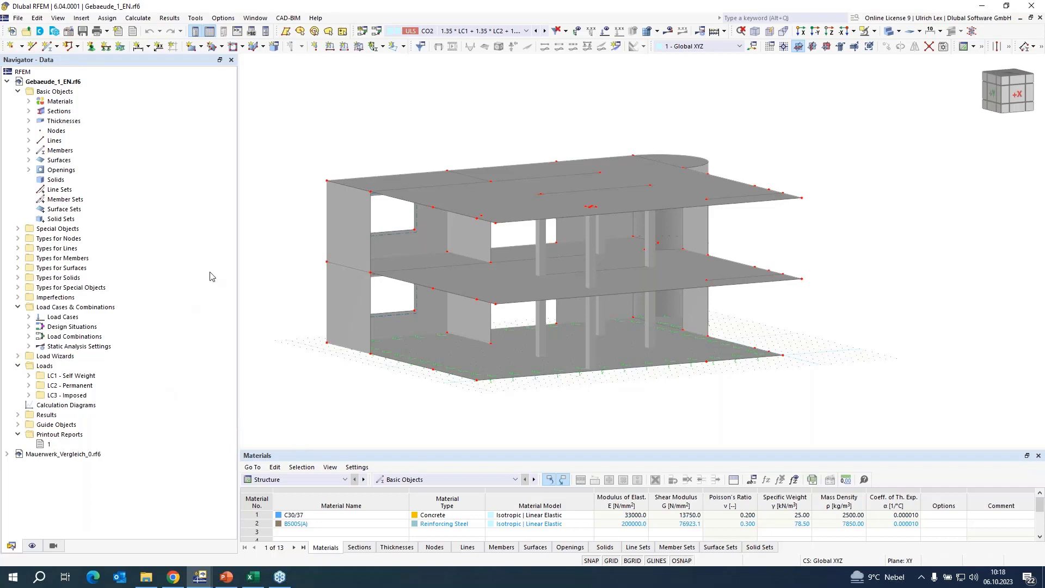
- Check the activated design add-ons in the base data of the Gebaeude_1_EN model
{"action": "right_click", "coordinate": [52, 82]}
{"action": "left_click", "coordinate": [73, 91]}
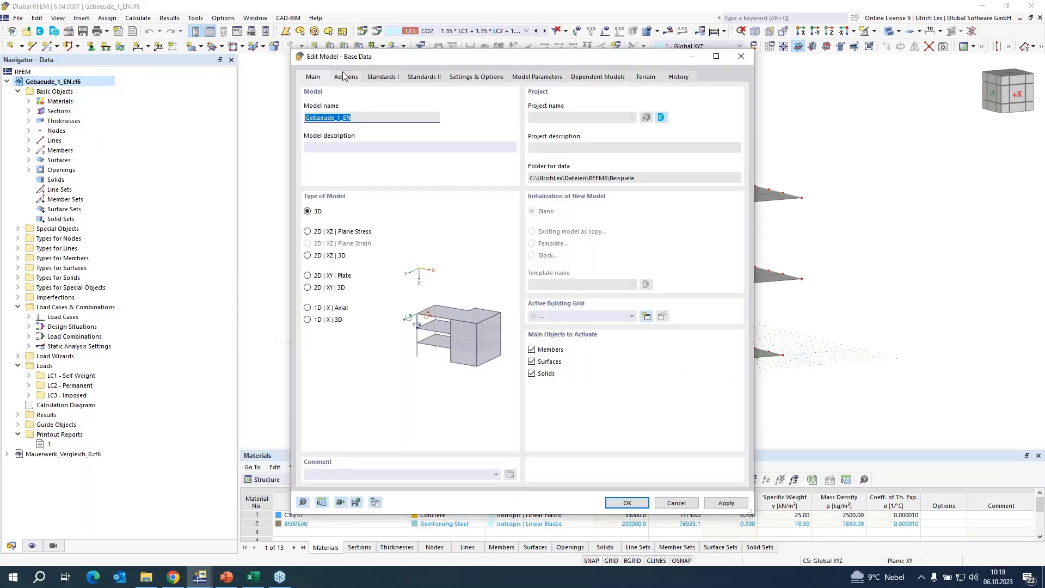
{"action": "left_click", "coordinate": [346, 76]}
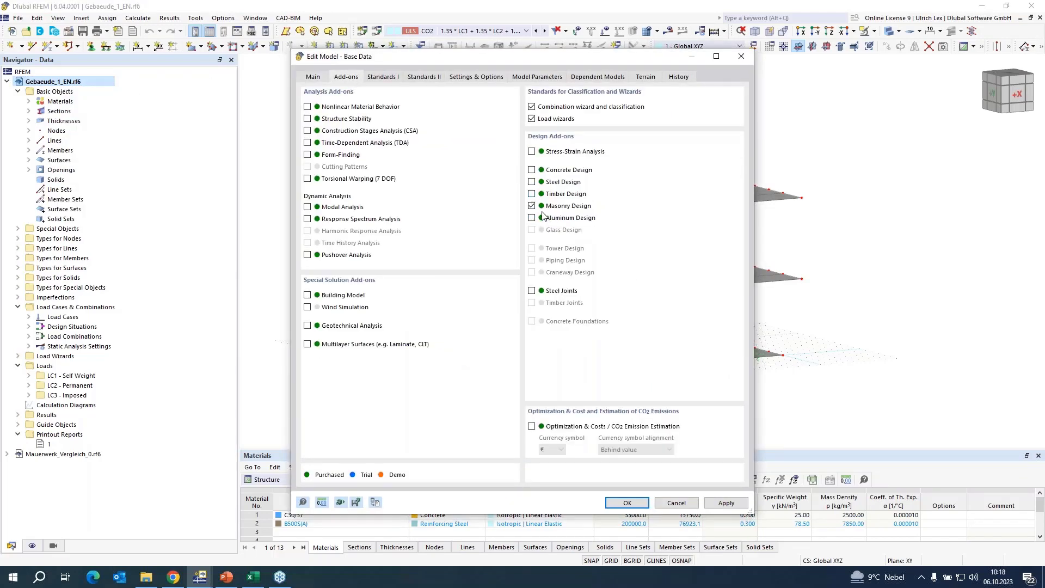
{"action": "left_click", "coordinate": [644, 503]}
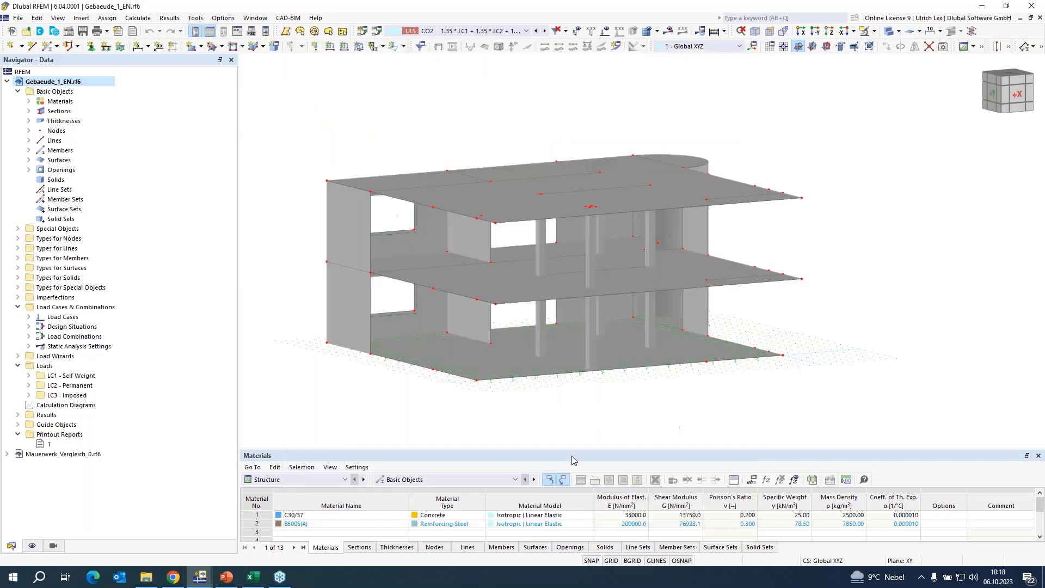
- Create a new material of type Masonry with the Isotropic | Masonry | Plastic (Surfaces) material model
{"action": "right_click", "coordinate": [62, 105]}
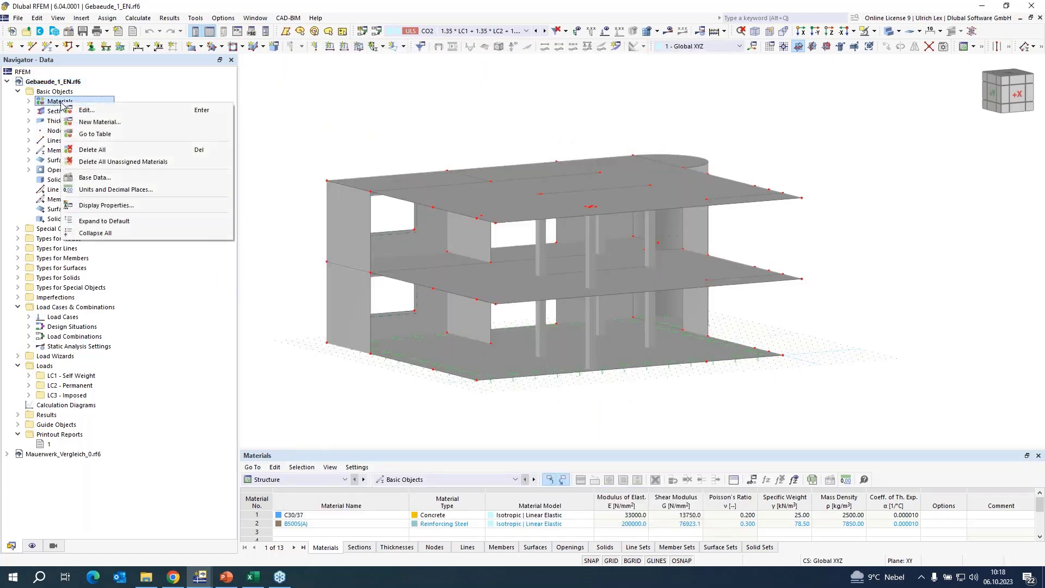
{"action": "left_click", "coordinate": [131, 127]}
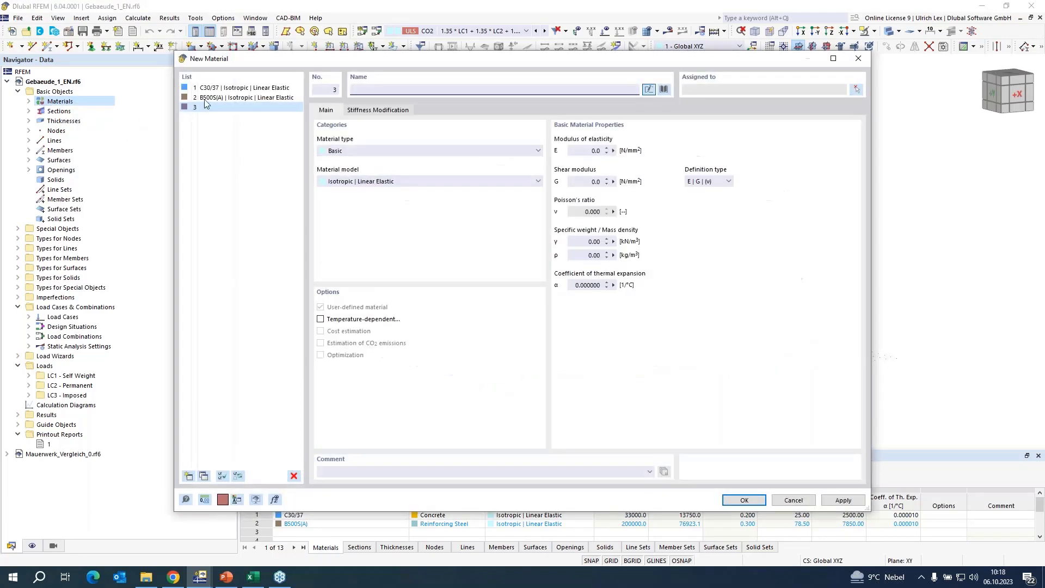
{"action": "left_click", "coordinate": [372, 151]}
{"action": "left_click", "coordinate": [371, 168]}
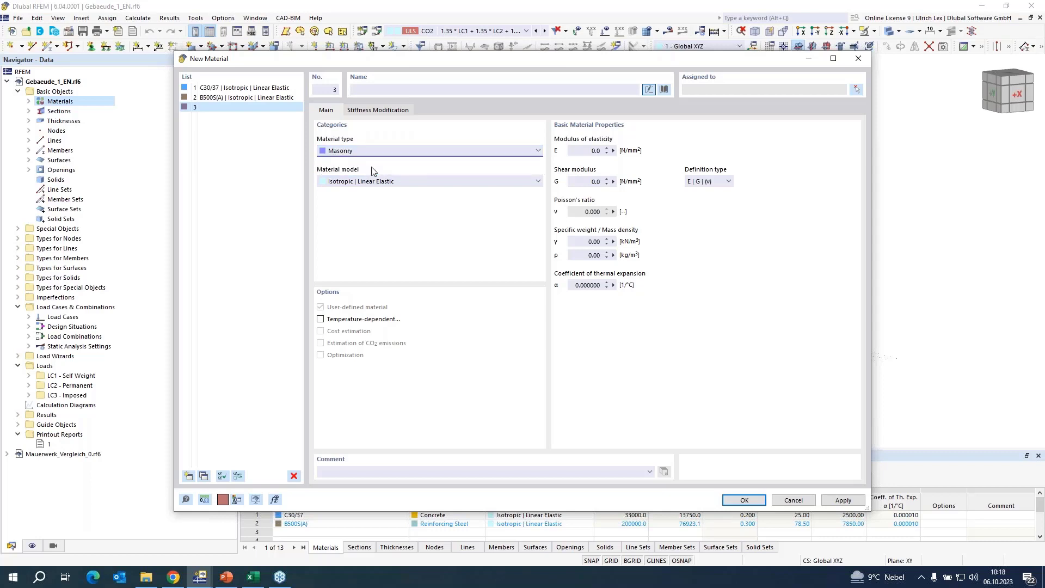
{"action": "left_click", "coordinate": [440, 181]}
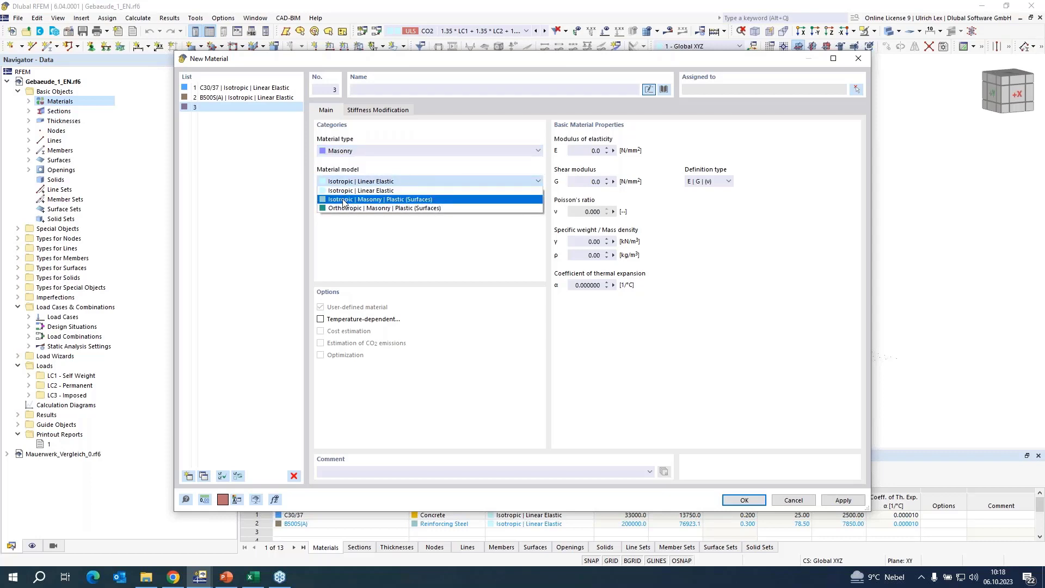
{"action": "left_click", "coordinate": [451, 201]}
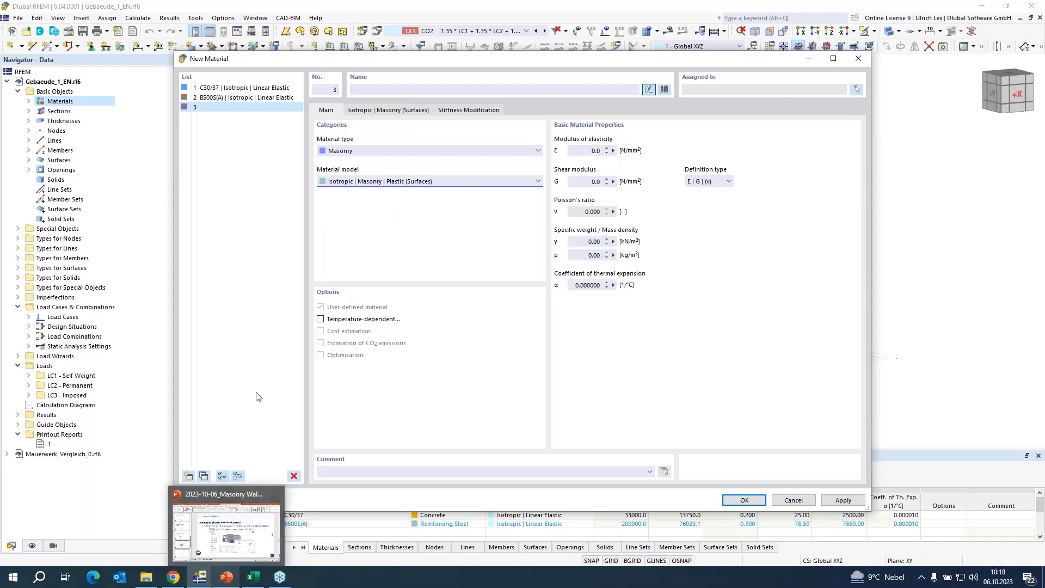
- Look up the Young's modulus on the PowerPoint material properties slide and set the masonry's modulus of elasticity to 2607 N/mm²
{"action": "left_click", "coordinate": [226, 578]}
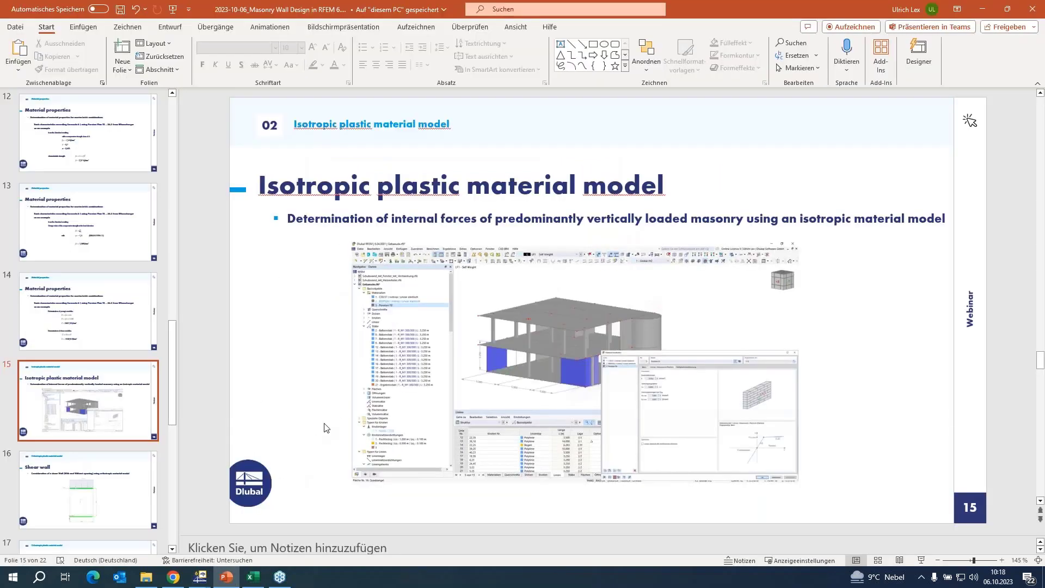
{"action": "scroll", "coordinate": [326, 428], "scroll_direction": "up", "scroll_amount": 1}
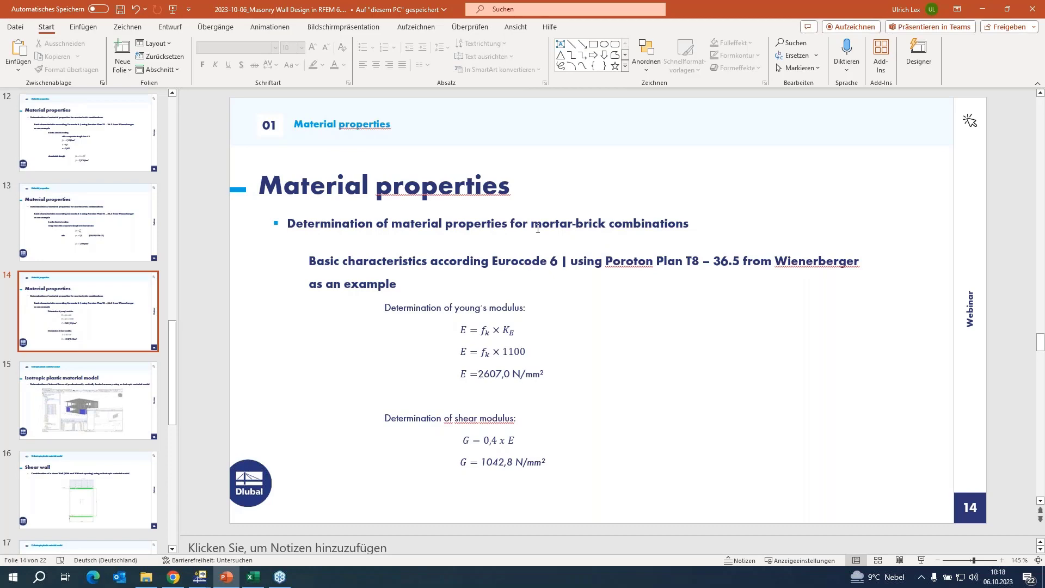
{"action": "left_click", "coordinate": [983, 10]}
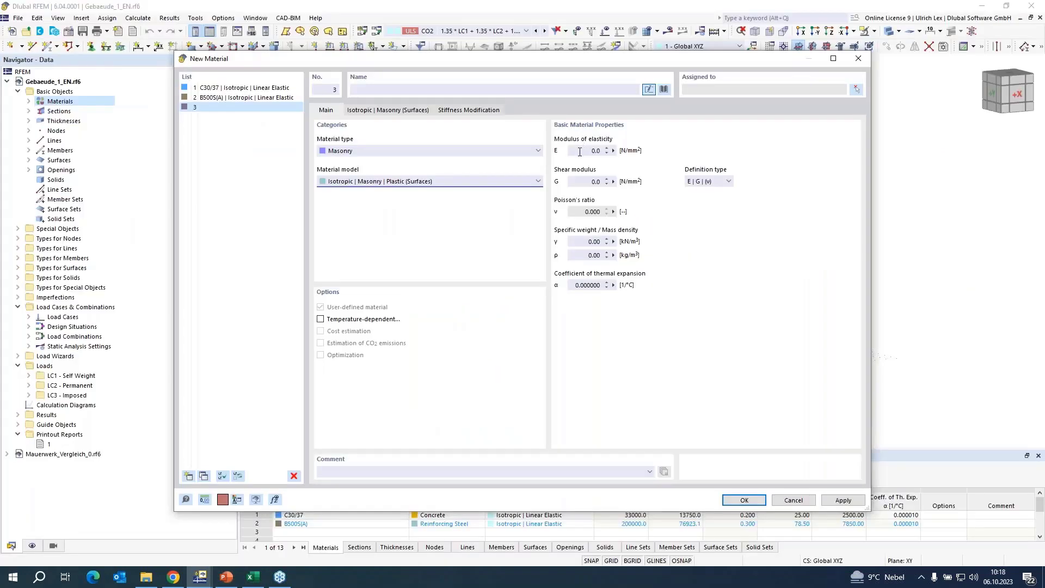
{"action": "left_click", "coordinate": [580, 152]}
{"action": "type", "text": "2607"}
- Look up the shear modulus on the PowerPoint slide, then set the masonry's shear modulus to 1043 N/mm² and specific weight to 7.04 kN/m³
{"action": "left_click", "coordinate": [587, 181]}
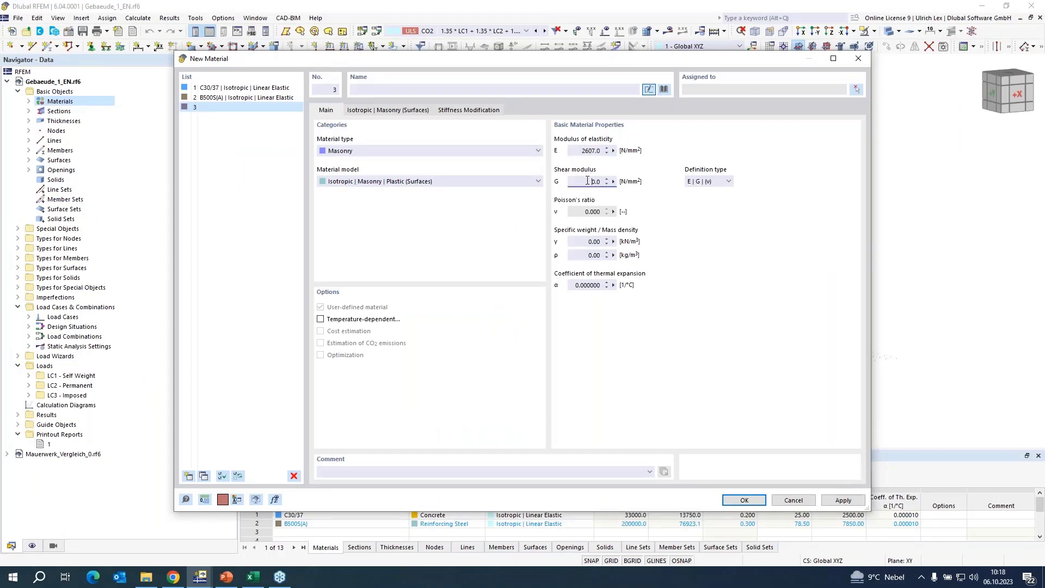
{"action": "left_click", "coordinate": [232, 580]}
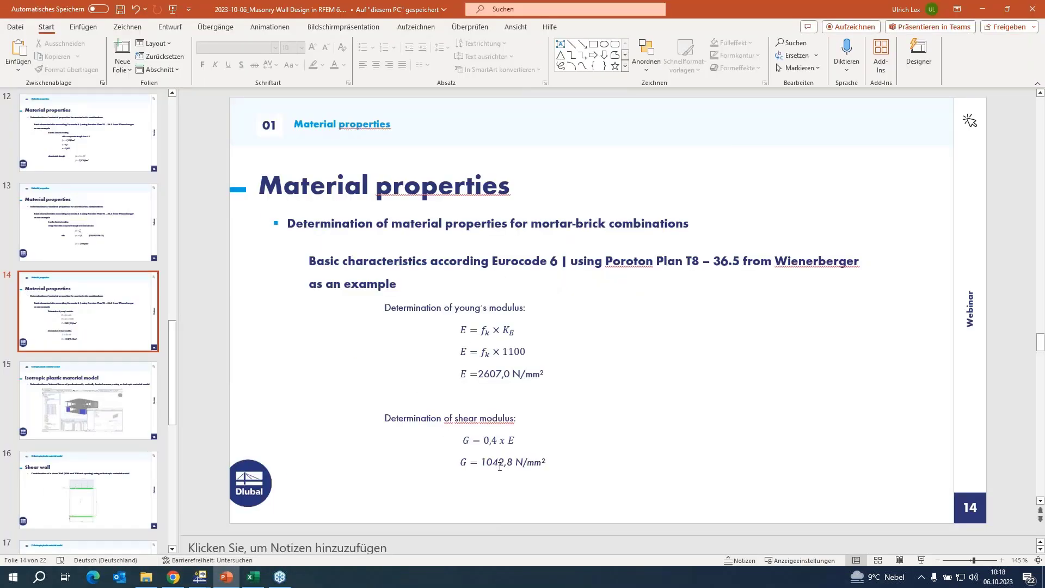
{"action": "left_click", "coordinate": [982, 12]}
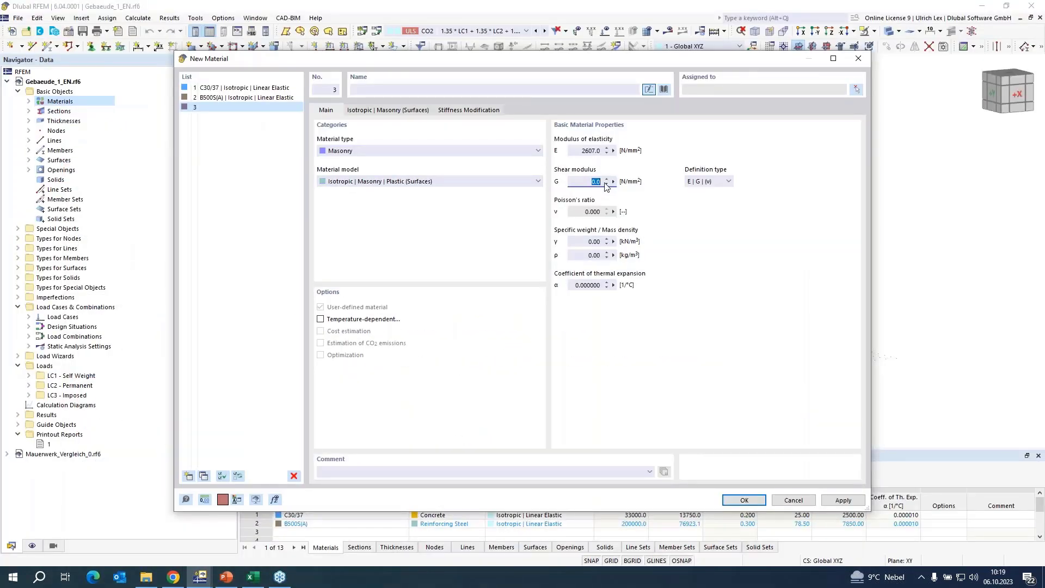
{"action": "type", "text": "1043"}
{"action": "left_click", "coordinate": [591, 243]}
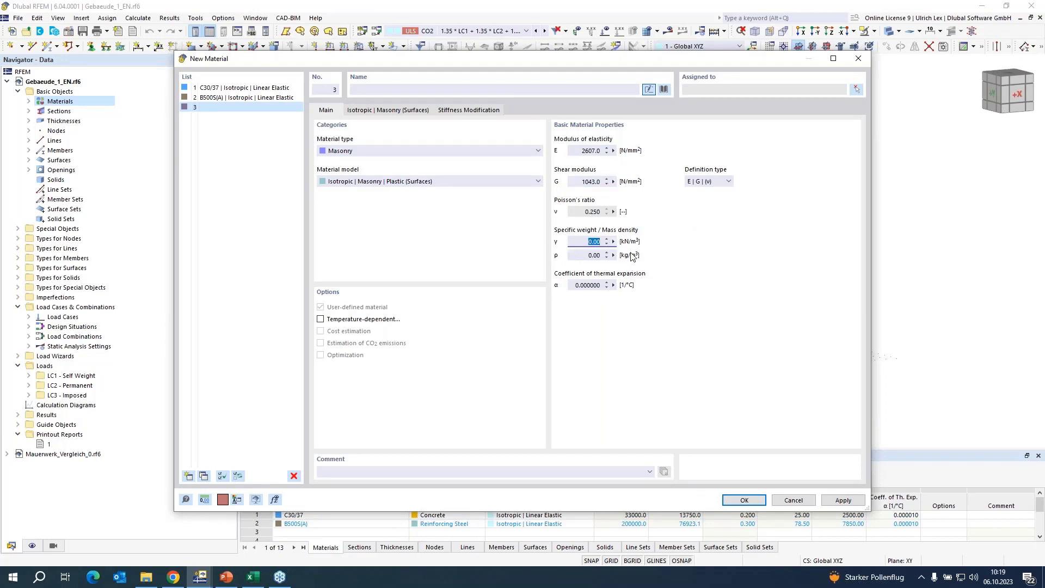
{"action": "type", "text": "1"}
- Set the masonry's limit tension stresses in x and y to 0.02 N/mm², accept the material and save the model
{"action": "left_click", "coordinate": [403, 111]}
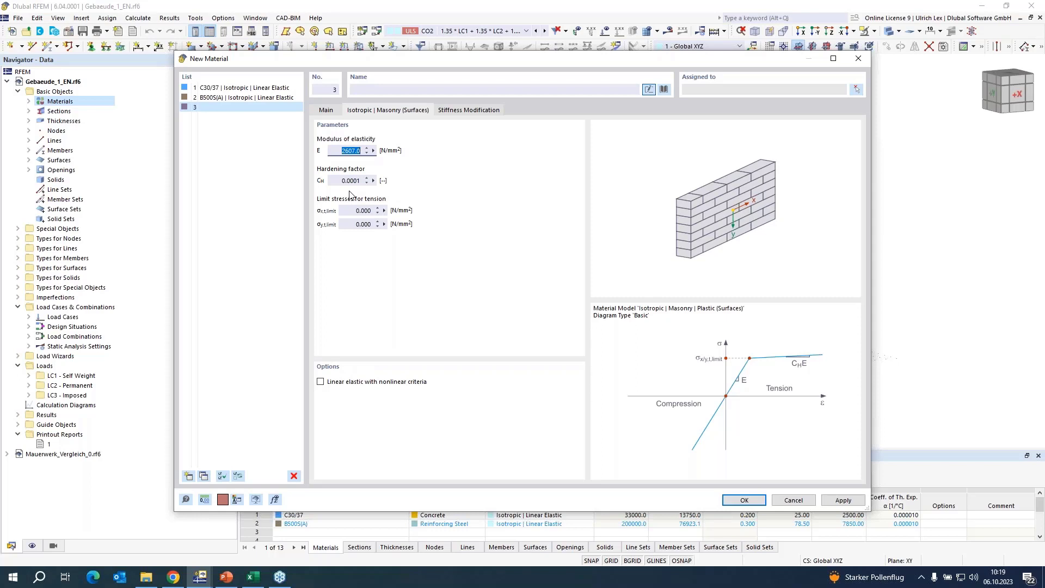
{"action": "left_click", "coordinate": [364, 211]}
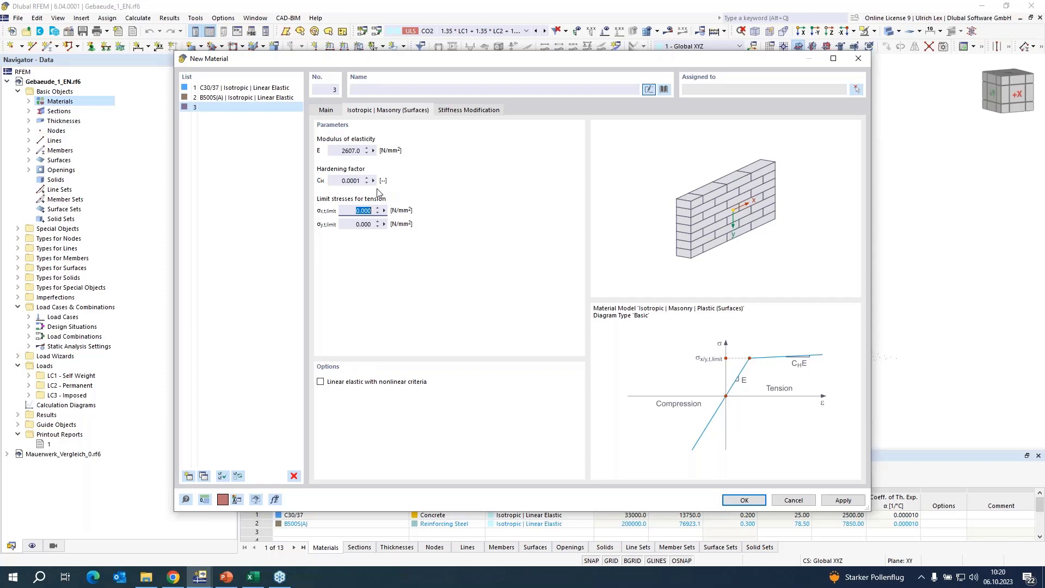
{"action": "type", "text": "0,02"}
{"action": "left_click", "coordinate": [358, 223]}
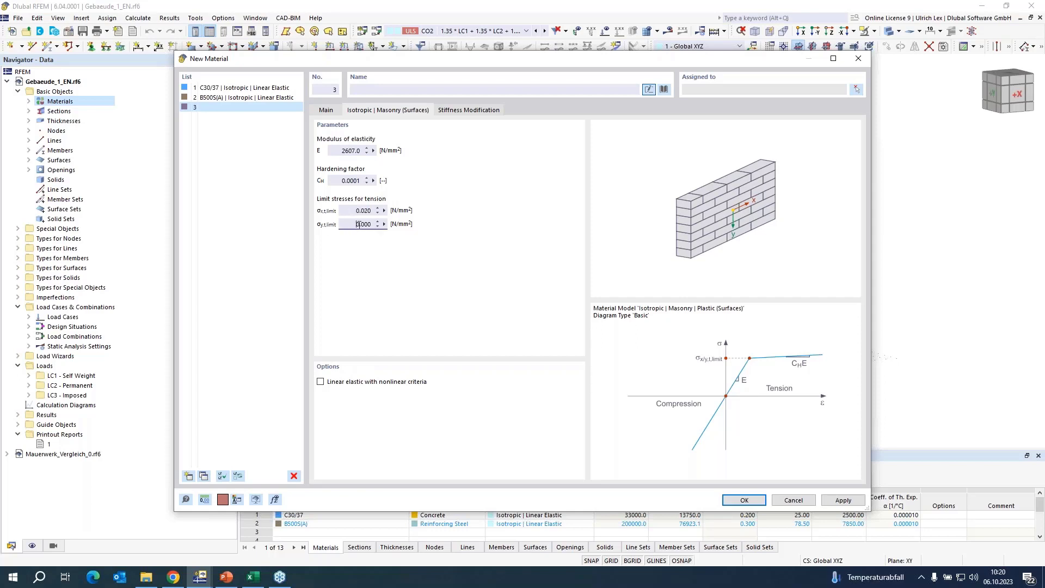
{"action": "double_click", "coordinate": [357, 224]}
{"action": "type", "text": "0,02"}
{"action": "left_click", "coordinate": [744, 500]}
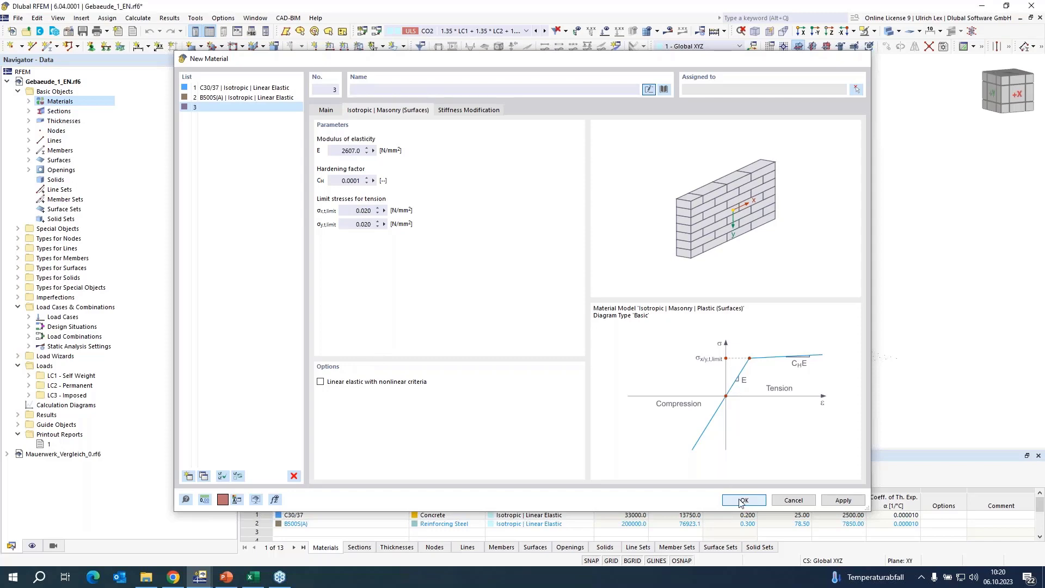
{"action": "key", "text": "ctrl+s"}
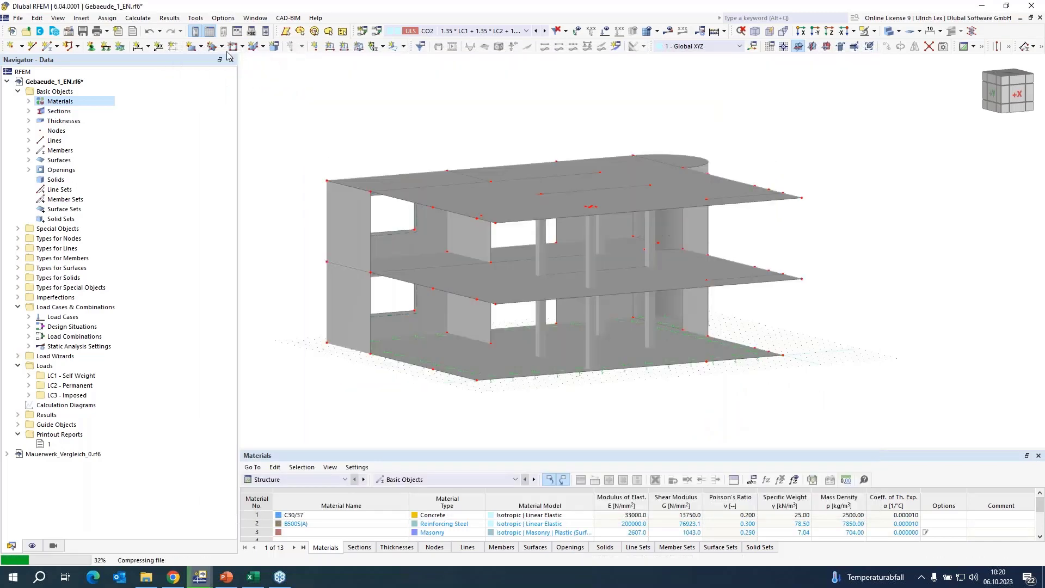
- Start a new rectangular surface and create a uniform thickness for it with masonry material no. 3, reviewing the material's parameters
{"action": "left_click", "coordinate": [192, 46]}
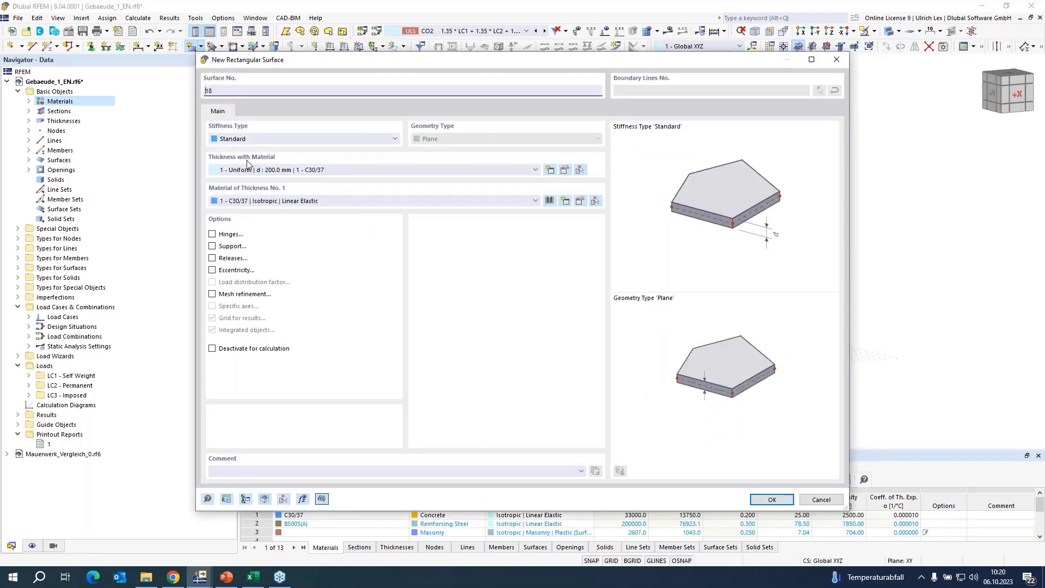
{"action": "left_click", "coordinate": [566, 173]}
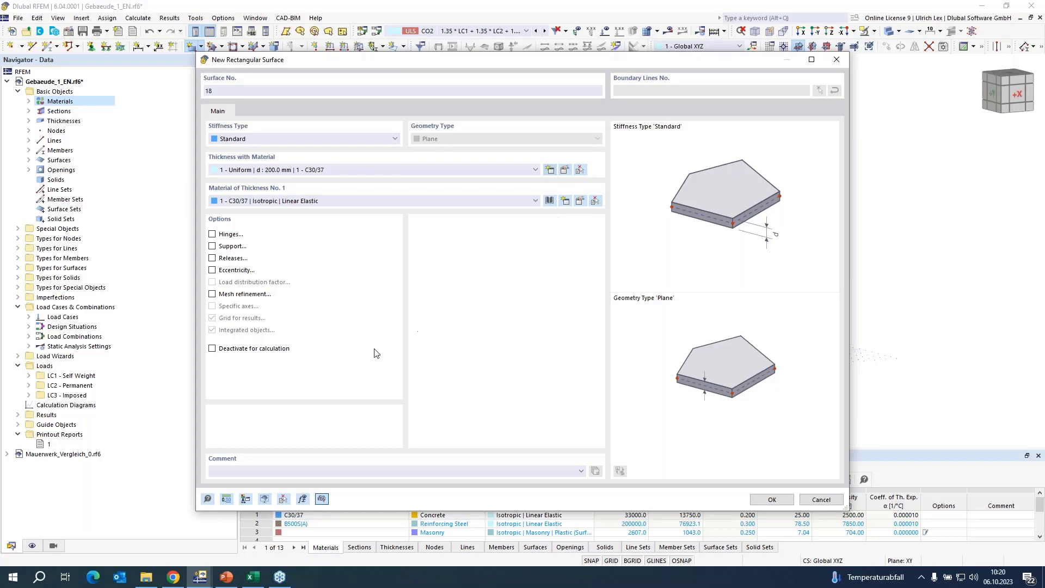
{"action": "left_click", "coordinate": [464, 162]}
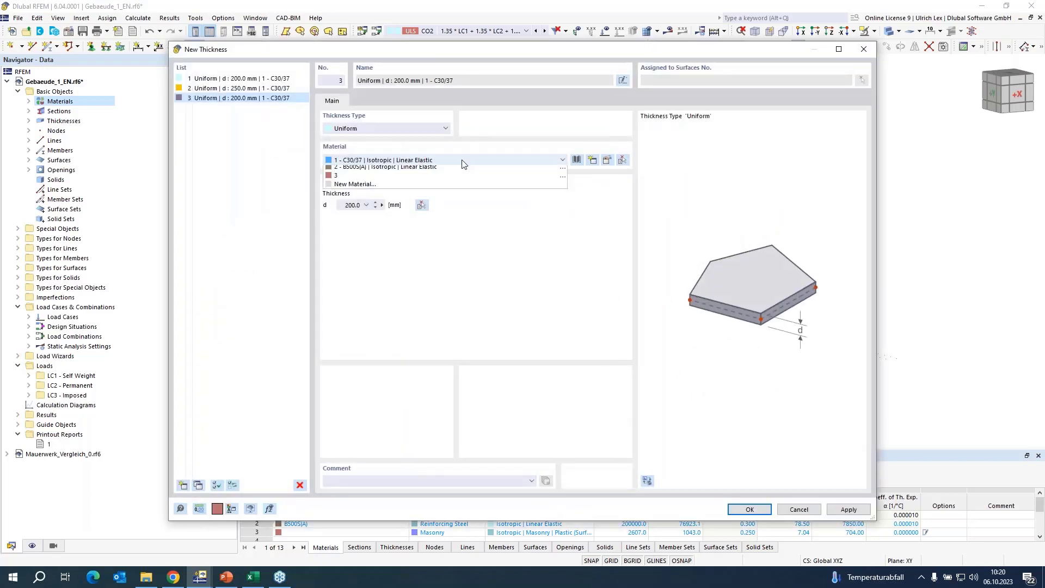
{"action": "left_click", "coordinate": [390, 189]}
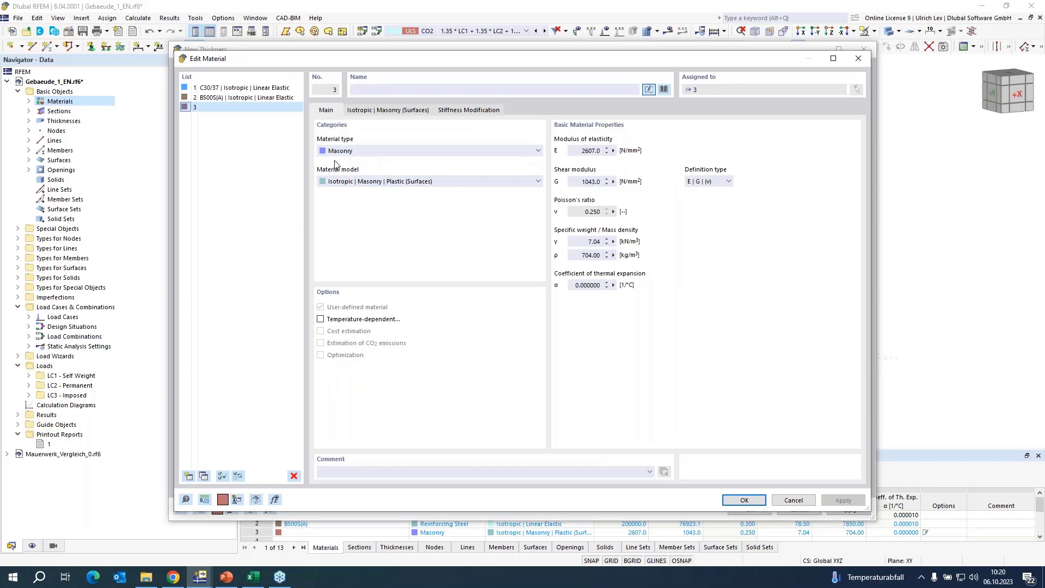
{"action": "left_click", "coordinate": [388, 110]}
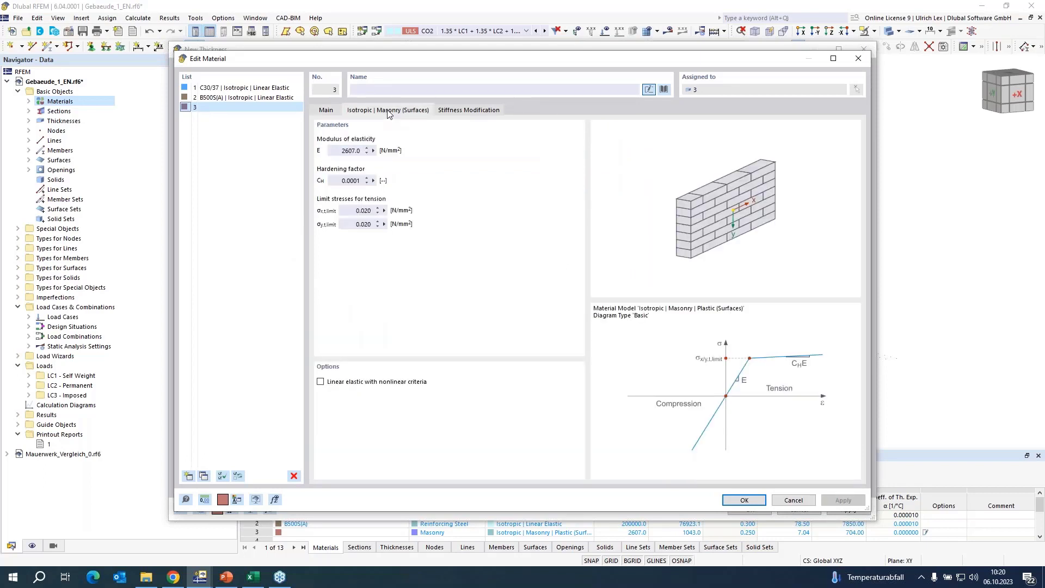
{"action": "left_click", "coordinate": [334, 112]}
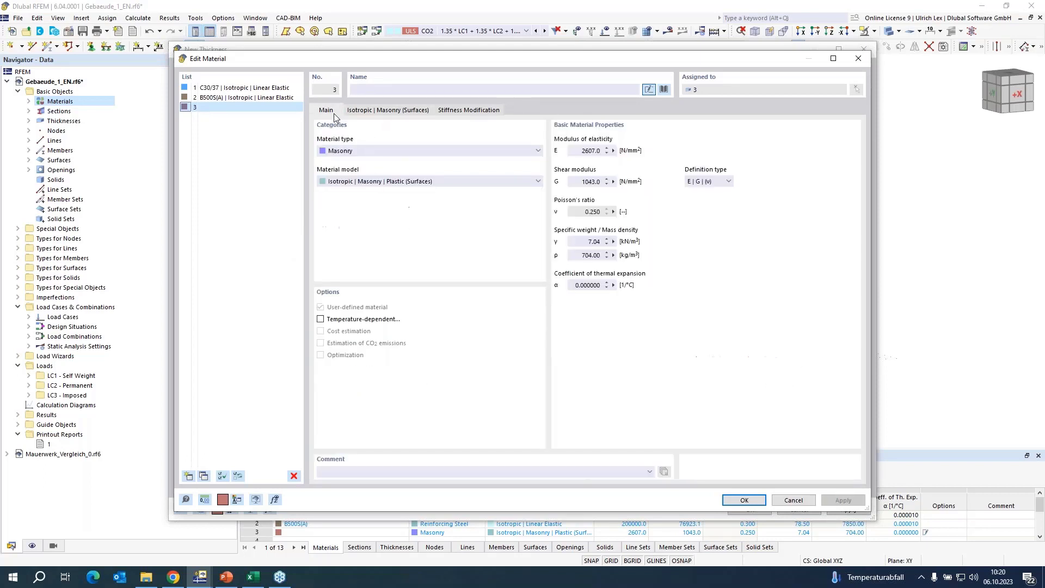
{"action": "left_click", "coordinate": [745, 501]}
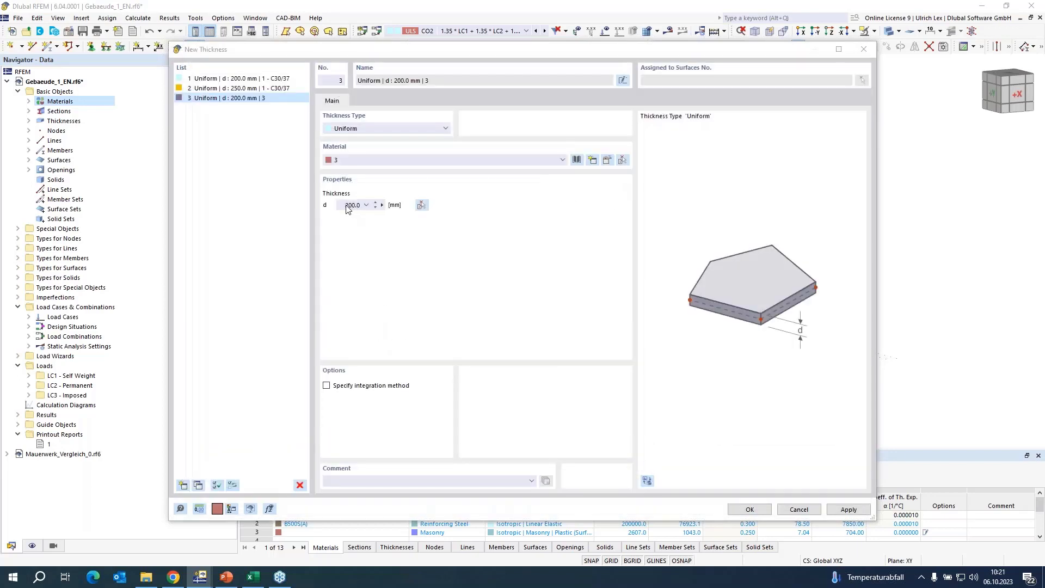
- Set the new thickness to 365 mm and accept it for the rectangular surface
{"action": "left_click_drag", "start_coordinate": [344, 204], "coordinate": [359, 204]}
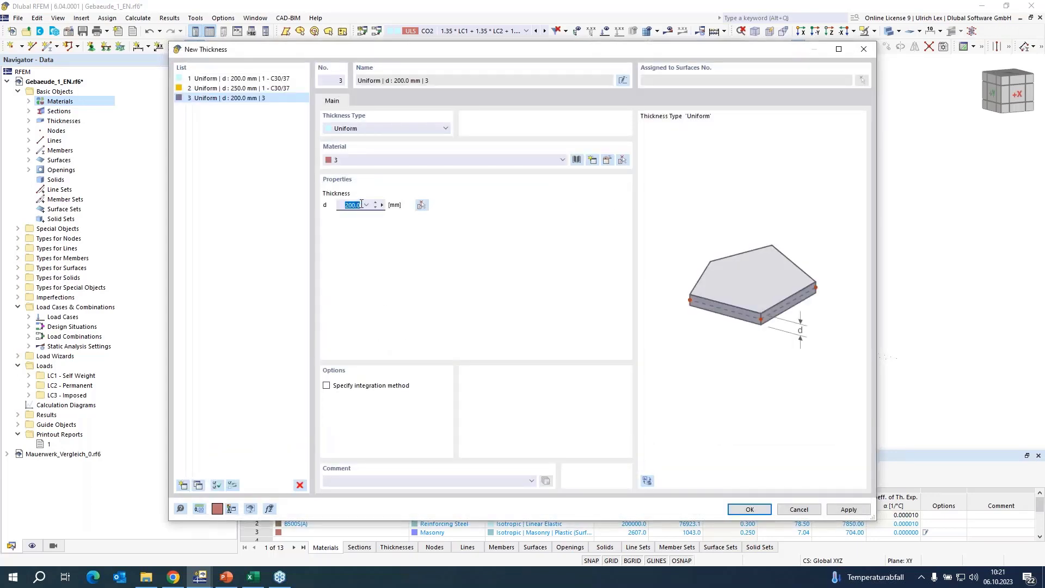
{"action": "type", "text": "30"}
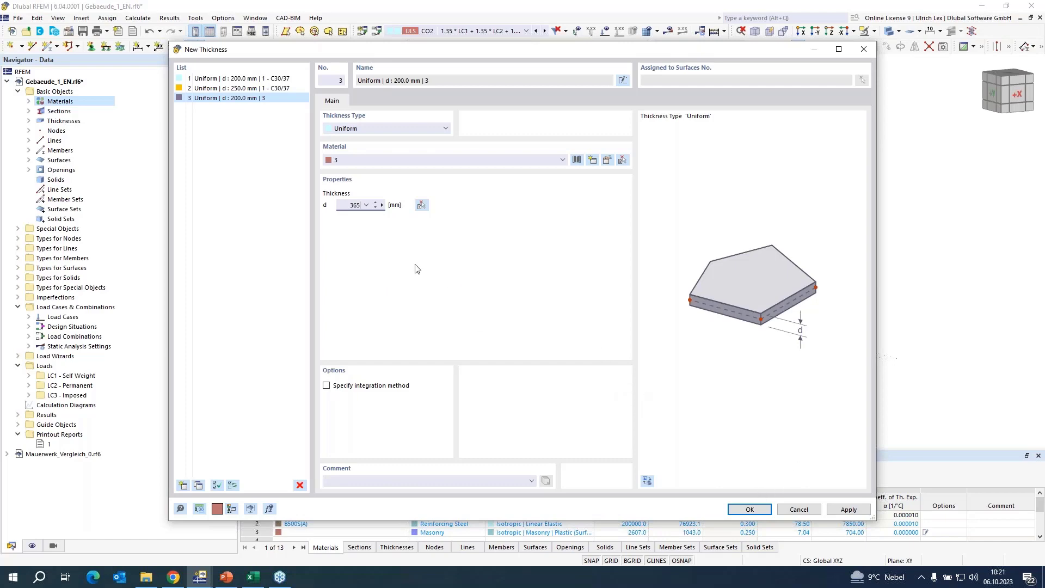
{"action": "left_click", "coordinate": [738, 514]}
{"action": "left_click", "coordinate": [738, 511]}
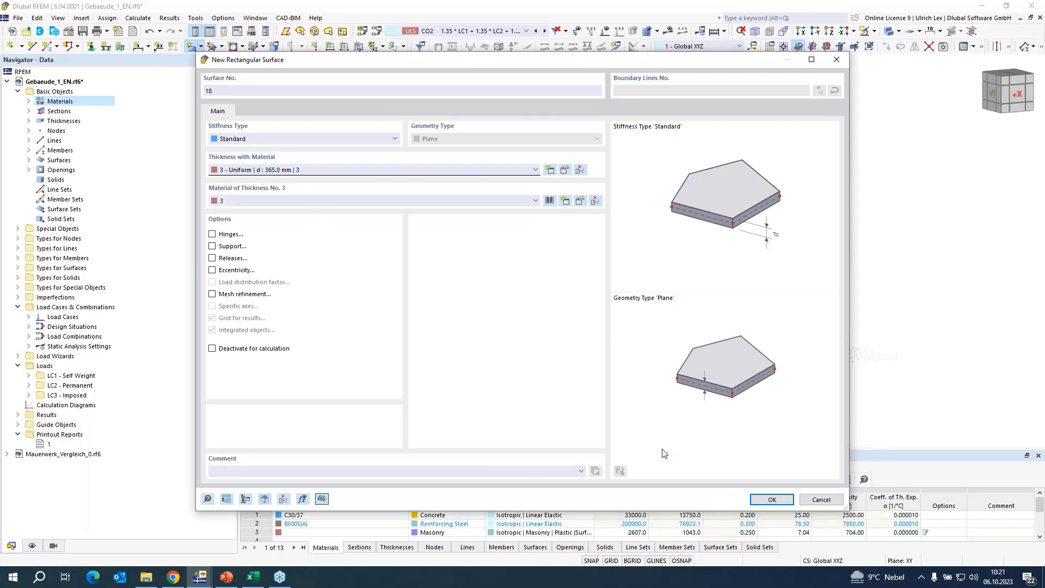
{"action": "left_click", "coordinate": [773, 500]}
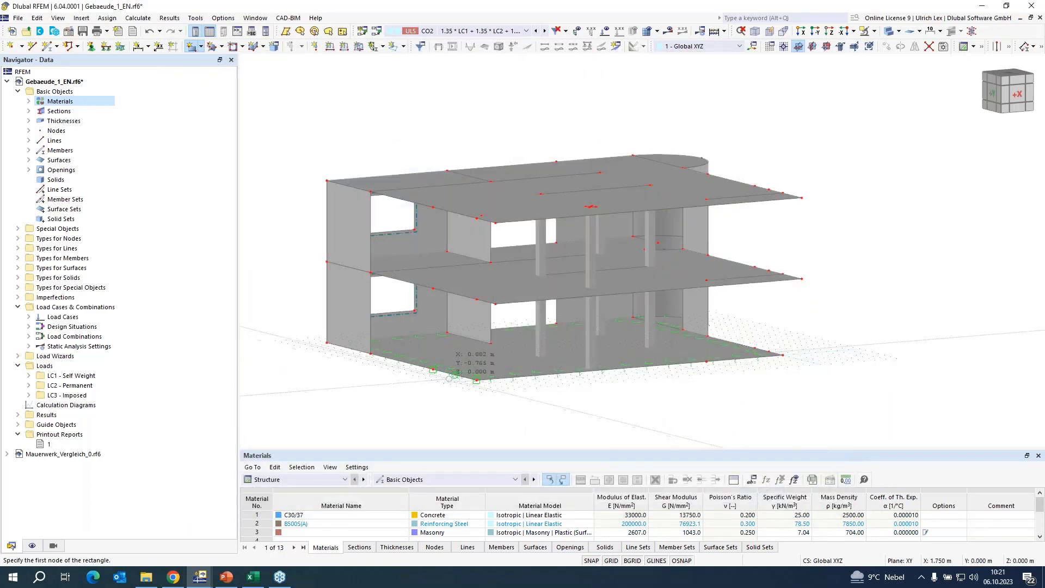
- Draw two rectangular masonry walls at the building's front corner bay, one in the lower storey and one directly above it
{"action": "scroll", "coordinate": [440, 374], "scroll_direction": "up", "scroll_amount": 3}
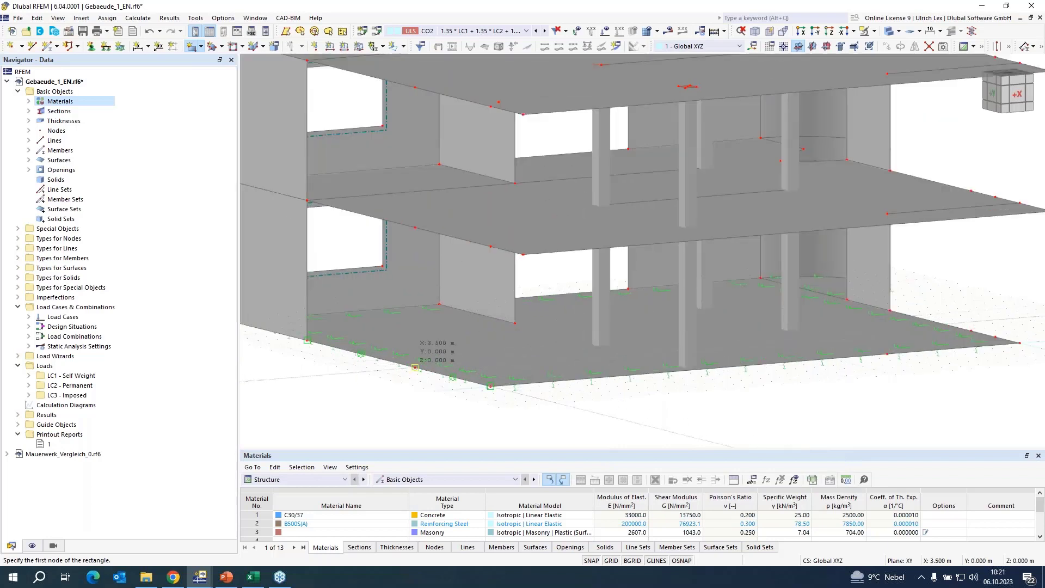
{"action": "left_click", "coordinate": [416, 368]}
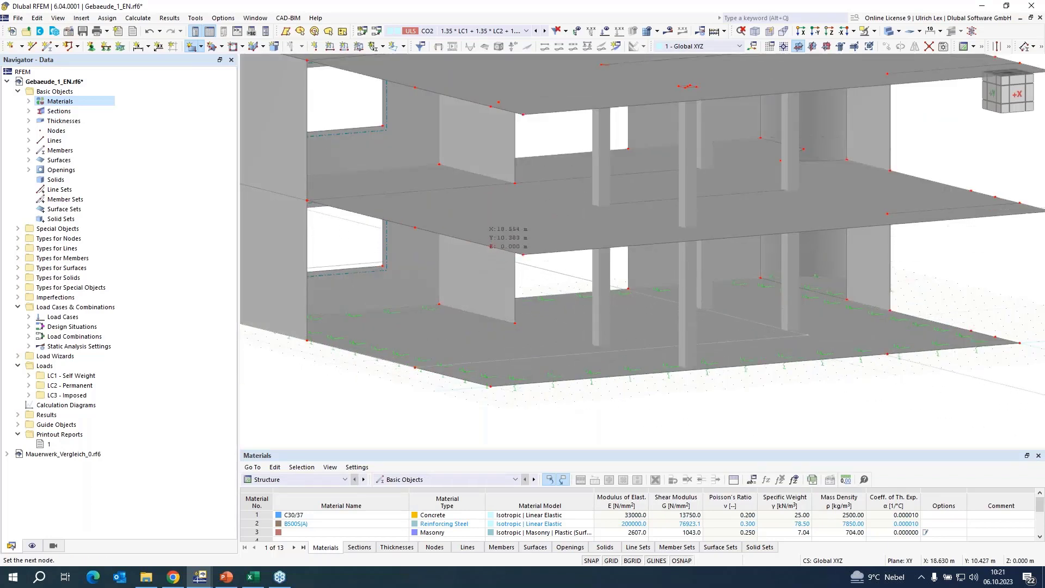
{"action": "left_click", "coordinate": [491, 247]}
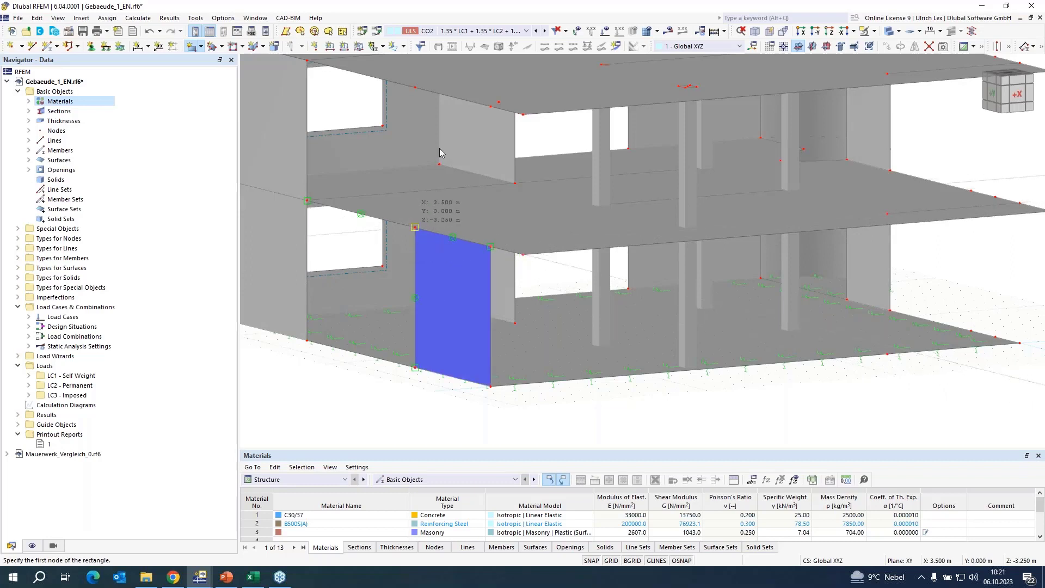
{"action": "left_click", "coordinate": [415, 227]}
{"action": "left_click", "coordinate": [467, 117]}
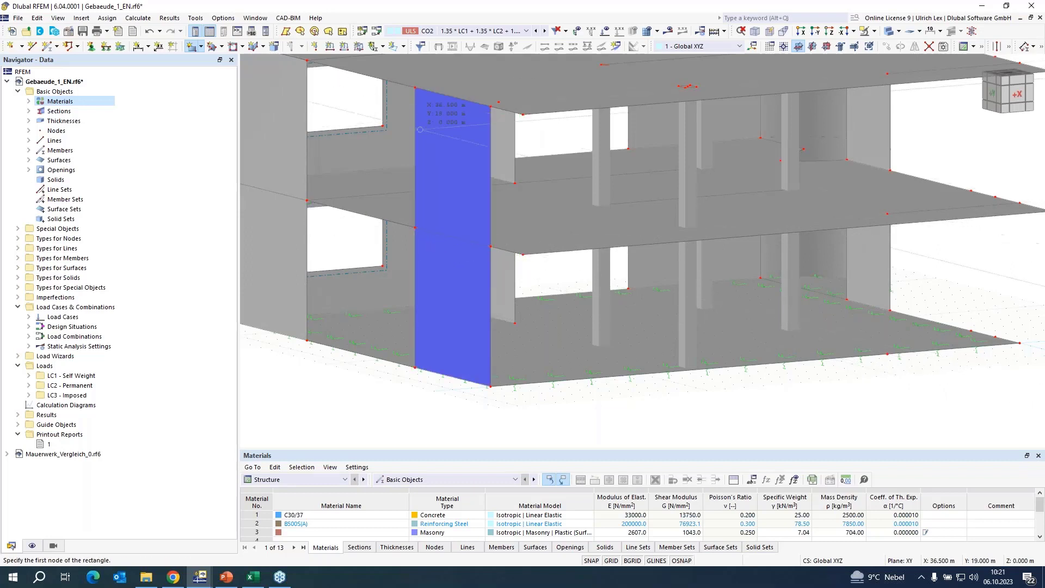
- Draw two rectangular masonry walls at the opposite end of the open façade, one in the lower storey and one directly above it
{"action": "scroll", "coordinate": [893, 365], "scroll_direction": "down", "scroll_amount": 2}
{"action": "scroll", "coordinate": [897, 369], "scroll_direction": "up", "scroll_amount": 3}
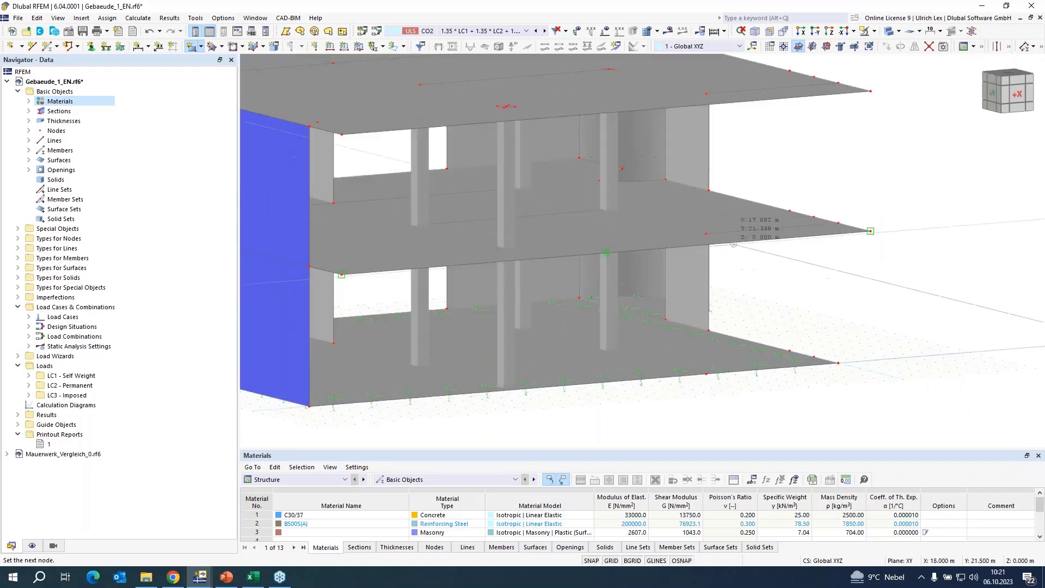
{"action": "left_click", "coordinate": [707, 373]}
{"action": "left_click", "coordinate": [839, 224]}
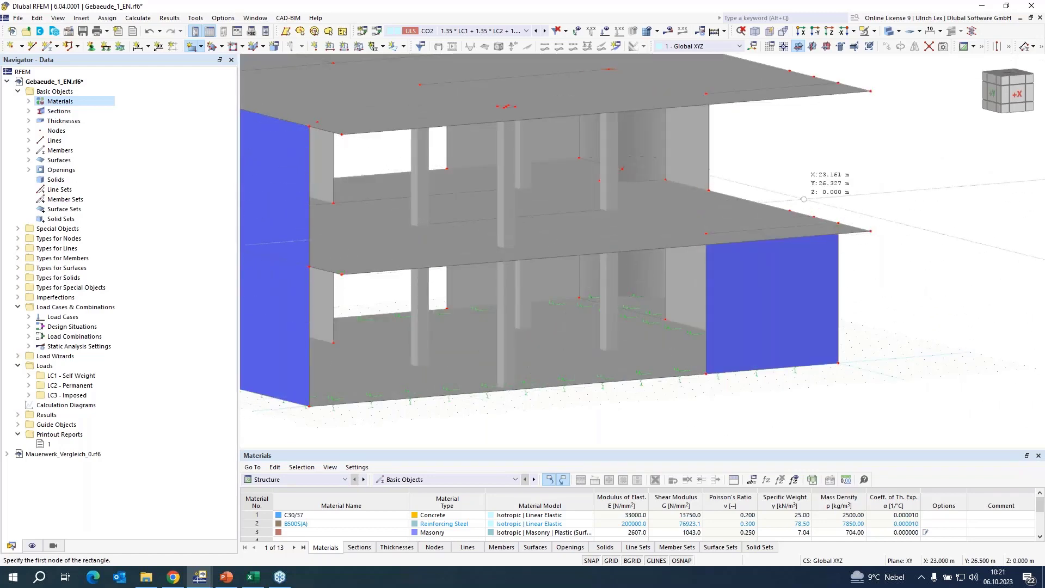
{"action": "left_click", "coordinate": [839, 223]}
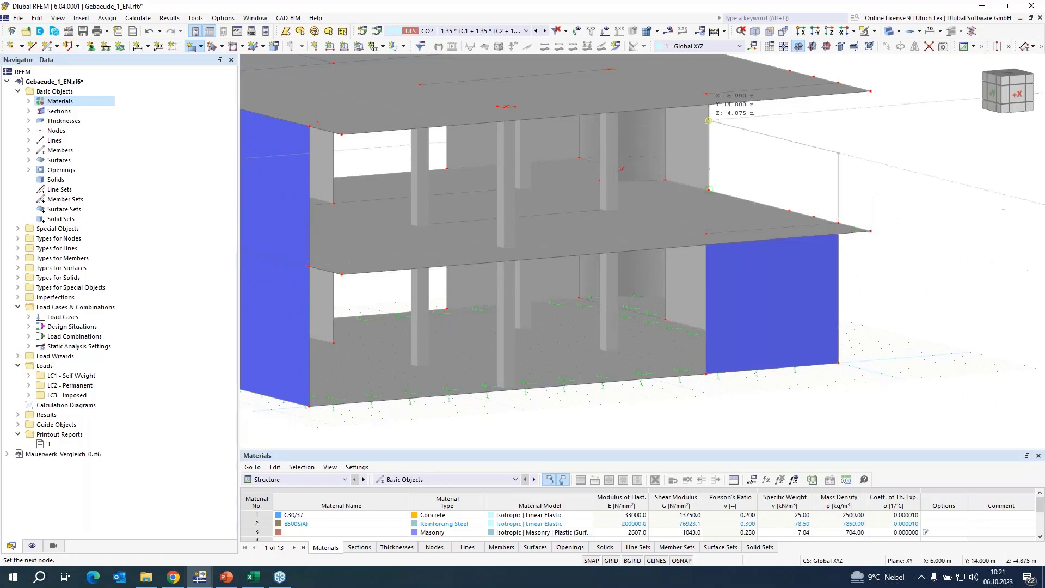
{"action": "left_click", "coordinate": [706, 93]}
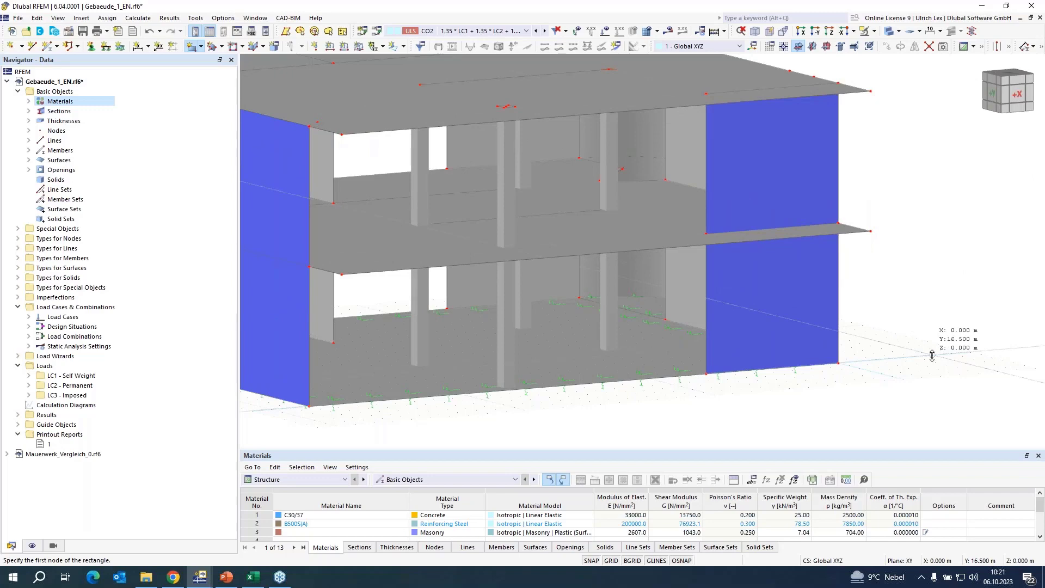
- Draw two stacked masonry walls around that corner on the adjoining side towards the rounded wall, one per storey, and end the surface command
{"action": "middle_click_drag", "start_coordinate": [932, 355], "coordinate": [659, 378], "text": "ctrl"}
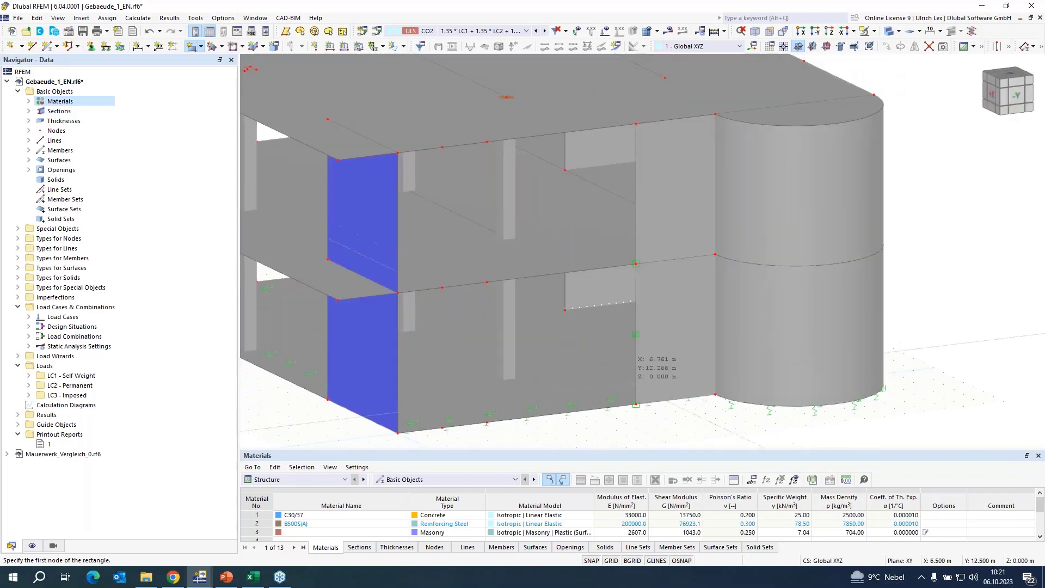
{"action": "left_click", "coordinate": [481, 426]}
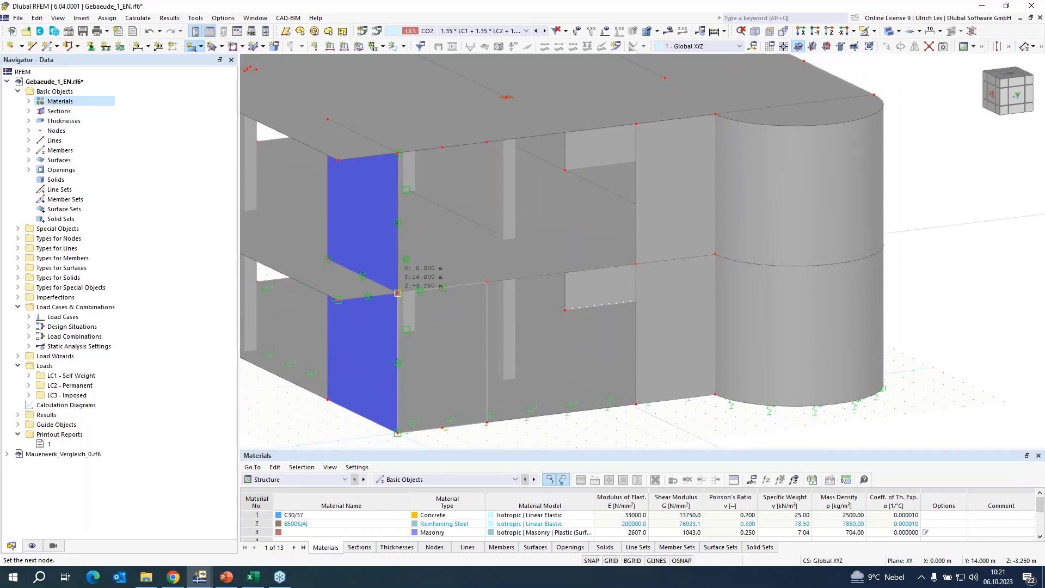
{"action": "left_click", "coordinate": [397, 293]}
{"action": "left_click", "coordinate": [486, 282]}
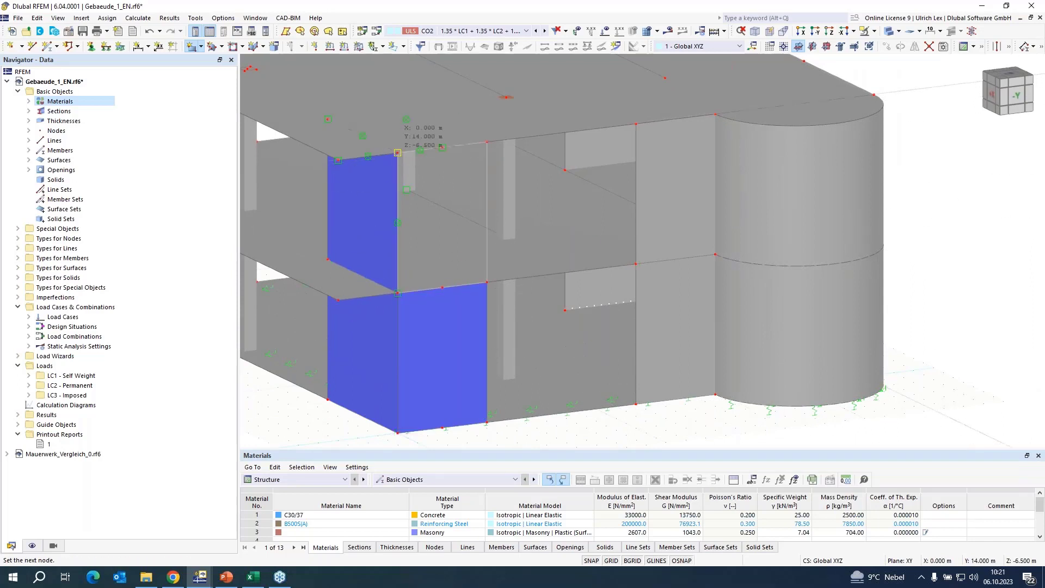
{"action": "left_click", "coordinate": [397, 152]}
{"action": "scroll", "coordinate": [491, 391], "scroll_direction": "down", "scroll_amount": 5}
{"action": "key", "text": "Escape"}
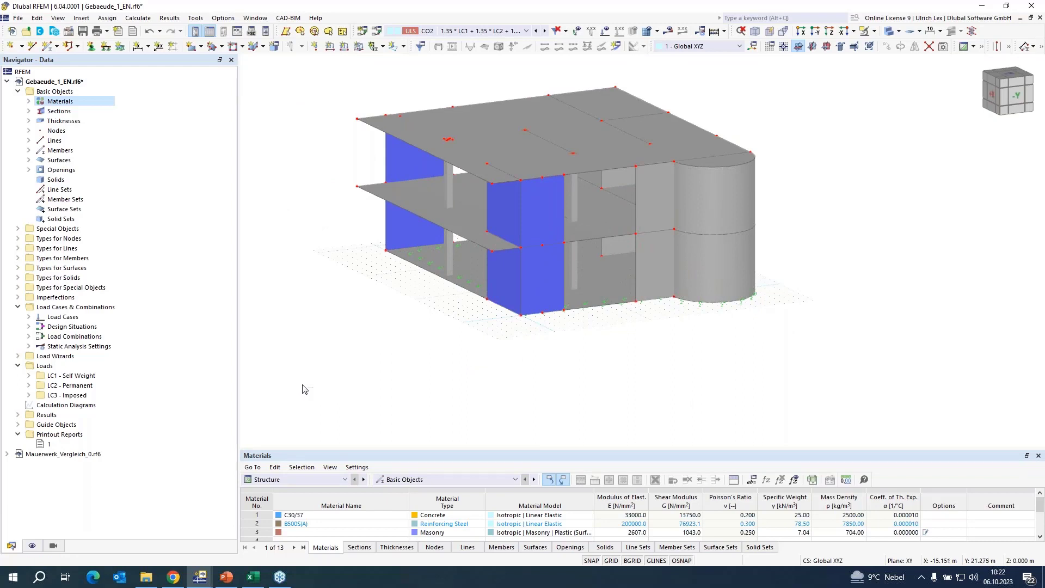
- Go through load cases LC1, LC2 and LC3 and display the imposed loads on the model
{"action": "middle_click_drag", "start_coordinate": [313, 390], "coordinate": [602, 394], "text": "ctrl"}
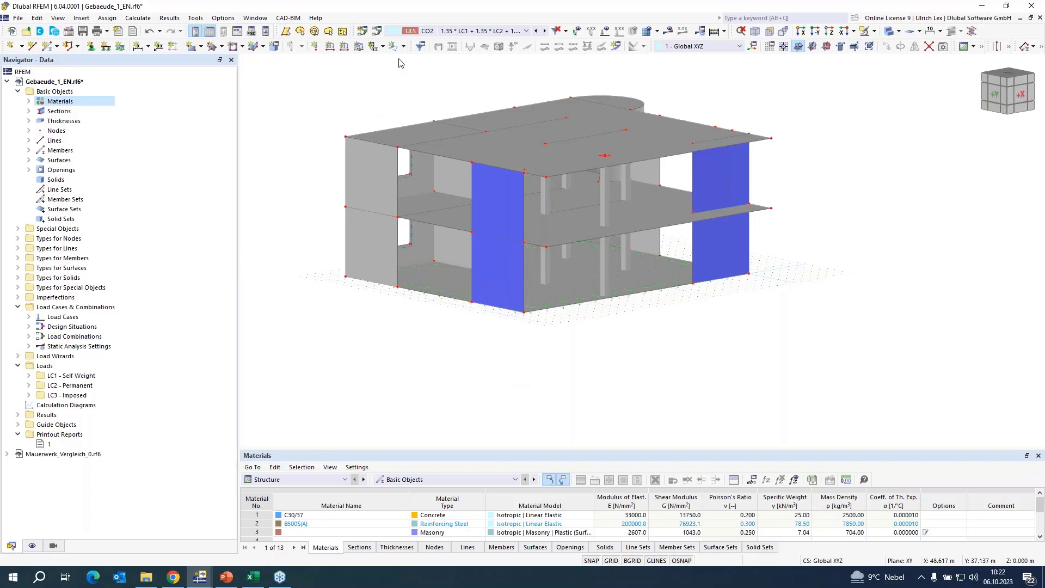
{"action": "left_click", "coordinate": [463, 34]}
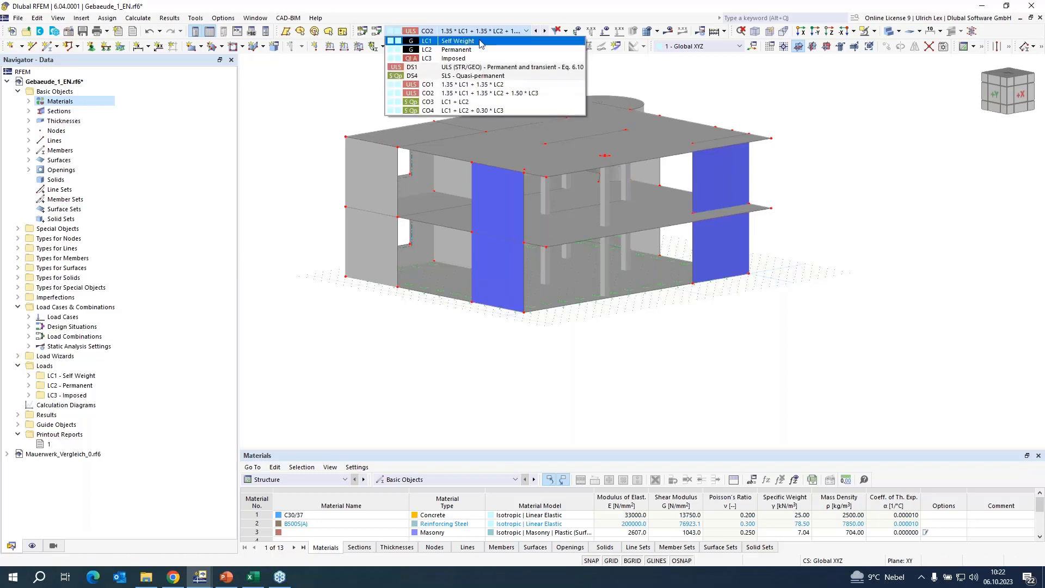
{"action": "left_click", "coordinate": [468, 44]}
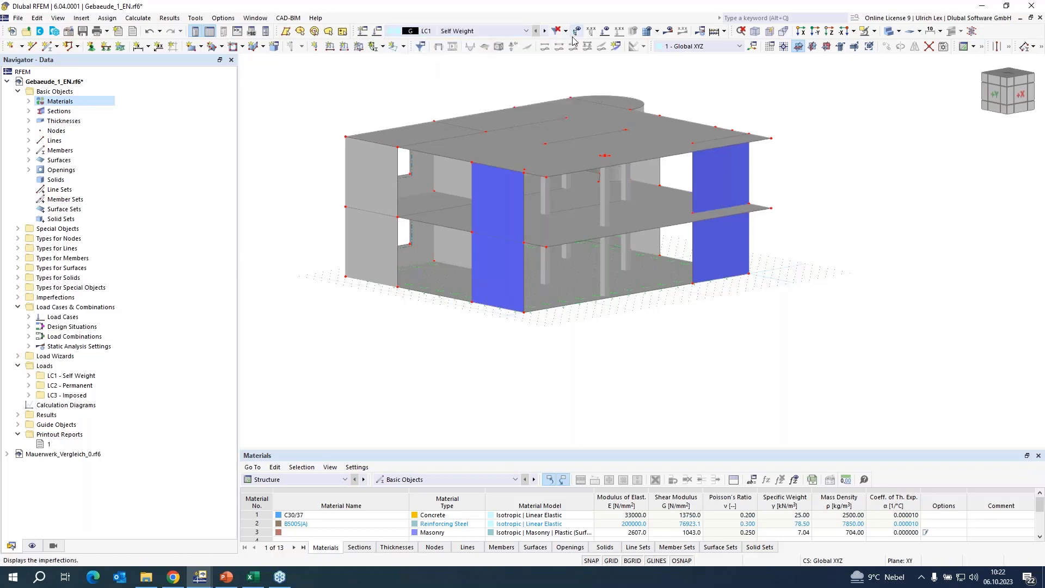
{"action": "left_click", "coordinate": [543, 31]}
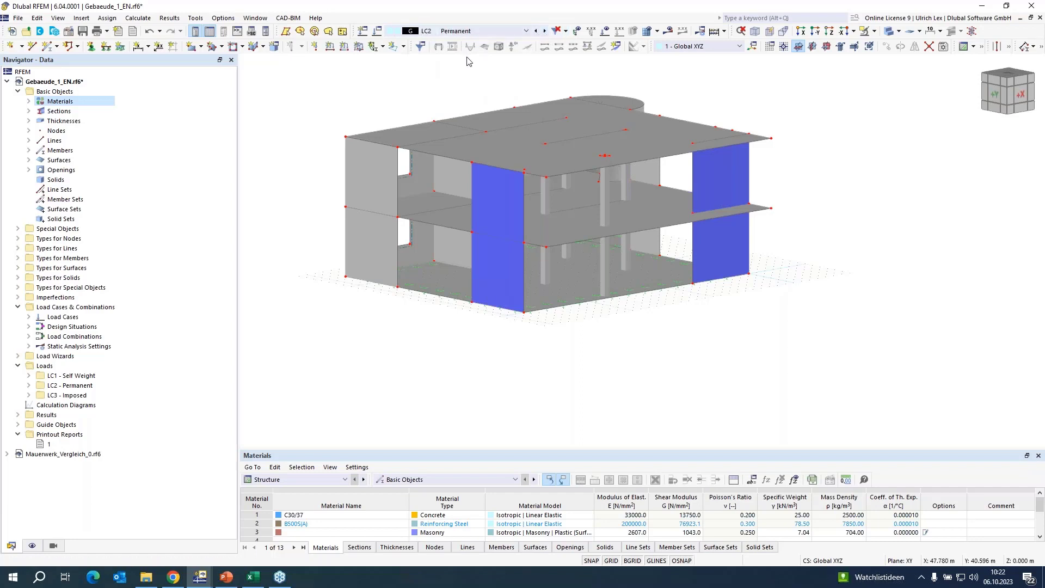
{"action": "left_click", "coordinate": [544, 31]}
{"action": "left_click", "coordinate": [605, 31]}
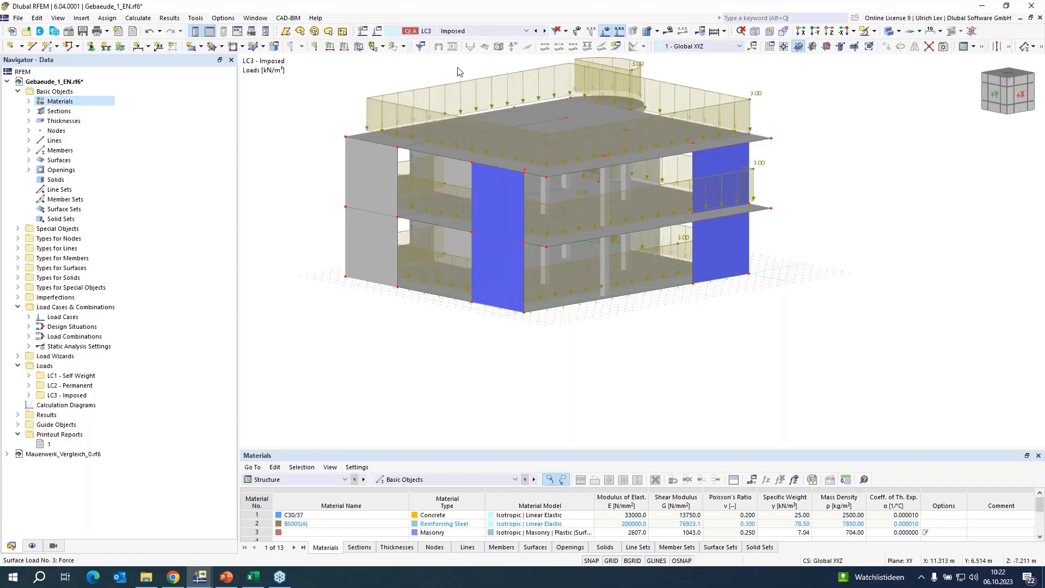
- Make load combination CO2 the active loading, view its loads on the building, and hide the load display
{"action": "left_click", "coordinate": [490, 31]}
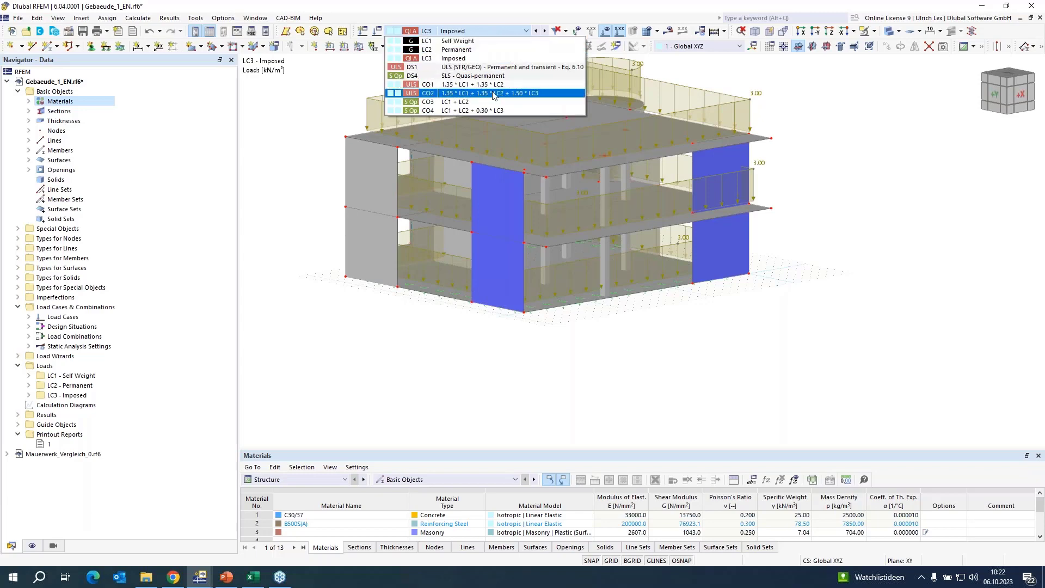
{"action": "left_click", "coordinate": [493, 94]}
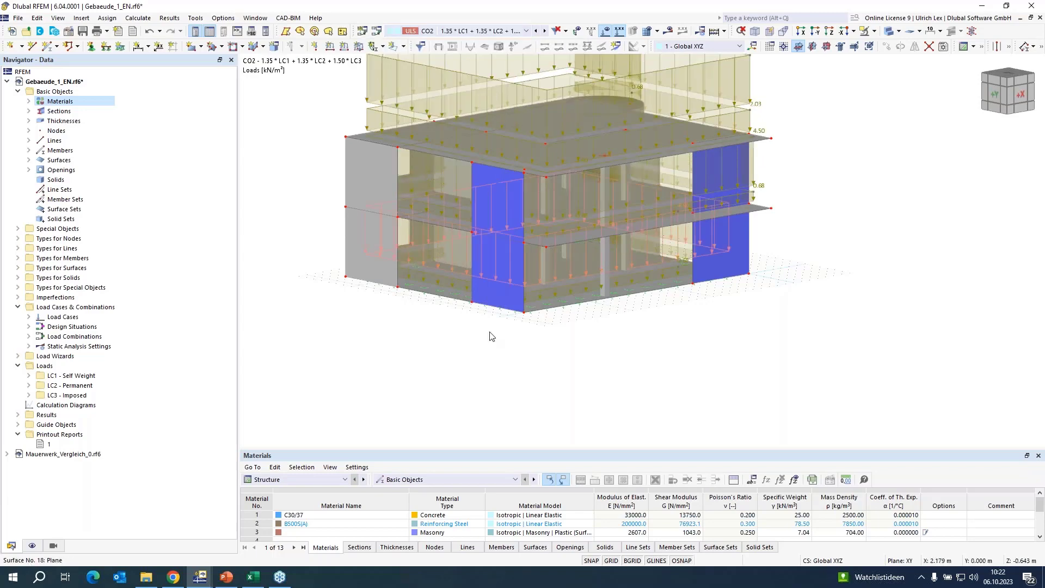
{"action": "scroll", "coordinate": [500, 429], "scroll_direction": "down", "scroll_amount": 2}
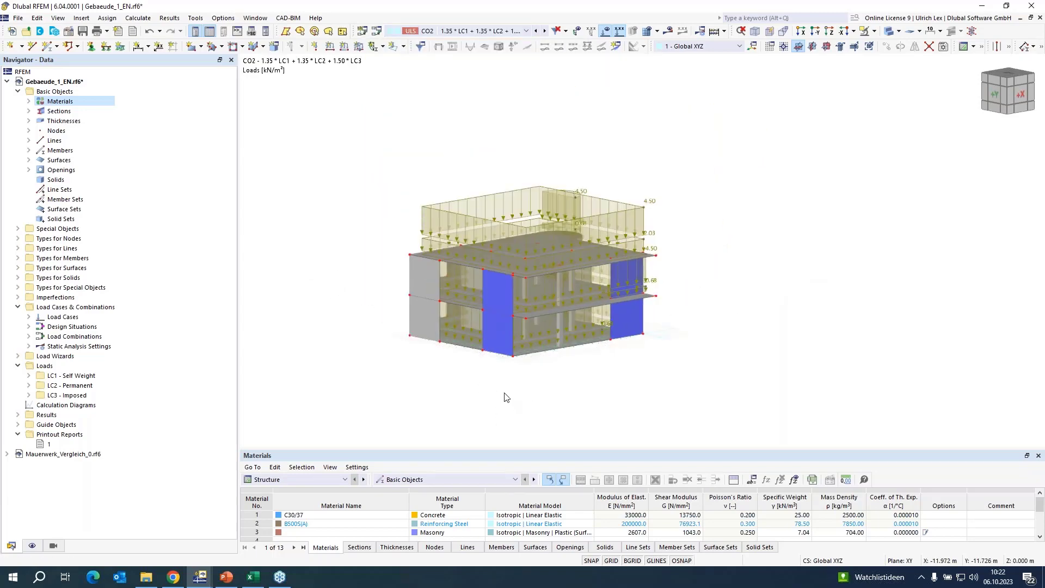
{"action": "scroll", "coordinate": [501, 399], "scroll_direction": "up", "scroll_amount": 2}
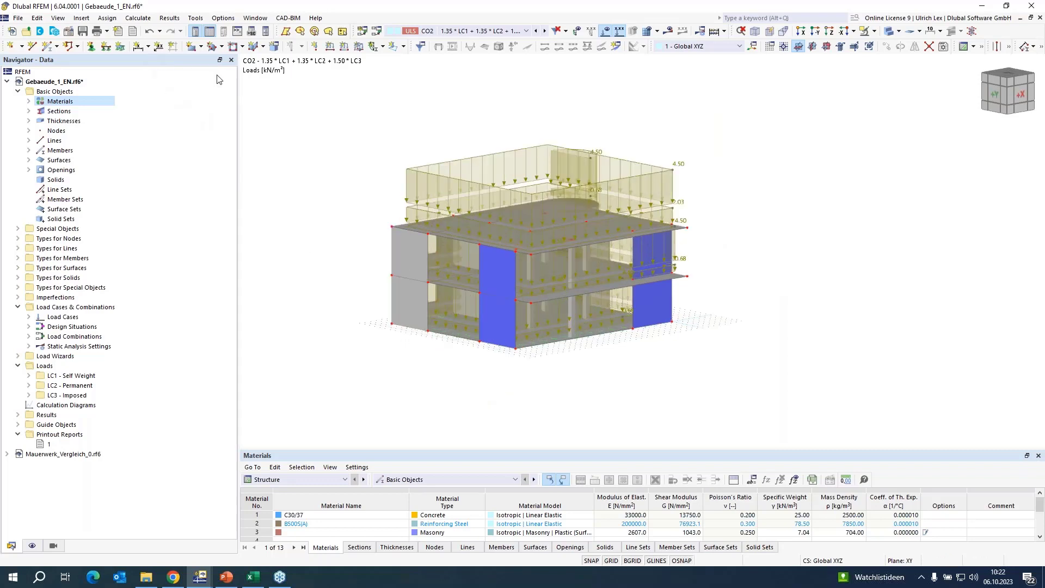
{"action": "left_click", "coordinate": [583, 34]}
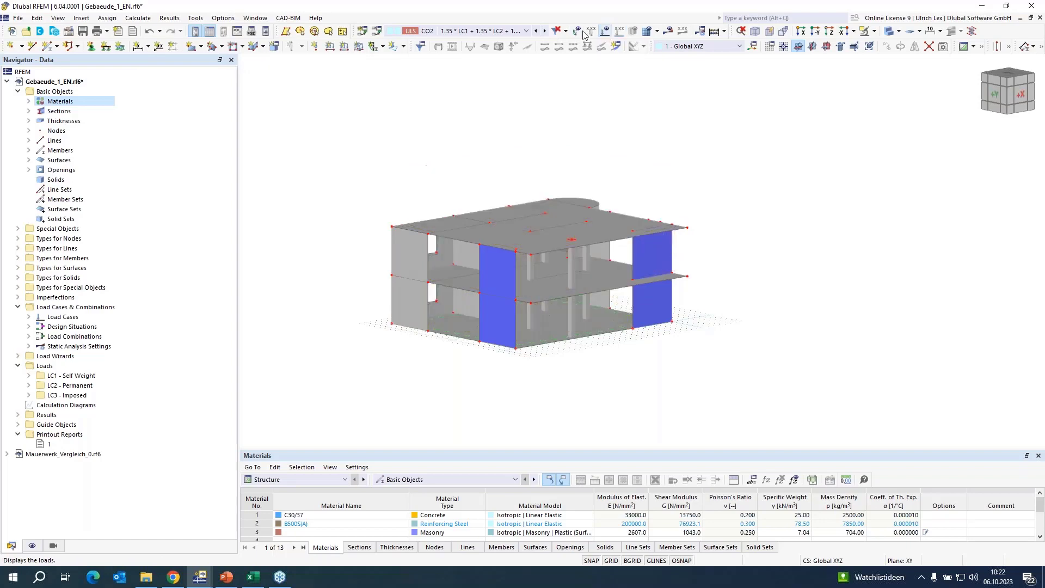
- Review the general mesh settings, including the target length of finite elements, and close them without changes
{"action": "left_click", "coordinate": [138, 18]}
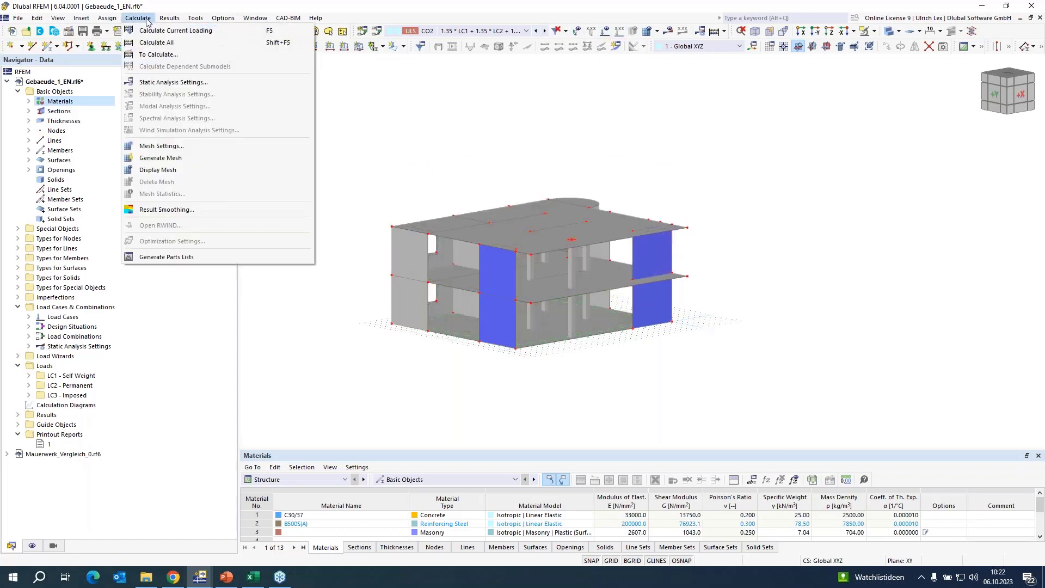
{"action": "left_click", "coordinate": [162, 146]}
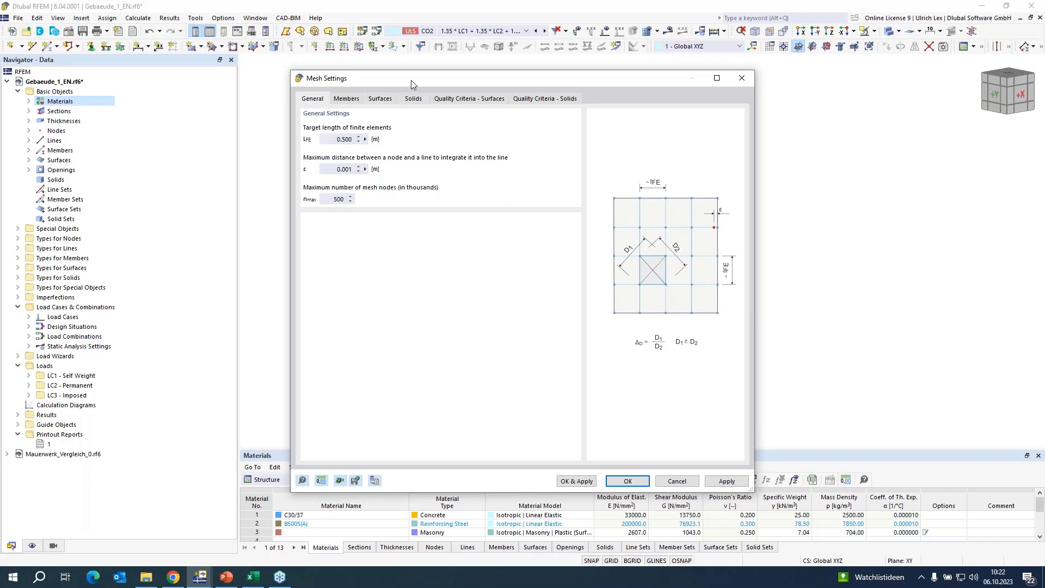
{"action": "left_click_drag", "start_coordinate": [410, 80], "coordinate": [438, 77]}
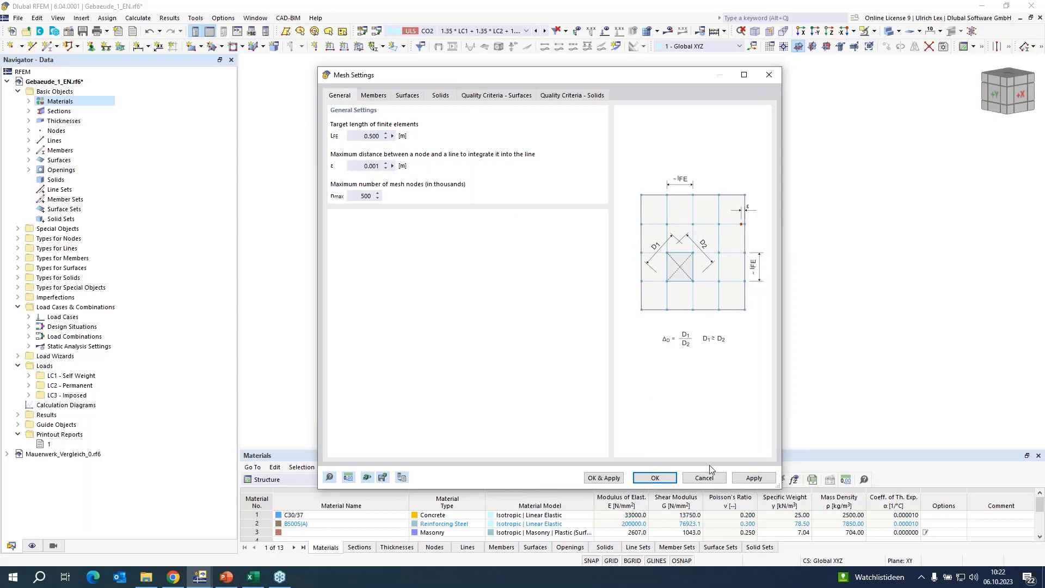
{"action": "left_click", "coordinate": [700, 480]}
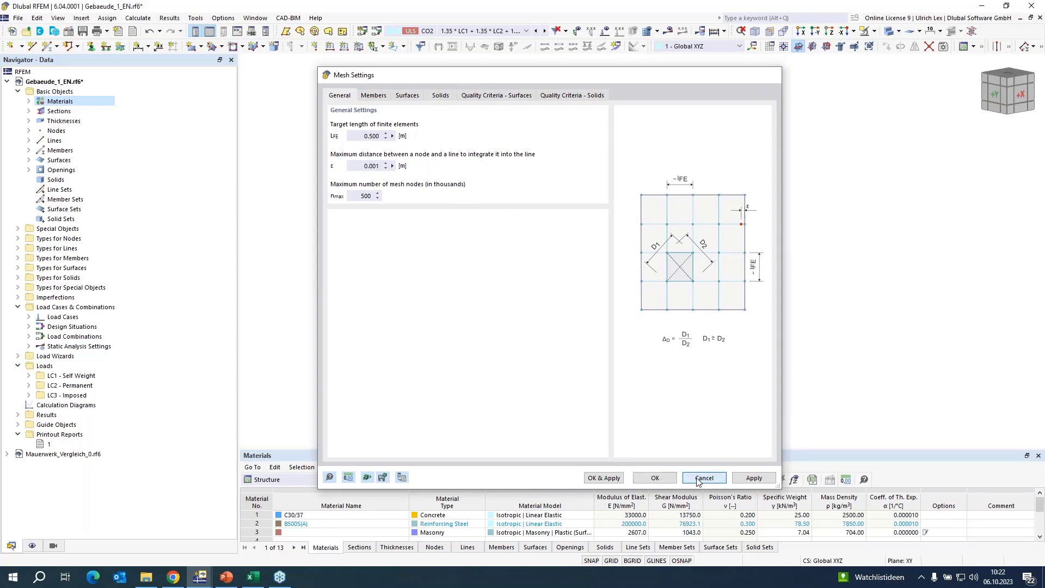
- Create a new surface mesh refinement with a target FE length of 0.25 m
{"action": "left_click", "coordinate": [17, 268]}
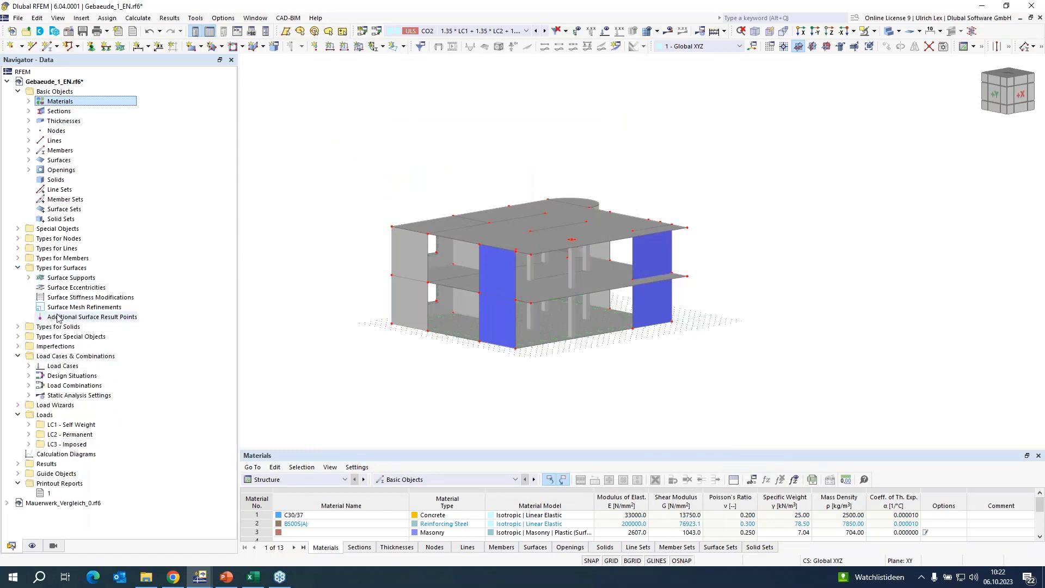
{"action": "left_click", "coordinate": [73, 308]}
{"action": "right_click", "coordinate": [73, 309]}
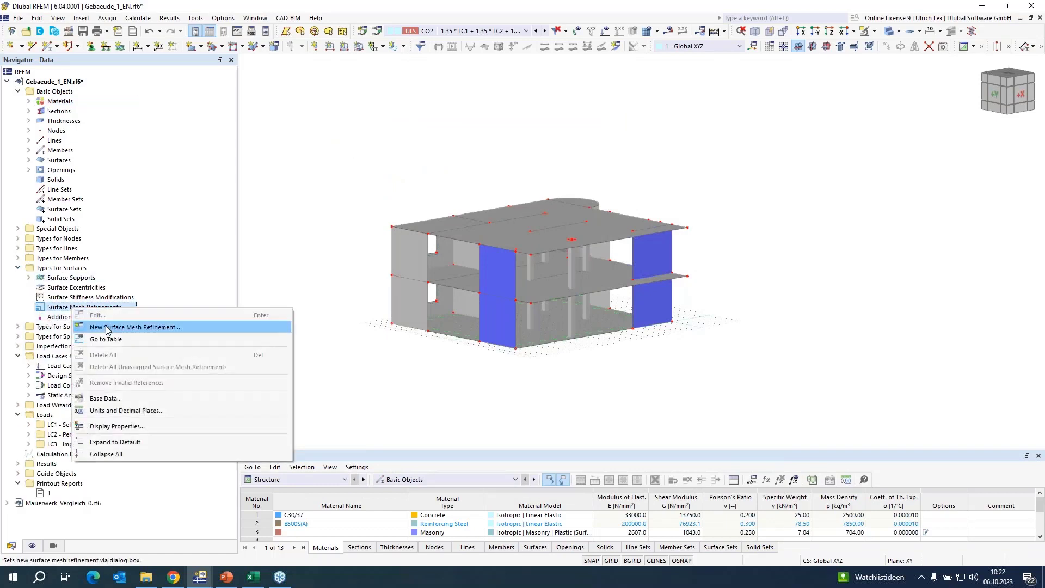
{"action": "left_click", "coordinate": [109, 323]}
{"action": "left_click", "coordinate": [376, 191]}
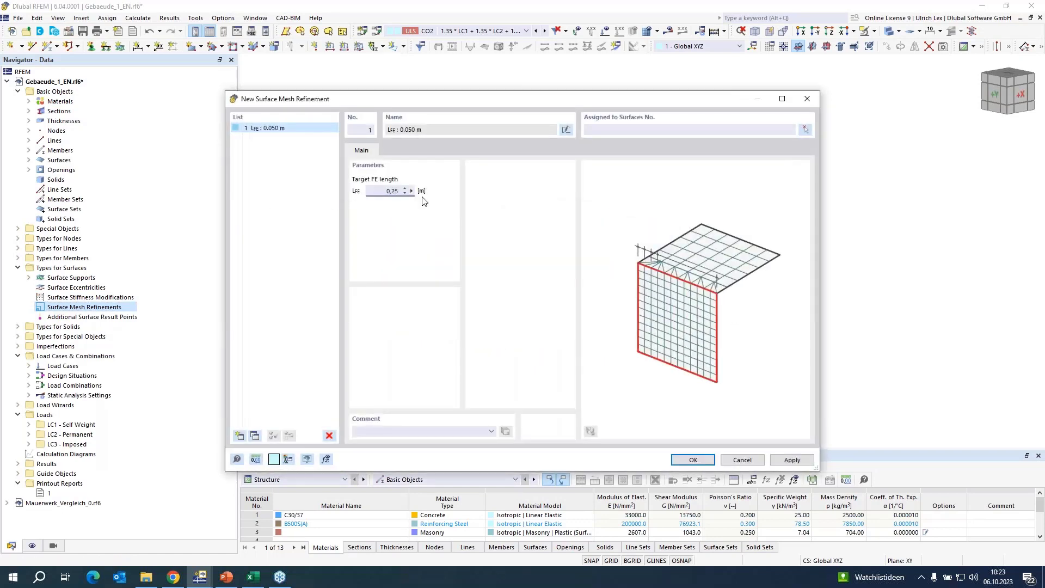
- Assign the mesh refinement to all six masonry wall surfaces and accept it
{"action": "left_click", "coordinate": [805, 130]}
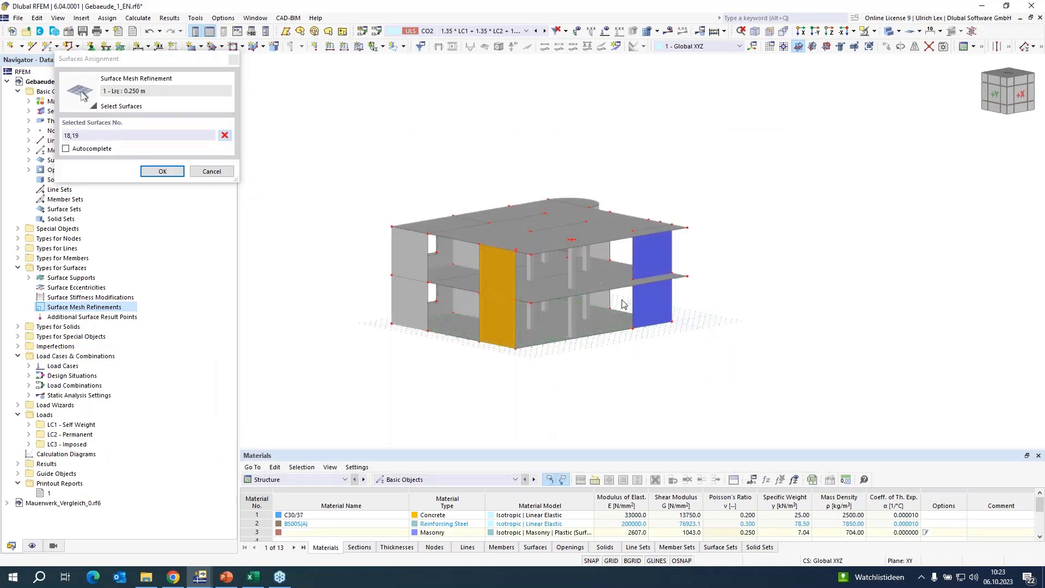
{"action": "left_click", "coordinate": [648, 289]}
{"action": "left_click", "coordinate": [648, 261]}
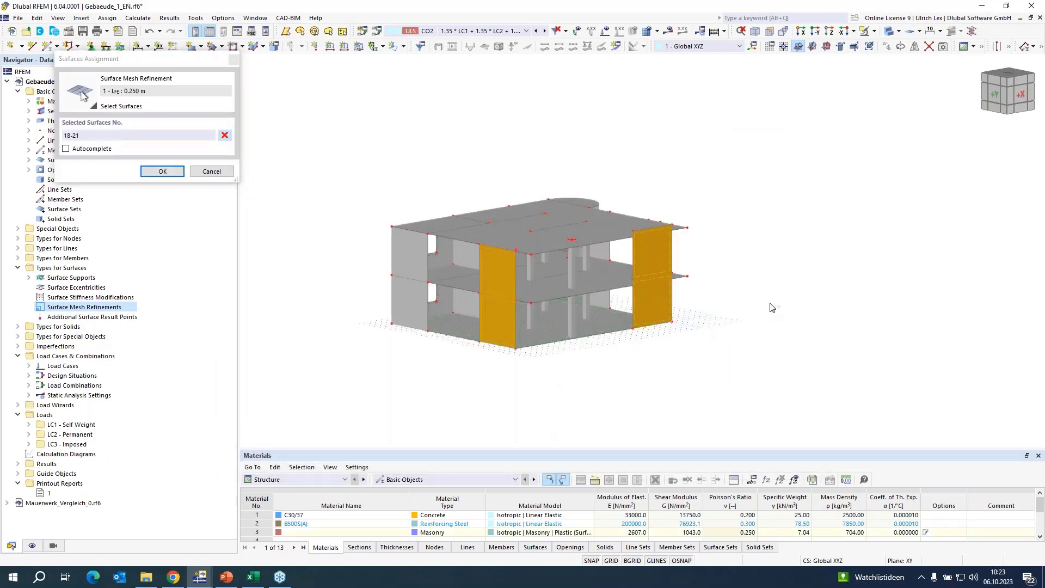
{"action": "middle_click_drag", "start_coordinate": [773, 307], "coordinate": [549, 312], "text": "ctrl"}
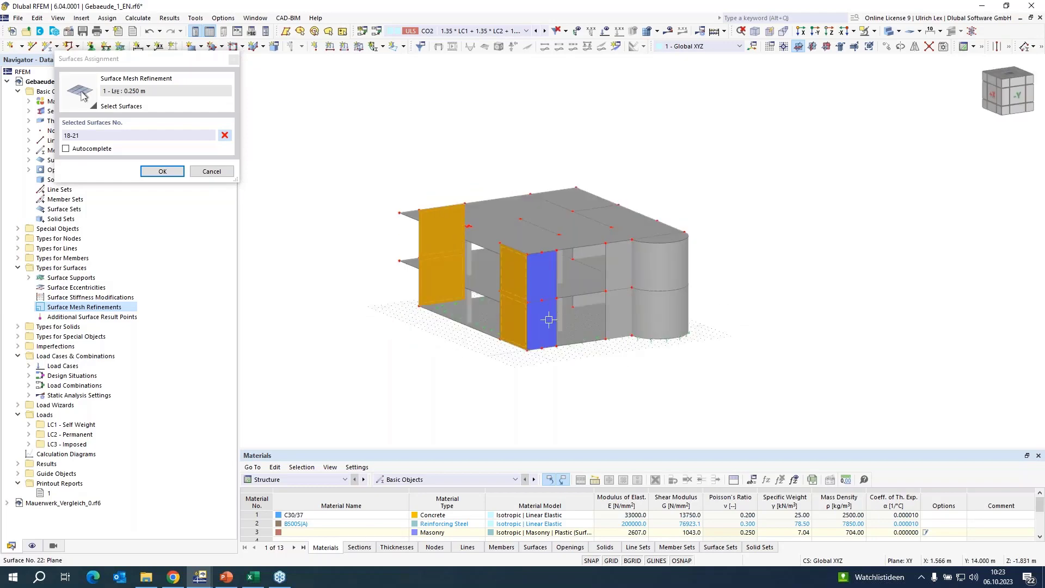
{"action": "left_click", "coordinate": [163, 171]}
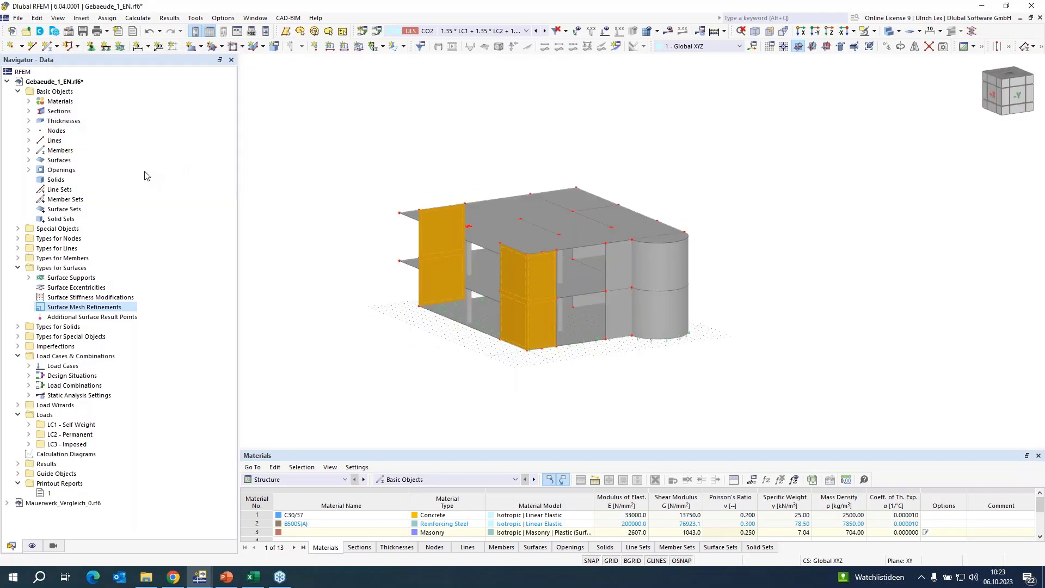
{"action": "left_click", "coordinate": [693, 460]}
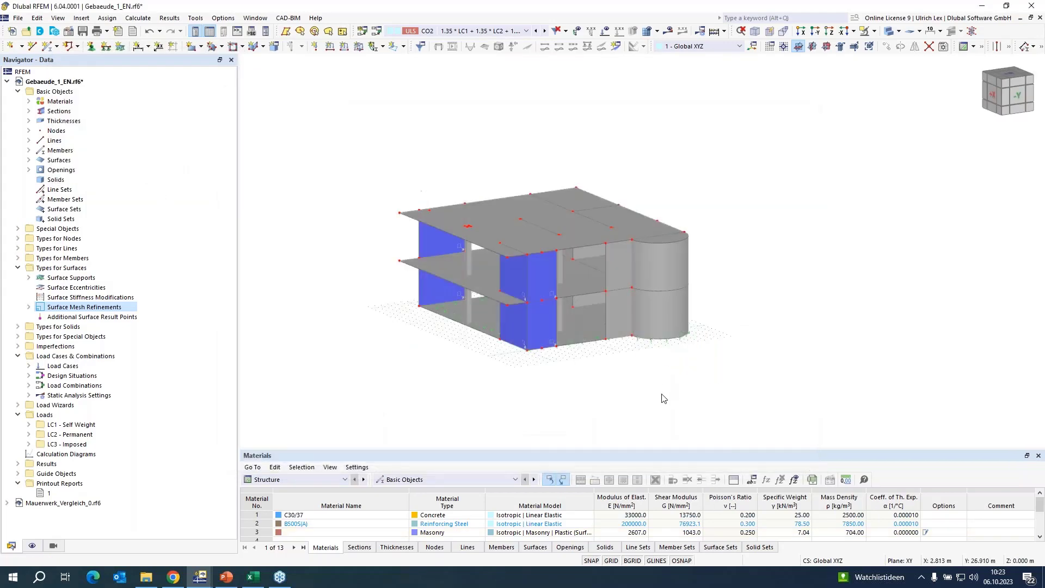
- Calculate load combination CO2 and view the resulting global deformations on the building
{"action": "middle_click_drag", "start_coordinate": [375, 364], "coordinate": [417, 356], "text": "ctrl"}
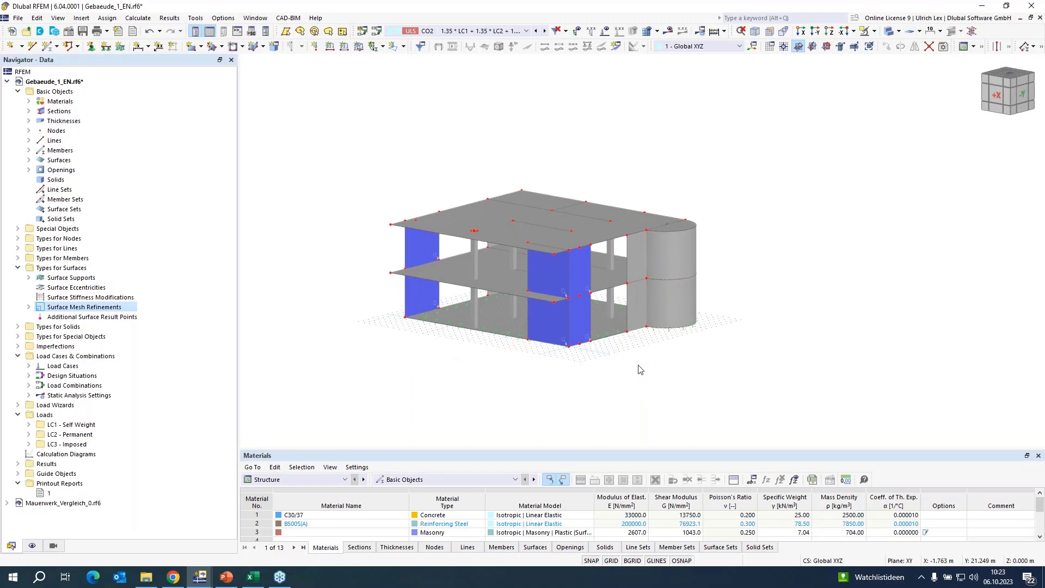
{"action": "scroll", "coordinate": [640, 369], "scroll_direction": "up", "scroll_amount": 1}
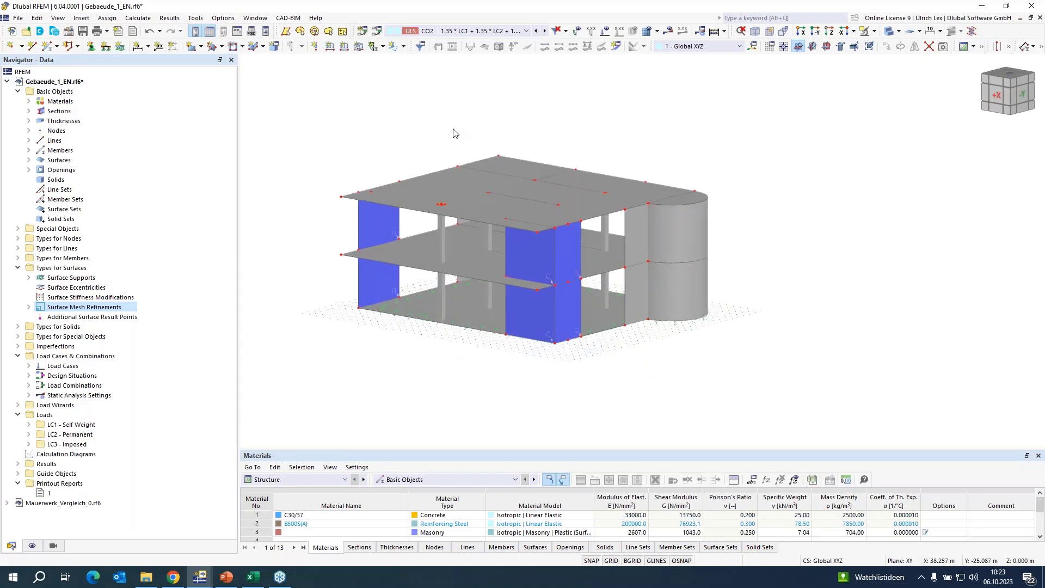
{"action": "left_click", "coordinate": [670, 32]}
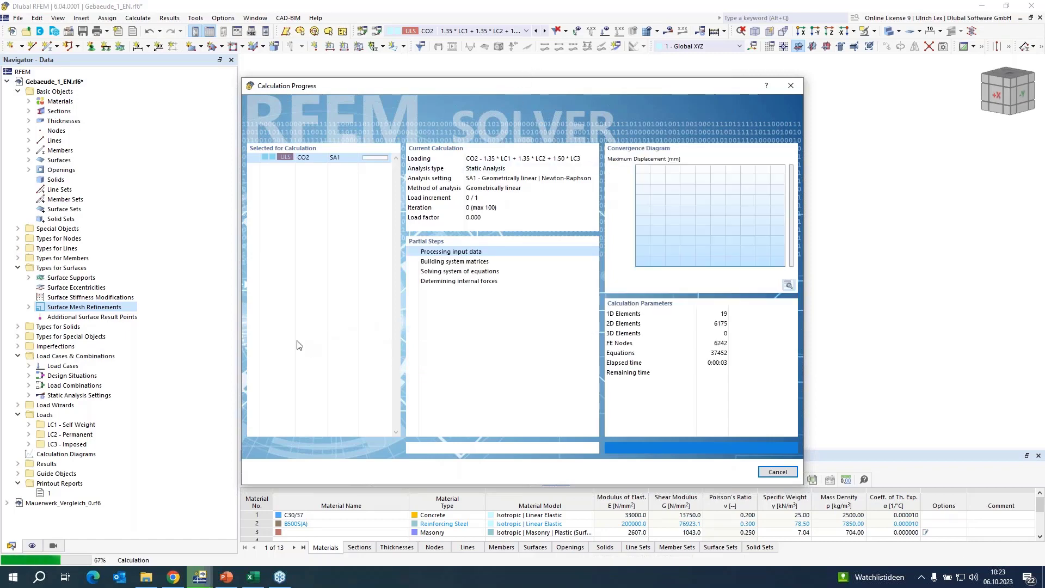
{"action": "left_click_drag", "start_coordinate": [587, 87], "coordinate": [669, 67]}
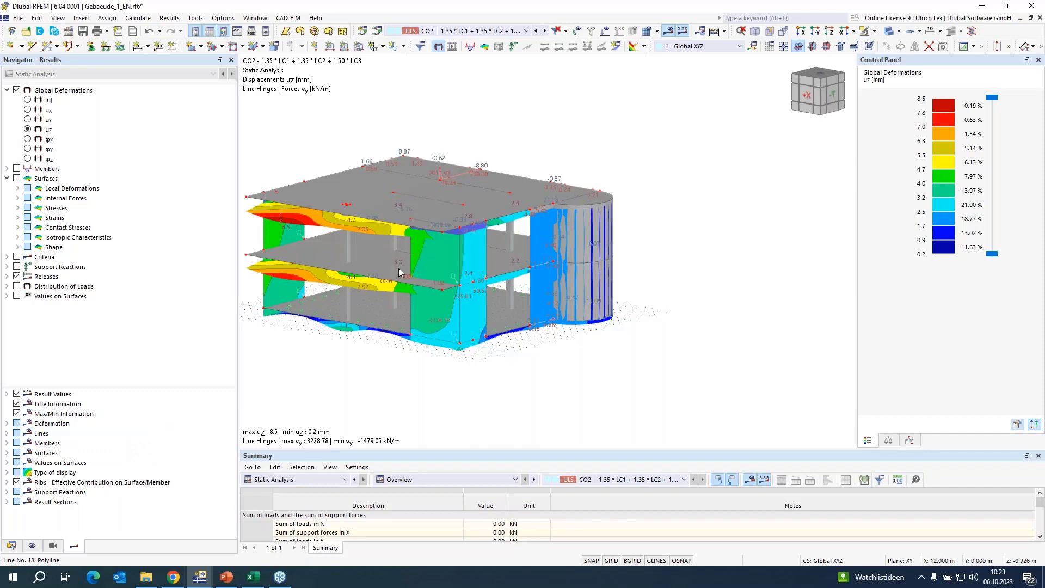
{"action": "scroll", "coordinate": [399, 271], "scroll_direction": "down", "scroll_amount": 1}
{"action": "scroll", "coordinate": [397, 282], "scroll_direction": "up", "scroll_amount": 1}
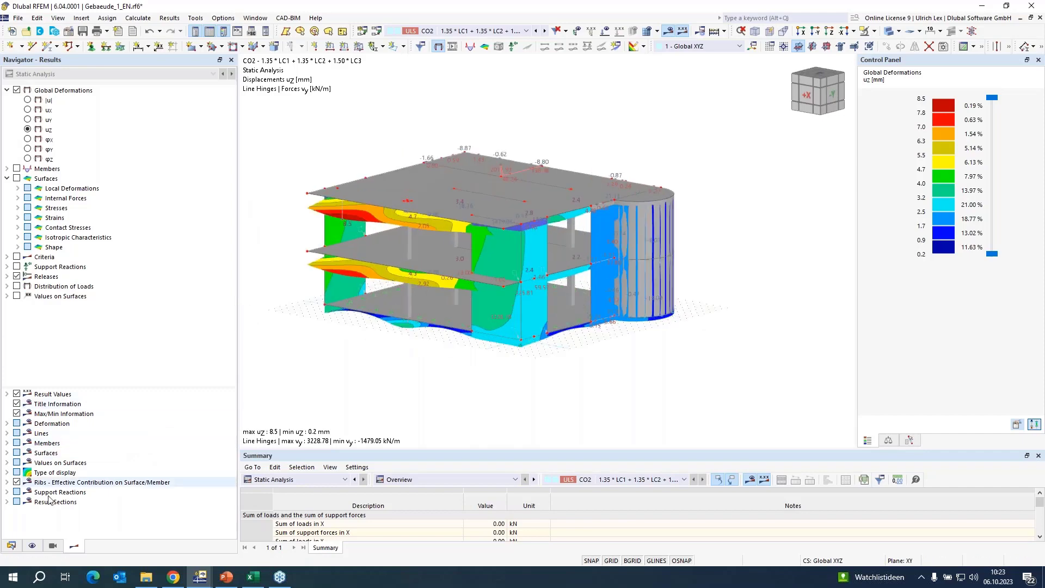
- Open printout report 1 of the building model, look through its first pages and close it
{"action": "left_click", "coordinate": [11, 546]}
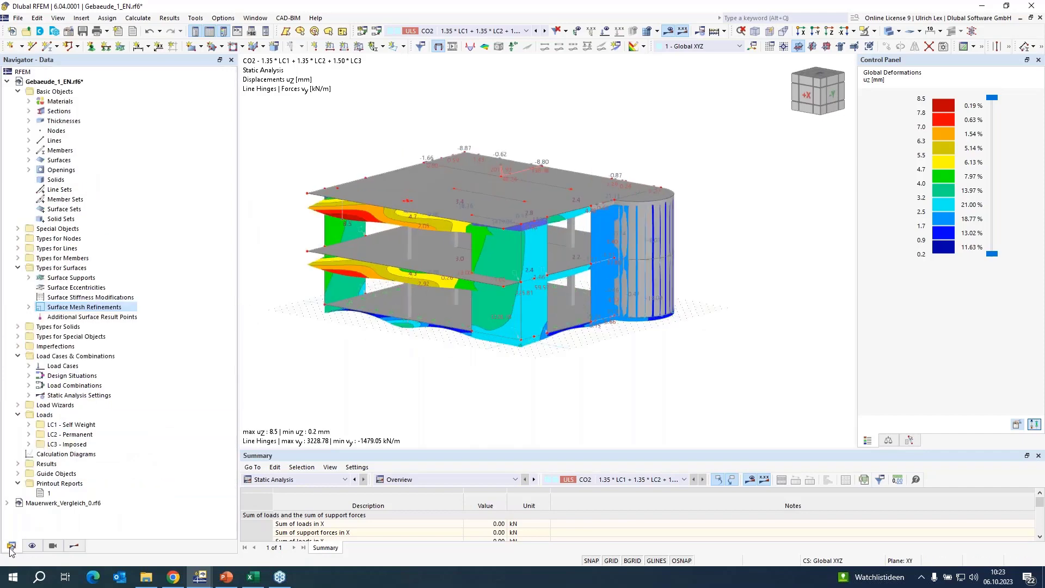
{"action": "left_click", "coordinate": [7, 503]}
{"action": "scroll", "coordinate": [98, 441], "scroll_direction": "down", "scroll_amount": 11}
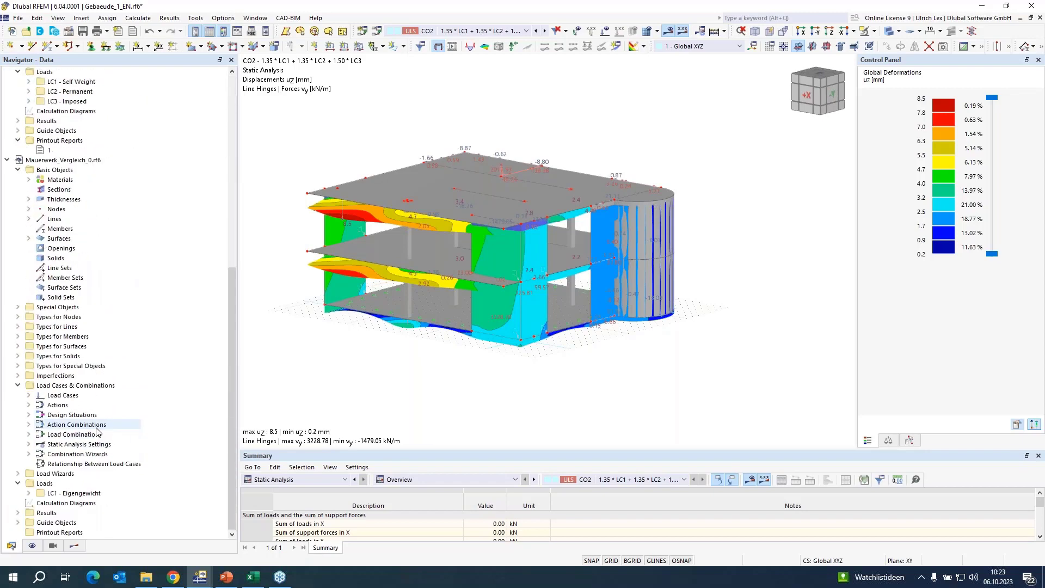
{"action": "scroll", "coordinate": [77, 381], "scroll_direction": "up", "scroll_amount": 6}
{"action": "left_click", "coordinate": [7, 366]}
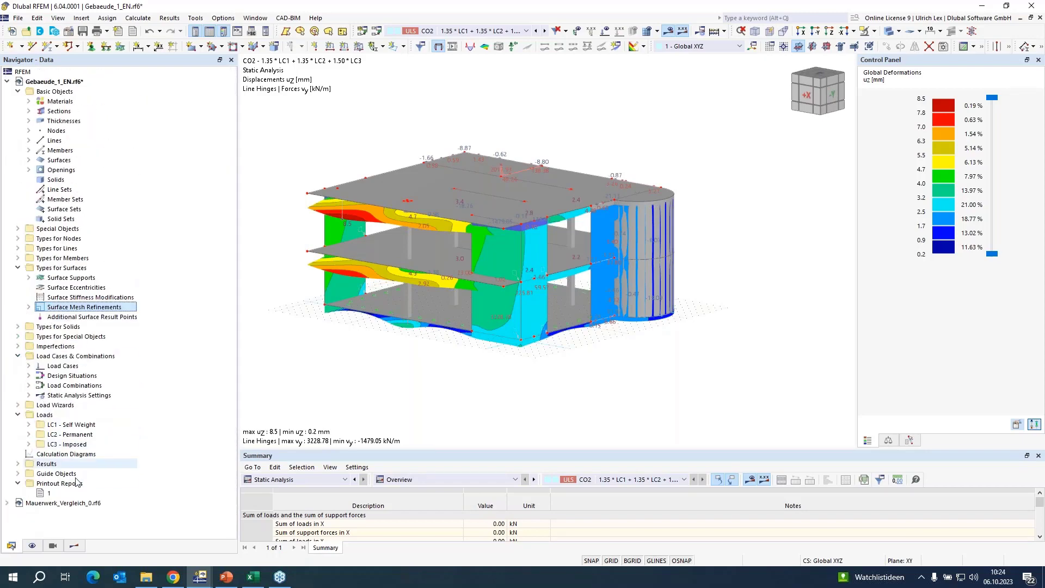
{"action": "left_click", "coordinate": [48, 493]}
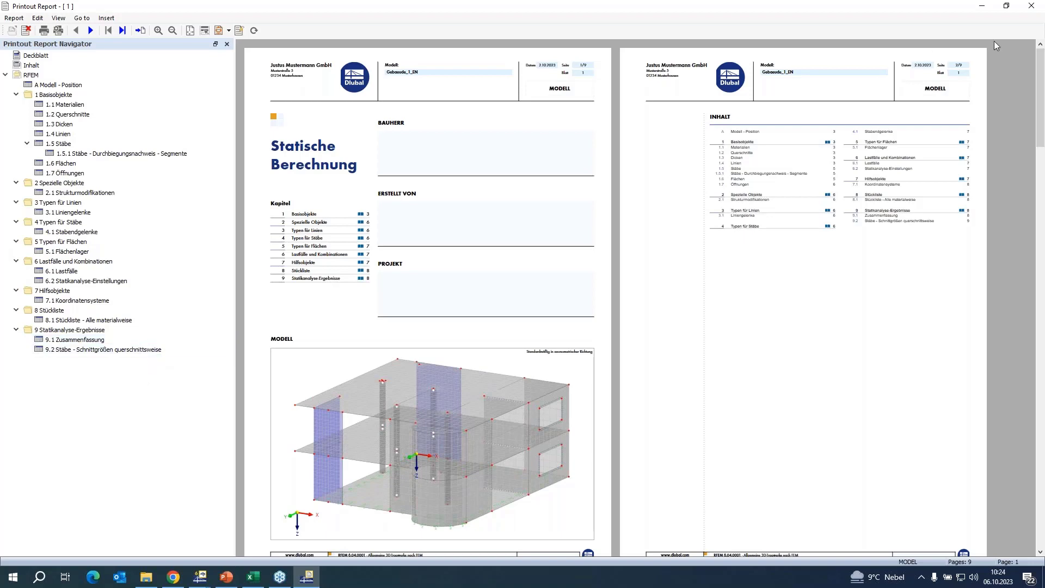
{"action": "left_click", "coordinate": [1032, 8]}
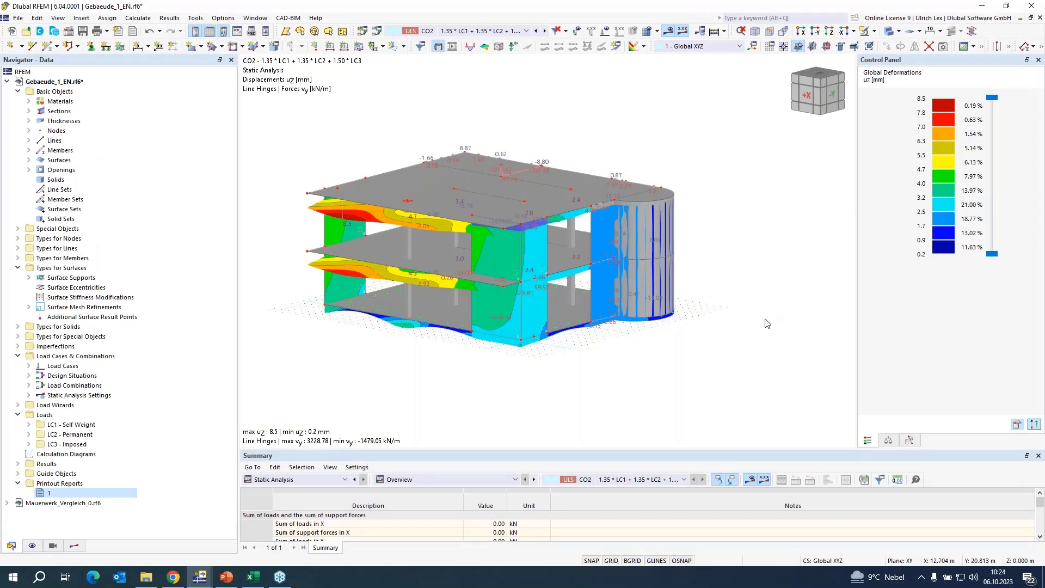
- Define a new Result Beam member that integrates stresses and forces within a block with square base of 1 m
{"action": "scroll", "coordinate": [757, 275], "scroll_direction": "up", "scroll_amount": 3}
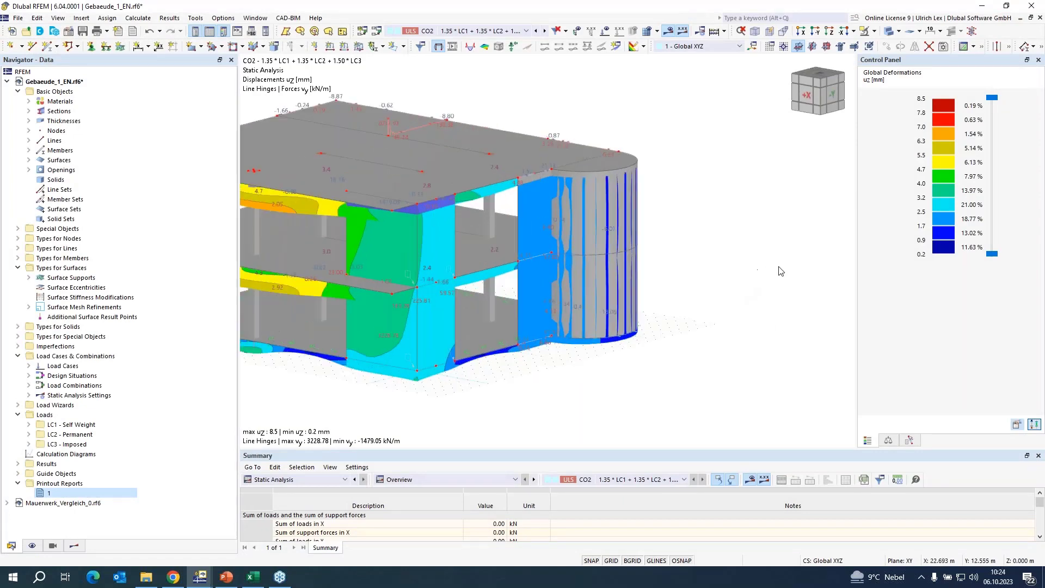
{"action": "scroll", "coordinate": [374, 351], "scroll_direction": "up", "scroll_amount": 1}
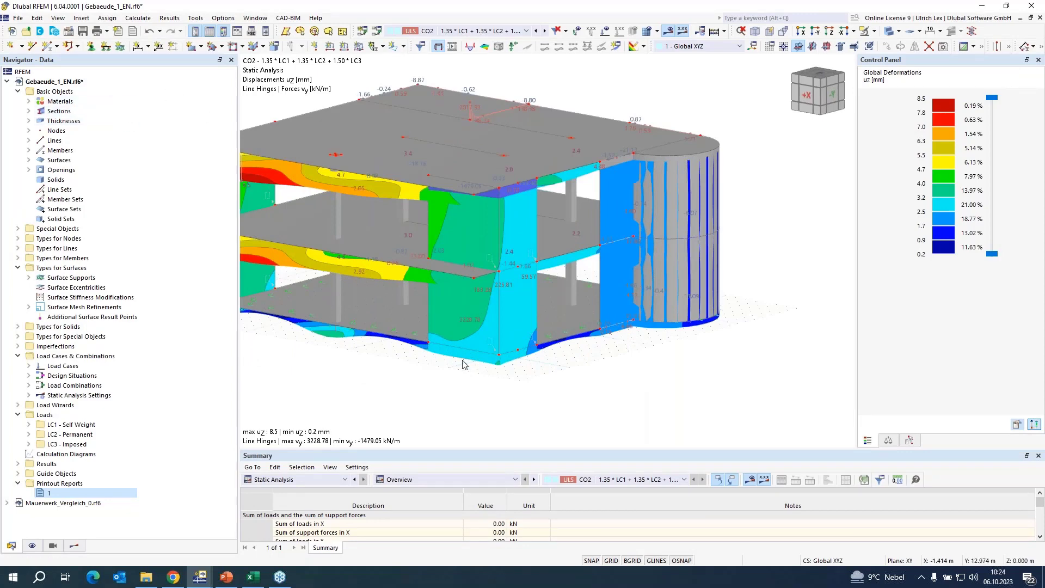
{"action": "left_click", "coordinate": [49, 51]}
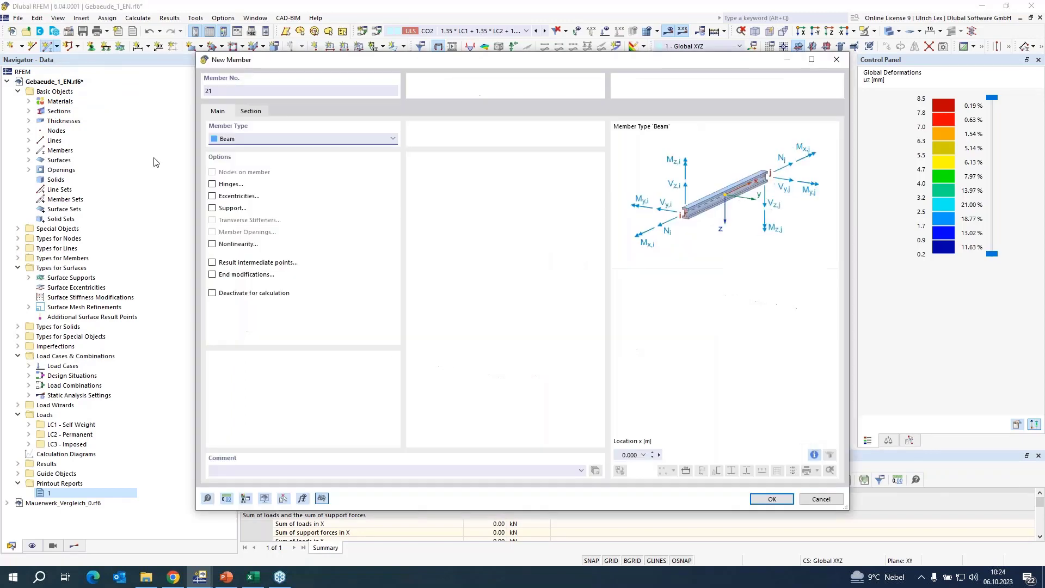
{"action": "left_click", "coordinate": [260, 140]}
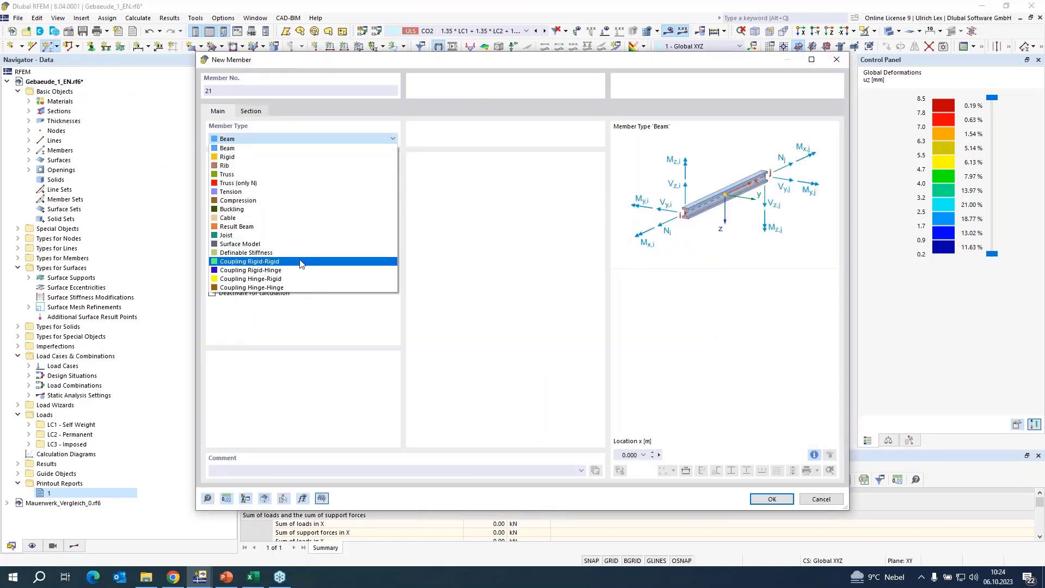
{"action": "left_click", "coordinate": [296, 226]}
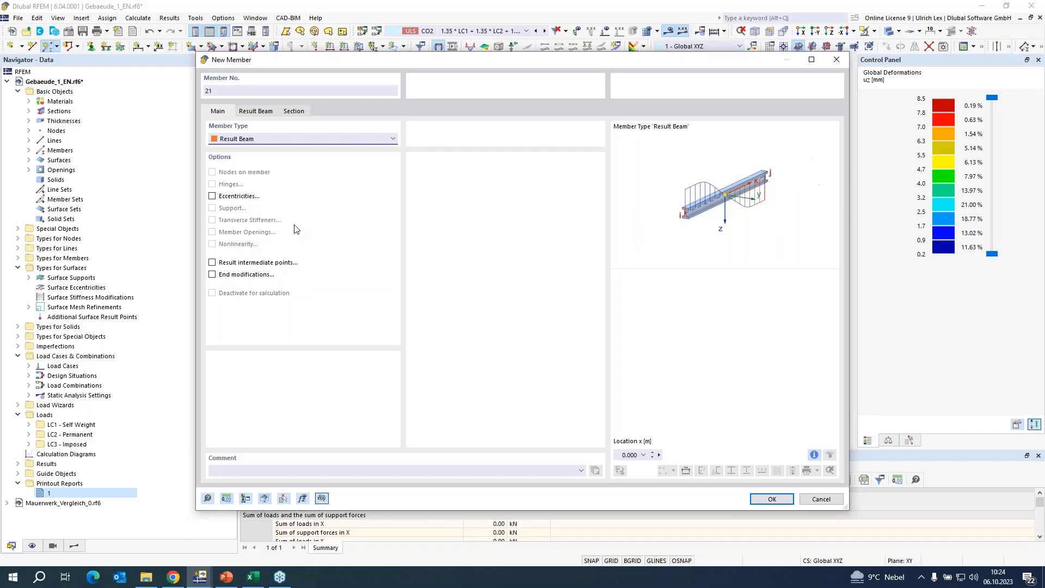
{"action": "left_click", "coordinate": [266, 112]}
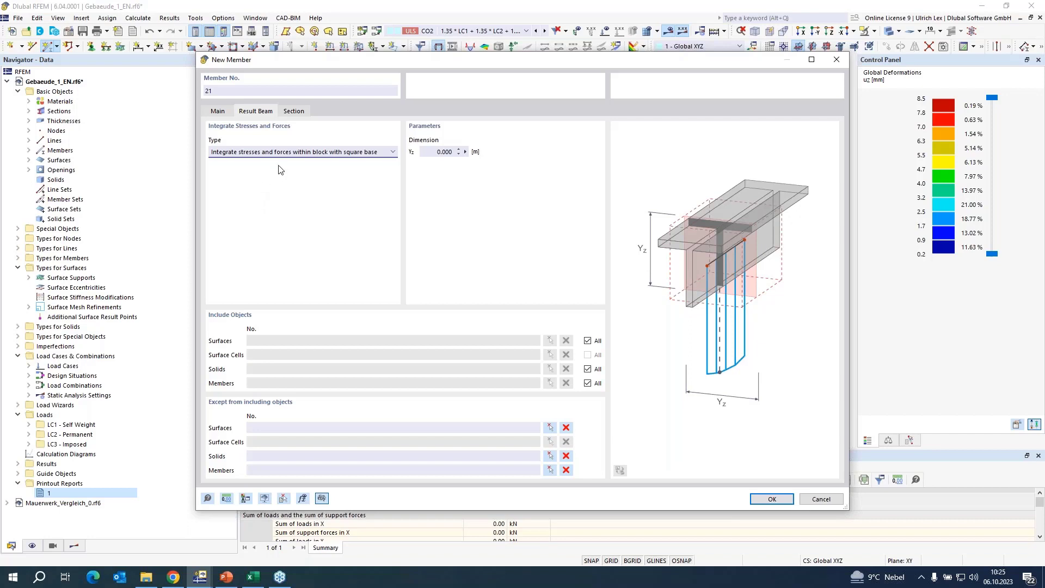
{"action": "left_click", "coordinate": [392, 152]}
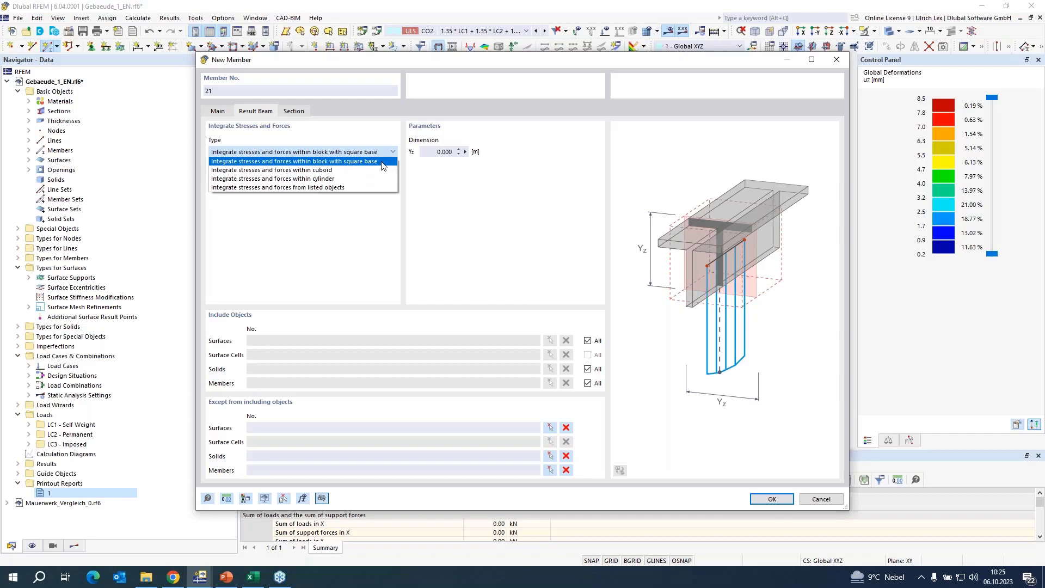
{"action": "left_click", "coordinate": [336, 164]}
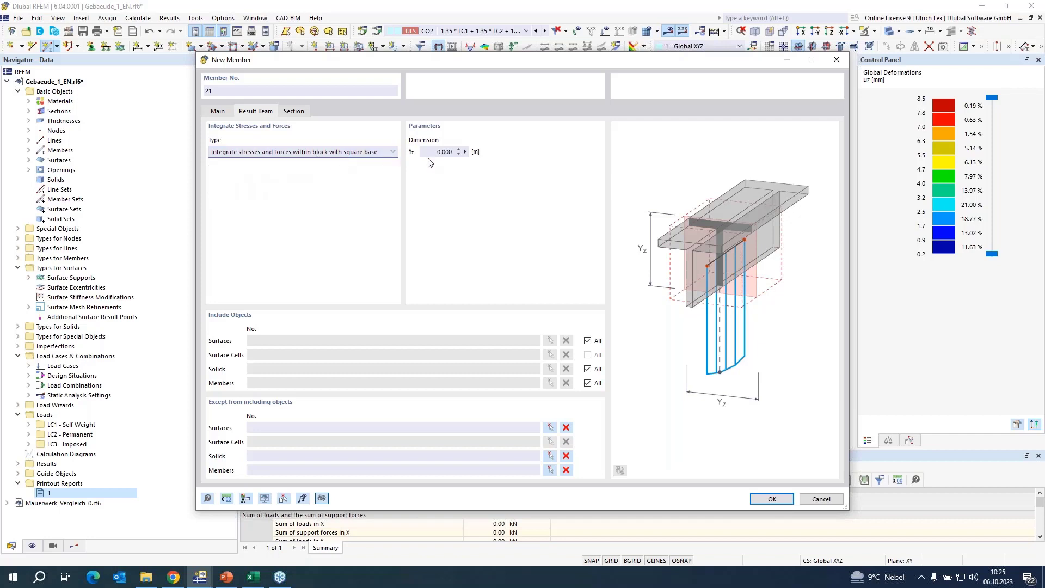
{"action": "left_click_drag", "start_coordinate": [433, 152], "coordinate": [465, 153]}
{"action": "type", "text": "1"}
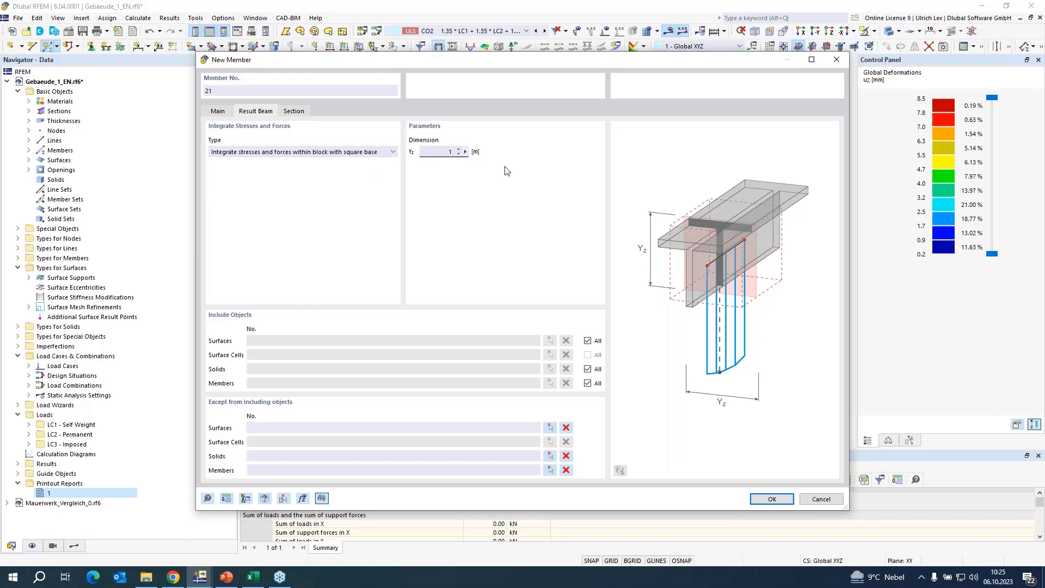
- Limit the result beam's included surfaces to the ground-floor masonry corner wall, surface 22
{"action": "left_click", "coordinate": [550, 340]}
{"action": "left_click", "coordinate": [526, 322]}
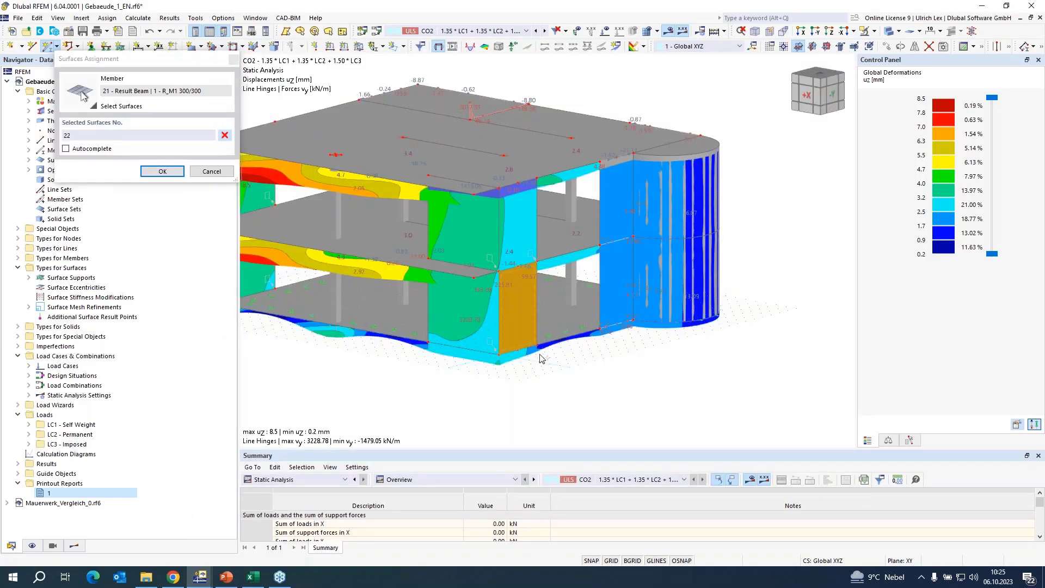
{"action": "left_click", "coordinate": [161, 171]}
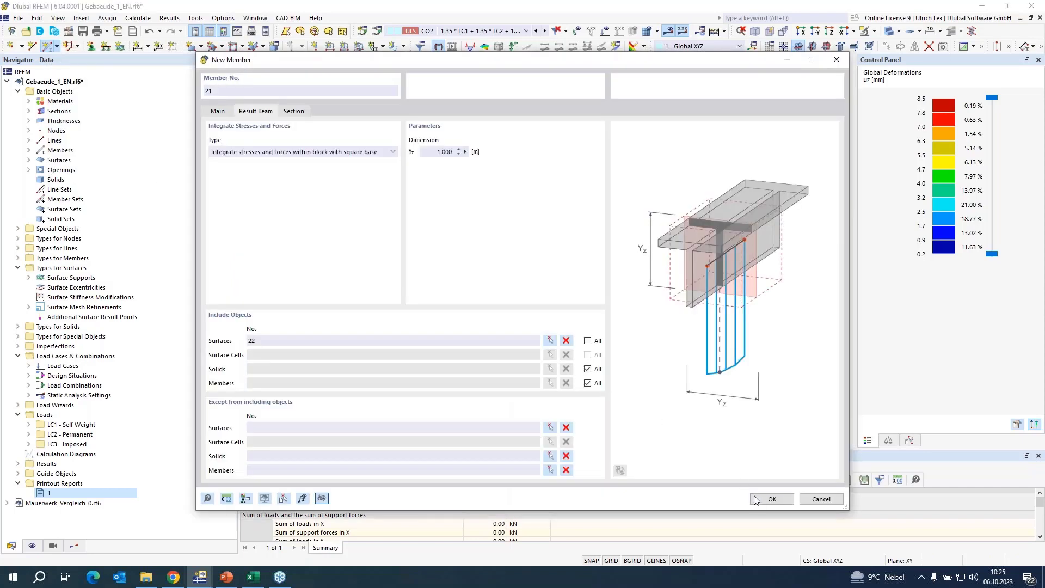
- Place the result beam vertically along the middle of the ground-floor corner wall, 3.25 m long from base to slab
{"action": "left_click", "coordinate": [772, 499]}
{"action": "scroll", "coordinate": [539, 343], "scroll_direction": "up", "scroll_amount": 3}
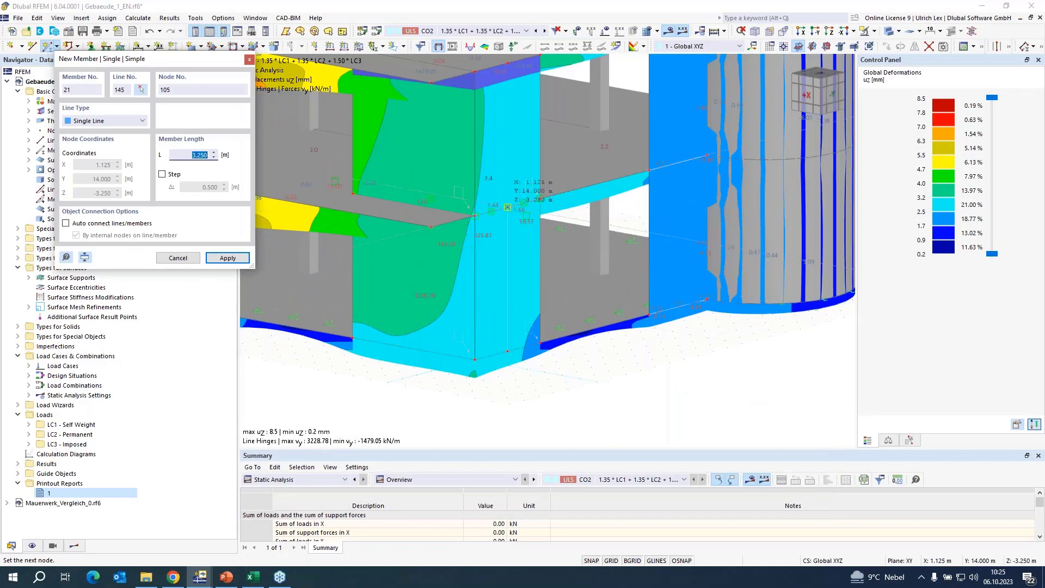
{"action": "left_click", "coordinate": [508, 207]}
{"action": "left_click", "coordinate": [583, 336]}
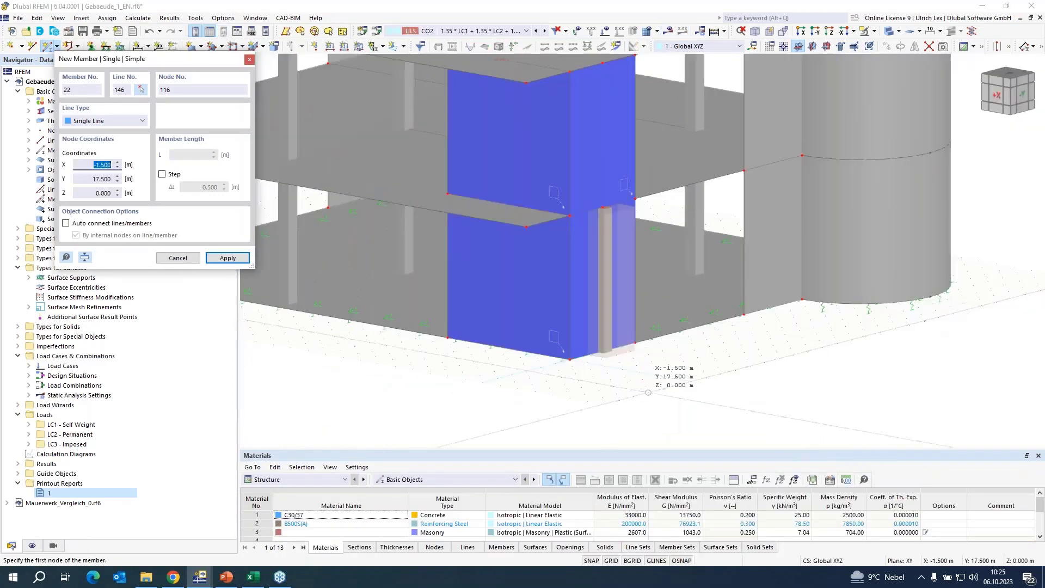
{"action": "key", "text": "Escape"}
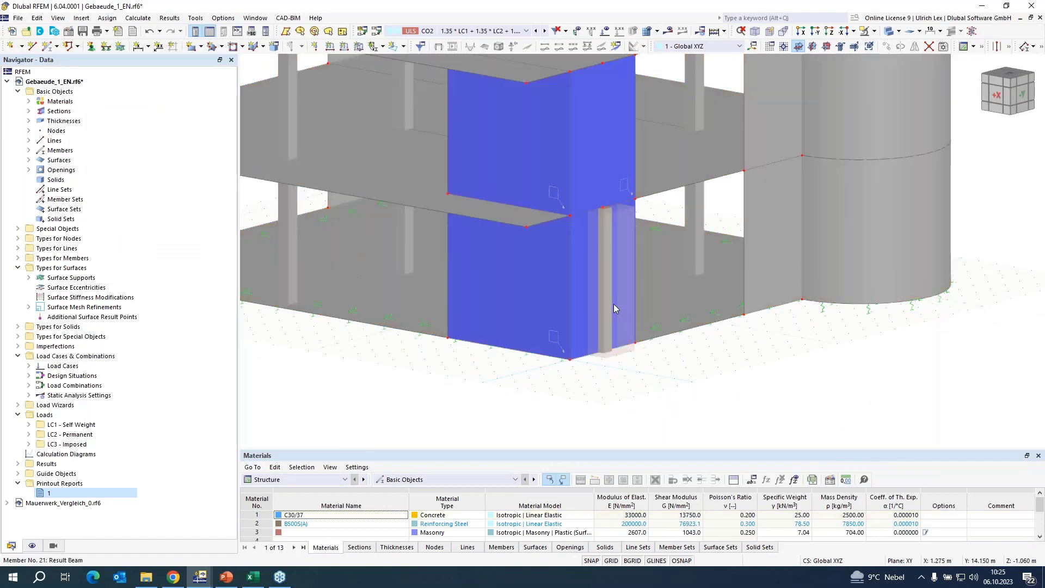
- Review the ground-floor result beam's main, section and integration settings, and close them without changes
{"action": "double_click", "coordinate": [608, 219]}
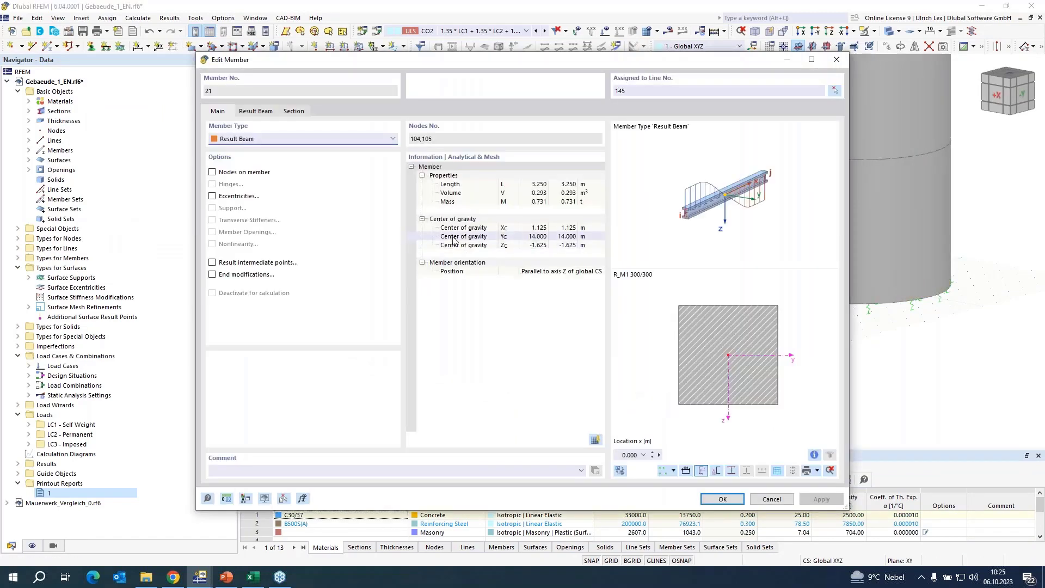
{"action": "left_click", "coordinate": [302, 113]}
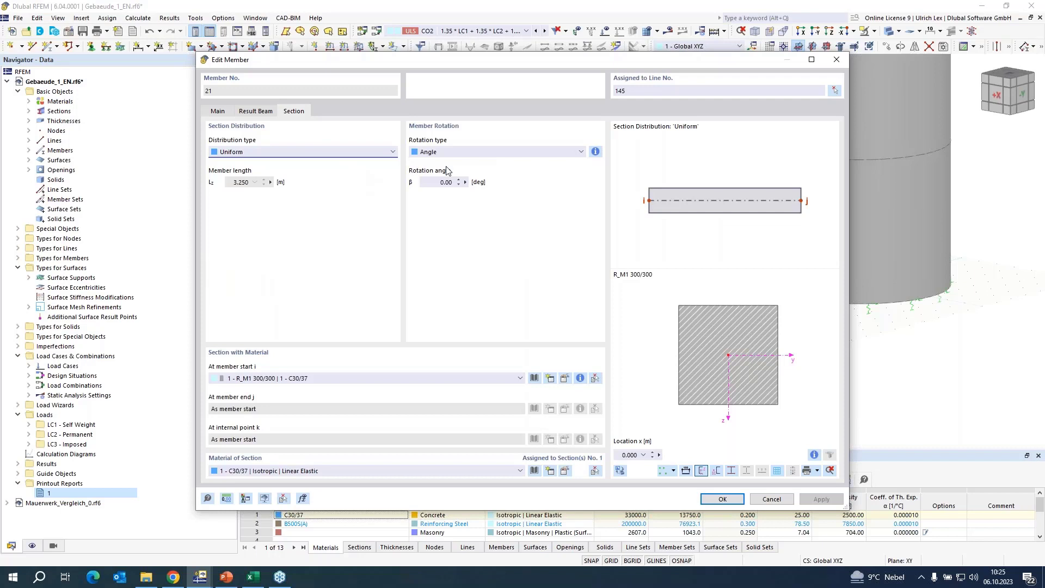
{"action": "left_click", "coordinate": [258, 113]}
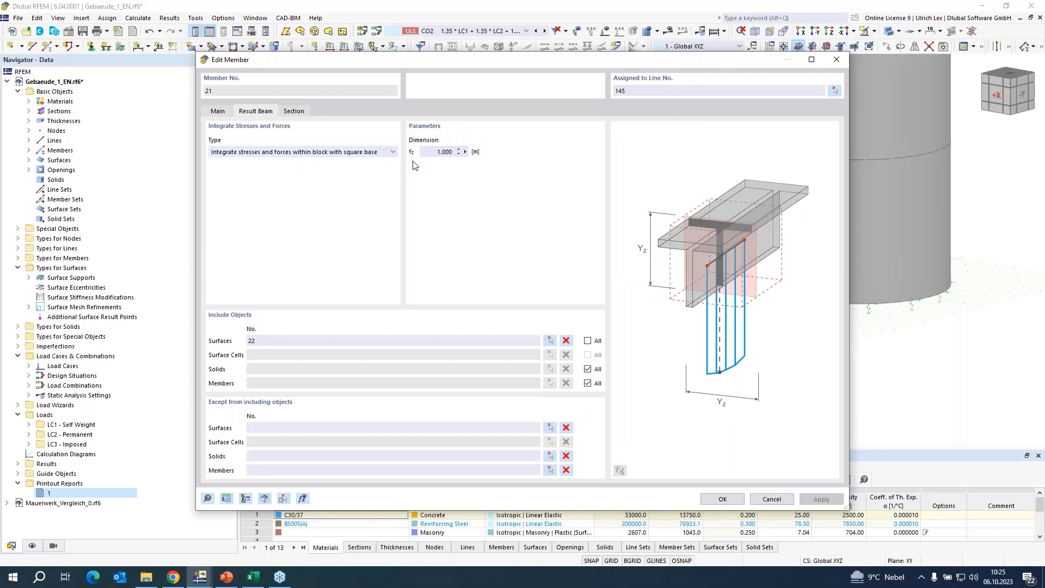
{"action": "left_click", "coordinate": [730, 500]}
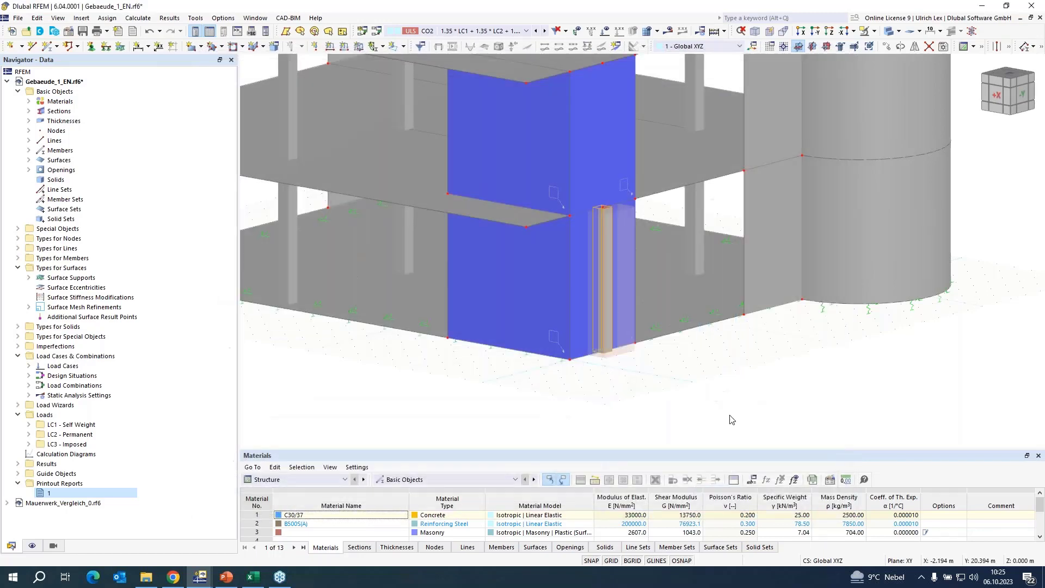
- Add a second result beam directly above the first, from the intermediate slab to the roof slab
{"action": "left_click", "coordinate": [48, 45]}
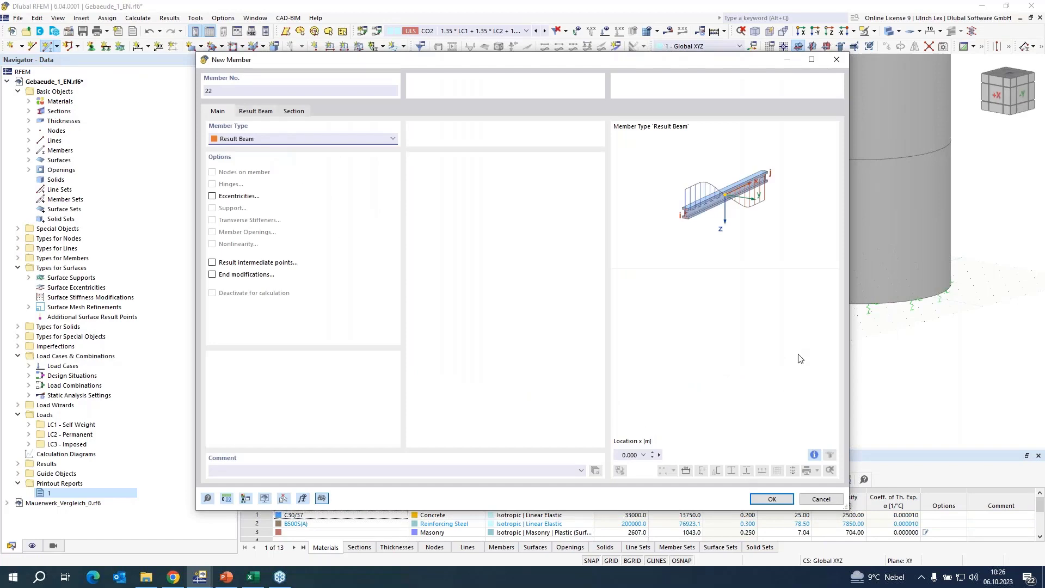
{"action": "left_click", "coordinate": [756, 500]}
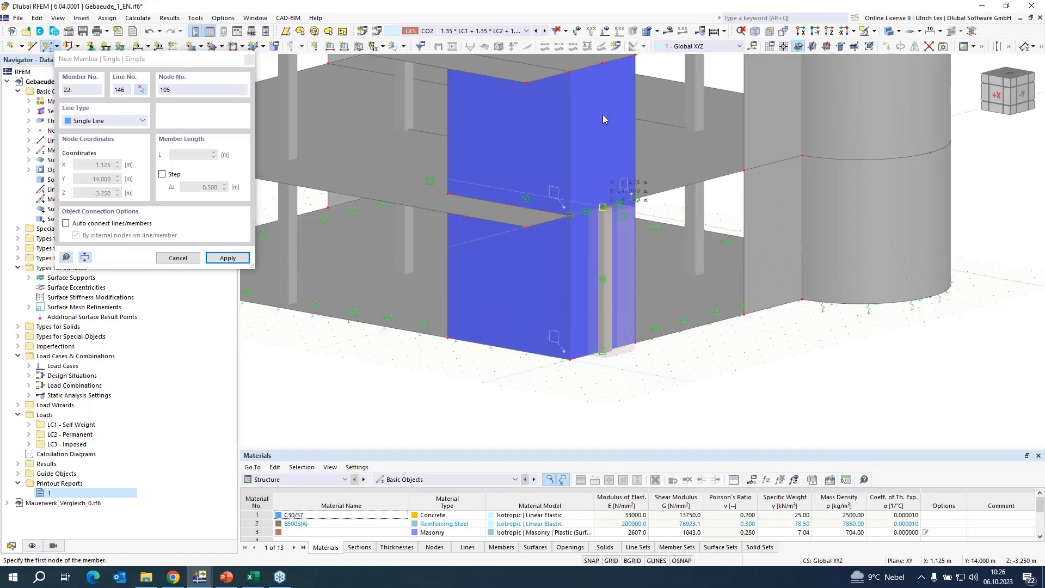
{"action": "left_click", "coordinate": [602, 63]}
{"action": "key", "text": "Return"}
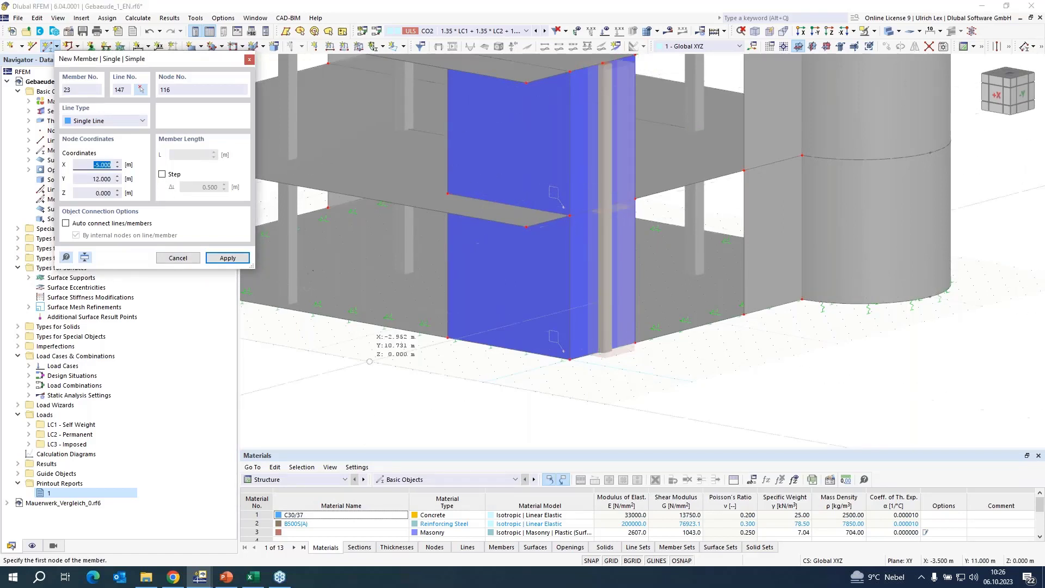
{"action": "key", "text": "Escape"}
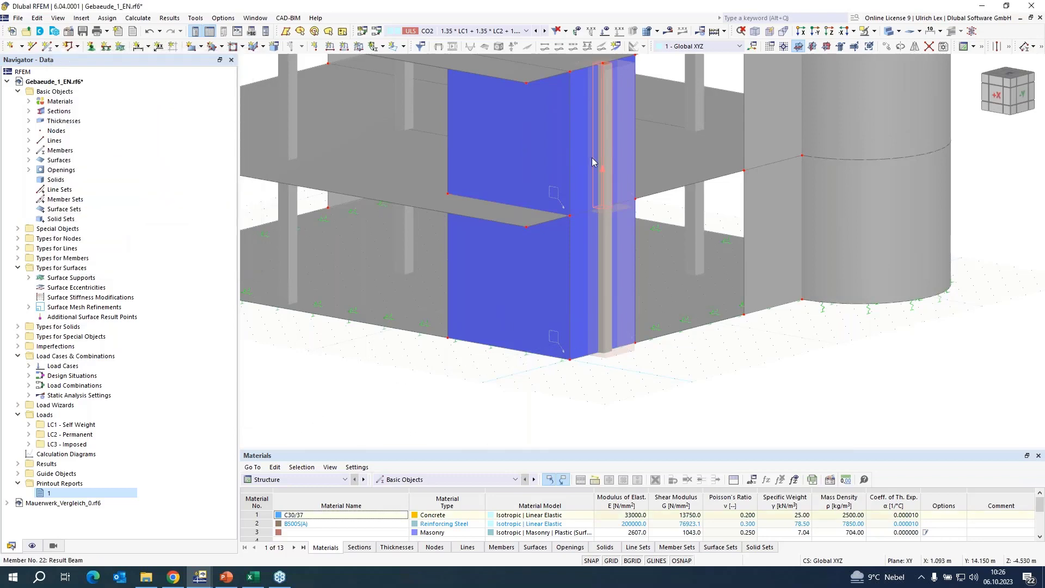
- Set the upper result beam to include only the upper-storey corner wall, surface 23
{"action": "double_click", "coordinate": [592, 158]}
{"action": "left_click", "coordinate": [267, 112]}
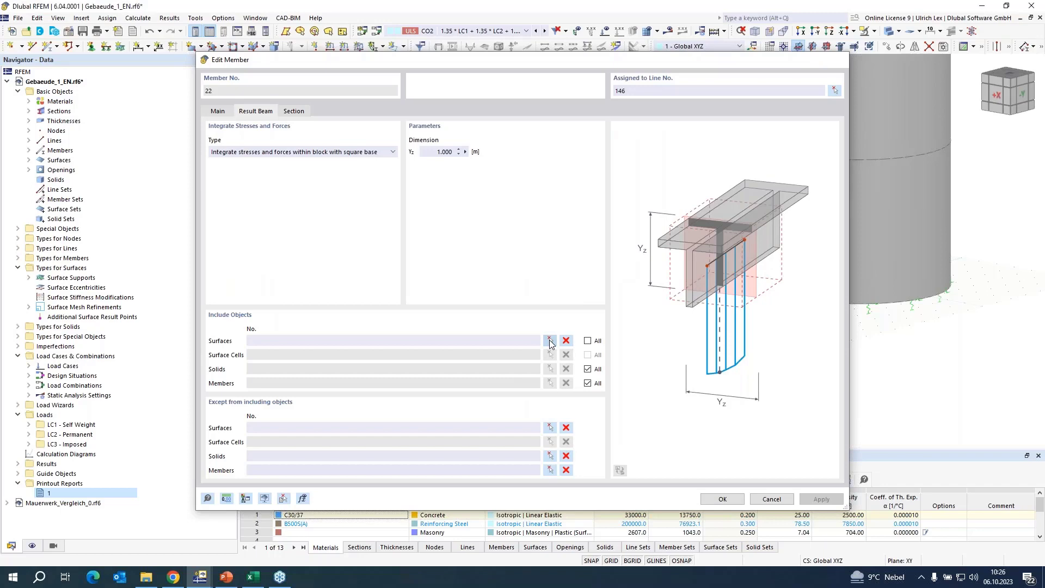
{"action": "left_click", "coordinate": [550, 341]}
{"action": "left_click", "coordinate": [580, 149]}
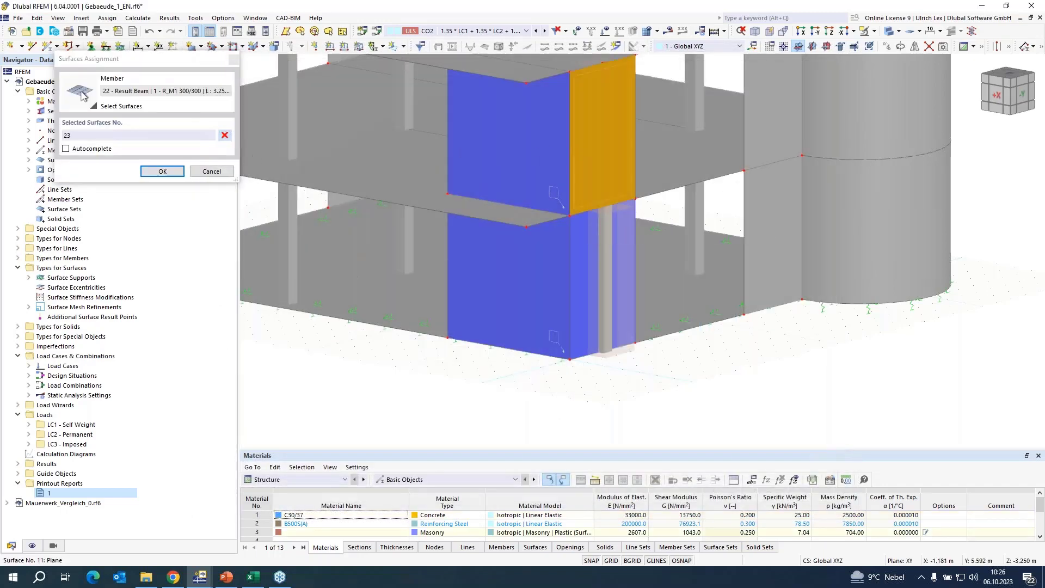
{"action": "left_click", "coordinate": [164, 172]}
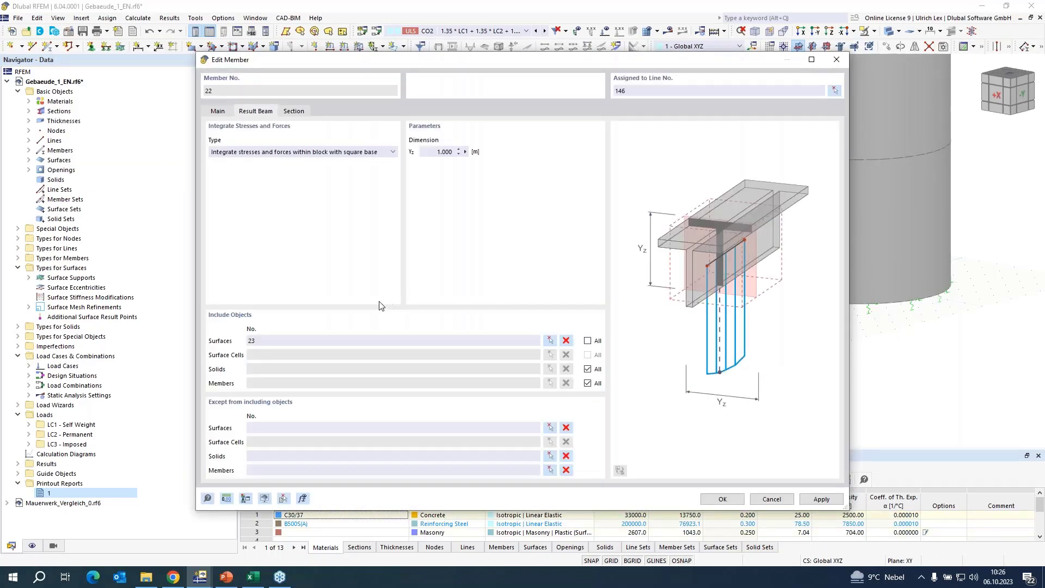
{"action": "left_click", "coordinate": [740, 500]}
- Recalculate load combination CO2 with the two result beams in the model
{"action": "scroll", "coordinate": [542, 354], "scroll_direction": "down", "scroll_amount": 3}
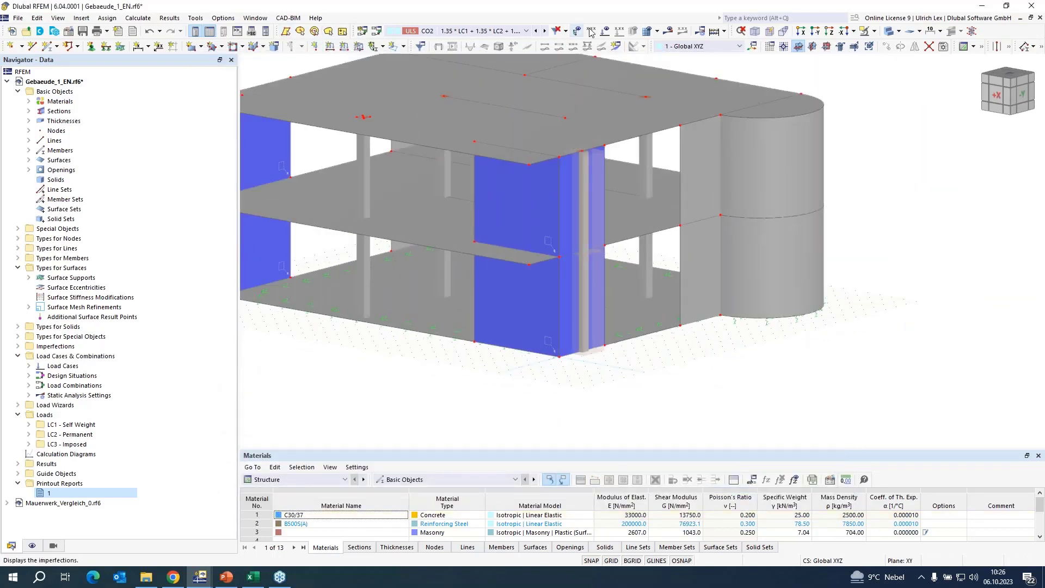
{"action": "left_click", "coordinate": [668, 30]}
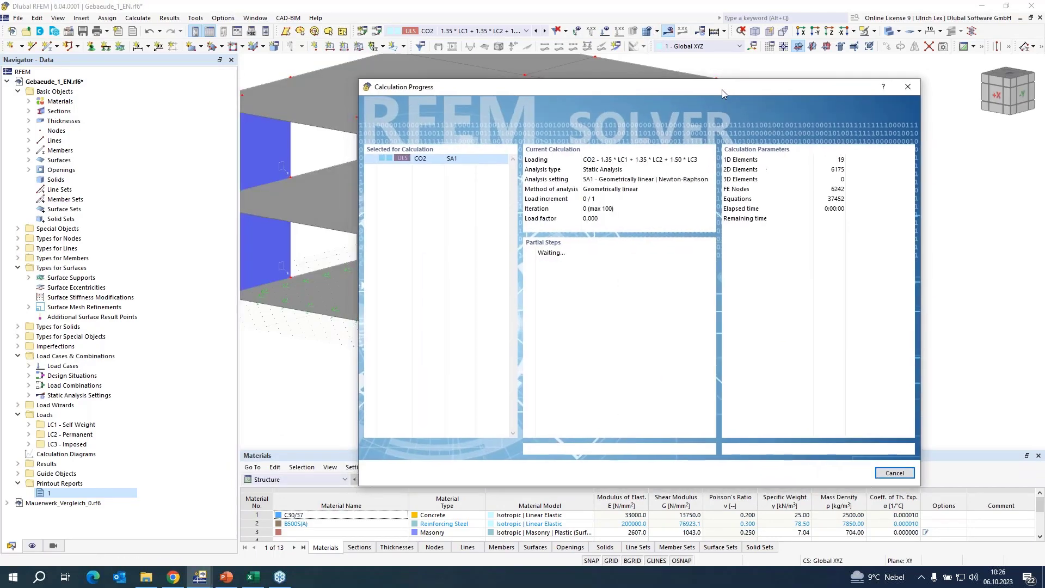
{"action": "left_click_drag", "start_coordinate": [612, 231], "coordinate": [344, 123]}
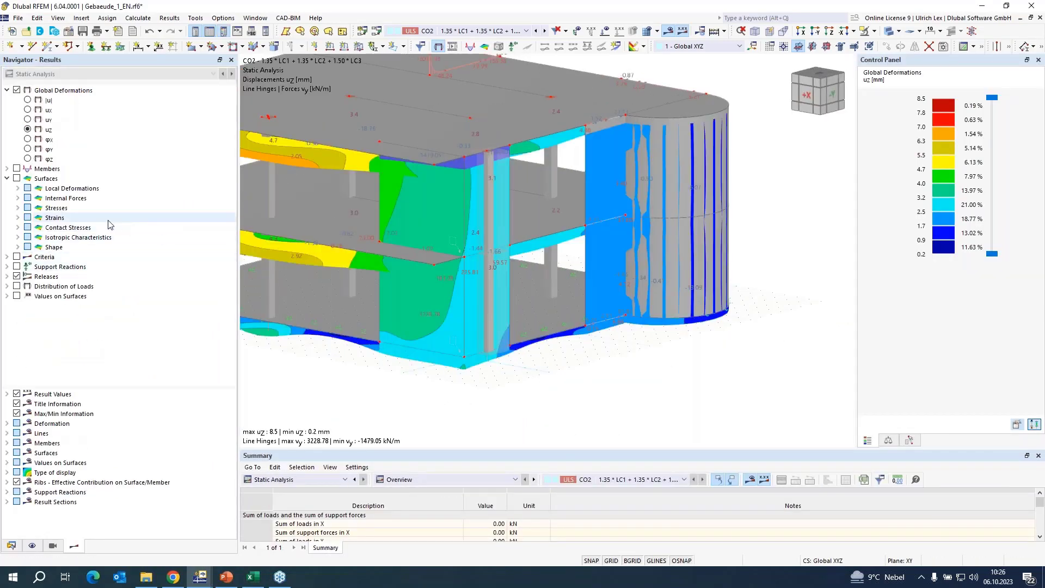
- Turn off the solid display and isolate the corner wall with its two stacked result beams in visibility mode
{"action": "left_click", "coordinate": [7, 169]}
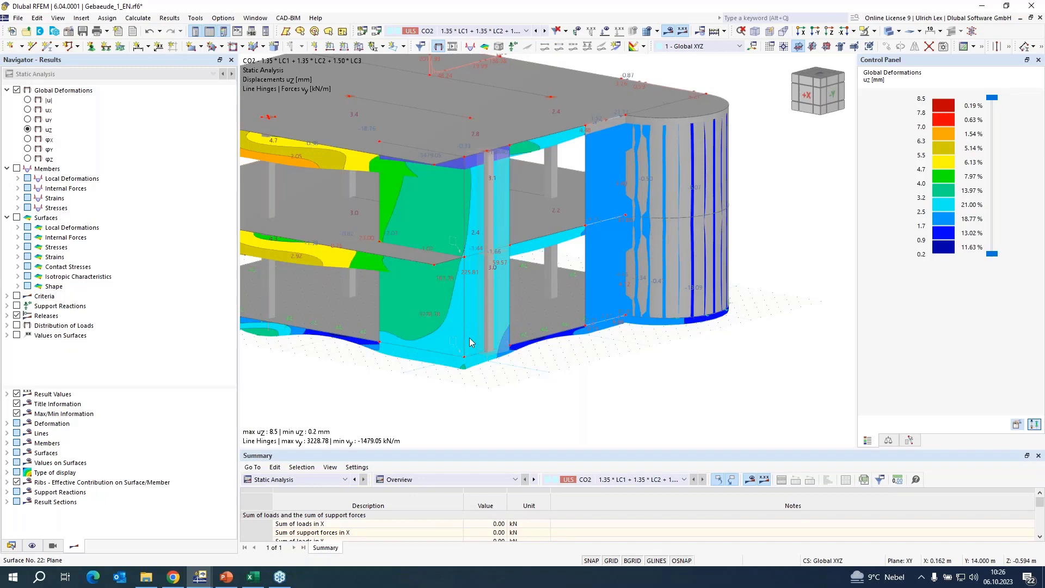
{"action": "scroll", "coordinate": [543, 343], "scroll_direction": "down", "scroll_amount": 3}
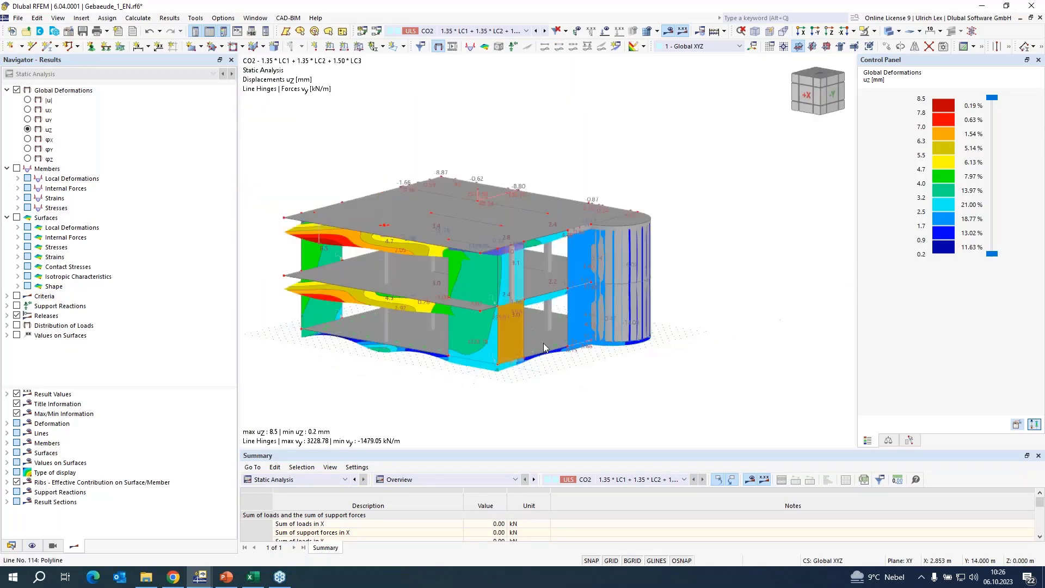
{"action": "middle_click_drag", "start_coordinate": [672, 207], "coordinate": [661, 242], "text": "ctrl"}
{"action": "scroll", "coordinate": [665, 259], "scroll_direction": "down", "scroll_amount": 2}
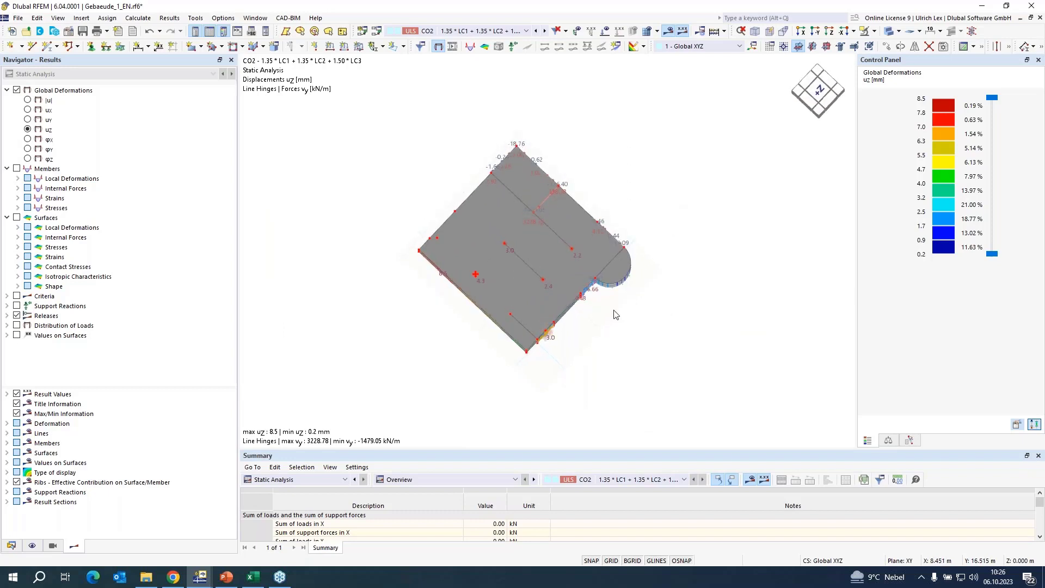
{"action": "left_click_drag", "start_coordinate": [552, 362], "coordinate": [534, 311]}
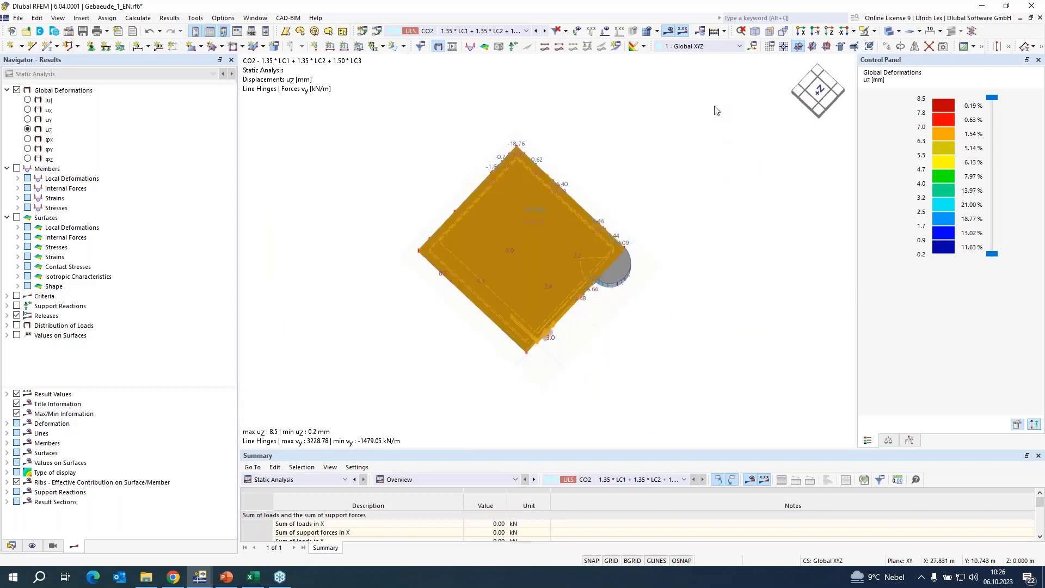
{"action": "key", "text": "Escape"}
{"action": "left_click", "coordinate": [888, 33]}
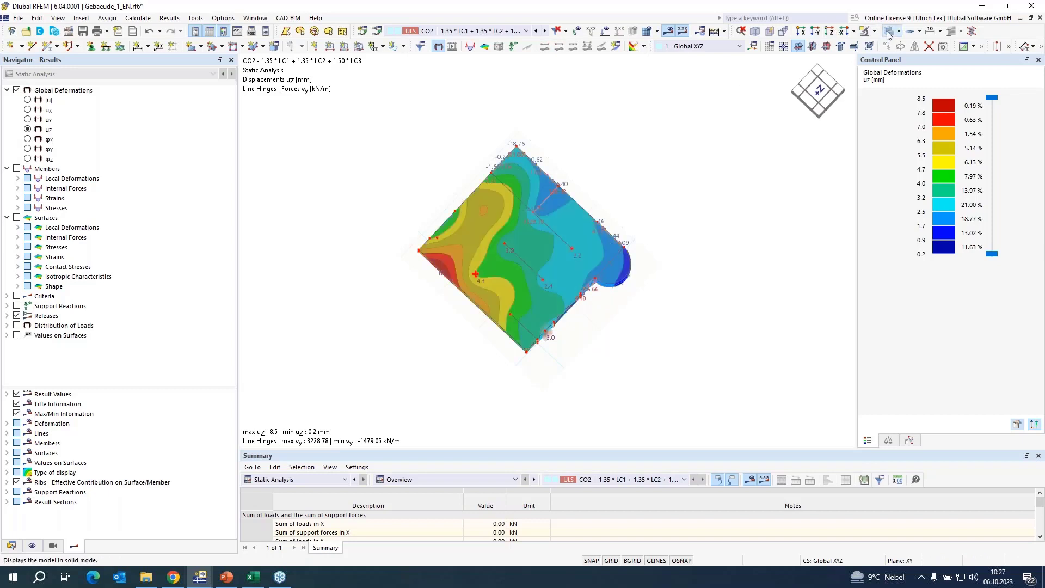
{"action": "scroll", "coordinate": [543, 334], "scroll_direction": "up", "scroll_amount": 2}
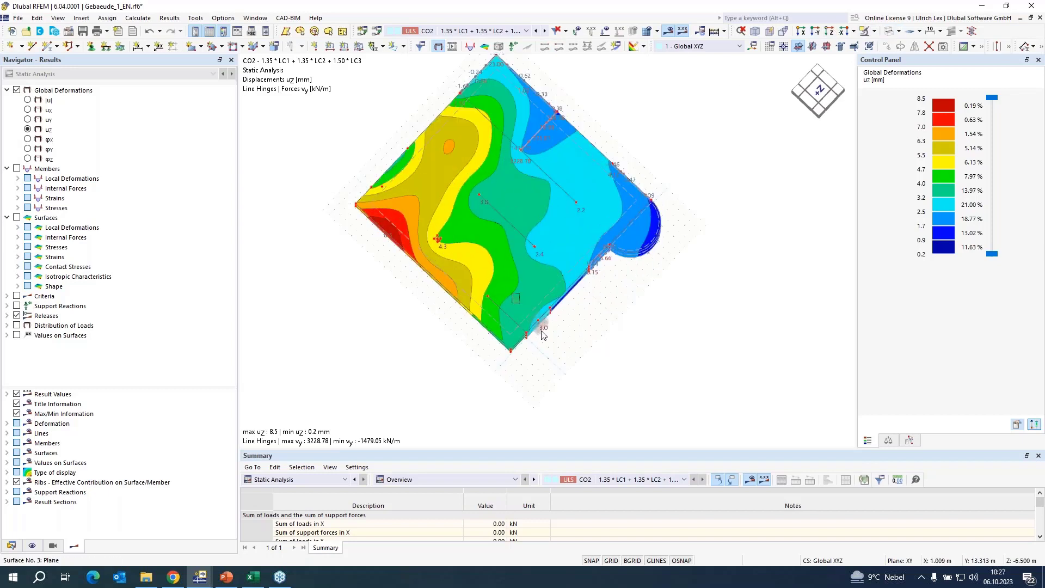
{"action": "left_click_drag", "start_coordinate": [541, 331], "coordinate": [568, 362]}
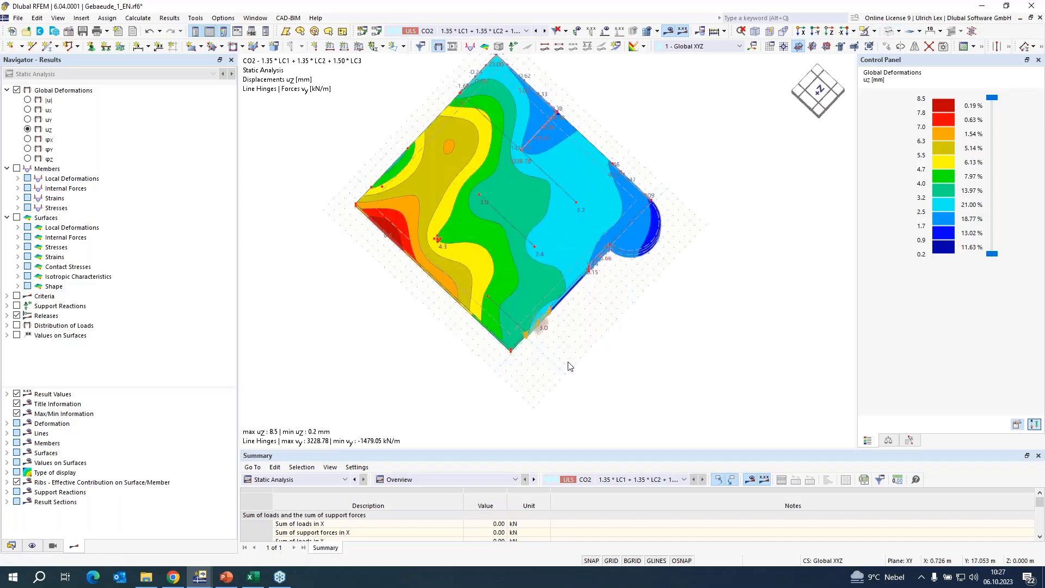
{"action": "left_click", "coordinate": [887, 46]}
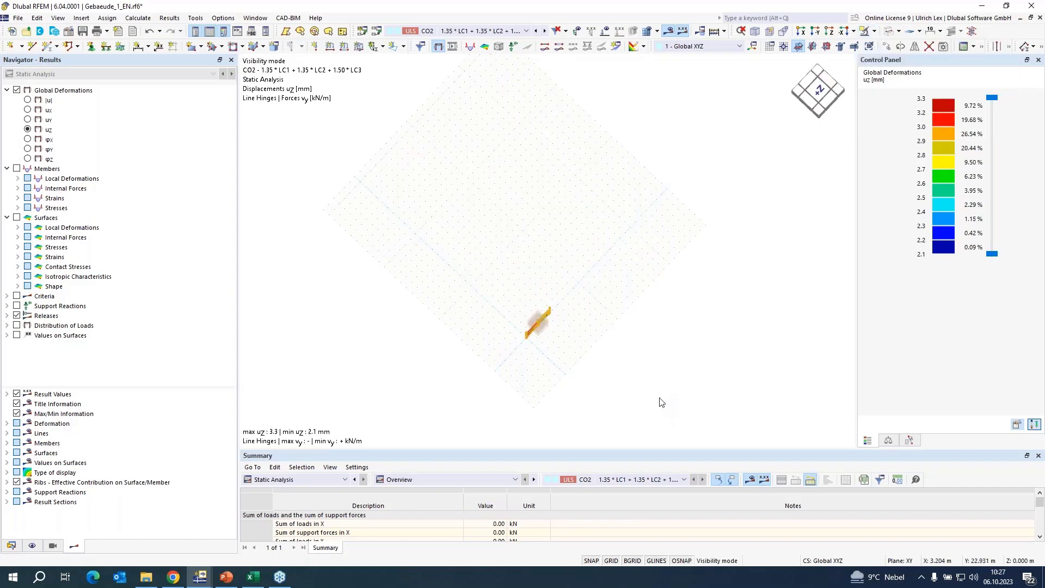
- Display the member axial forces N on the two isolated result beams and inspect their distribution over both storeys
{"action": "middle_click_drag", "start_coordinate": [661, 394], "coordinate": [623, 240], "text": "ctrl"}
{"action": "scroll", "coordinate": [599, 350], "scroll_direction": "up", "scroll_amount": 3}
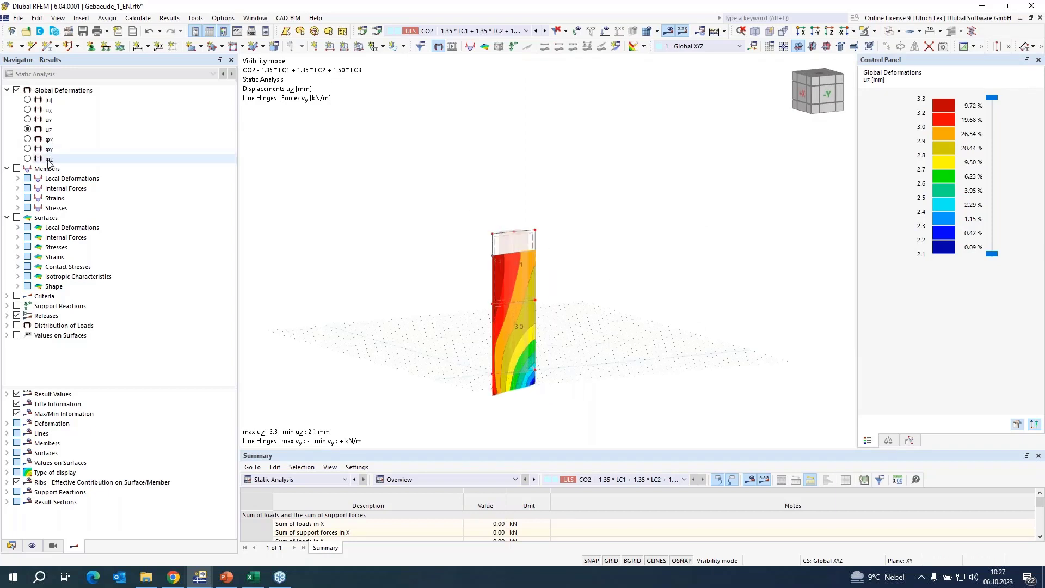
{"action": "left_click", "coordinate": [17, 169]}
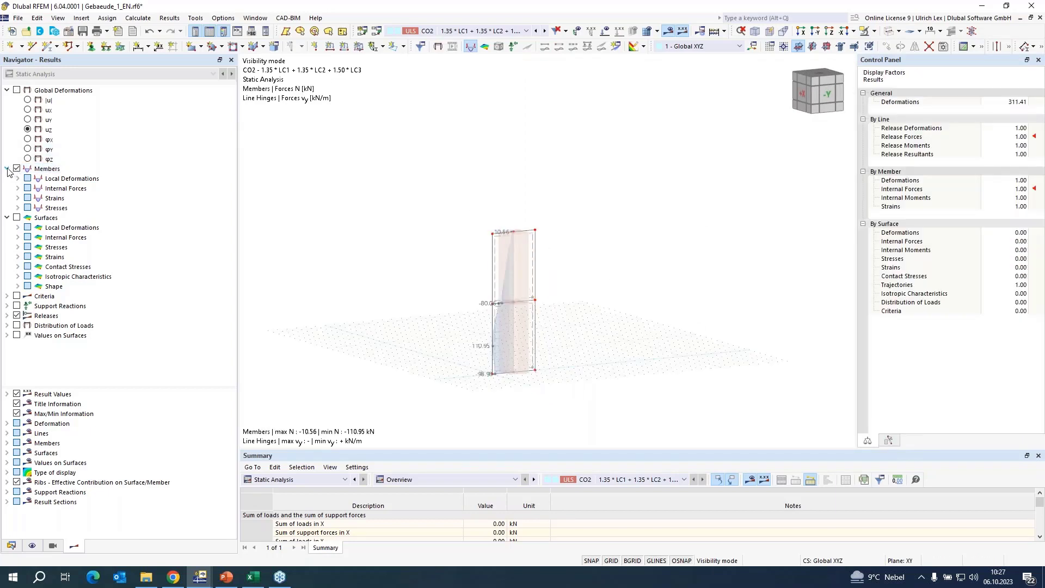
{"action": "left_click", "coordinate": [18, 189]}
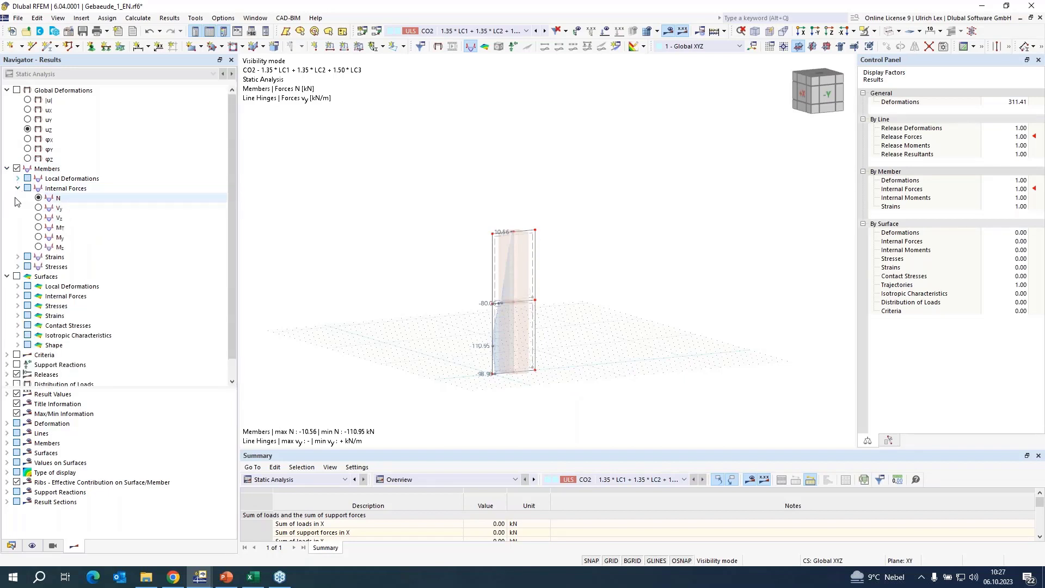
{"action": "scroll", "coordinate": [616, 202], "scroll_direction": "down", "scroll_amount": 1}
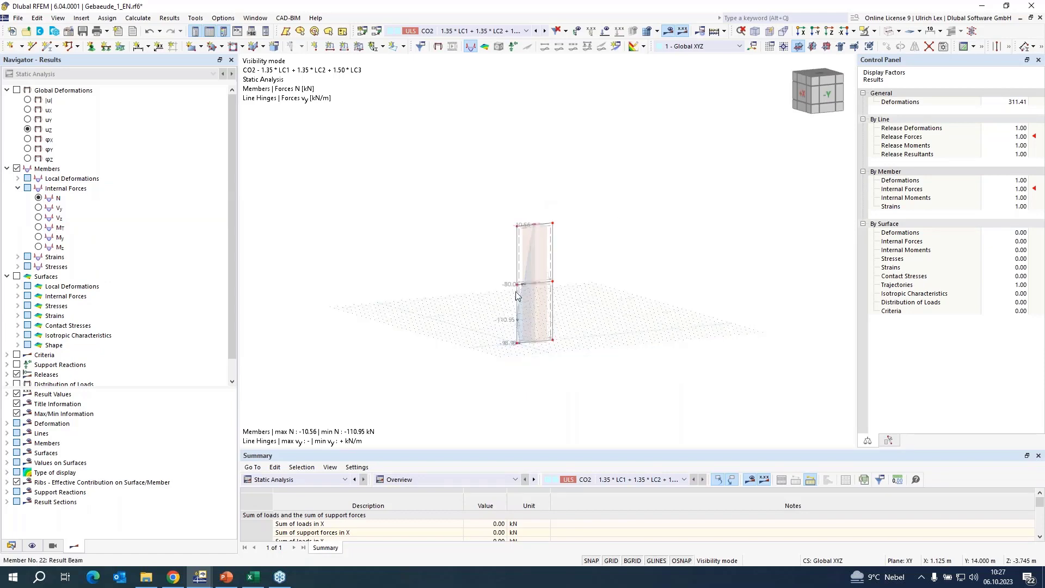
{"action": "mouse_move", "coordinate": [506, 343]}
{"action": "middle_mouse_down", "text": "ctrl"}
{"action": "mouse_move", "coordinate": [523, 350]}
{"action": "mouse_move", "coordinate": [497, 355]}
{"action": "middle_mouse_up", "text": "ctrl"}
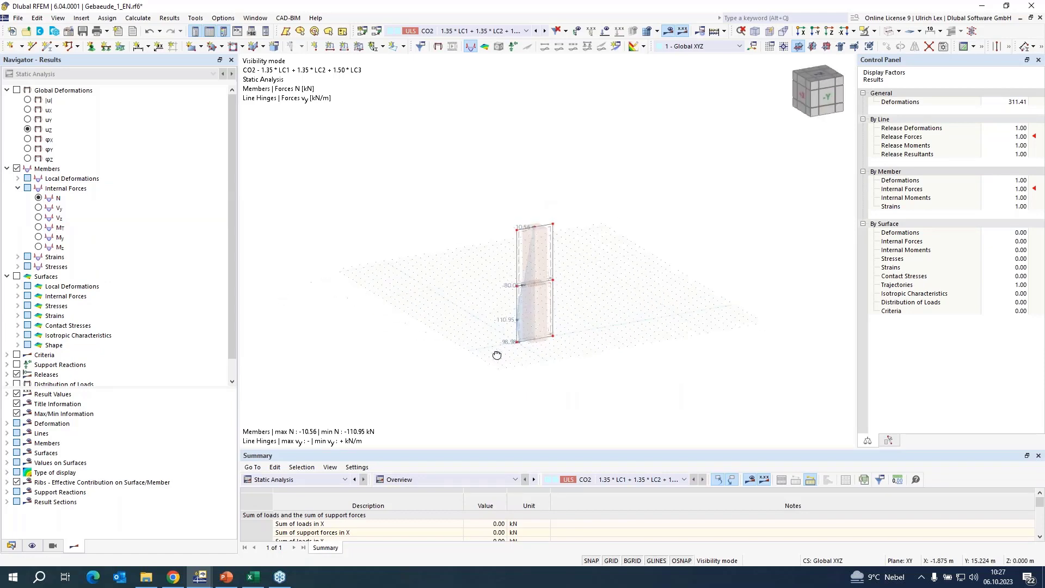
{"action": "right_click", "coordinate": [497, 355]}
{"action": "key", "text": "Escape"}
{"action": "scroll", "coordinate": [578, 343], "scroll_direction": "up", "scroll_amount": 3}
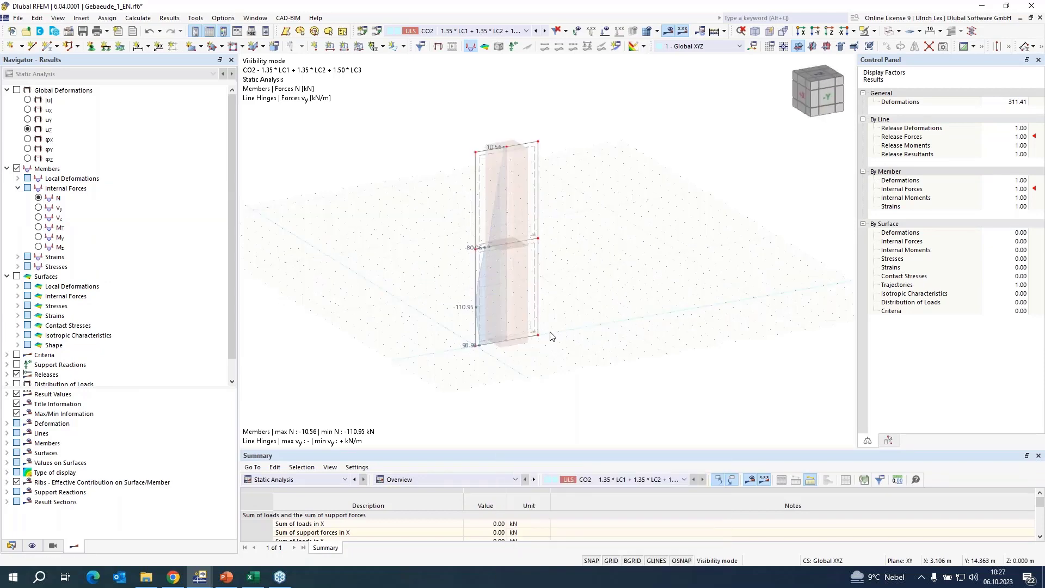
- Switch the member internal forces on the result beams to the moments Mz and examine the diagram
{"action": "left_click", "coordinate": [38, 247]}
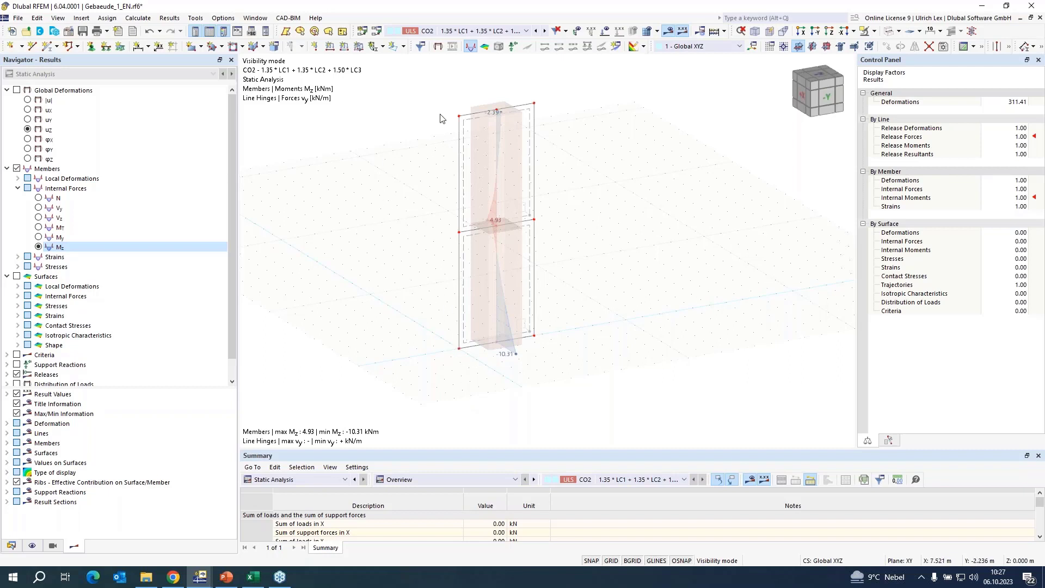
{"action": "scroll", "coordinate": [449, 93], "scroll_direction": "up", "scroll_amount": 2}
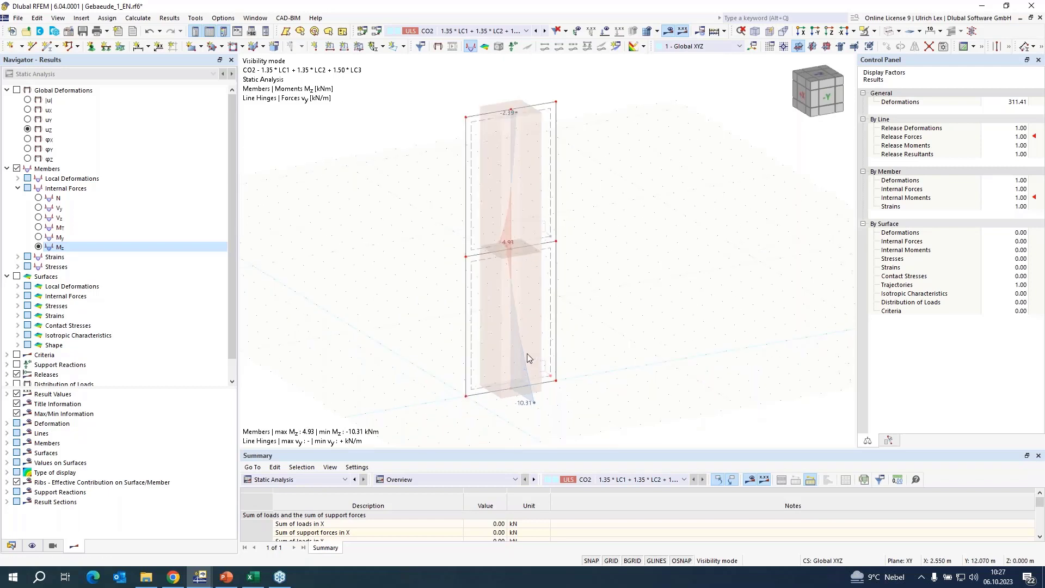
{"action": "scroll", "coordinate": [569, 343], "scroll_direction": "up", "scroll_amount": 1}
{"action": "scroll", "coordinate": [569, 344], "scroll_direction": "down", "scroll_amount": 1}
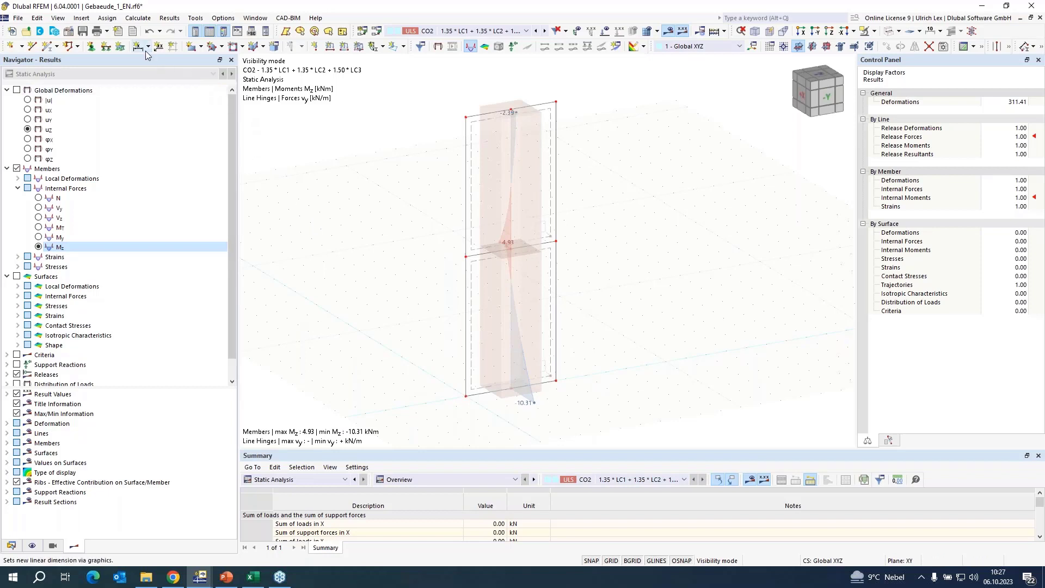
- Send the Mz graphic of the result beams to printout report 1, check it in the report, and close the report
{"action": "left_click", "coordinate": [108, 32]}
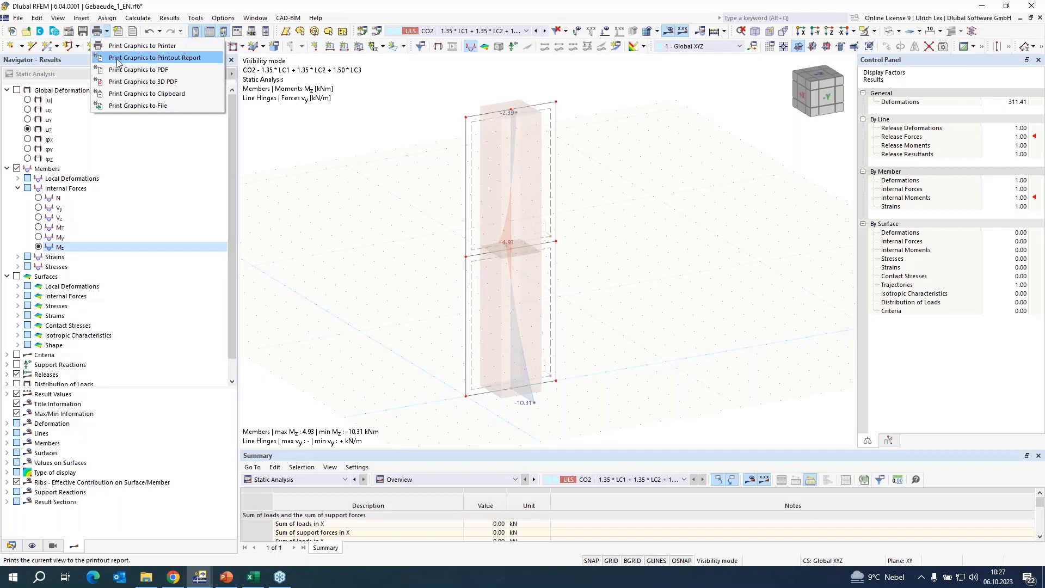
{"action": "left_click", "coordinate": [147, 59]}
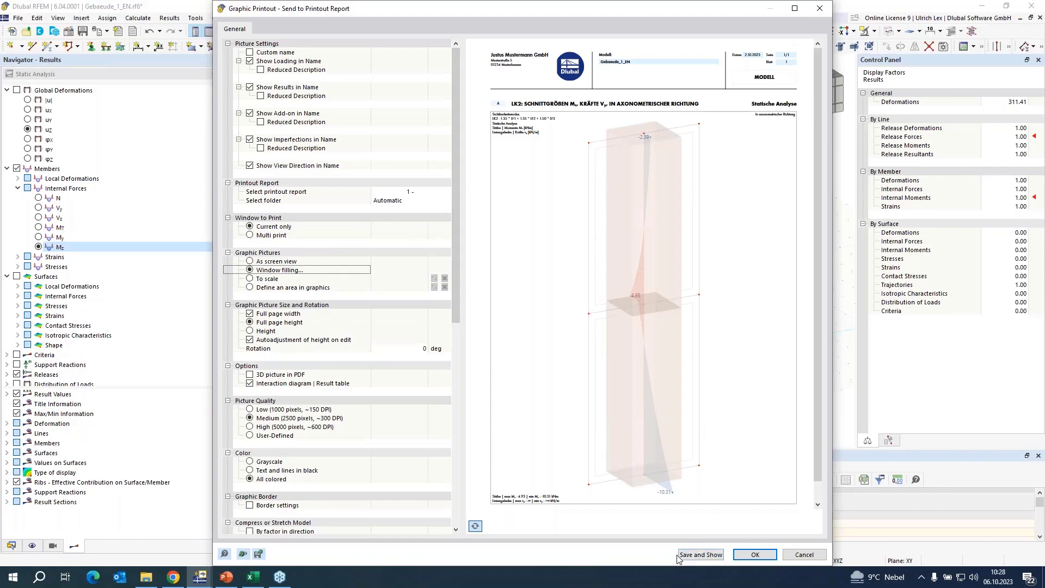
{"action": "left_click", "coordinate": [697, 556]}
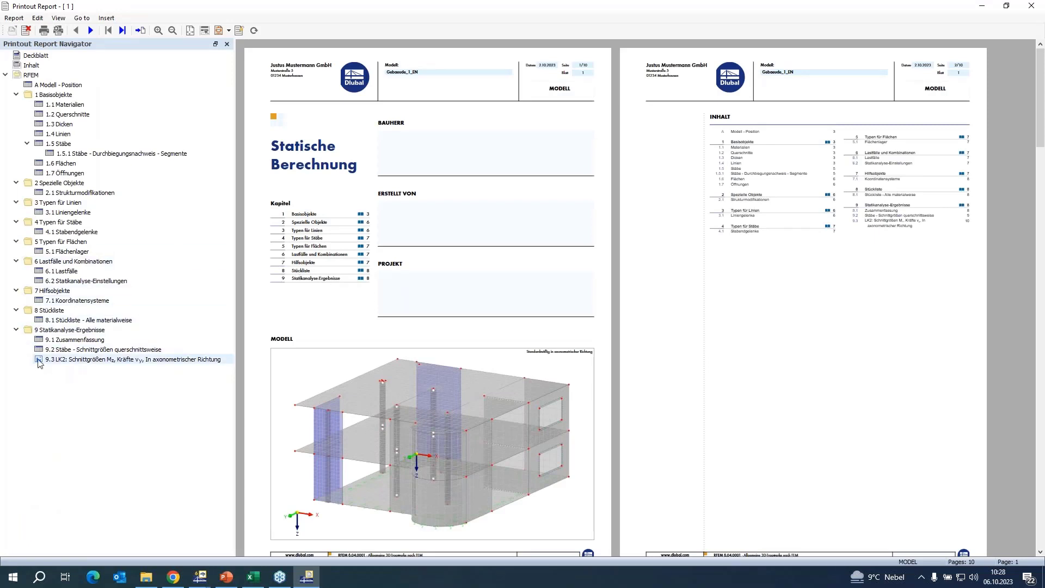
{"action": "left_click", "coordinate": [69, 360]}
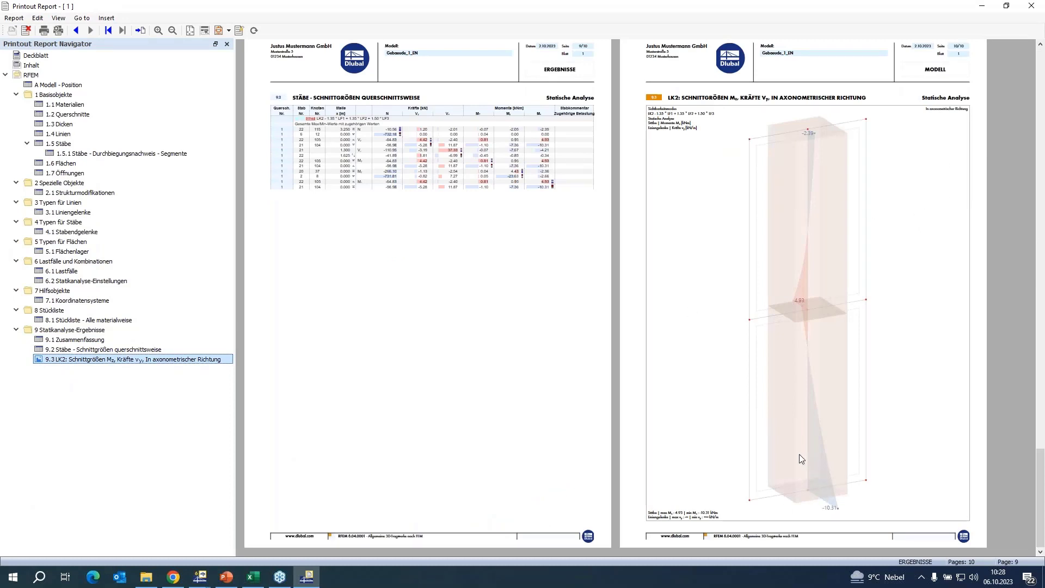
{"action": "left_click", "coordinate": [1030, 7]}
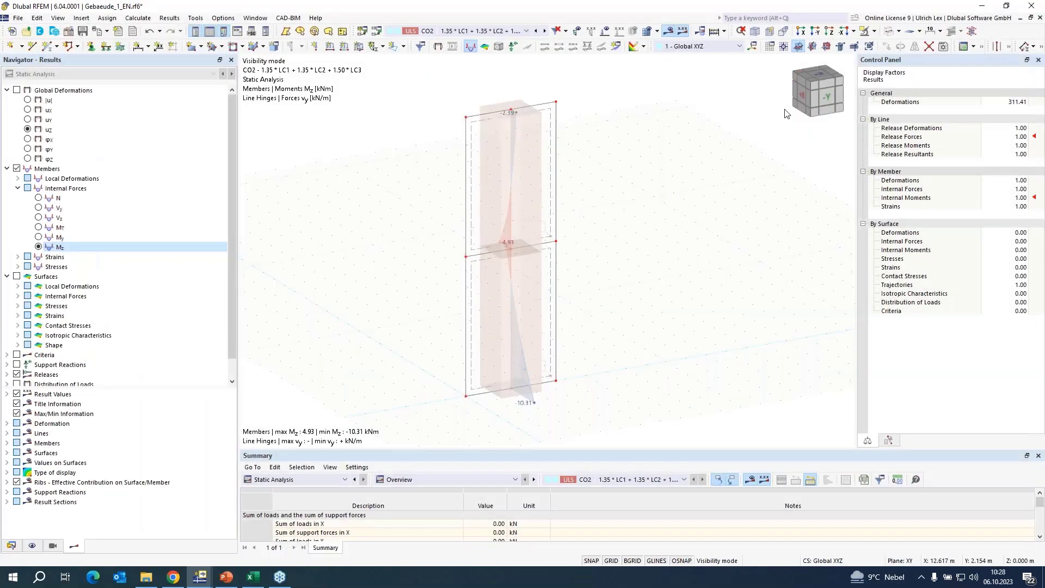
- Cancel visibility mode and display the total global displacements |u| on the whole building
{"action": "left_click", "coordinate": [874, 31]}
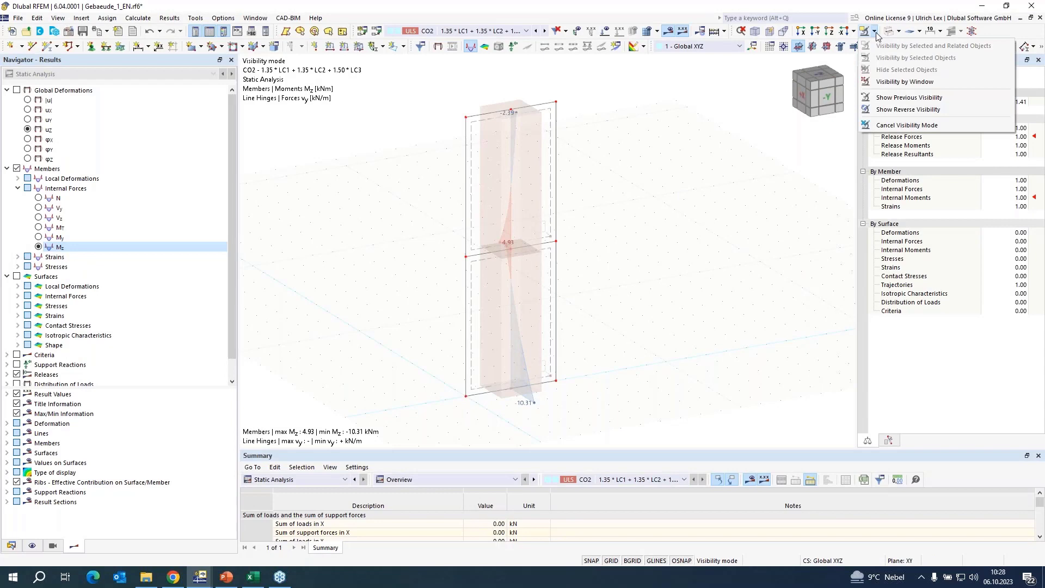
{"action": "left_click", "coordinate": [883, 126]}
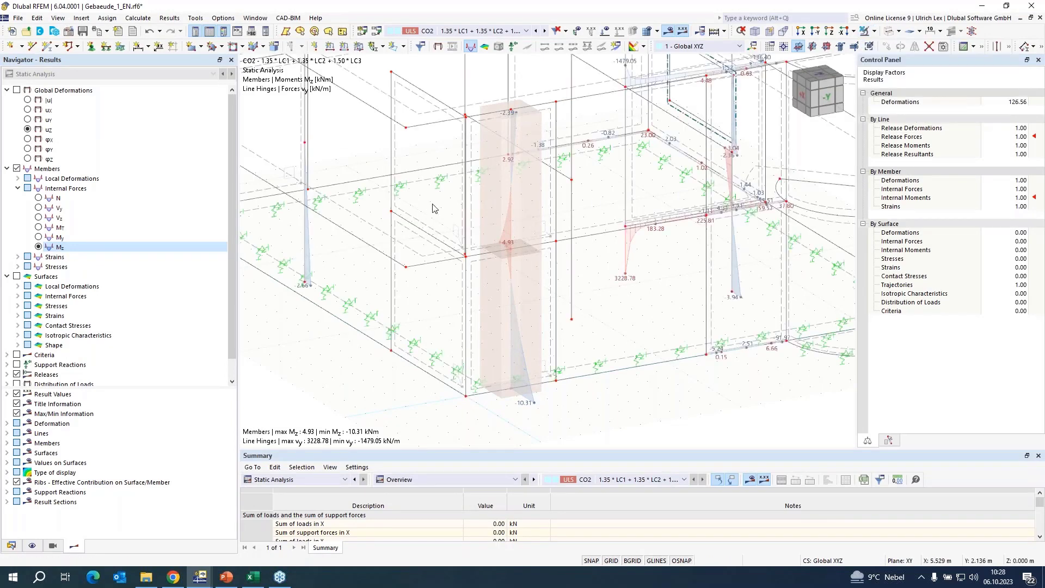
{"action": "scroll", "coordinate": [432, 208], "scroll_direction": "down", "scroll_amount": 3}
{"action": "middle_click_drag", "start_coordinate": [354, 272], "coordinate": [597, 294], "text": "ctrl"}
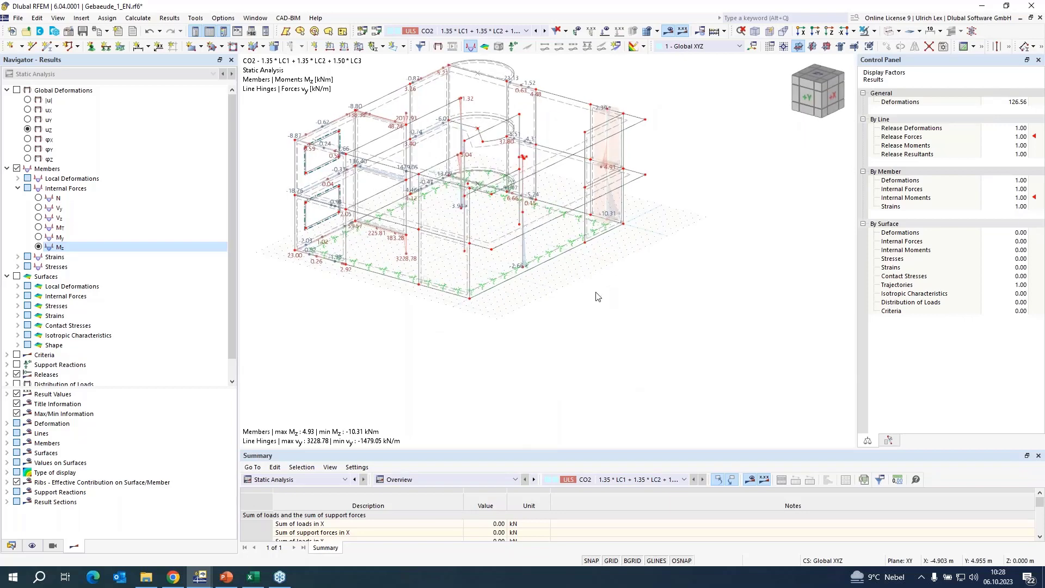
{"action": "left_click", "coordinate": [16, 90]}
{"action": "left_click", "coordinate": [27, 100]}
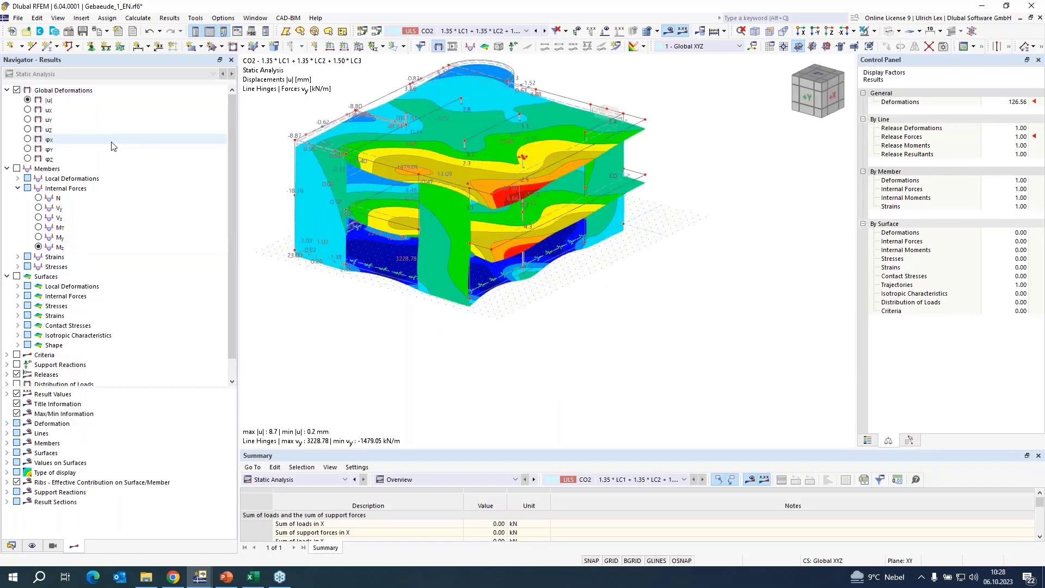
{"action": "scroll", "coordinate": [423, 226], "scroll_direction": "up", "scroll_amount": 3}
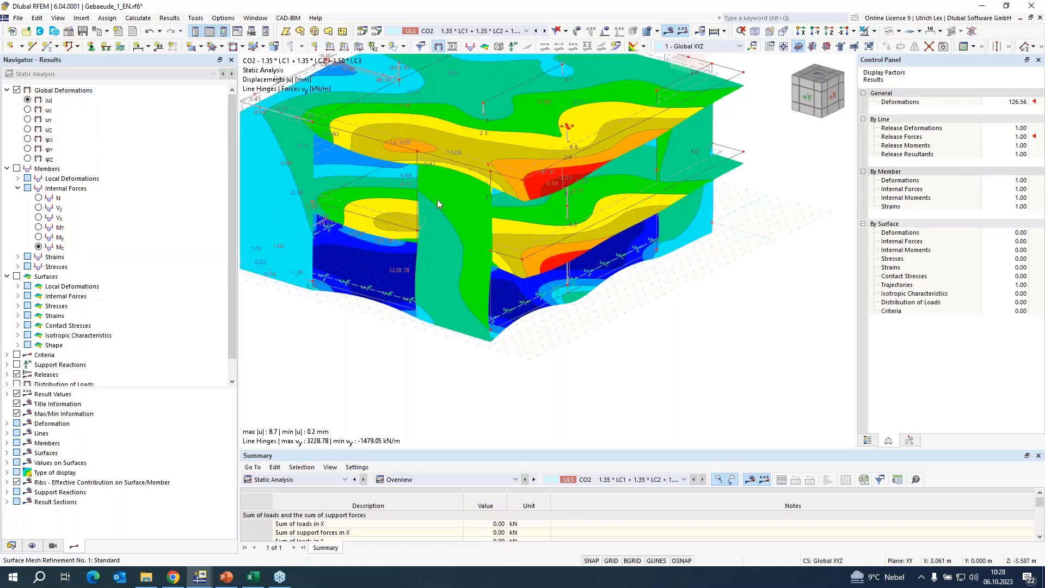
{"action": "right_click", "coordinate": [456, 162]}
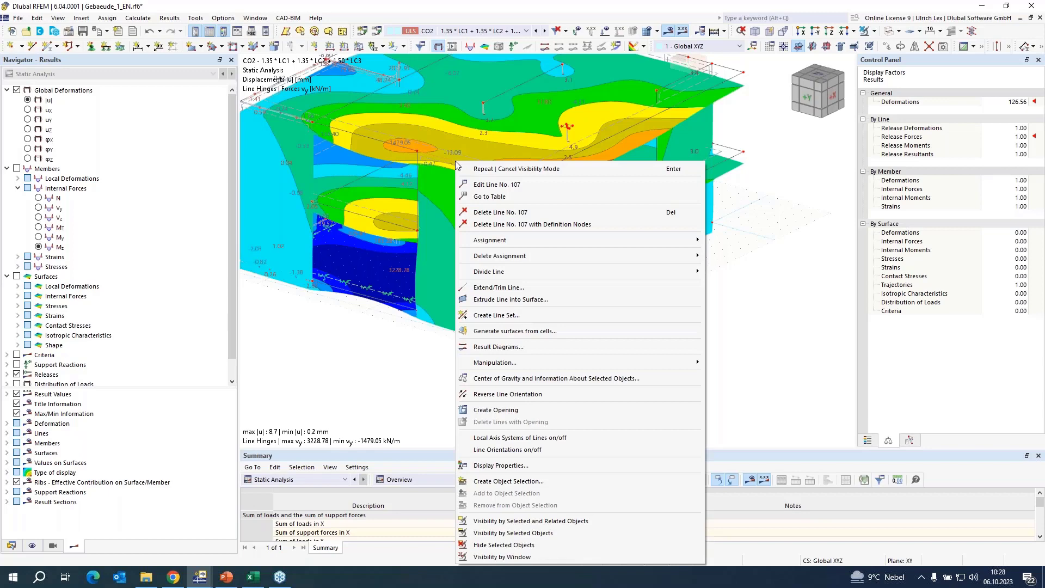
{"action": "left_click", "coordinate": [375, 340]}
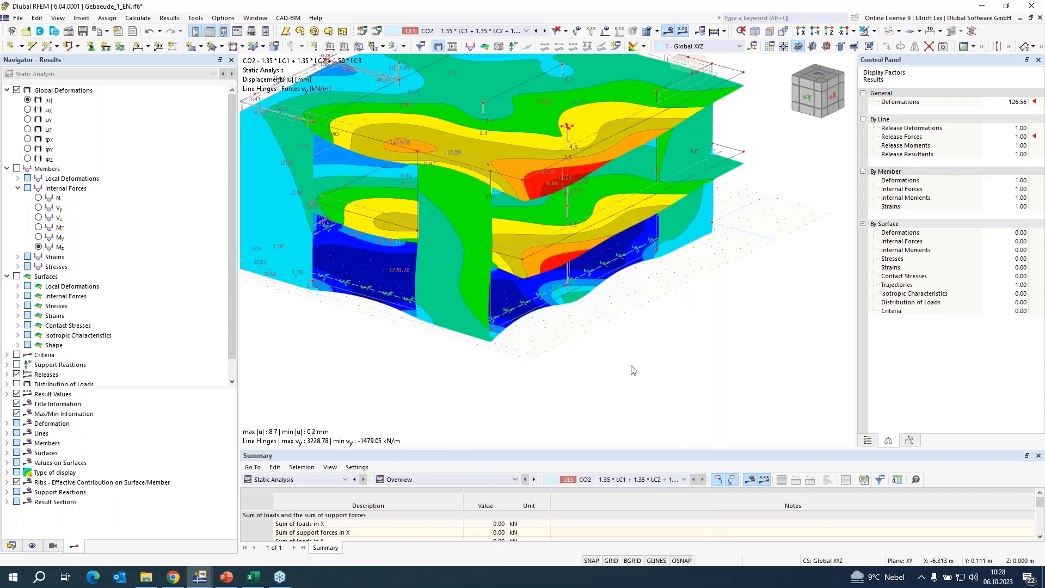
{"action": "middle_click_drag", "start_coordinate": [633, 370], "coordinate": [599, 349], "text": "ctrl"}
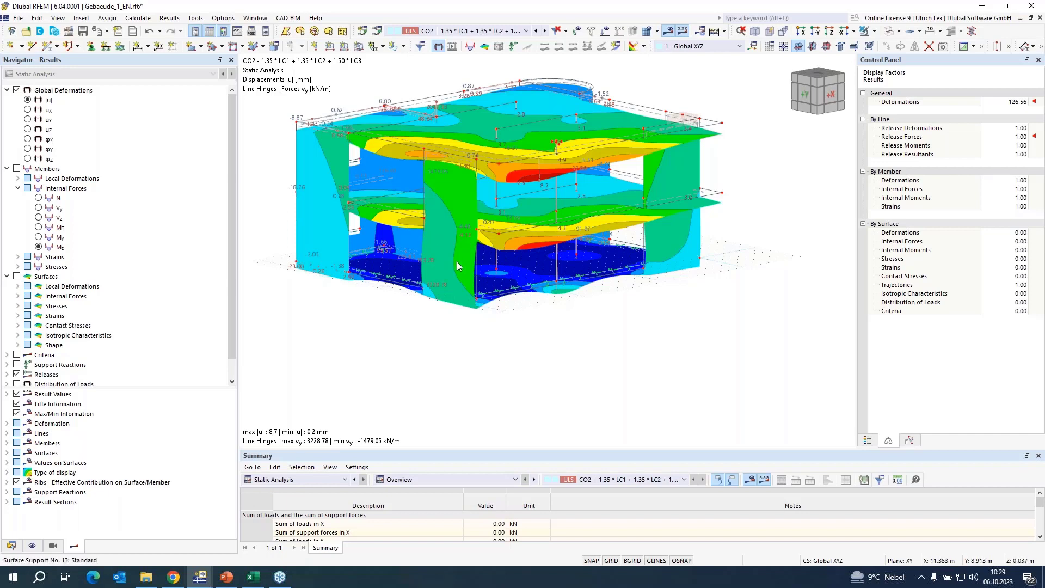
{"action": "scroll", "coordinate": [439, 224], "scroll_direction": "up", "scroll_amount": 5}
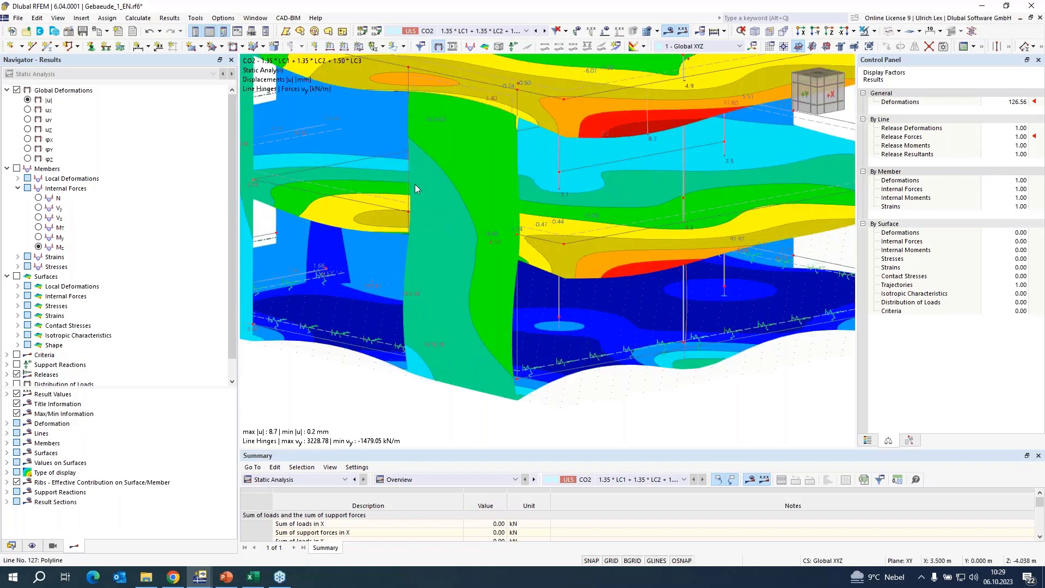
{"action": "right_click", "coordinate": [421, 220]}
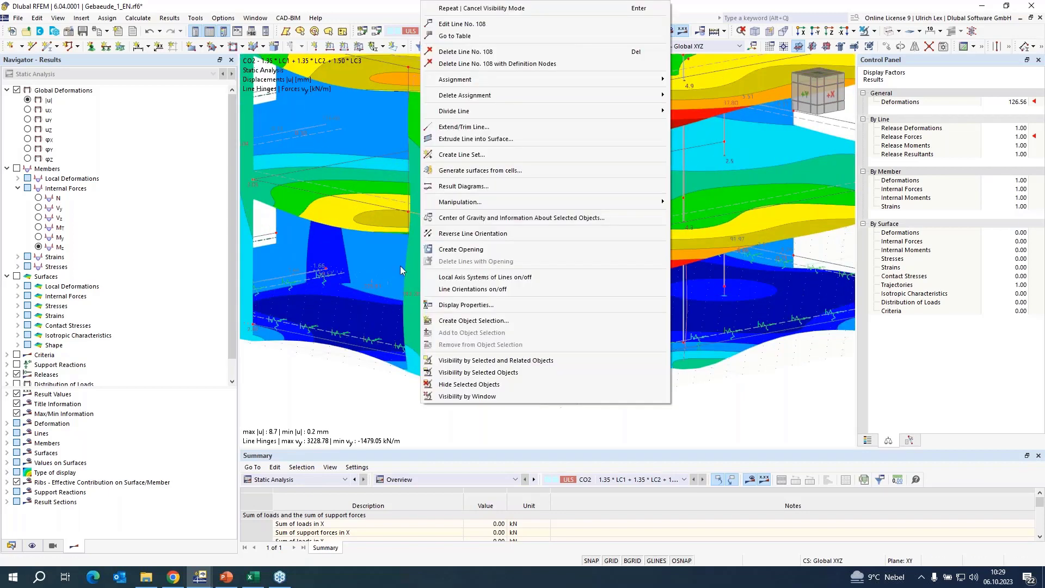
{"action": "left_click", "coordinate": [328, 404]}
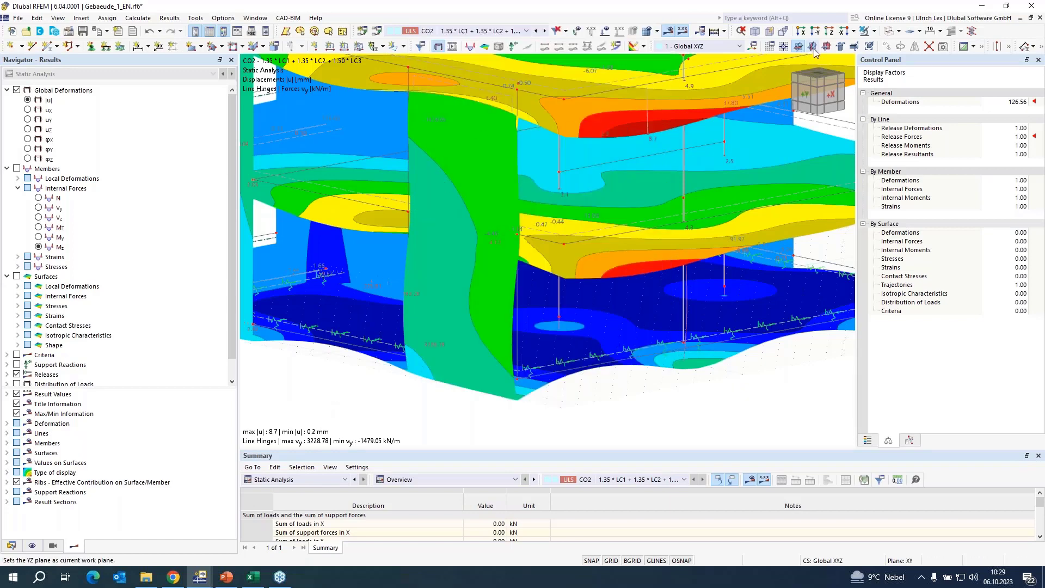
- Show the model in solid display mode and bring the front corner of the building into view
{"action": "left_click", "coordinate": [889, 31]}
{"action": "scroll", "coordinate": [622, 72], "scroll_direction": "up", "scroll_amount": 8}
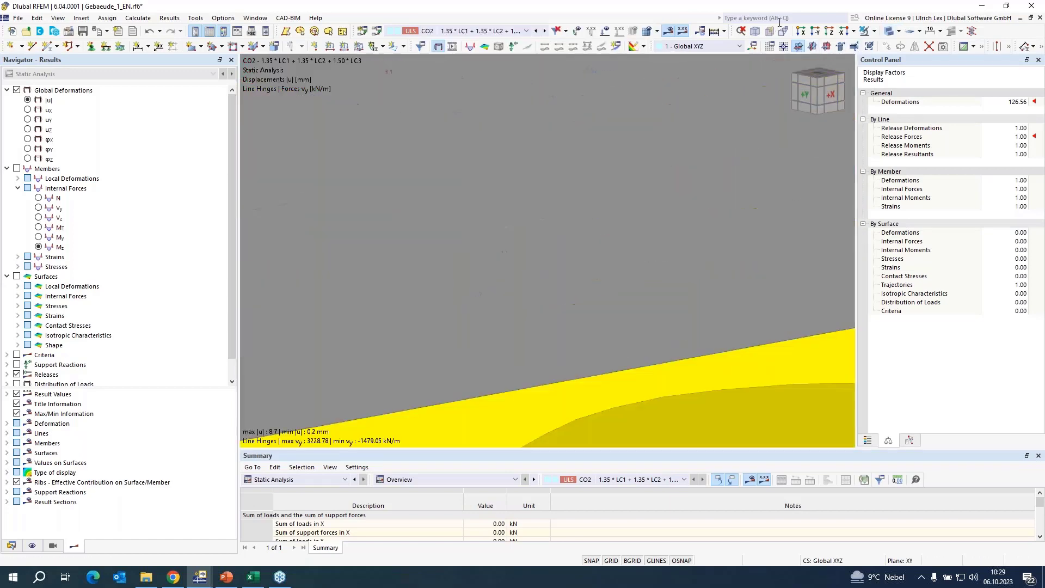
{"action": "scroll", "coordinate": [731, 130], "scroll_direction": "down", "scroll_amount": 10}
{"action": "scroll", "coordinate": [742, 130], "scroll_direction": "down", "scroll_amount": 2}
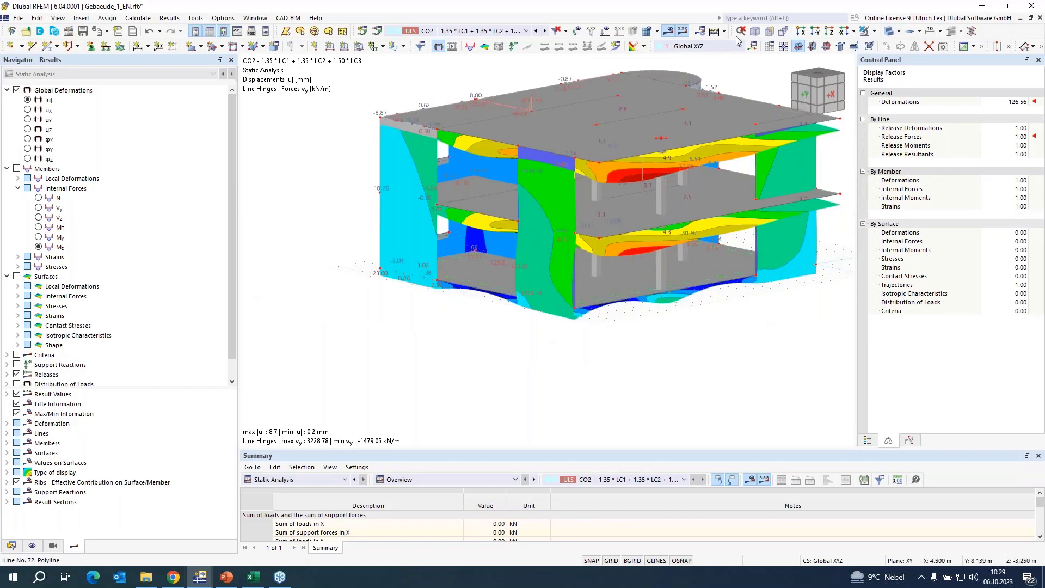
- Hide the results and open the result diagrams for the line at the head of the ground-floor front corner wall
{"action": "left_click", "coordinate": [669, 32]}
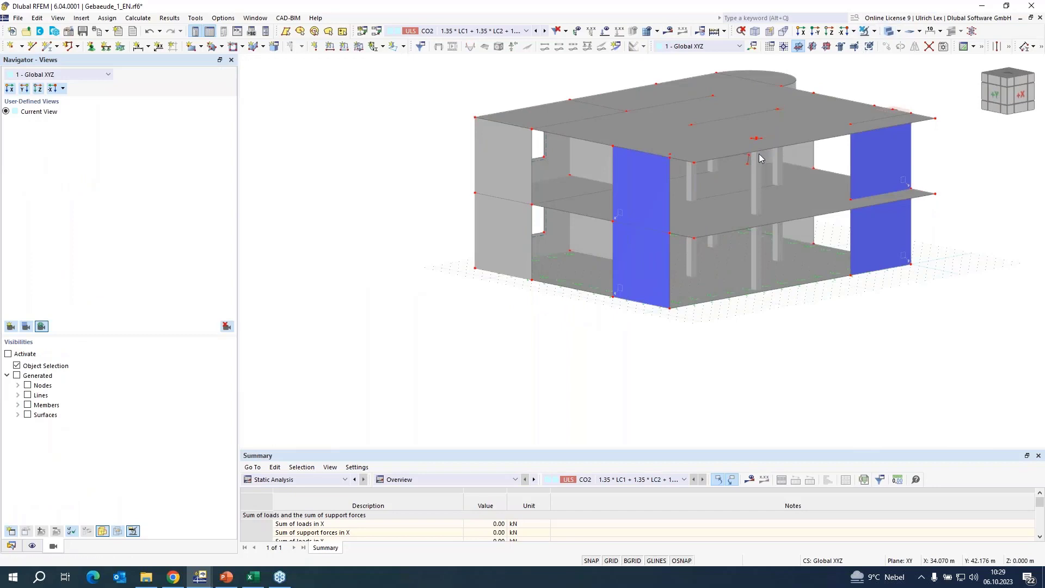
{"action": "left_click", "coordinate": [657, 260]}
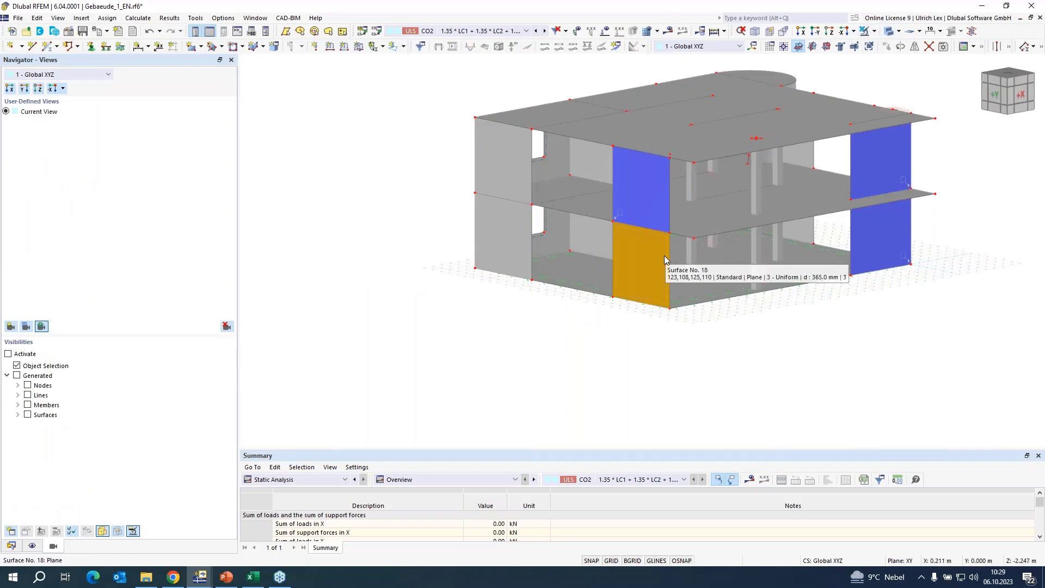
{"action": "scroll", "coordinate": [658, 239], "scroll_direction": "up", "scroll_amount": 5}
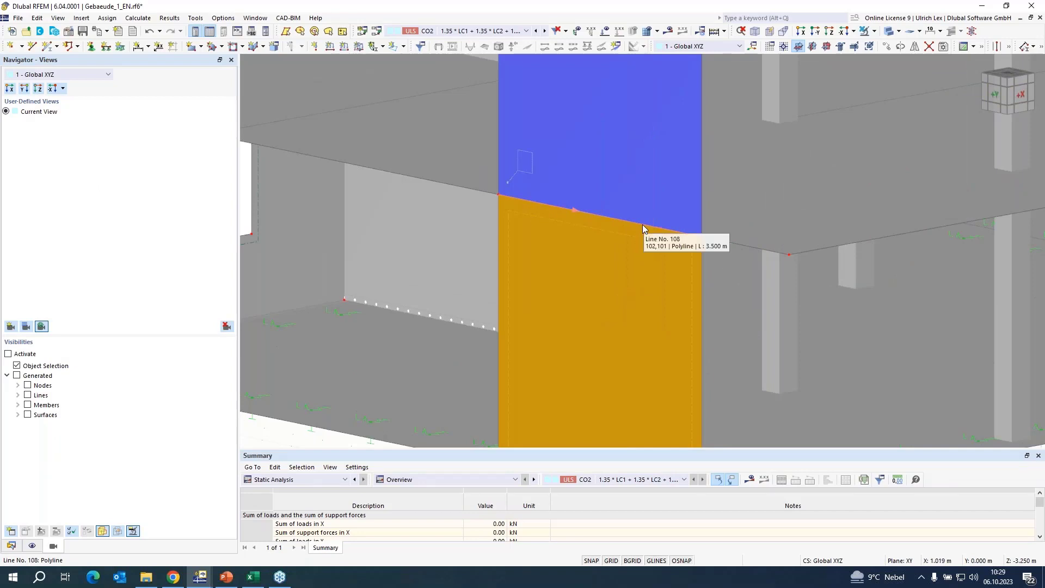
{"action": "scroll", "coordinate": [498, 214], "scroll_direction": "down", "scroll_amount": 5}
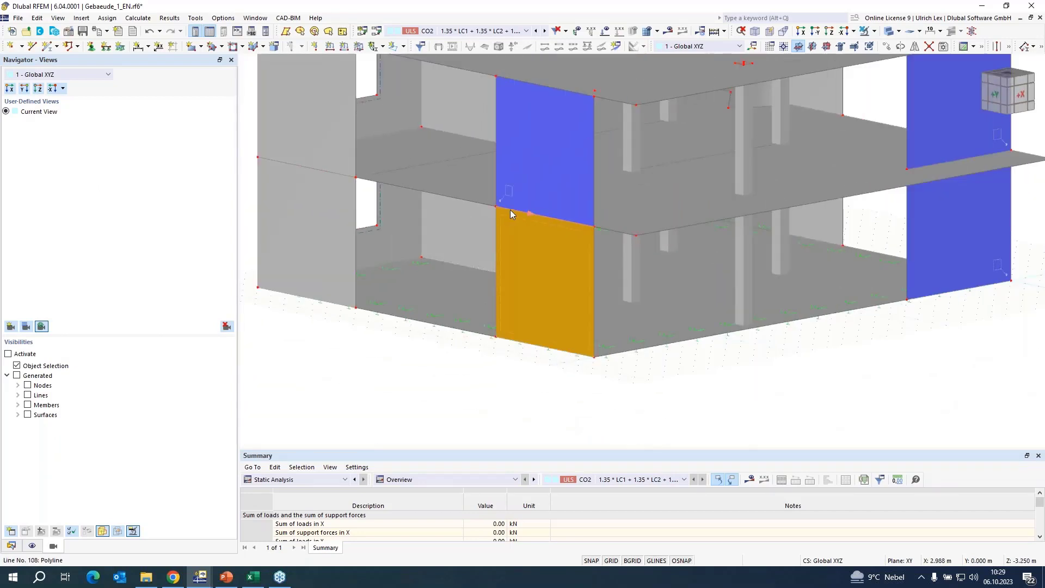
{"action": "right_click", "coordinate": [511, 211]}
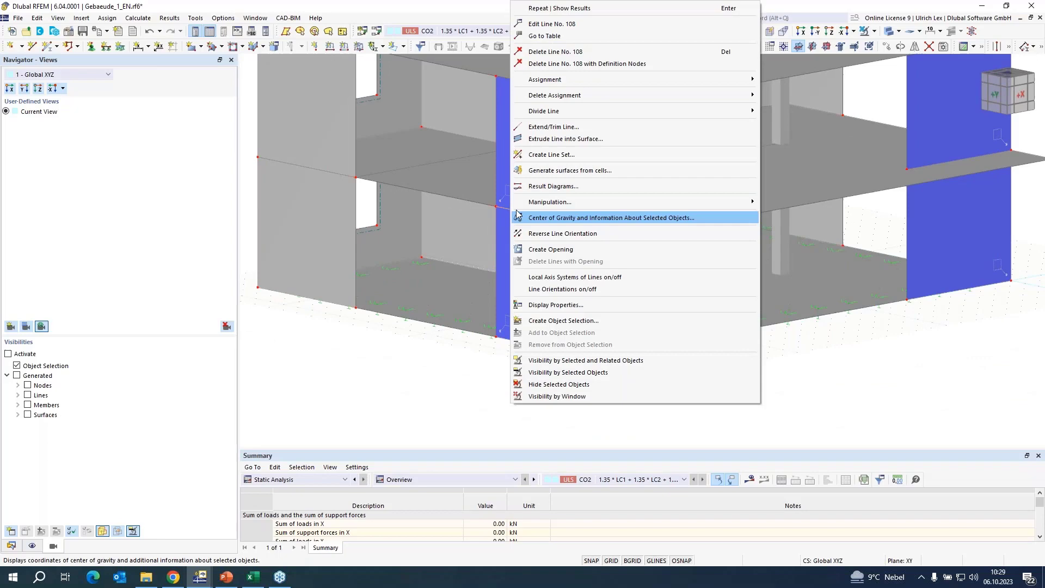
{"action": "left_click", "coordinate": [551, 186]}
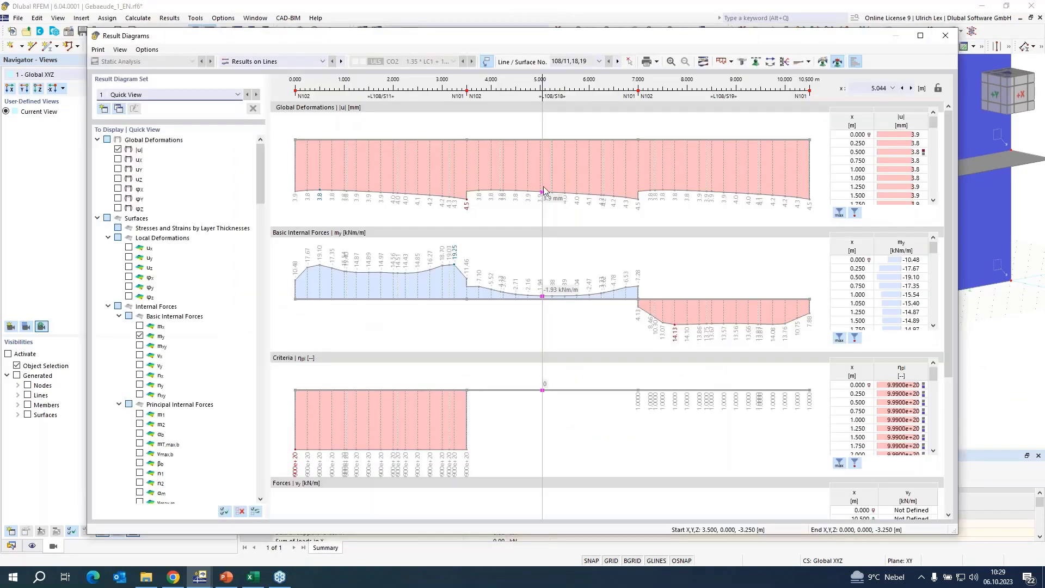
- Limit the result diagrams to line/surface 108/18 and display only the basic internal force ny
{"action": "left_click", "coordinate": [600, 62]}
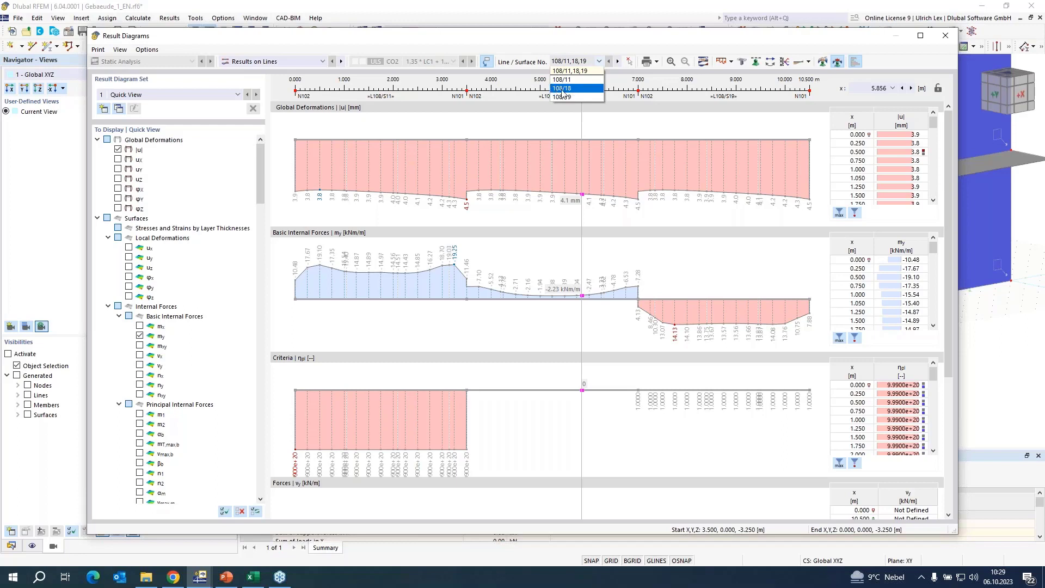
{"action": "left_click", "coordinate": [579, 89]}
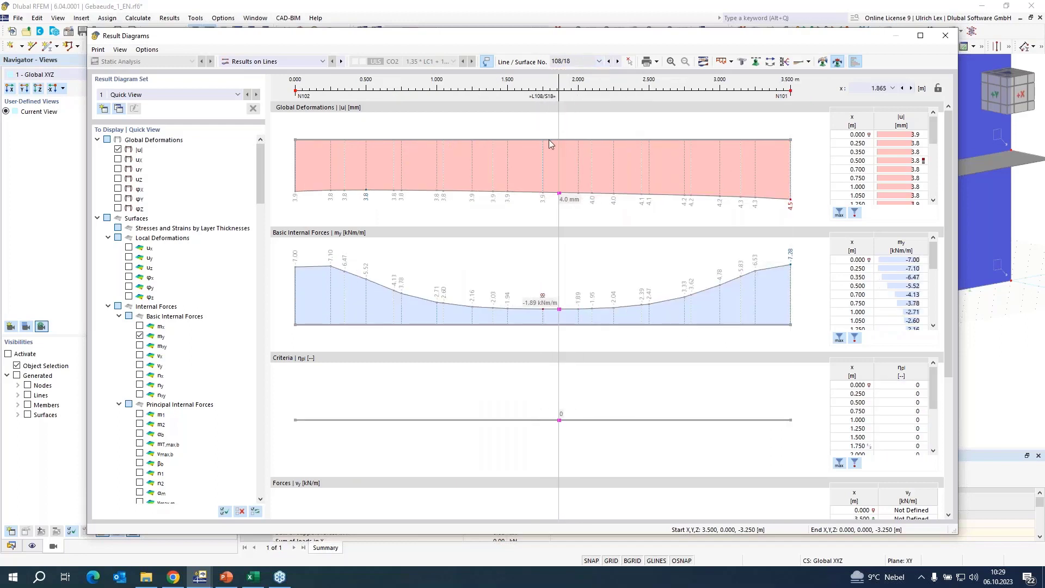
{"action": "left_click", "coordinate": [240, 512]}
{"action": "scroll", "coordinate": [165, 318], "scroll_direction": "down", "scroll_amount": 4}
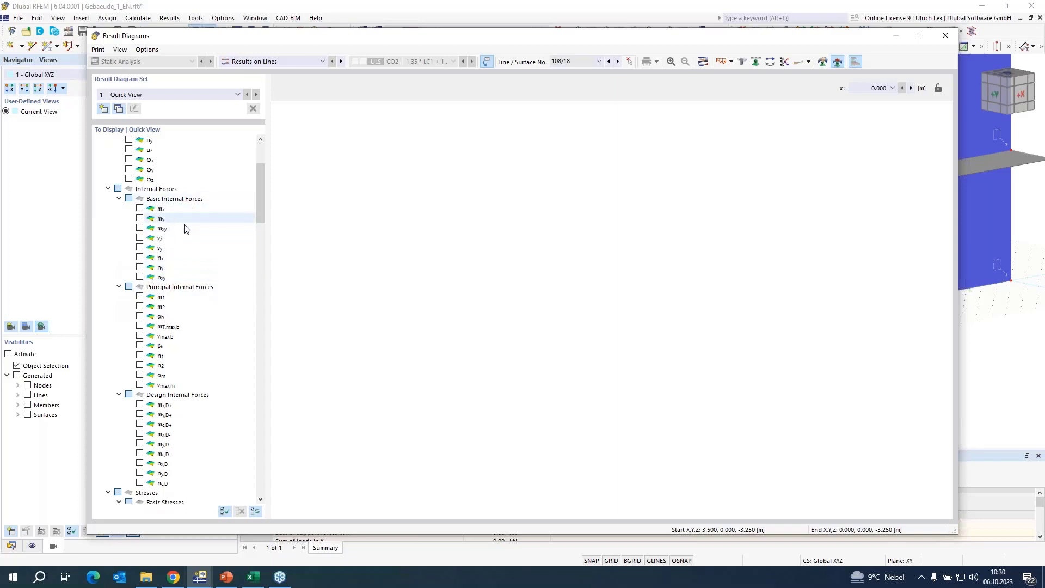
{"action": "left_click", "coordinate": [140, 267]}
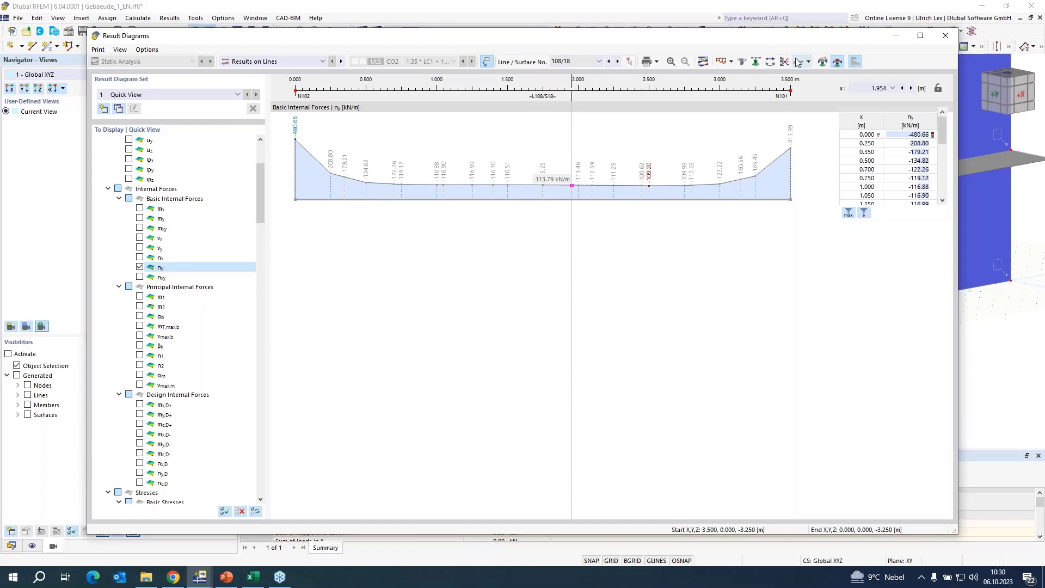
- Start defining smooth ranges for the result diagram, with a first range from 0.000 to 0.250 m
{"action": "left_click", "coordinate": [823, 62]}
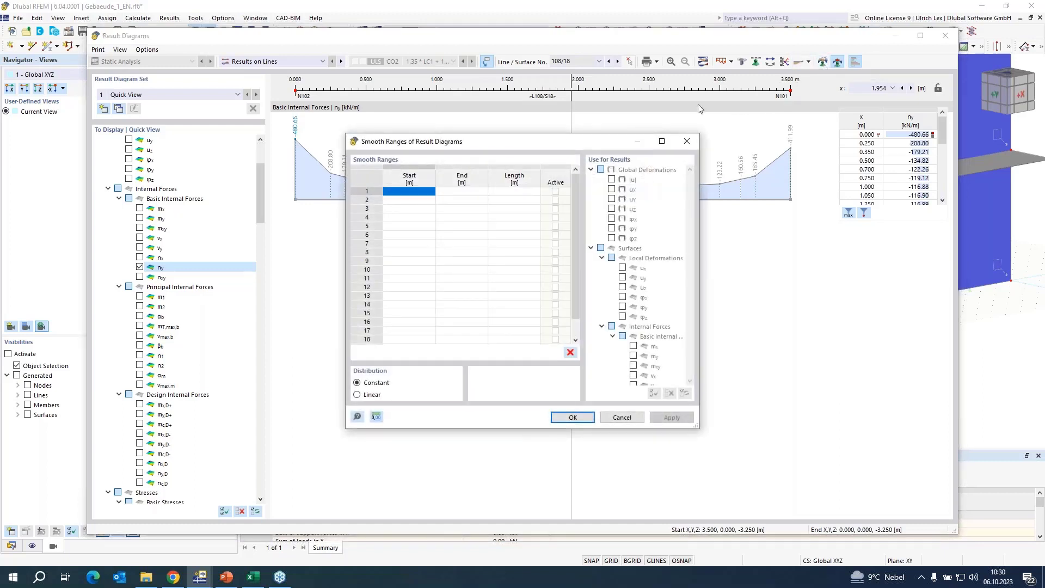
{"action": "left_click_drag", "start_coordinate": [521, 145], "coordinate": [629, 156]}
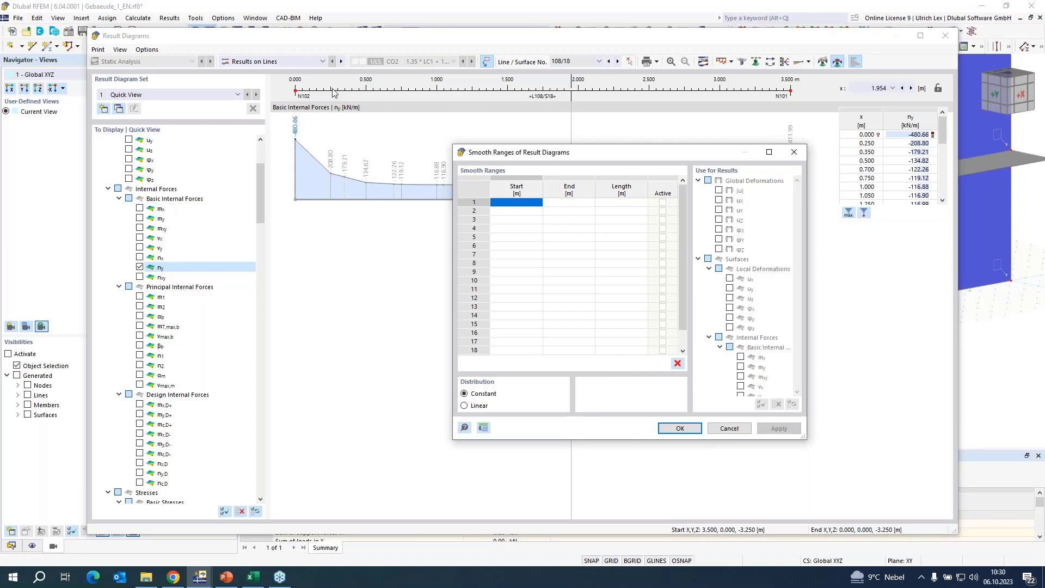
{"action": "left_click", "coordinate": [502, 203]}
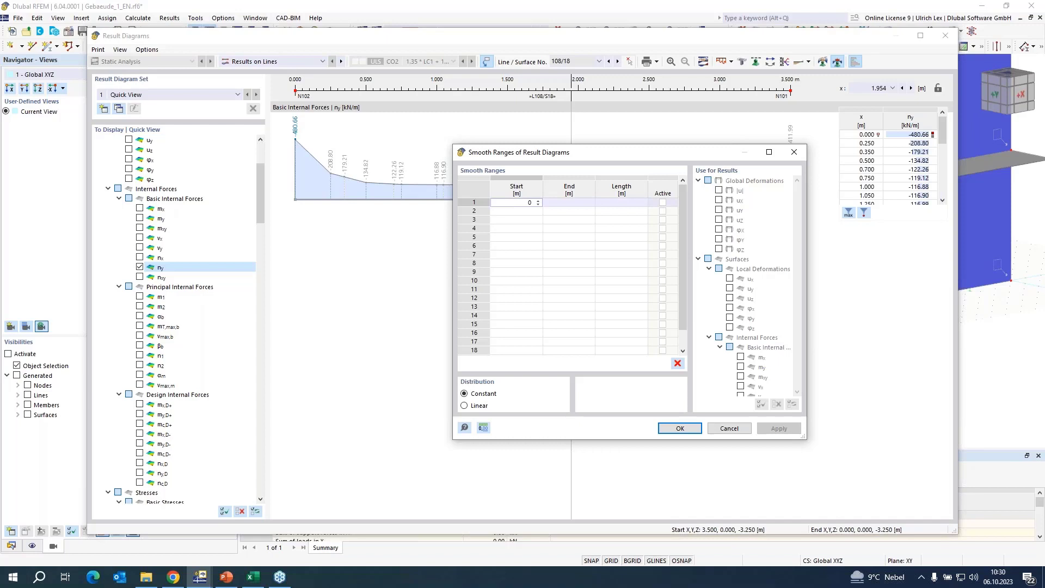
{"action": "type", "text": "0"}
{"action": "key", "text": "Tab"}
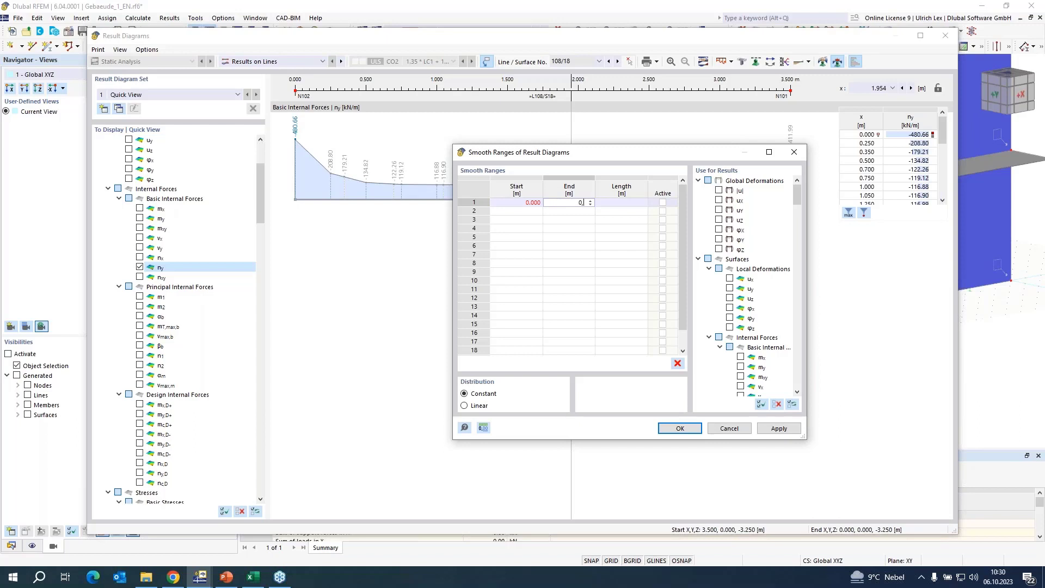
{"action": "key", "text": "Return"}
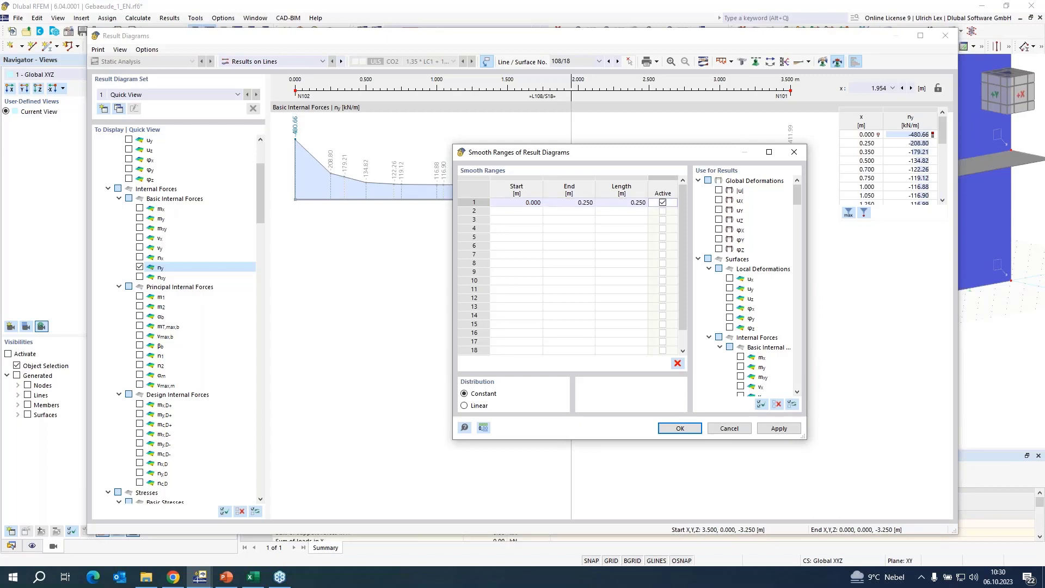
- Add a second smooth range from 0.250 to 3.250 m
{"action": "left_click", "coordinate": [520, 211]}
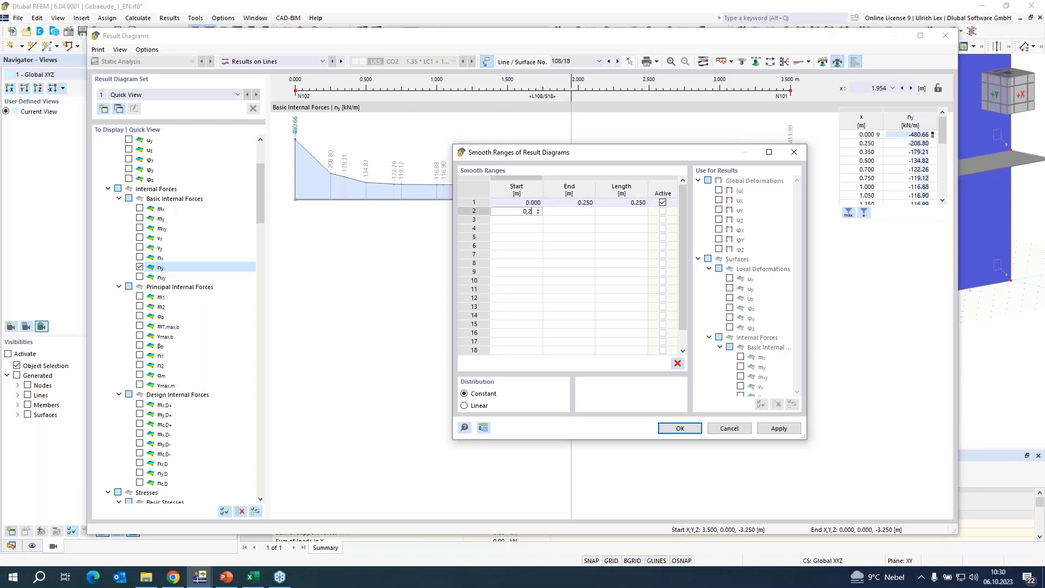
{"action": "key", "text": "Tab"}
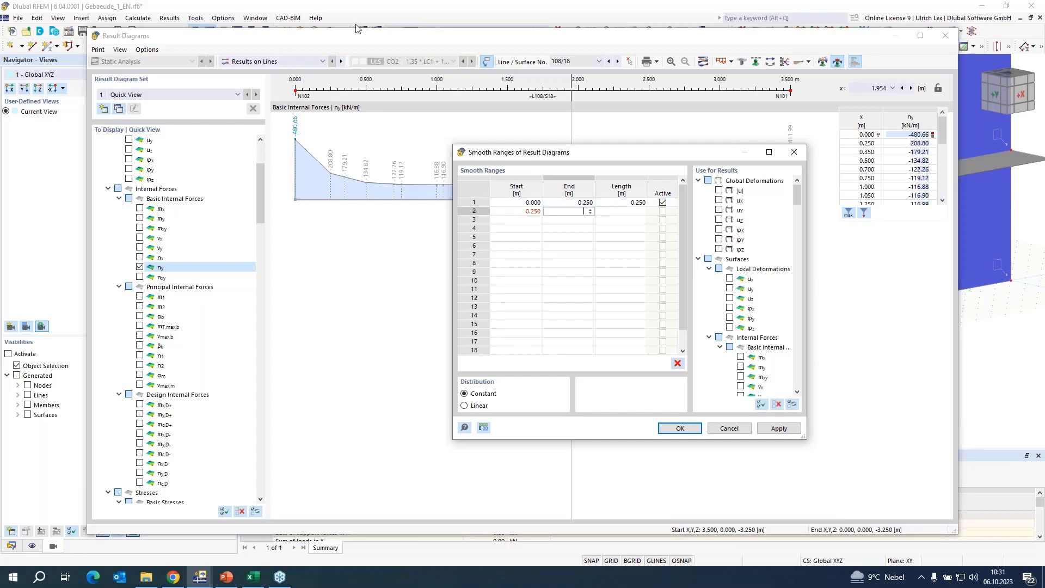
{"action": "left_click_drag", "start_coordinate": [681, 157], "coordinate": [549, 176]}
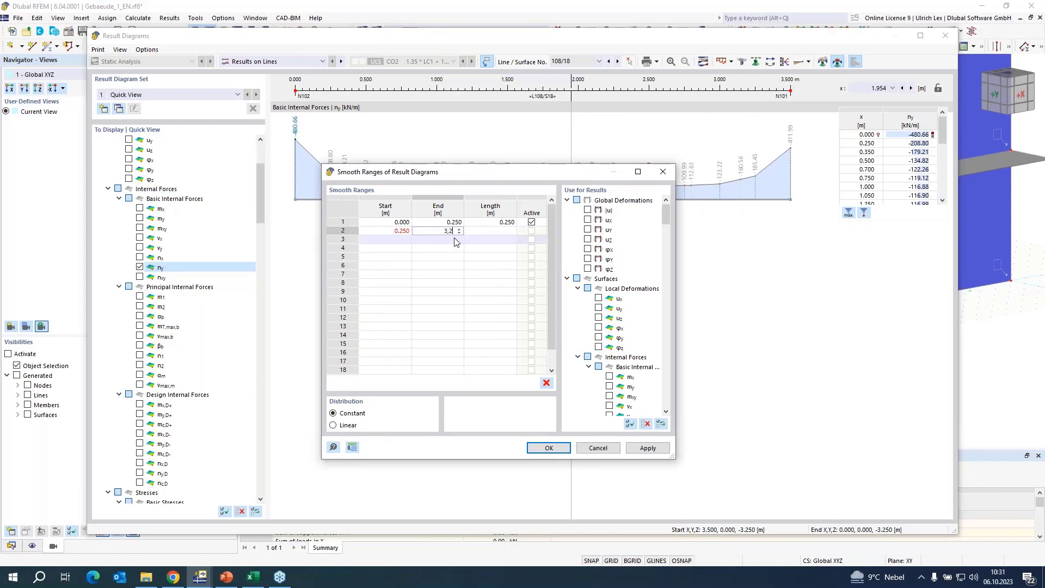
{"action": "type", "text": "5"}
{"action": "key", "text": "Tab"}
{"action": "key", "text": "Tab"}
- Add a third smooth range from 3.250 to 3.500 m and apply the constant smoothing to the ny results
{"action": "key", "text": "Tab"}
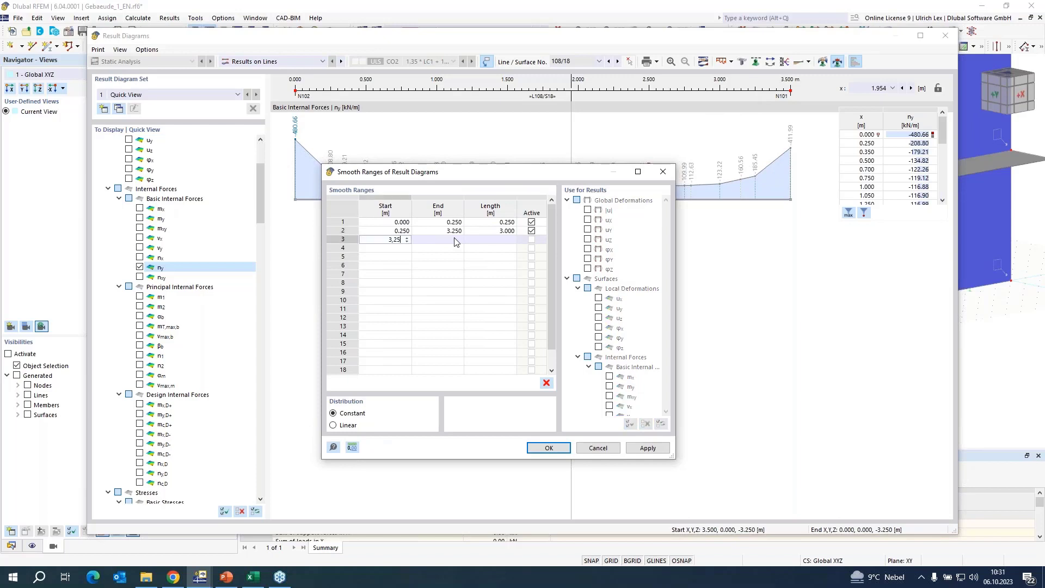
{"action": "key", "text": "Tab"}
{"action": "type", "text": "3,"}
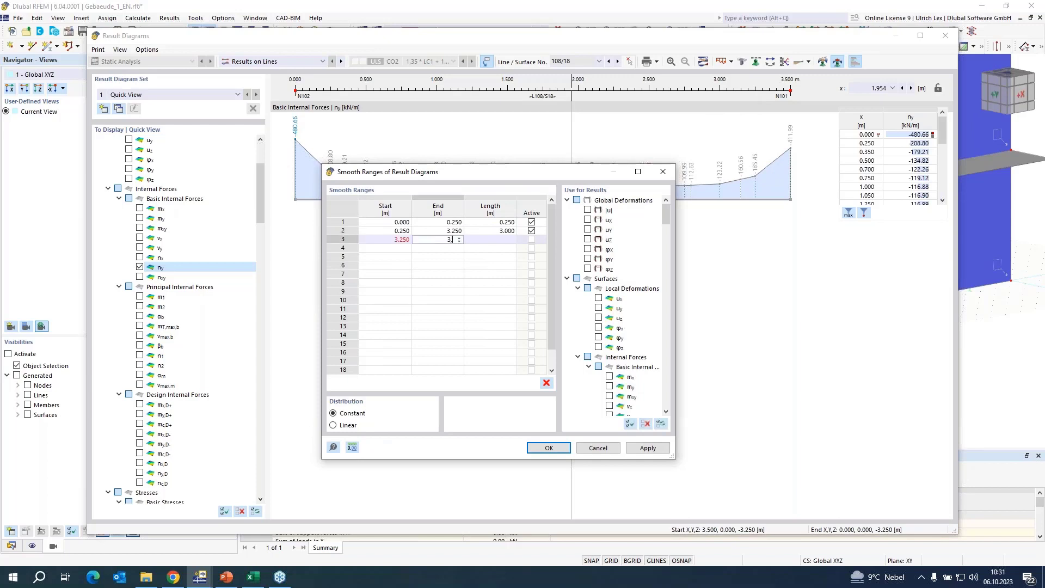
{"action": "type", "text": "5"}
{"action": "key", "text": "Tab"}
{"action": "key", "text": "Tab"}
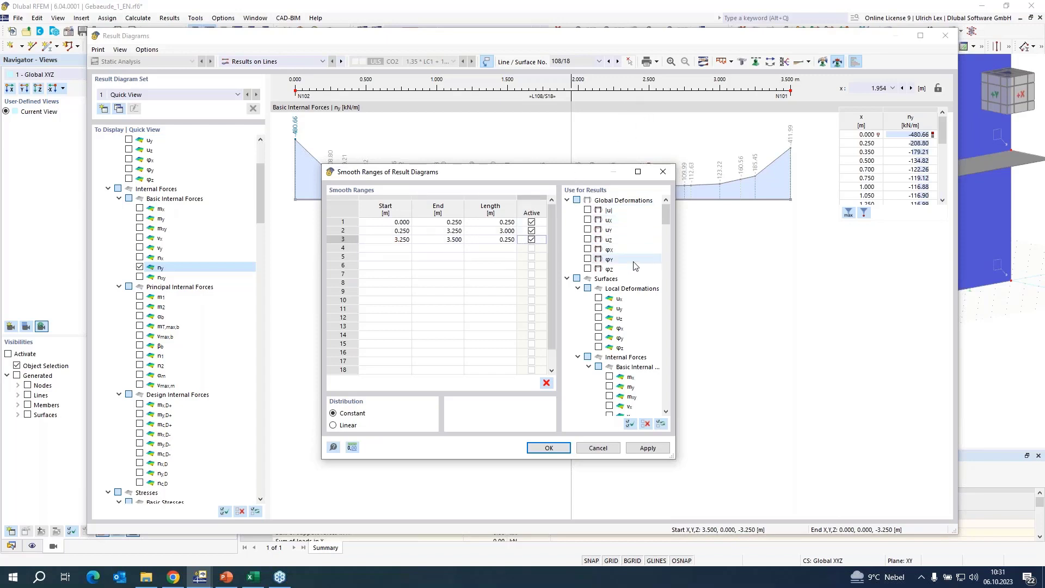
{"action": "scroll", "coordinate": [636, 256], "scroll_direction": "down", "scroll_amount": 2}
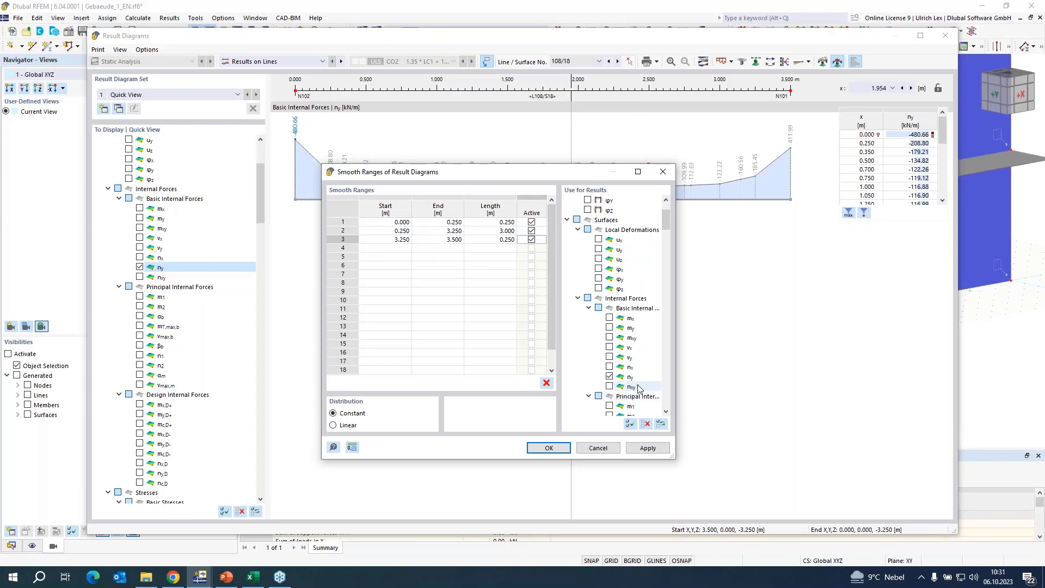
{"action": "left_click", "coordinate": [549, 448]}
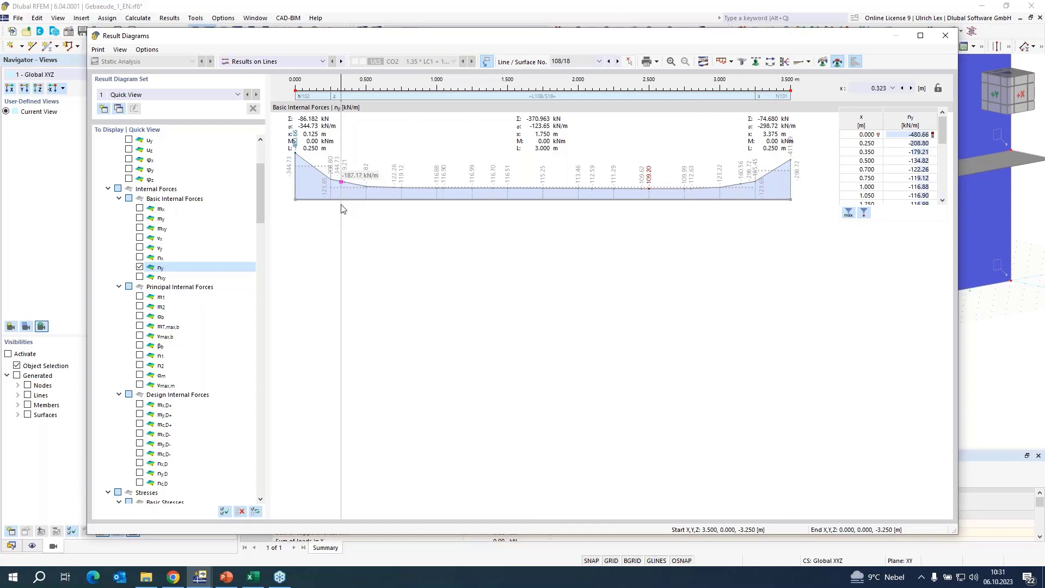
- Send the smoothed ny diagram to printout report 1, rotated by 270 degrees, and open the report
{"action": "left_click", "coordinate": [658, 63]}
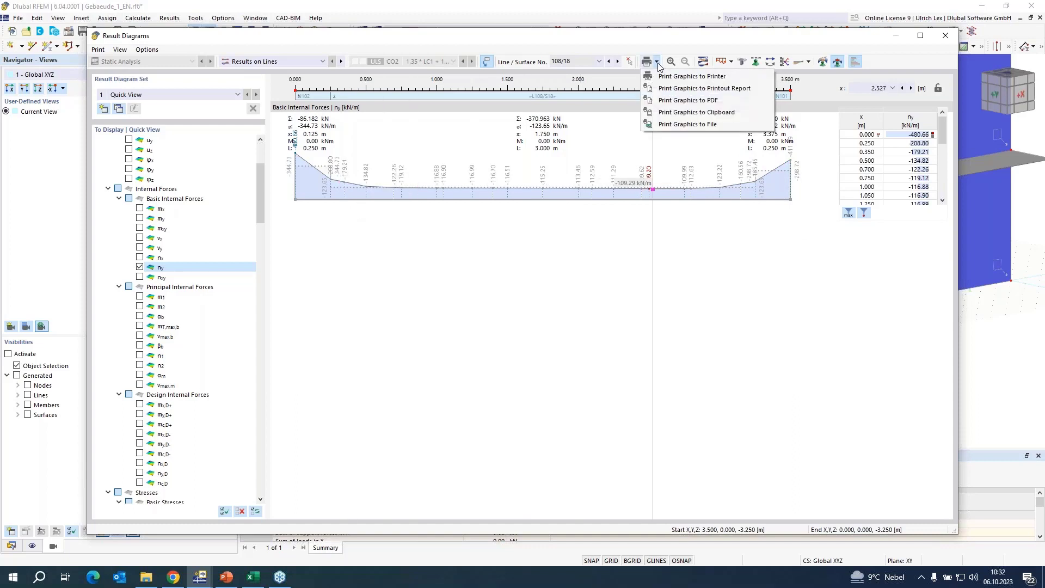
{"action": "left_click", "coordinate": [765, 92]}
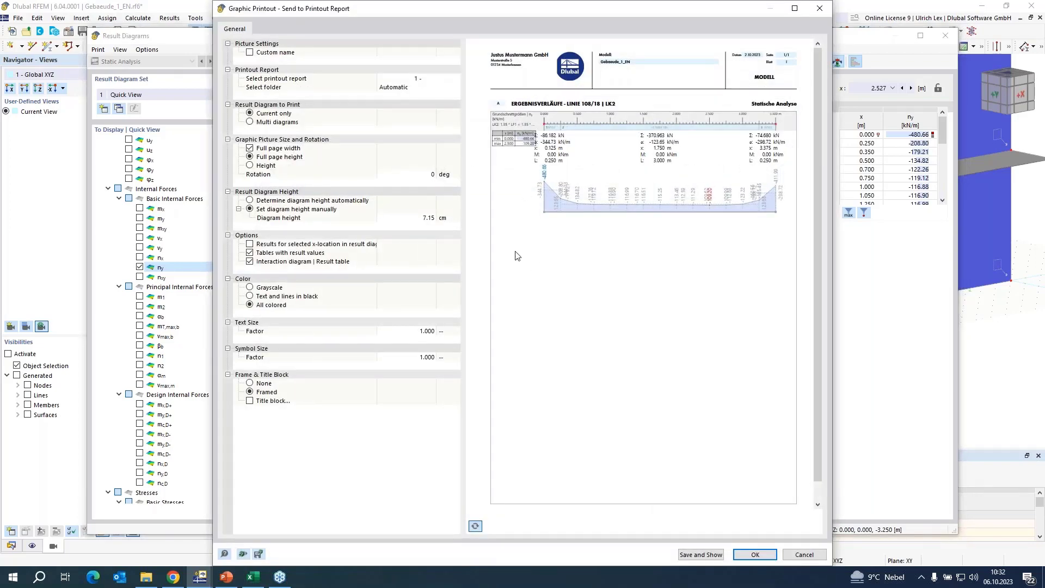
{"action": "left_click", "coordinate": [418, 175]}
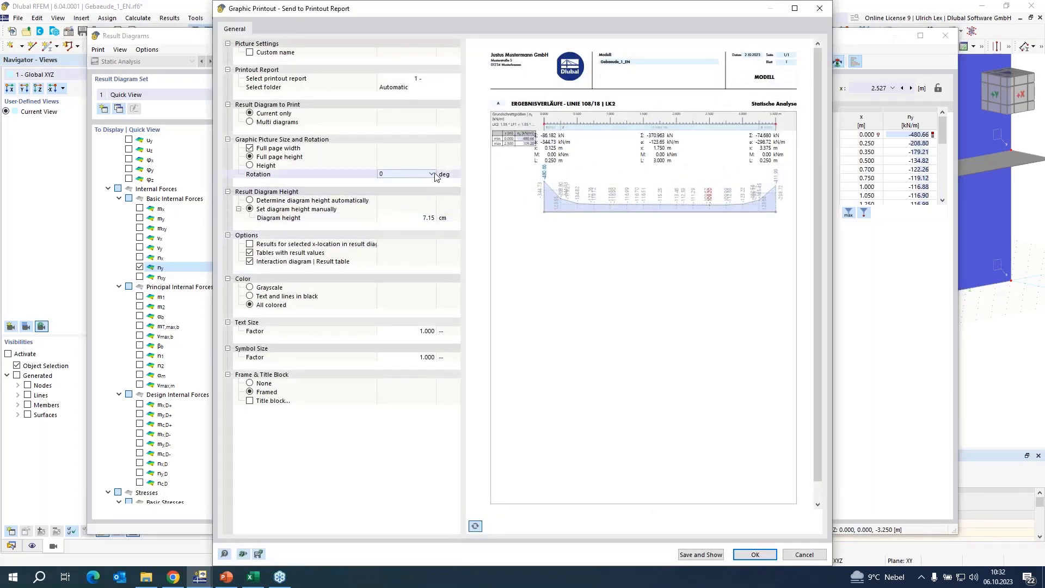
{"action": "left_click", "coordinate": [433, 173]}
{"action": "left_click", "coordinate": [404, 208]}
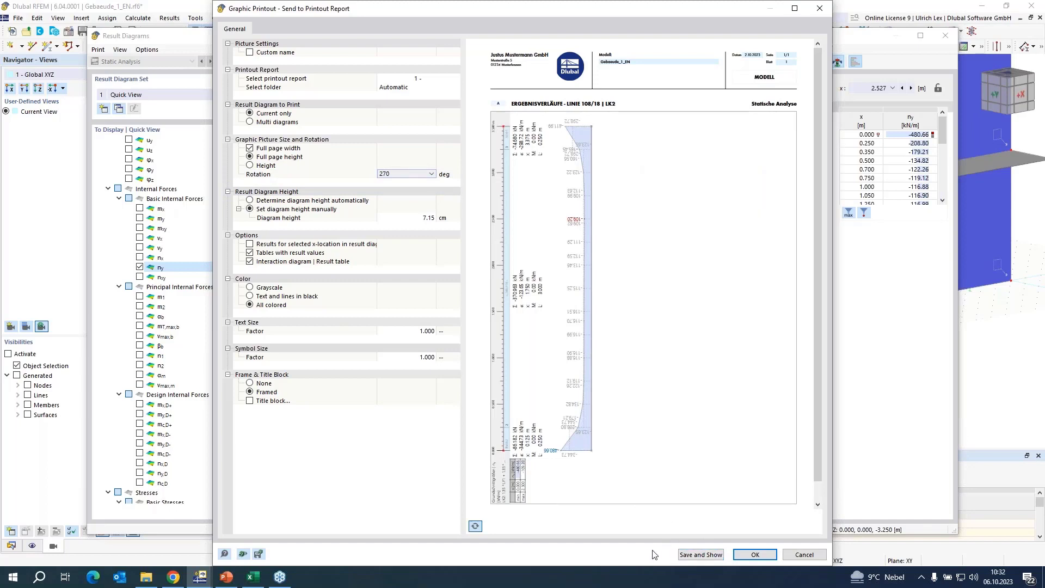
{"action": "left_click", "coordinate": [684, 555]}
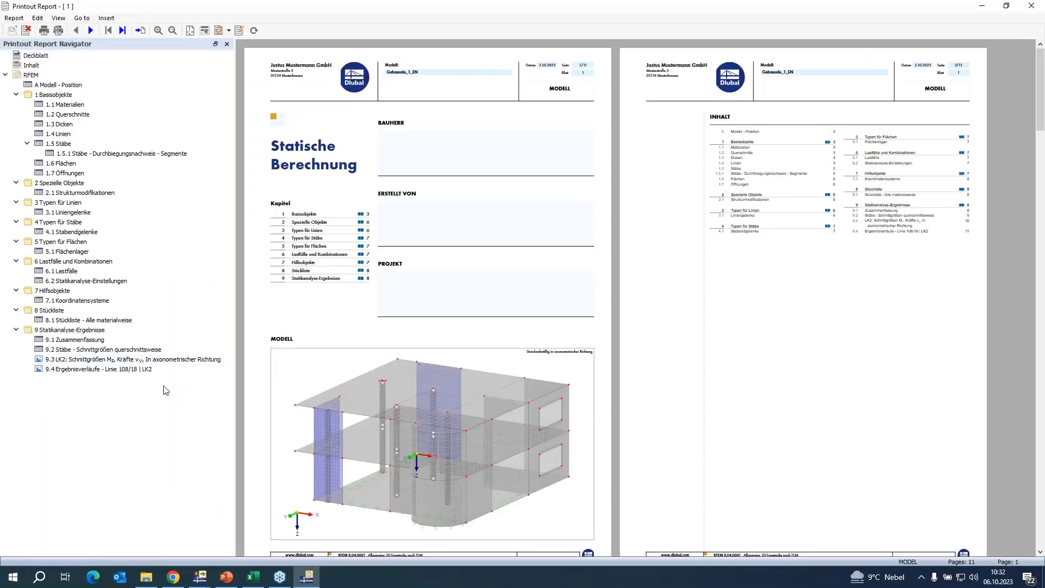
- Compare the line 108/18 result diagram with the Mz graphic in the printout report, and close the report
{"action": "left_click", "coordinate": [66, 370]}
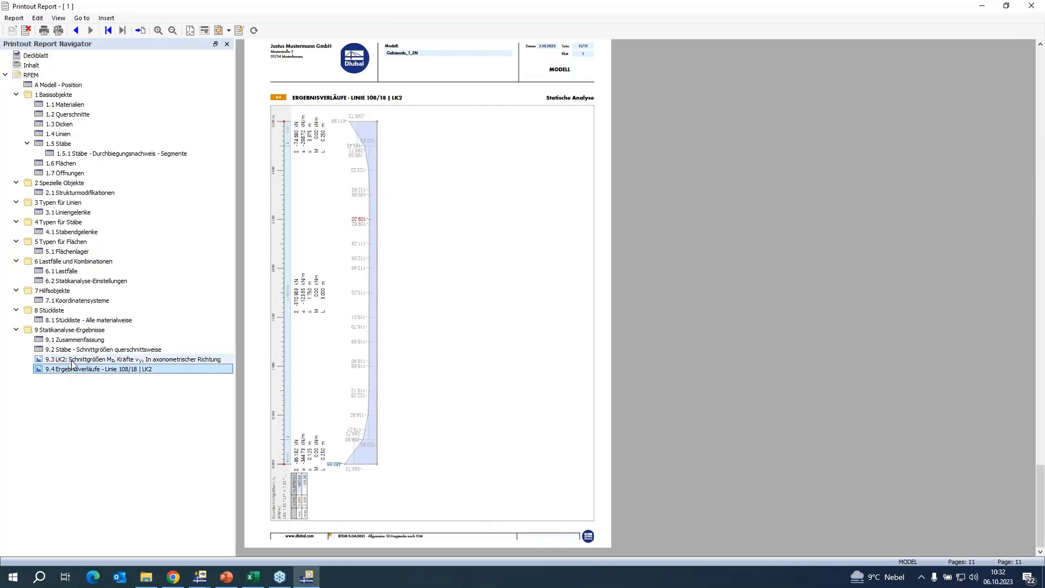
{"action": "left_click", "coordinate": [71, 361]}
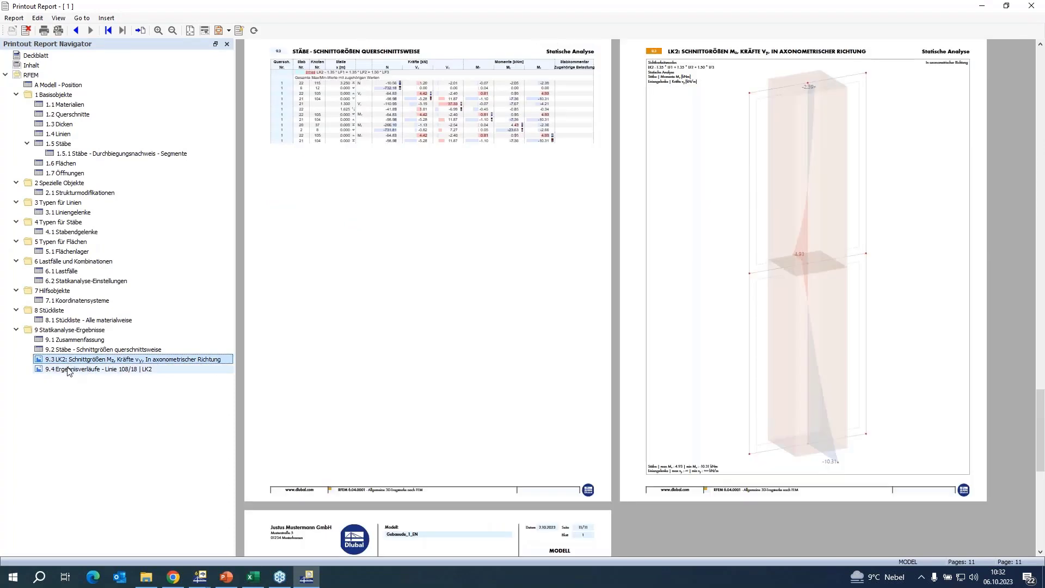
{"action": "left_click", "coordinate": [68, 371]}
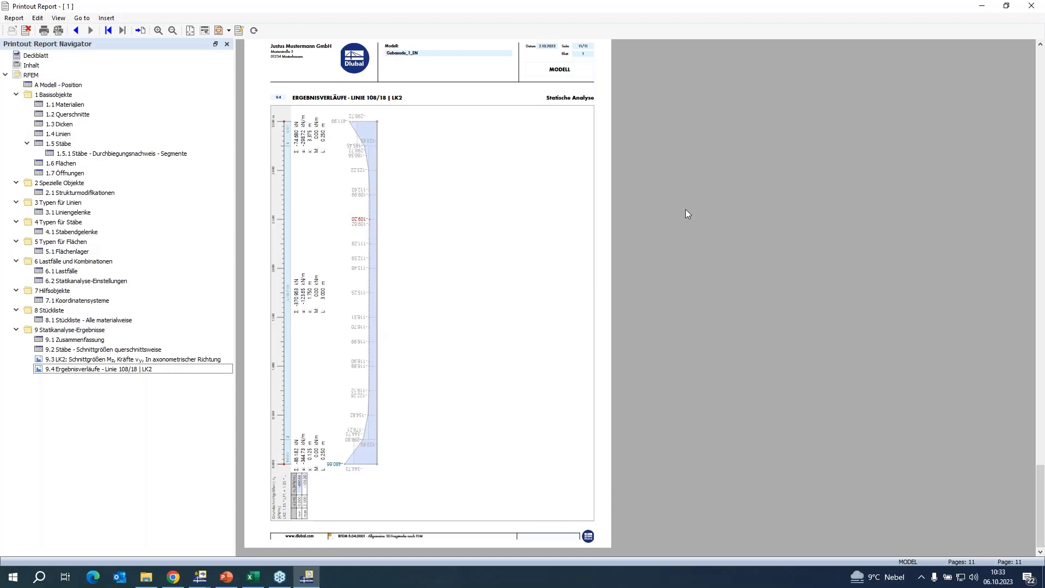
{"action": "left_click", "coordinate": [1031, 6]}
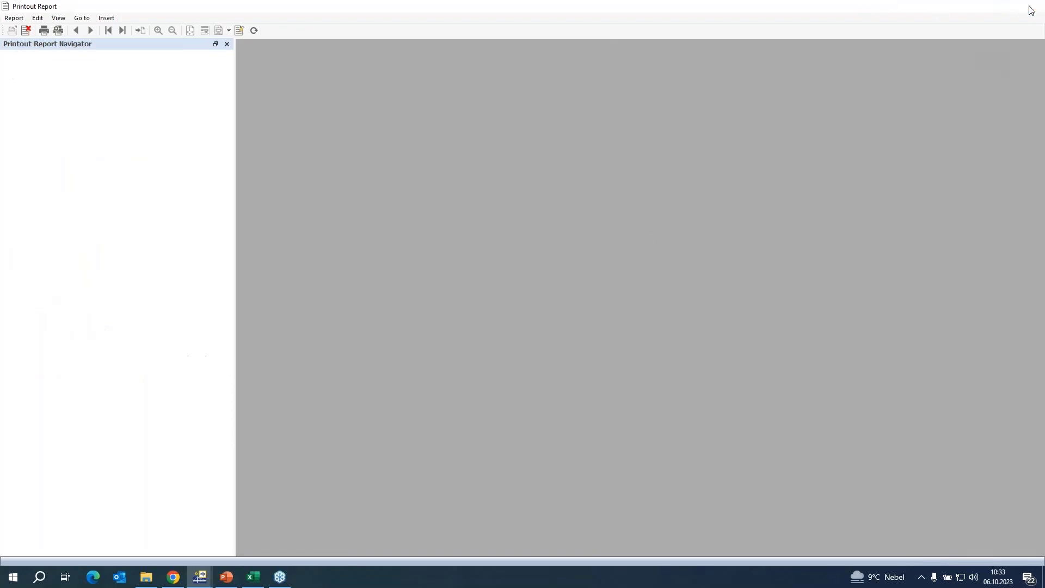
- Close the result diagrams and redisplay the displacement results on the building
{"action": "left_click", "coordinate": [586, 504]}
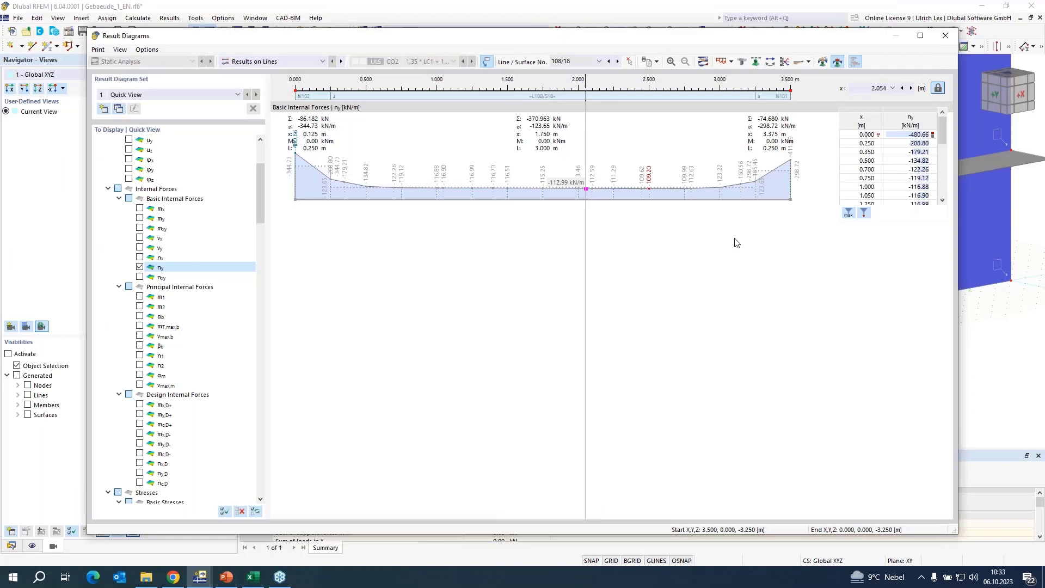
{"action": "left_click", "coordinate": [945, 36]}
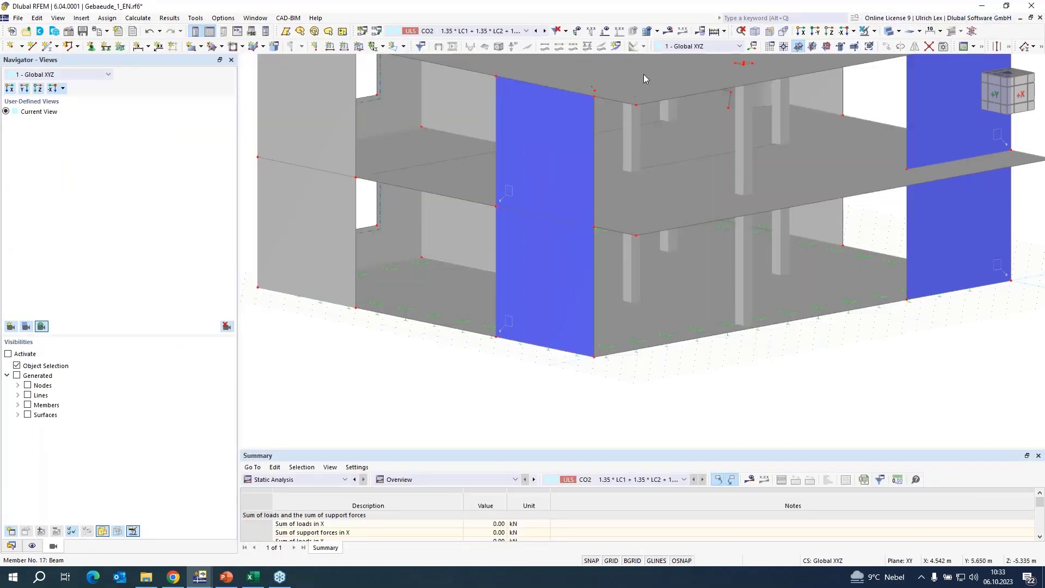
{"action": "left_click", "coordinate": [668, 31]}
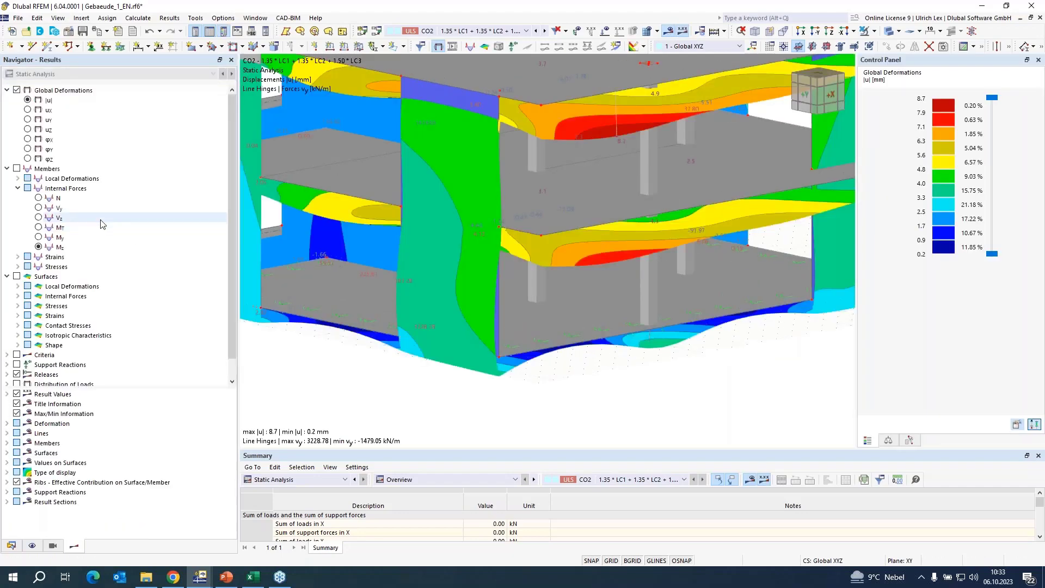
- Switch from the building to the open comparison model Mauerwerk_Vergleich_0.rf6
{"action": "scroll", "coordinate": [625, 424], "scroll_direction": "down", "scroll_amount": 3}
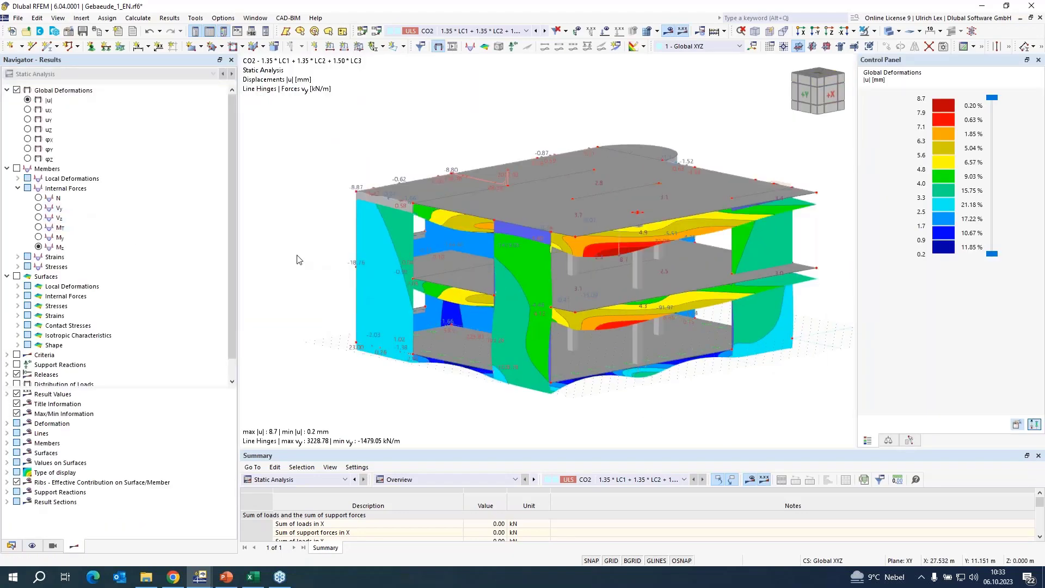
{"action": "scroll", "coordinate": [91, 190], "scroll_direction": "down", "scroll_amount": 1}
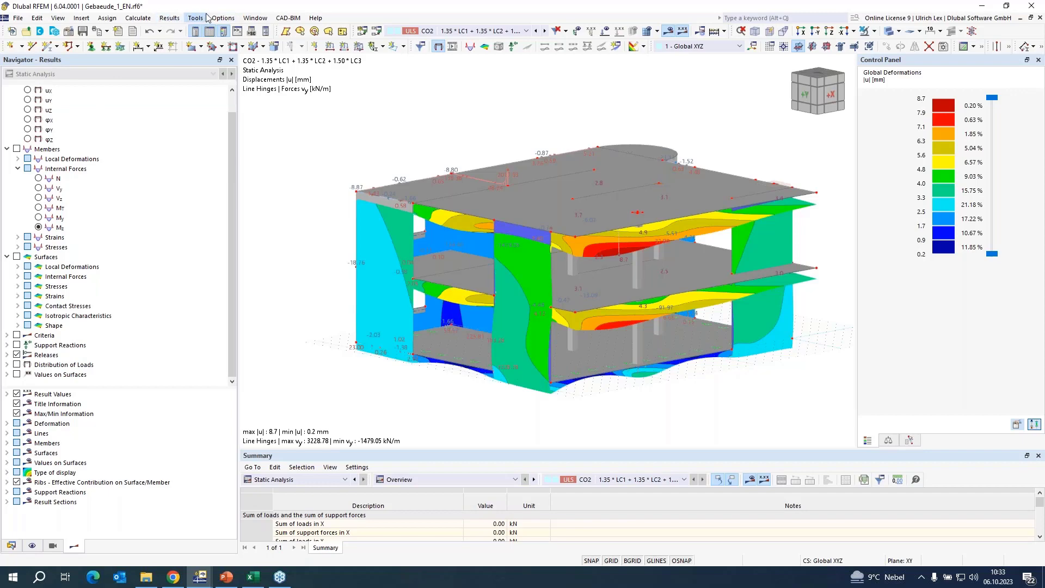
{"action": "left_click", "coordinate": [254, 18]}
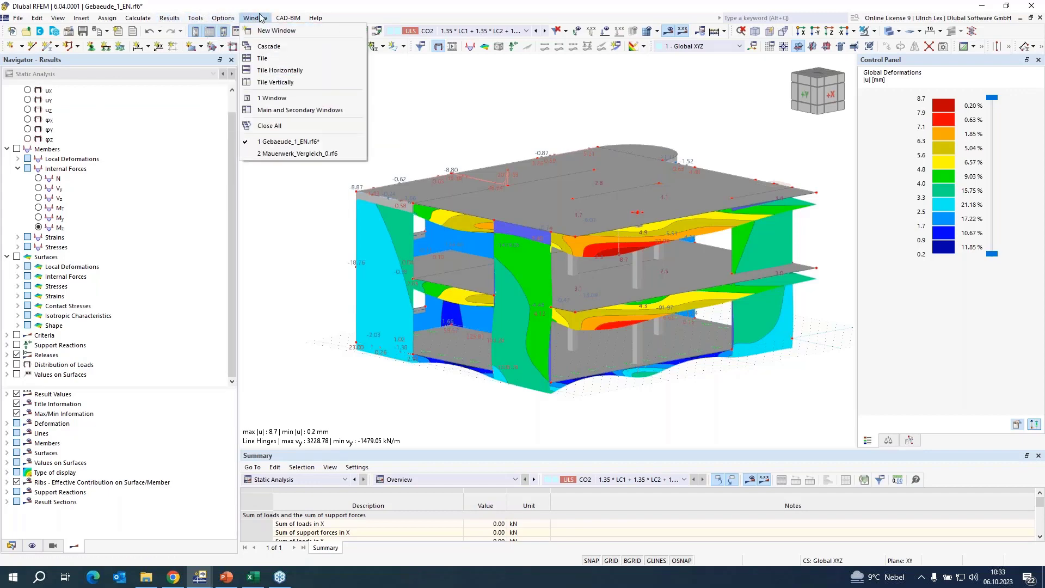
{"action": "left_click", "coordinate": [291, 155]}
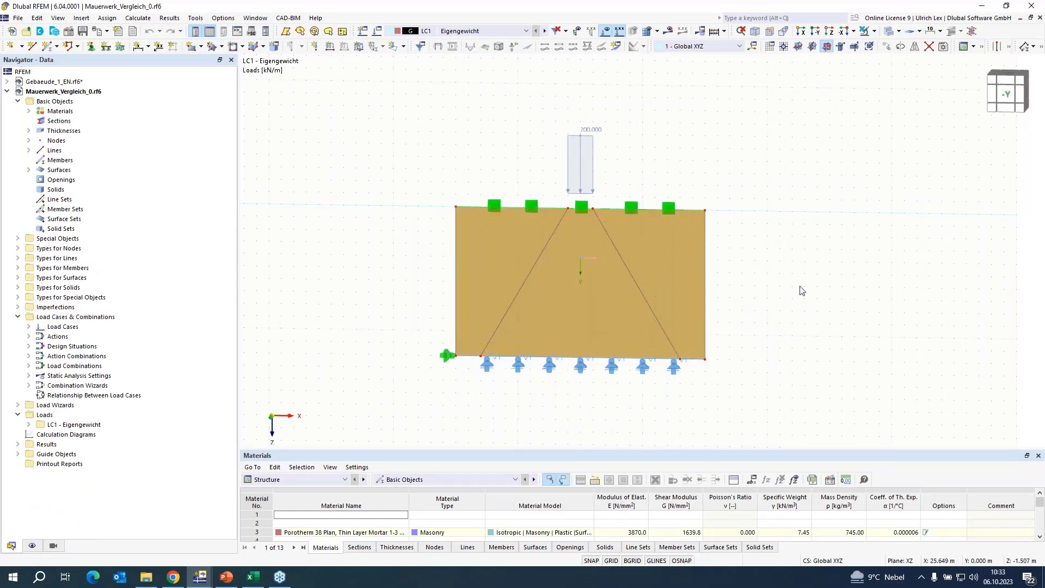
- Set both tension limit stresses of the wall surface's Porotherm 38 Plan masonry material to 5 N/mm²
{"action": "scroll", "coordinate": [800, 267], "scroll_direction": "up", "scroll_amount": 2}
{"action": "double_click", "coordinate": [607, 229]}
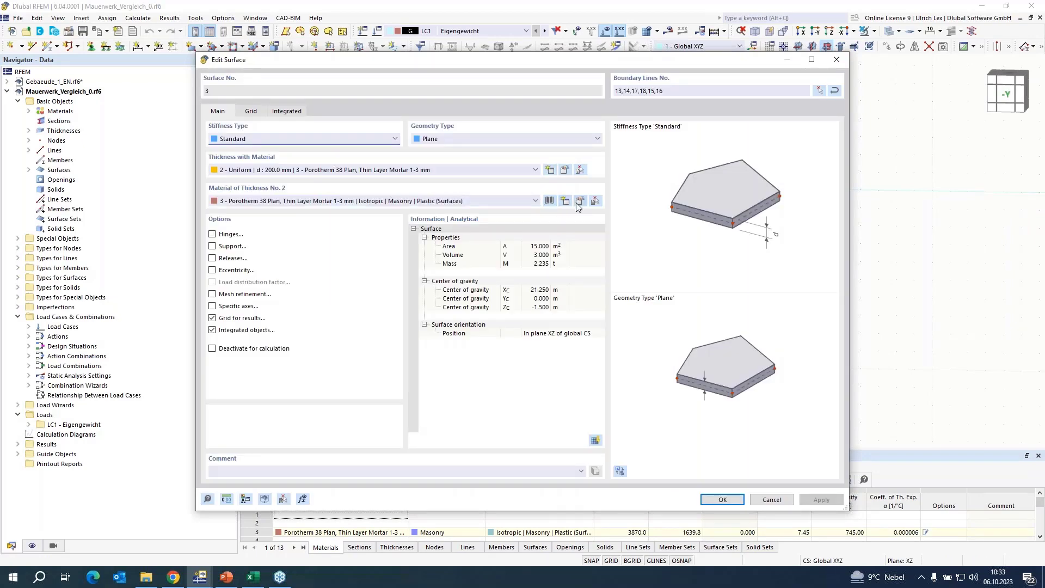
{"action": "left_click", "coordinate": [579, 203]}
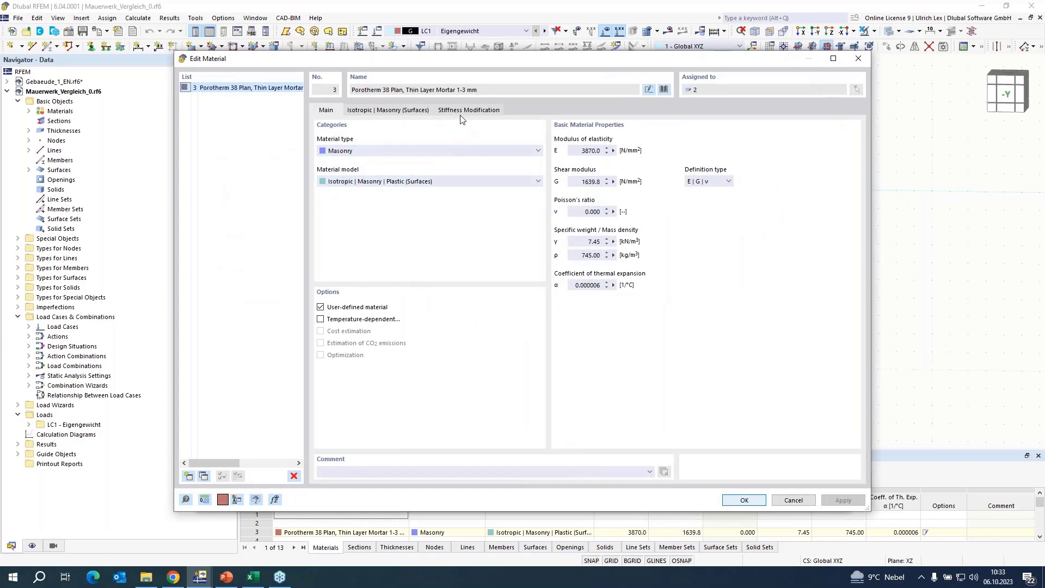
{"action": "left_click", "coordinate": [402, 111]}
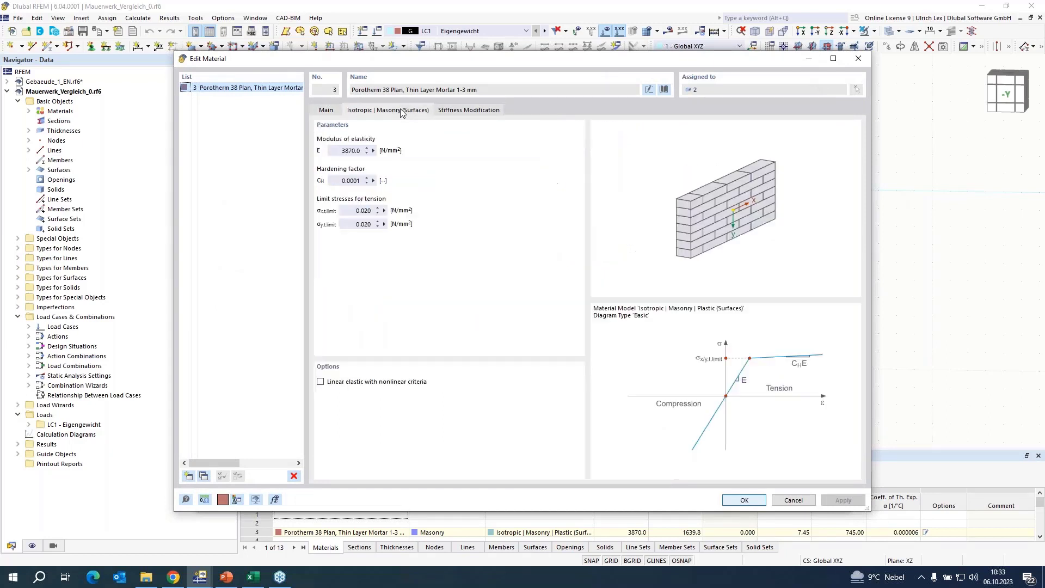
{"action": "left_click", "coordinate": [365, 211]}
{"action": "type", "text": "5"}
{"action": "key", "text": "Tab"}
{"action": "type", "text": "5"}
{"action": "key", "text": "Tab"}
{"action": "left_click", "coordinate": [744, 501]}
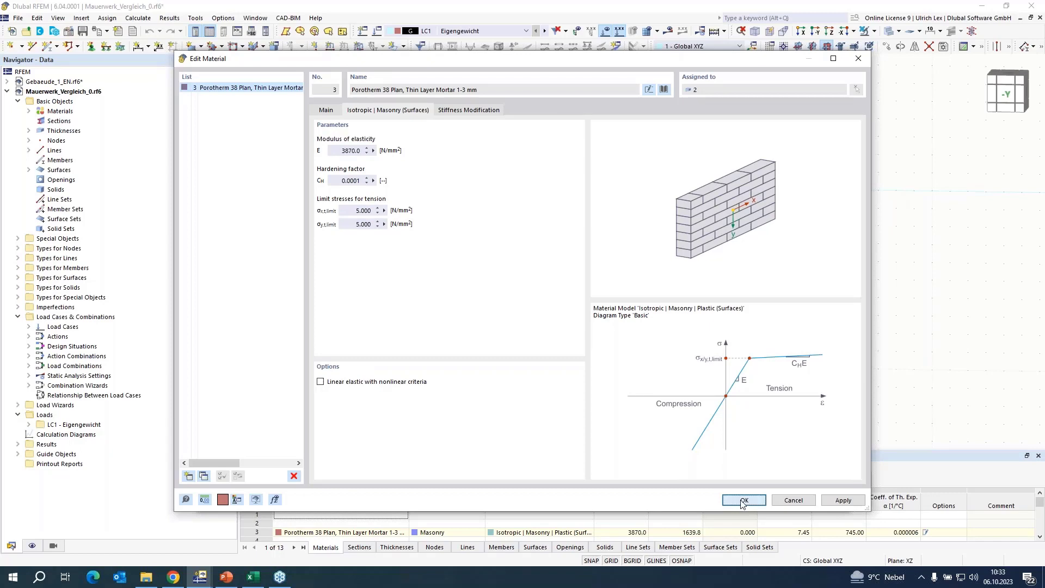
{"action": "left_click", "coordinate": [723, 499]}
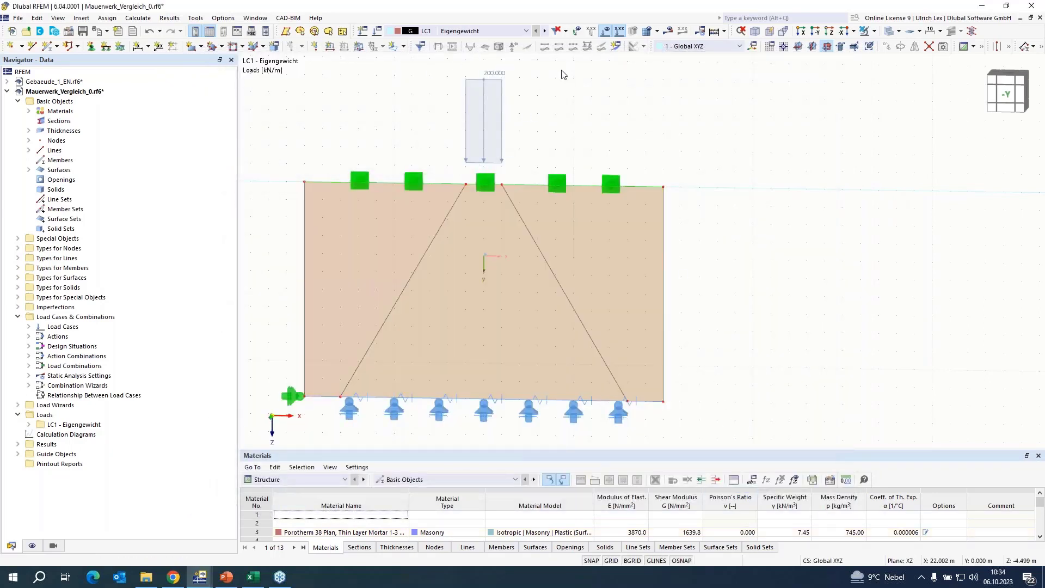
- Calculate the wall and examine its principal stresses and the reaction distribution along the base supports
{"action": "left_click", "coordinate": [669, 31]}
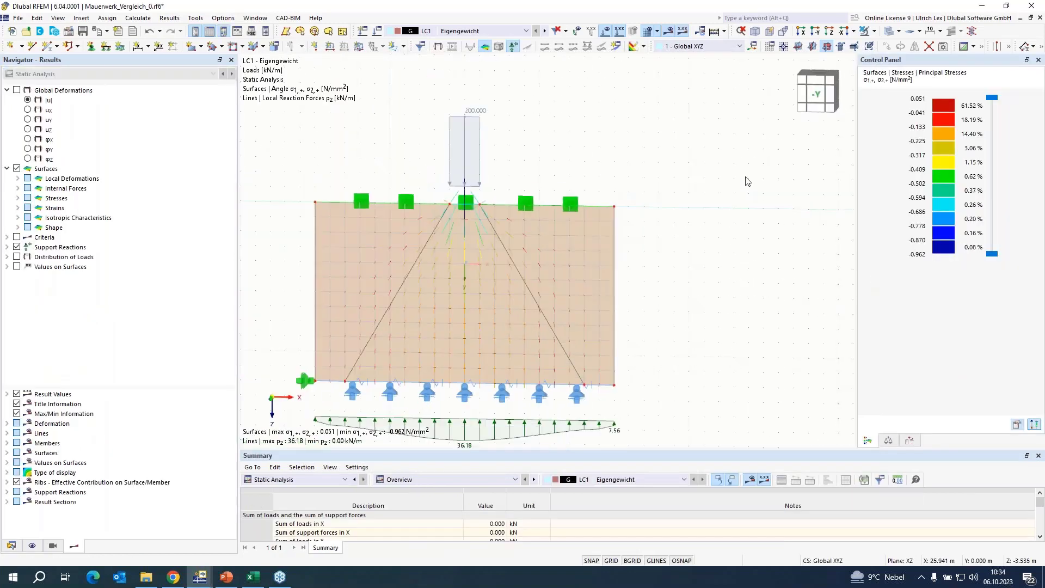
{"action": "scroll", "coordinate": [746, 181], "scroll_direction": "down", "scroll_amount": 2}
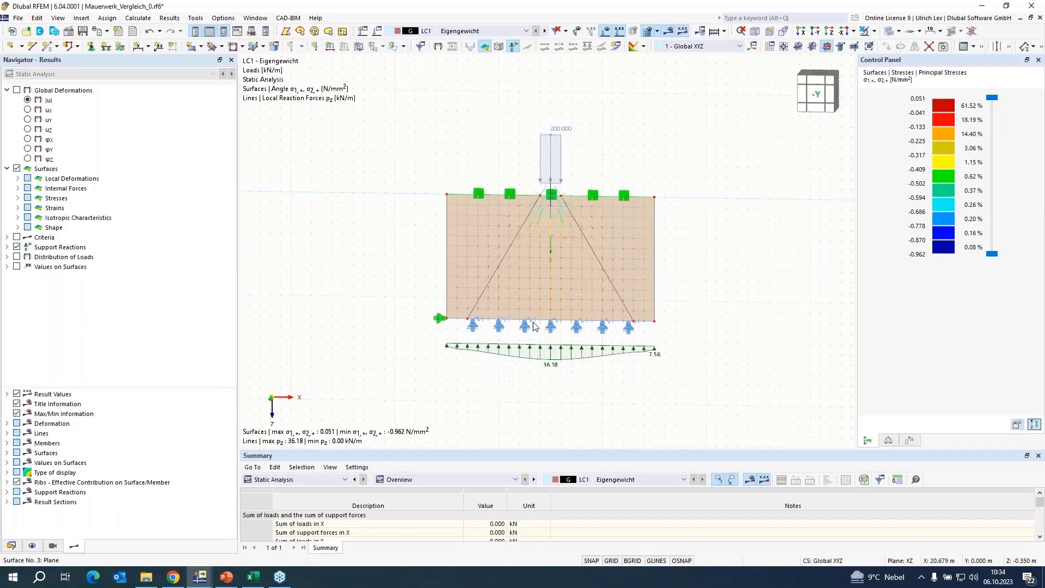
{"action": "scroll", "coordinate": [533, 326], "scroll_direction": "up", "scroll_amount": 2}
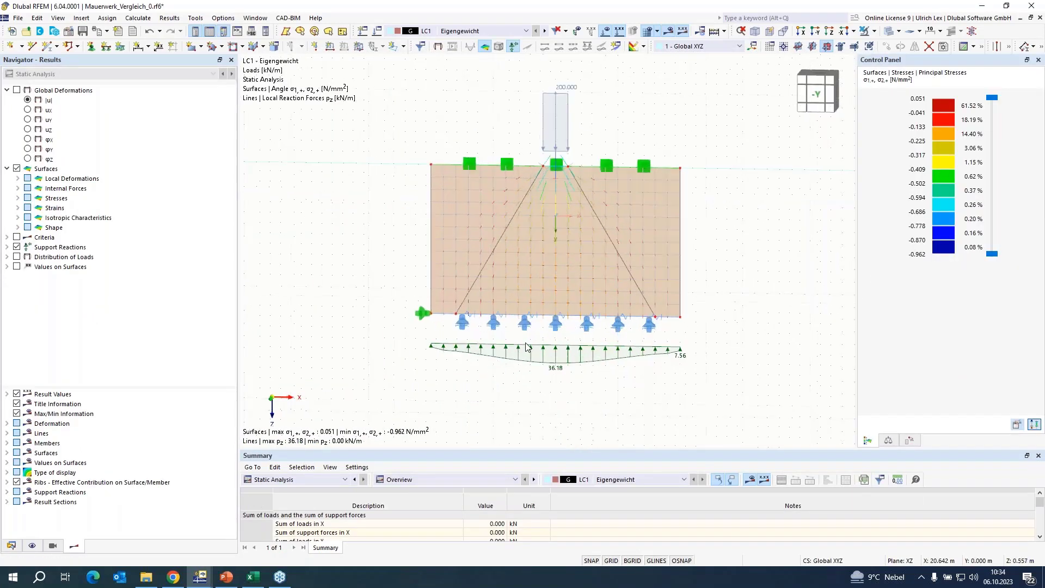
{"action": "left_click", "coordinate": [17, 198]}
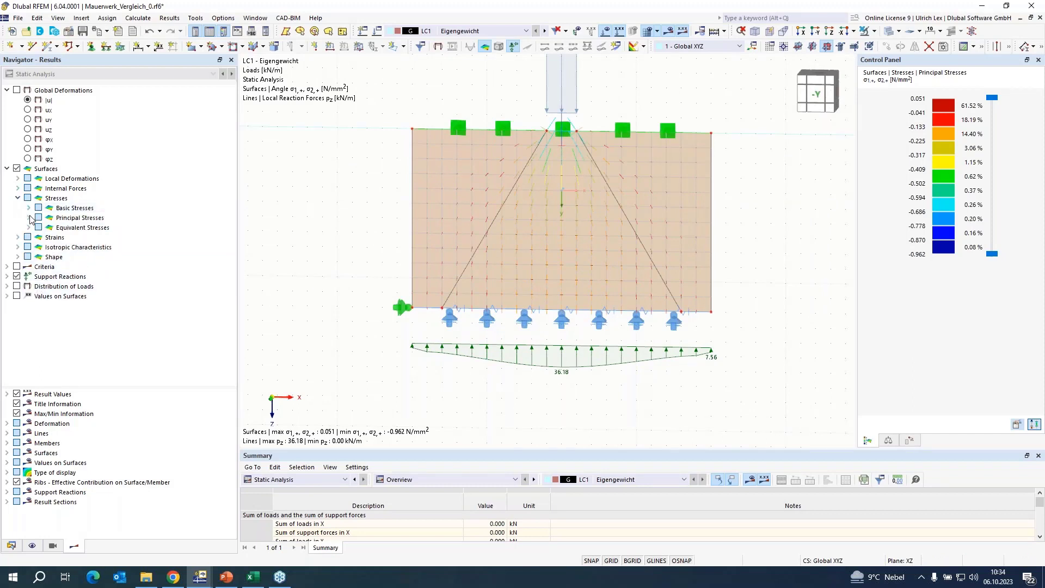
{"action": "left_click", "coordinate": [29, 218]}
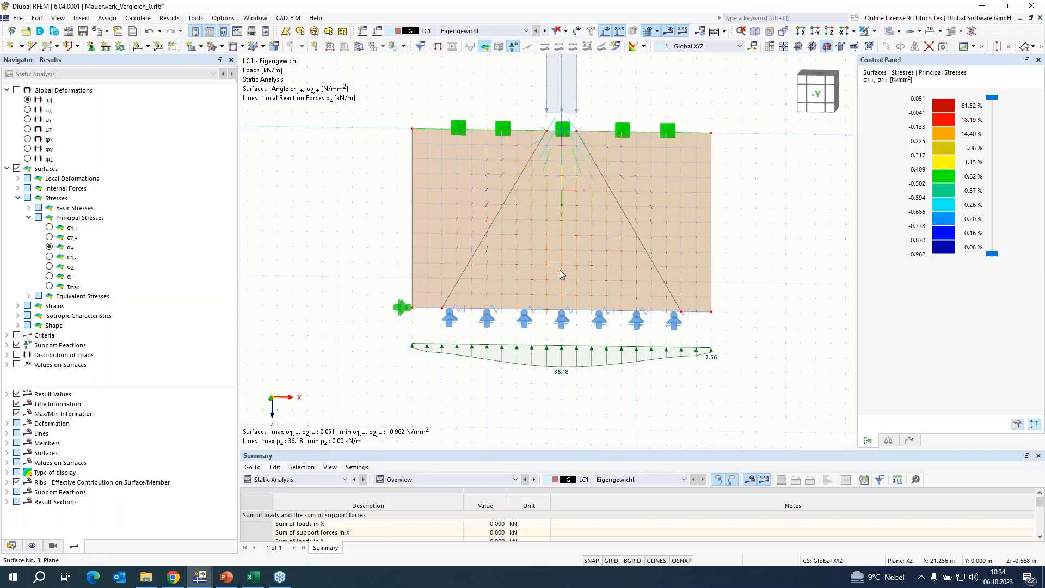
{"action": "scroll", "coordinate": [560, 269], "scroll_direction": "down", "scroll_amount": 2}
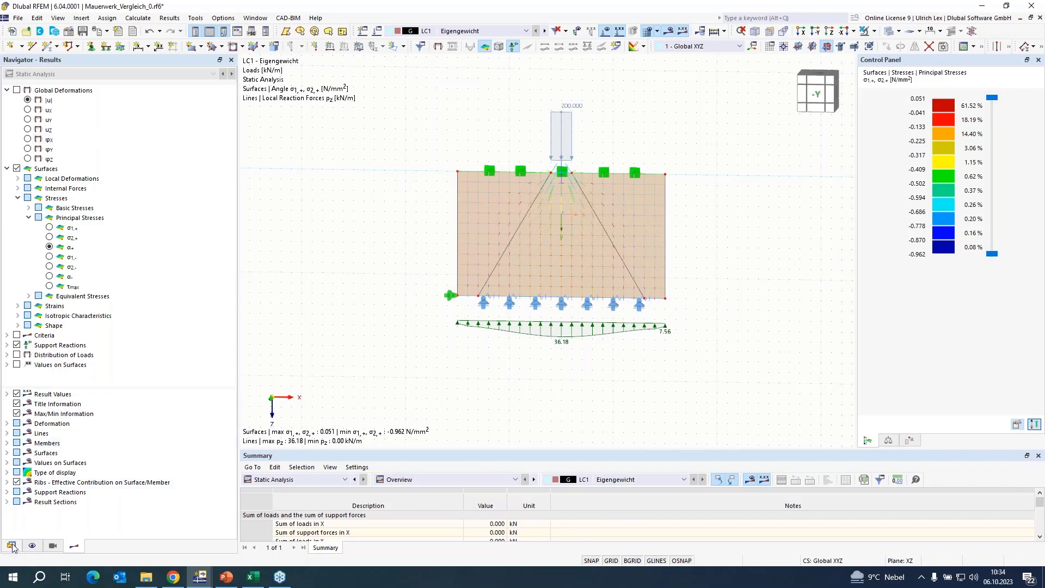
- Lower both tension limit stresses of the wall's masonry material to 0.005 N/mm², accept deleting the results, and recalculate
{"action": "double_click", "coordinate": [639, 213]}
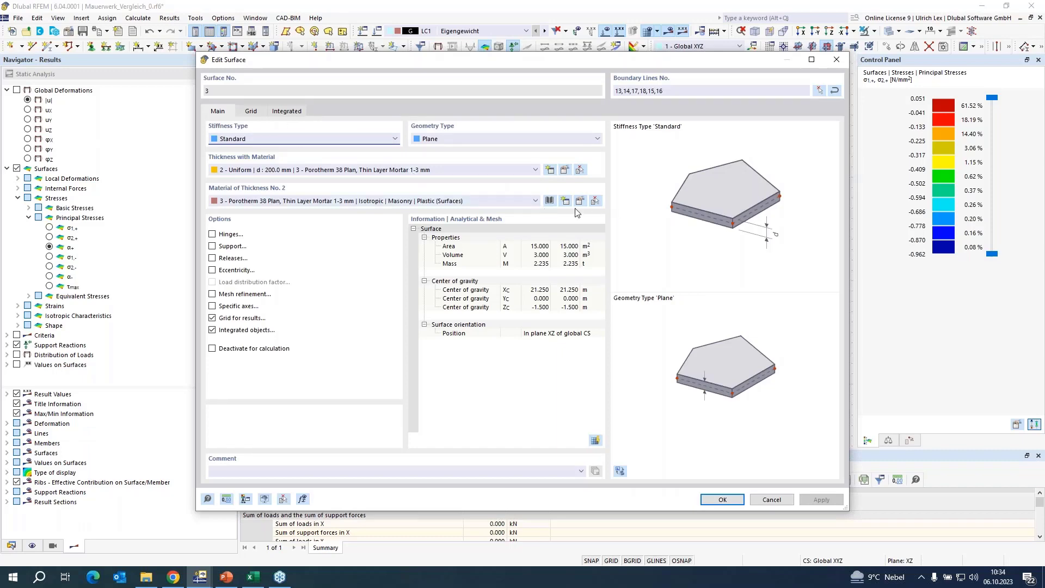
{"action": "left_click", "coordinate": [581, 201]}
{"action": "left_click", "coordinate": [408, 112]}
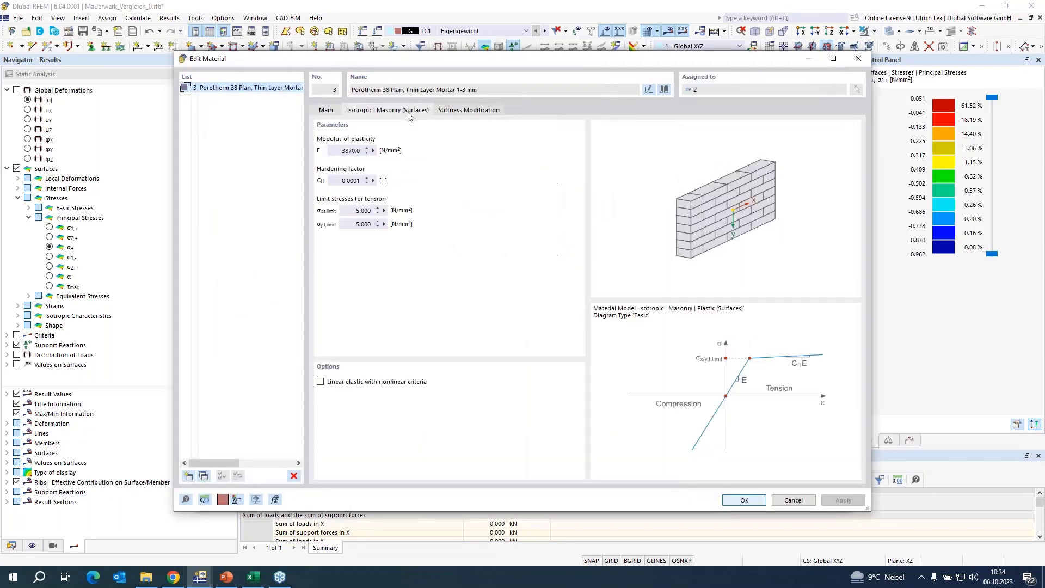
{"action": "double_click", "coordinate": [363, 211]}
{"action": "type", "text": "0,005"}
{"action": "double_click", "coordinate": [356, 225]}
{"action": "type", "text": "005"}
{"action": "key", "text": "Tab"}
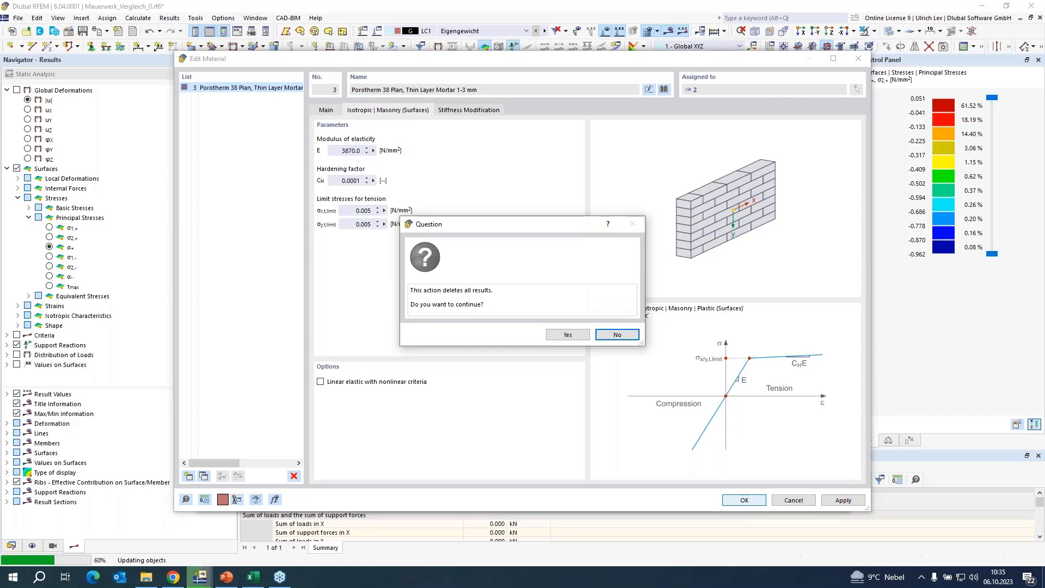
{"action": "left_click", "coordinate": [569, 334]}
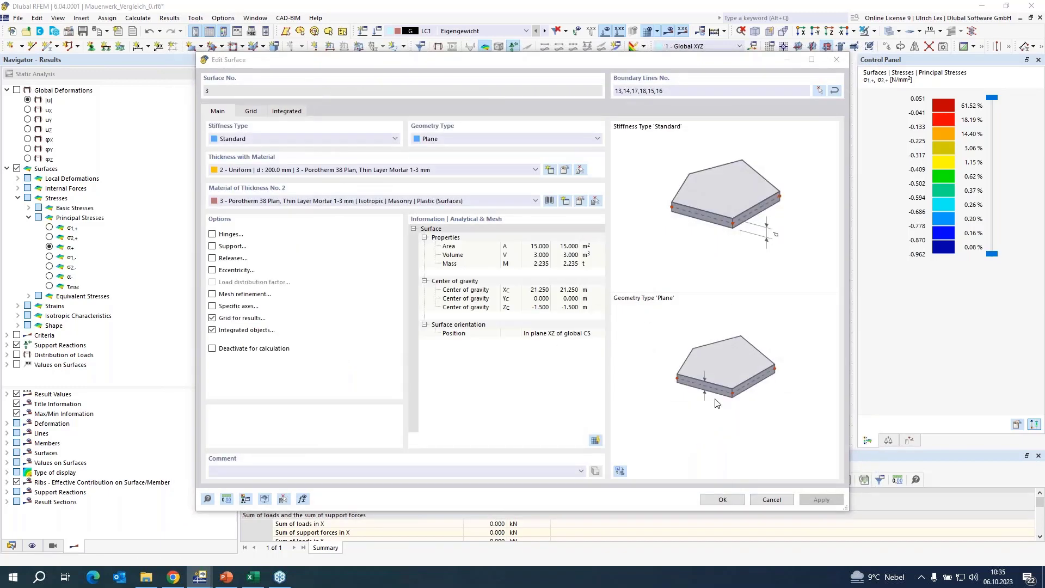
{"action": "left_click", "coordinate": [723, 499]}
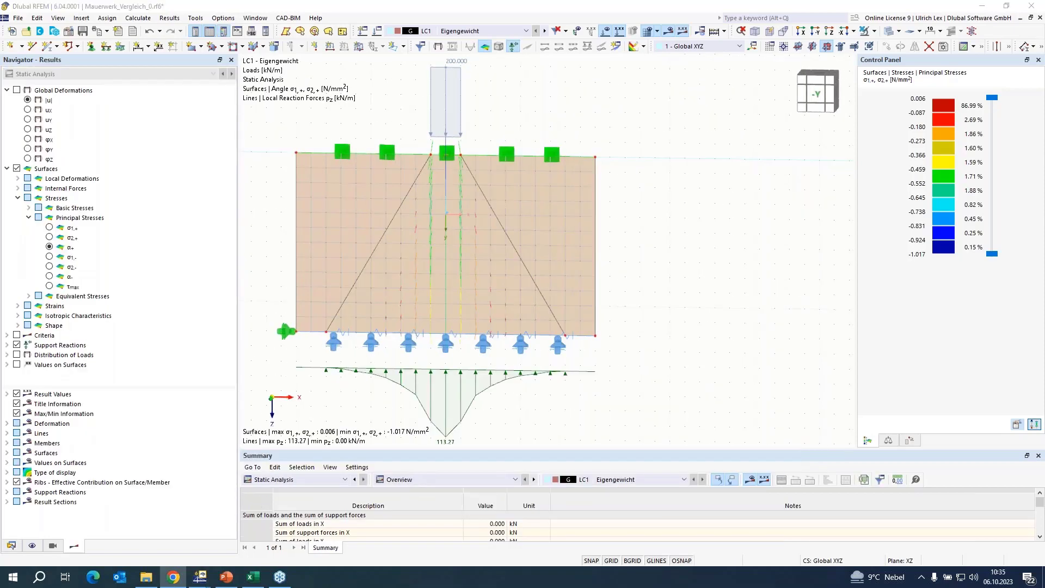
- Set the masonry material's x and y tension limit stresses to 0.020 N/mm² and accept deleting the results
{"action": "scroll", "coordinate": [764, 130], "scroll_direction": "down", "scroll_amount": 2}
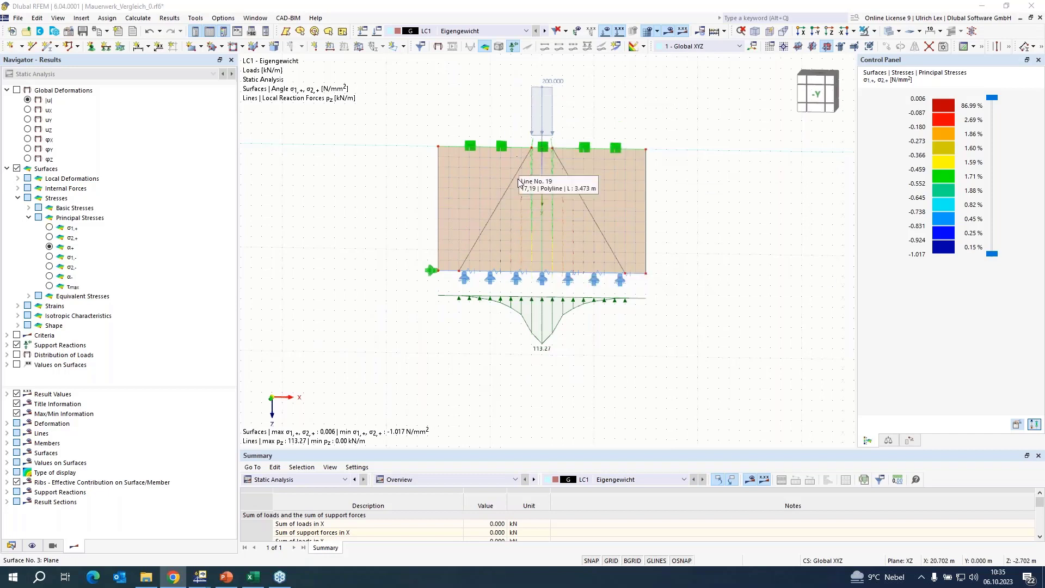
{"action": "left_click", "coordinate": [596, 331]}
{"action": "scroll", "coordinate": [710, 141], "scroll_direction": "up", "scroll_amount": 1}
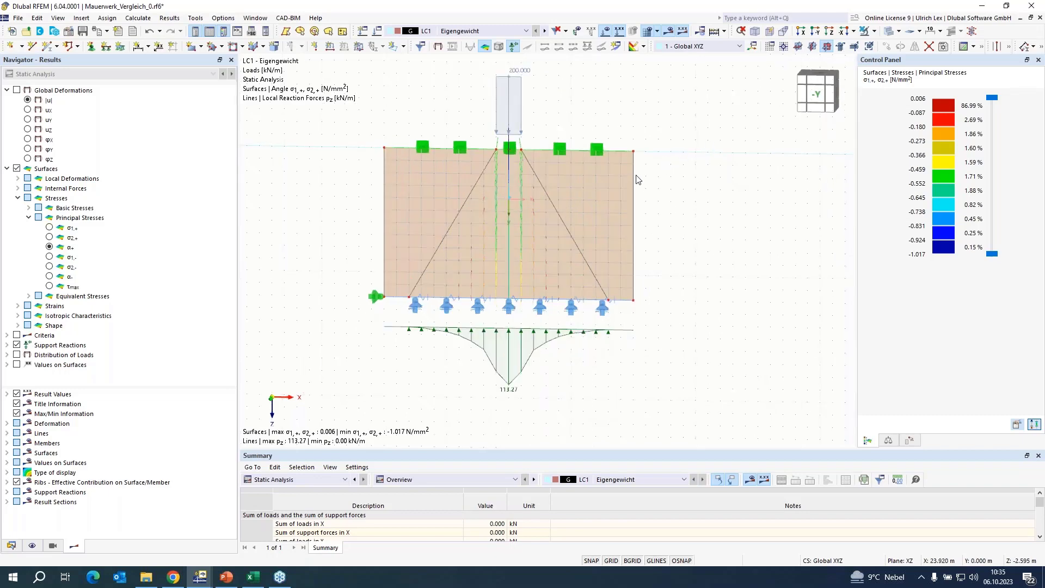
{"action": "double_click", "coordinate": [608, 186]}
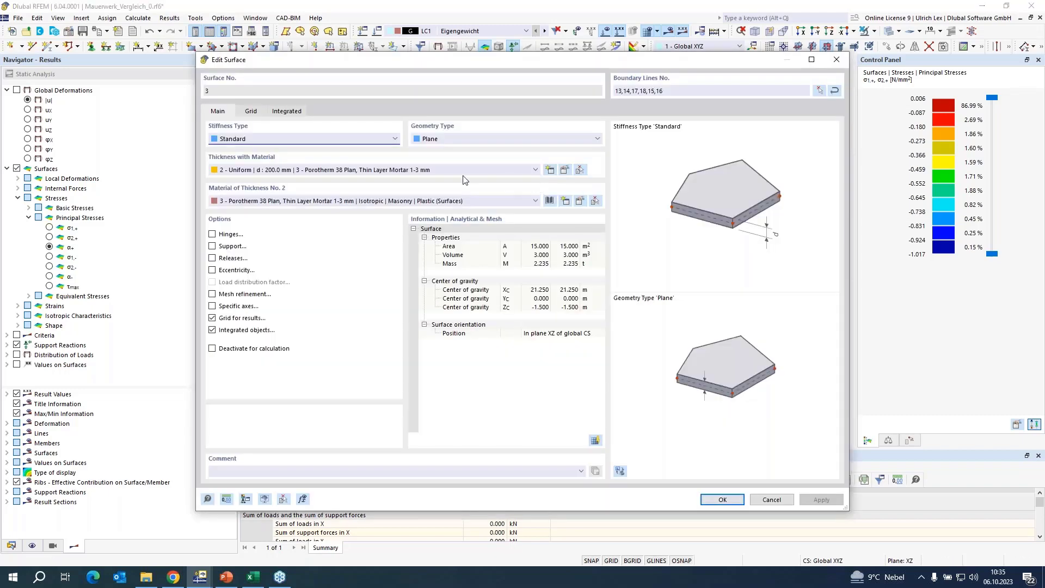
{"action": "left_click", "coordinate": [580, 203]}
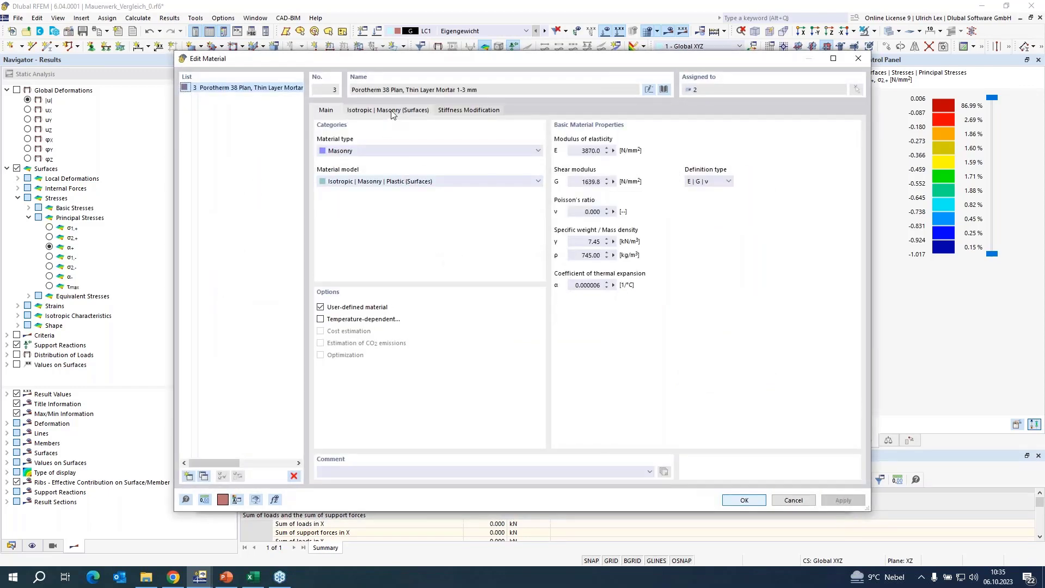
{"action": "left_click", "coordinate": [392, 110]}
{"action": "left_click", "coordinate": [354, 209]}
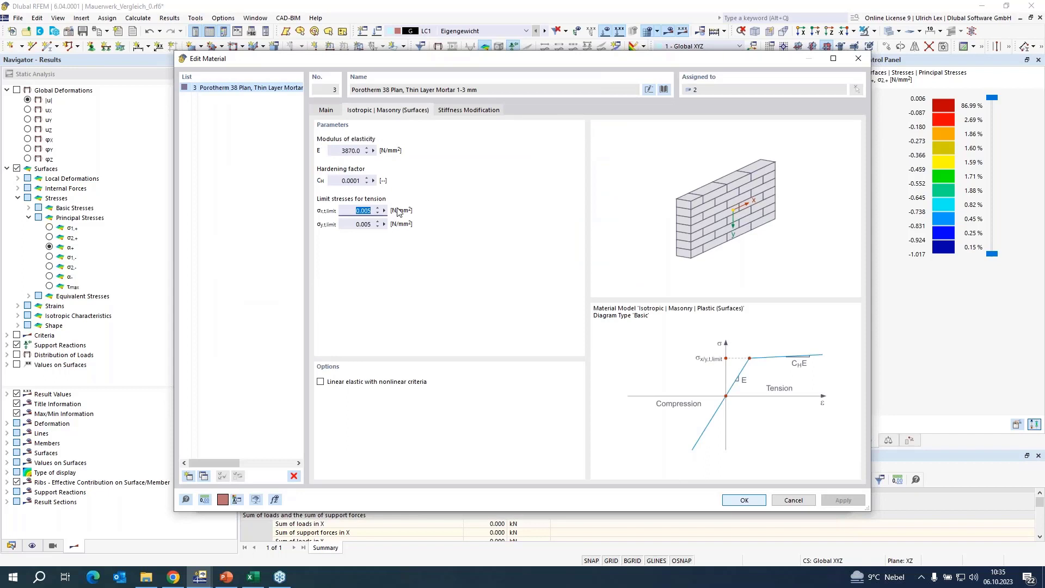
{"action": "type", "text": "0,02"}
{"action": "left_click", "coordinate": [355, 225]}
{"action": "type", "text": "0,0"}
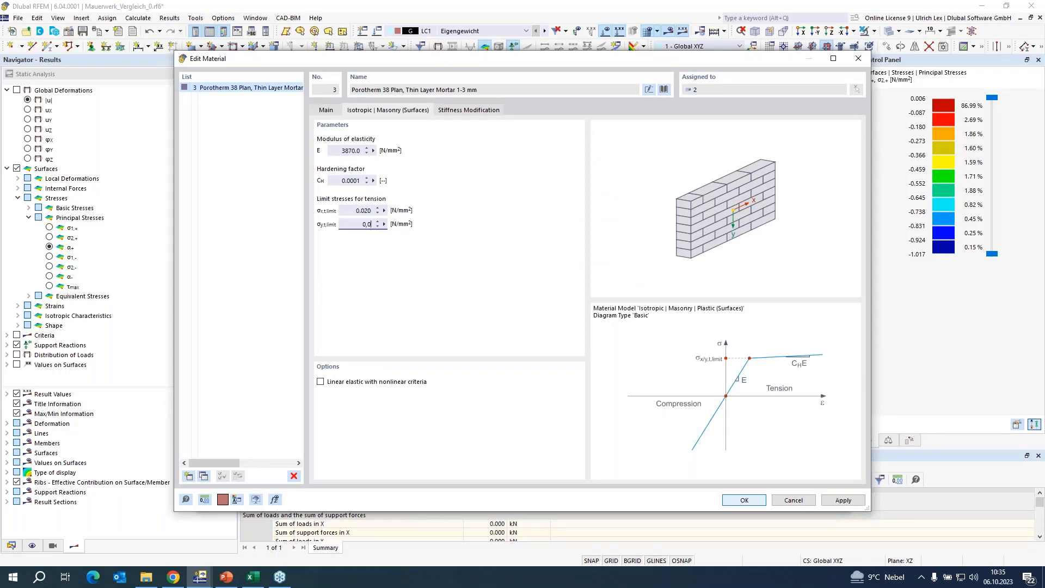
{"action": "key", "text": "Tab"}
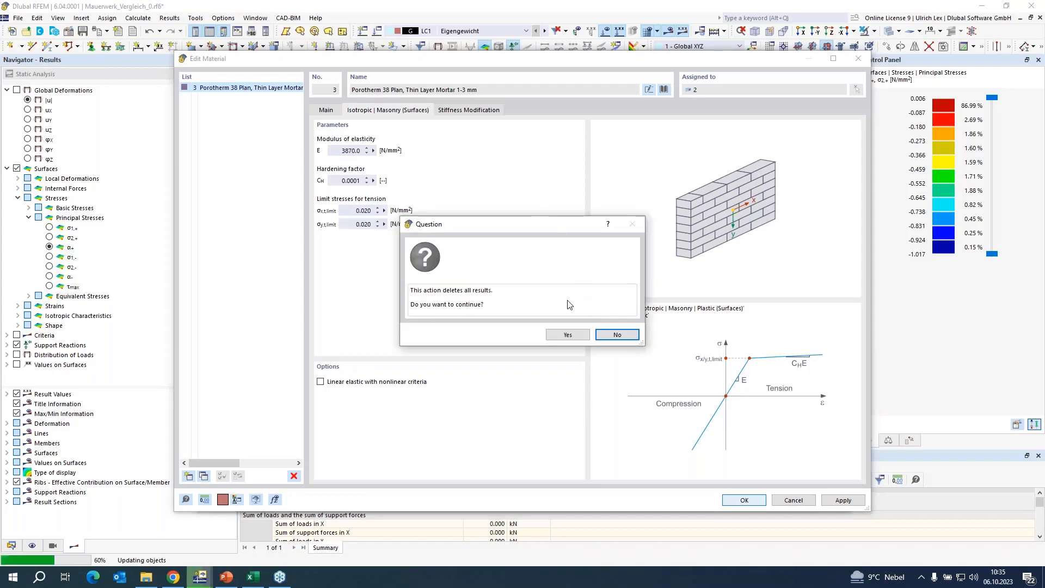
{"action": "left_click", "coordinate": [568, 335]}
{"action": "left_click", "coordinate": [726, 501]}
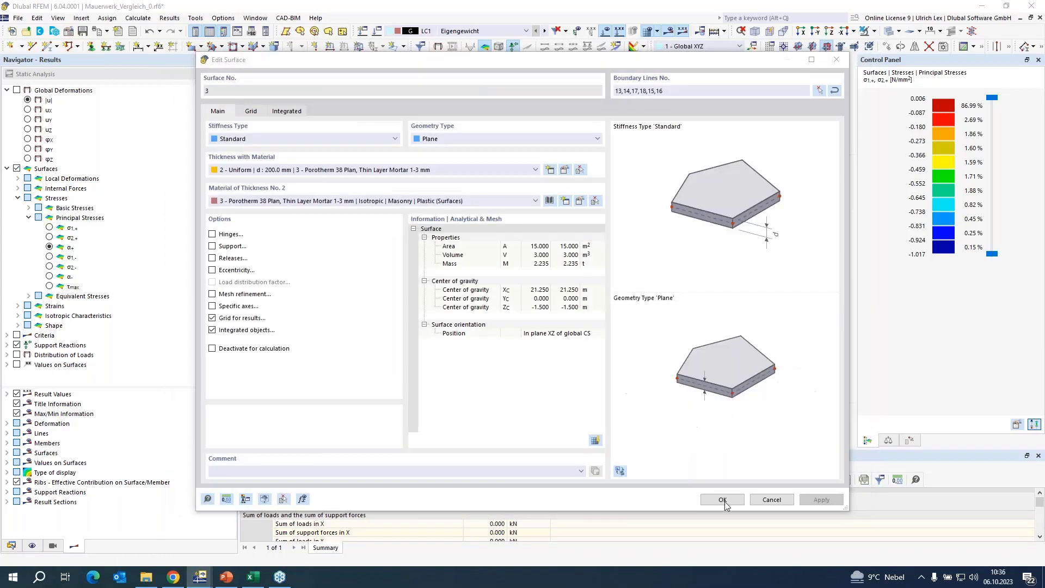
{"action": "left_click", "coordinate": [717, 500]}
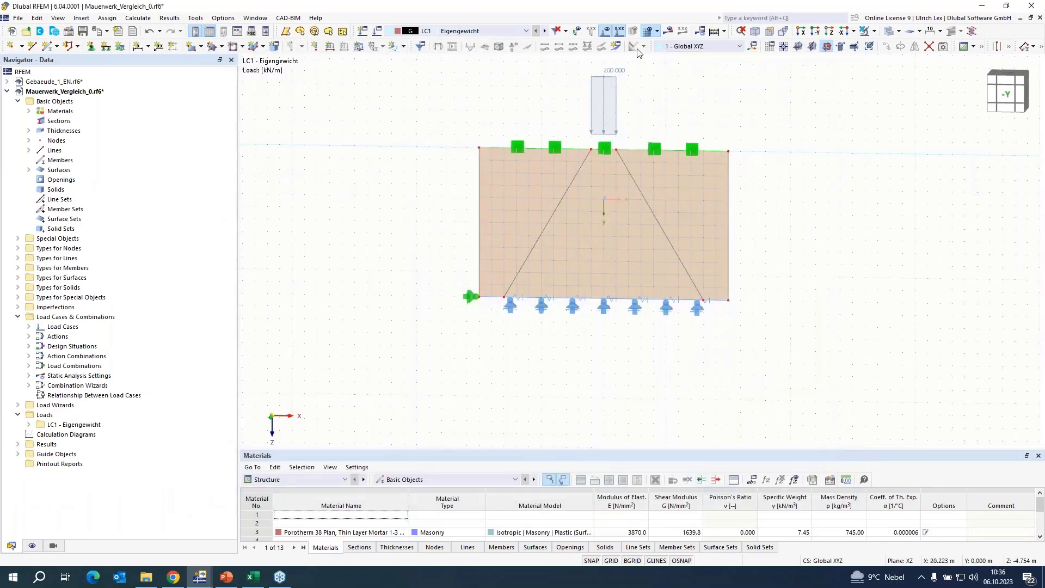
- Recalculate the wall with the 0.020 N/mm² limits and review the stress trajectories and base reactions
{"action": "left_click", "coordinate": [671, 32]}
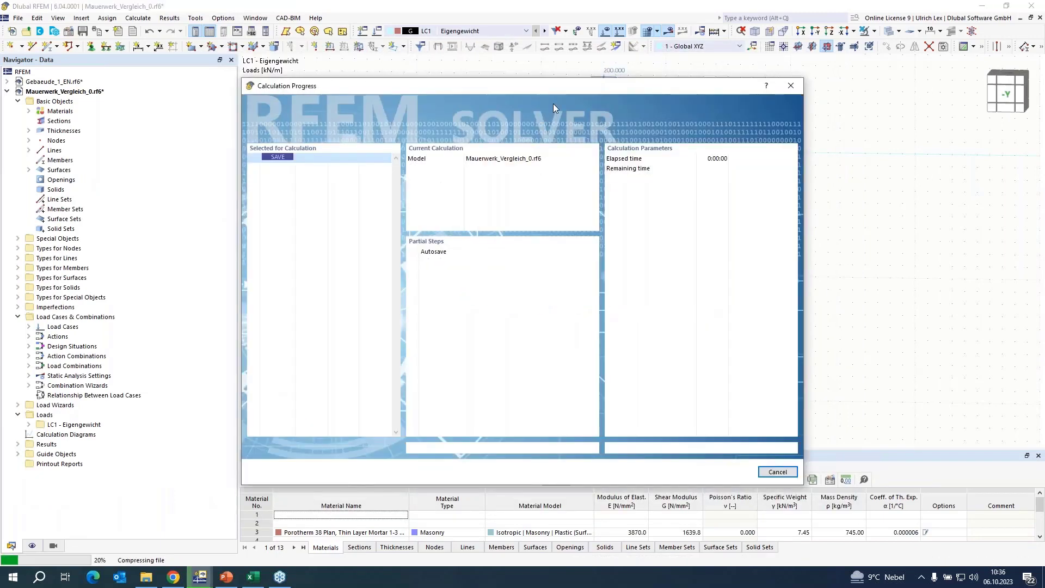
{"action": "left_click_drag", "start_coordinate": [504, 100], "coordinate": [465, 109]}
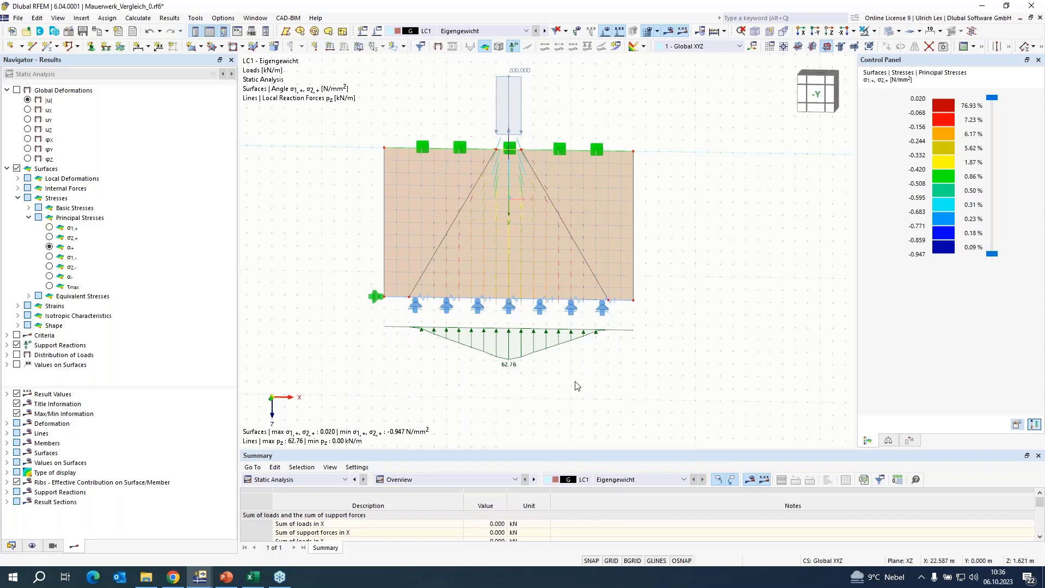
{"action": "scroll", "coordinate": [618, 417], "scroll_direction": "down", "scroll_amount": 1}
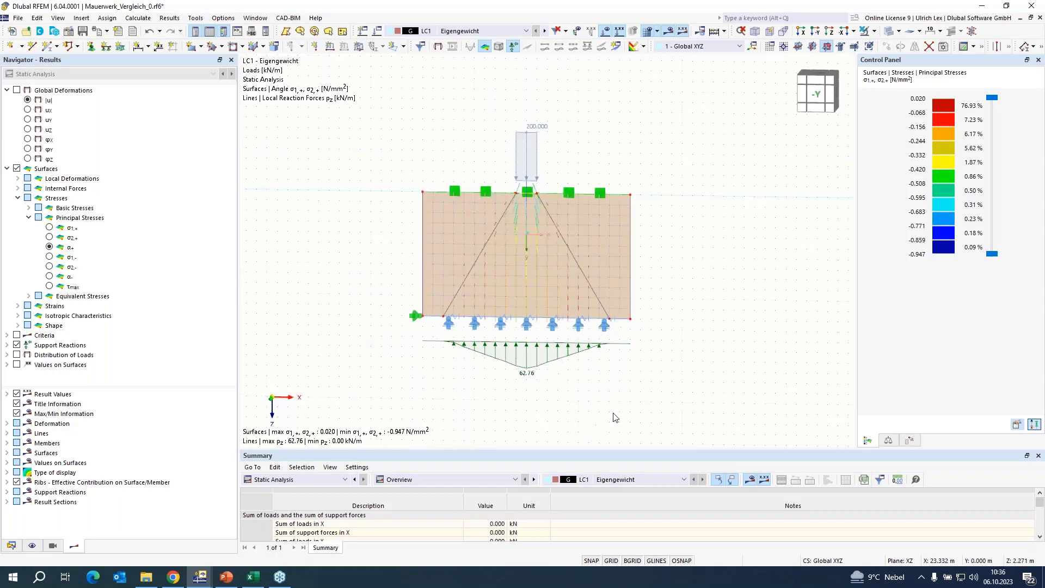
{"action": "scroll", "coordinate": [615, 418], "scroll_direction": "up", "scroll_amount": 1}
{"action": "scroll", "coordinate": [610, 417], "scroll_direction": "down", "scroll_amount": 1}
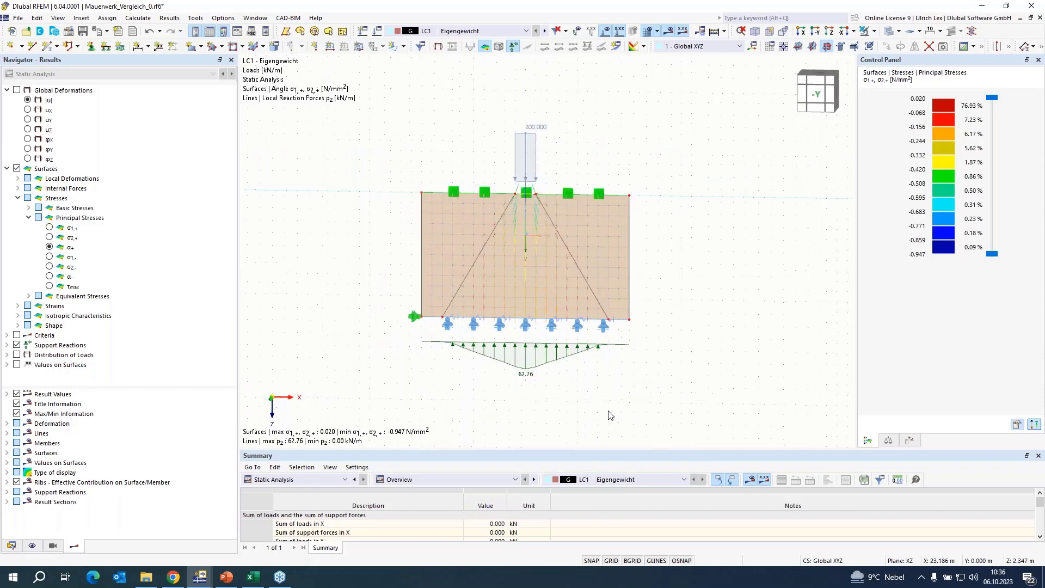
{"action": "scroll", "coordinate": [677, 336], "scroll_direction": "up", "scroll_amount": 1}
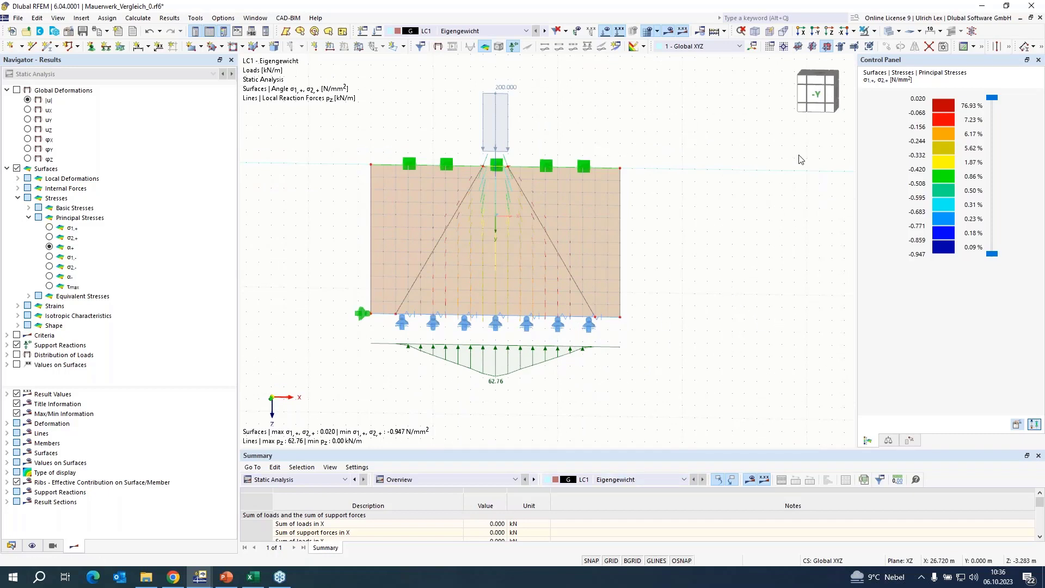
- Switch to the PowerPoint presentation and run the slide show from slide 14 to the Shear wall slide 16
{"action": "left_click", "coordinate": [224, 580]}
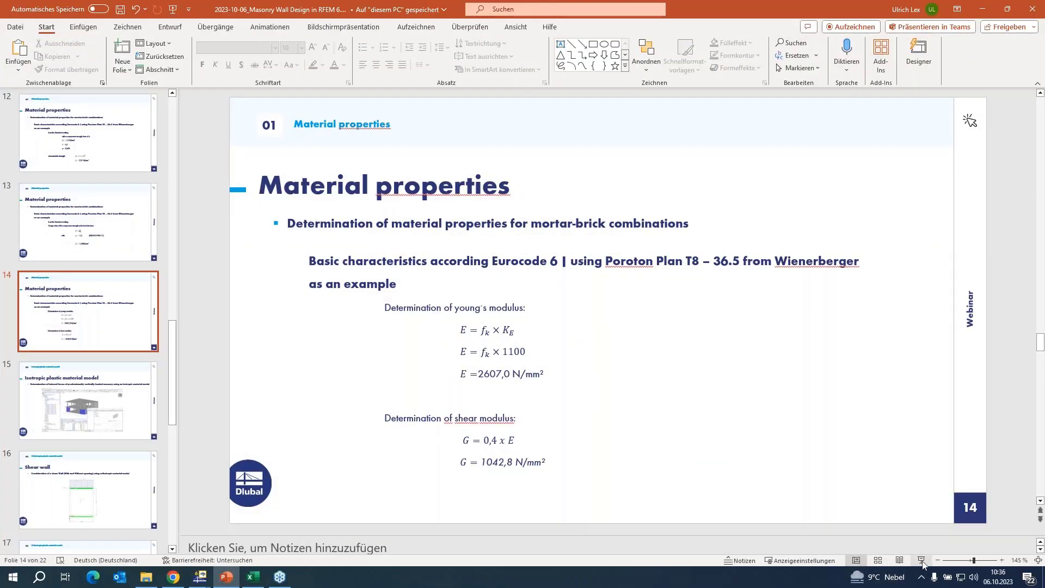
{"action": "left_click", "coordinate": [922, 561]}
{"action": "key", "text": "Right"}
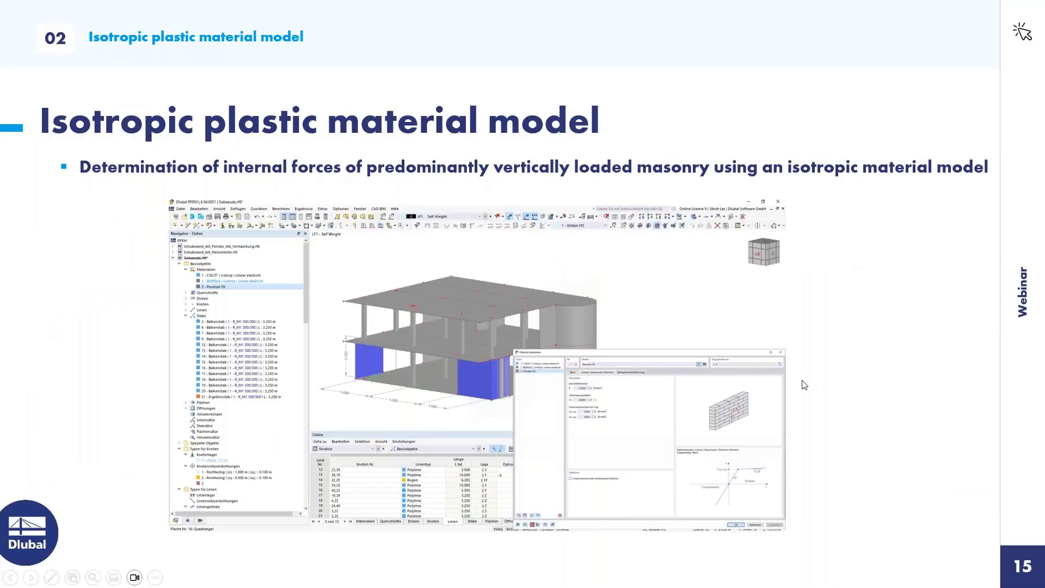
{"action": "key", "text": "Right"}
{"action": "key", "text": "Left"}
{"action": "key", "text": "Right"}
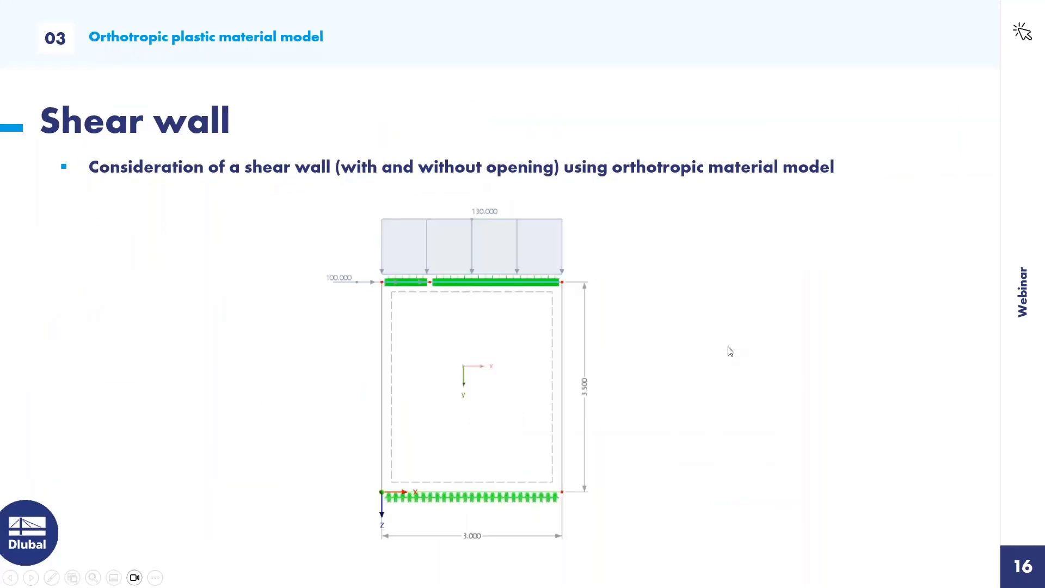
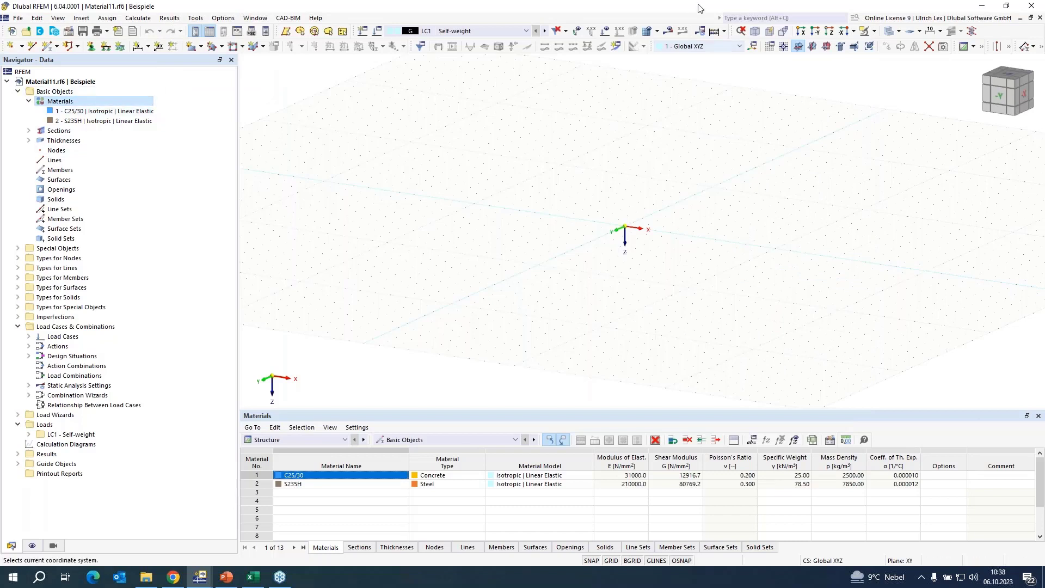
- Switch the work plane to XZ and start a new Masonry material with the Orthotropic | Masonry | Plastic (Surfaces) model
{"action": "left_click", "coordinate": [826, 46]}
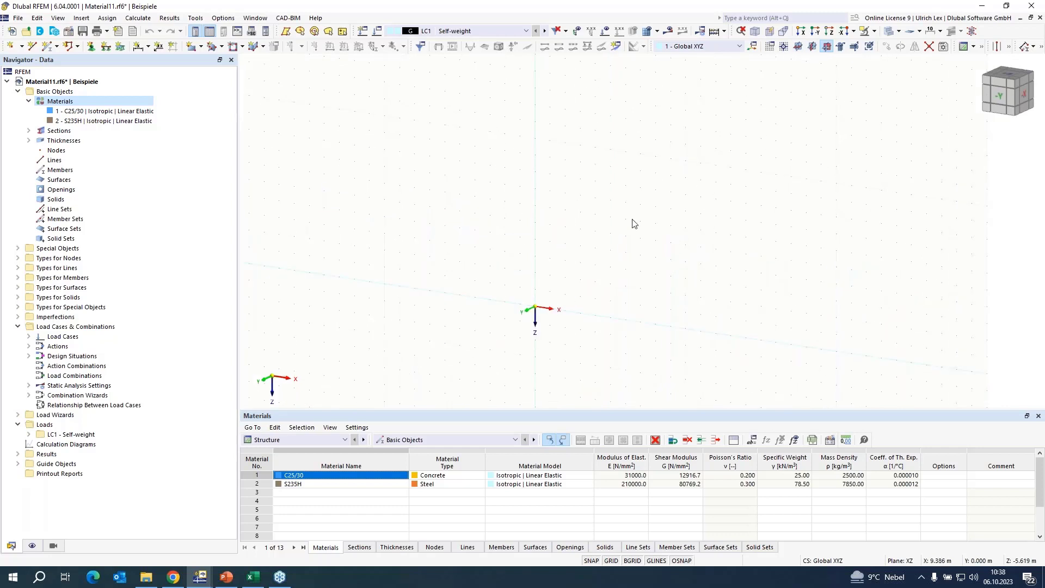
{"action": "right_click", "coordinate": [68, 106]}
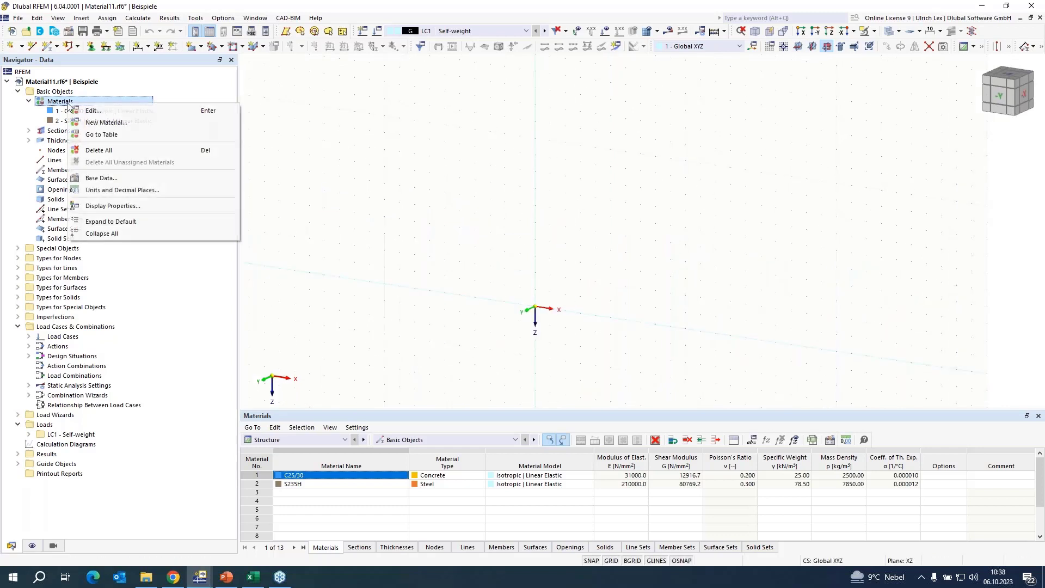
{"action": "left_click", "coordinate": [104, 121]}
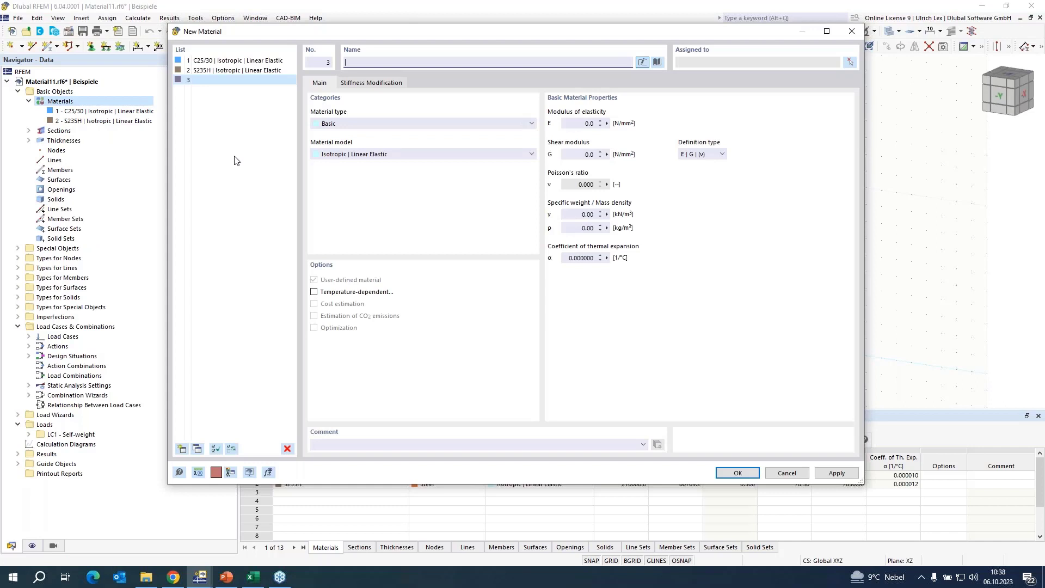
{"action": "left_click", "coordinate": [395, 124]}
{"action": "left_click", "coordinate": [389, 139]}
{"action": "left_click", "coordinate": [392, 154]}
{"action": "left_click", "coordinate": [399, 181]}
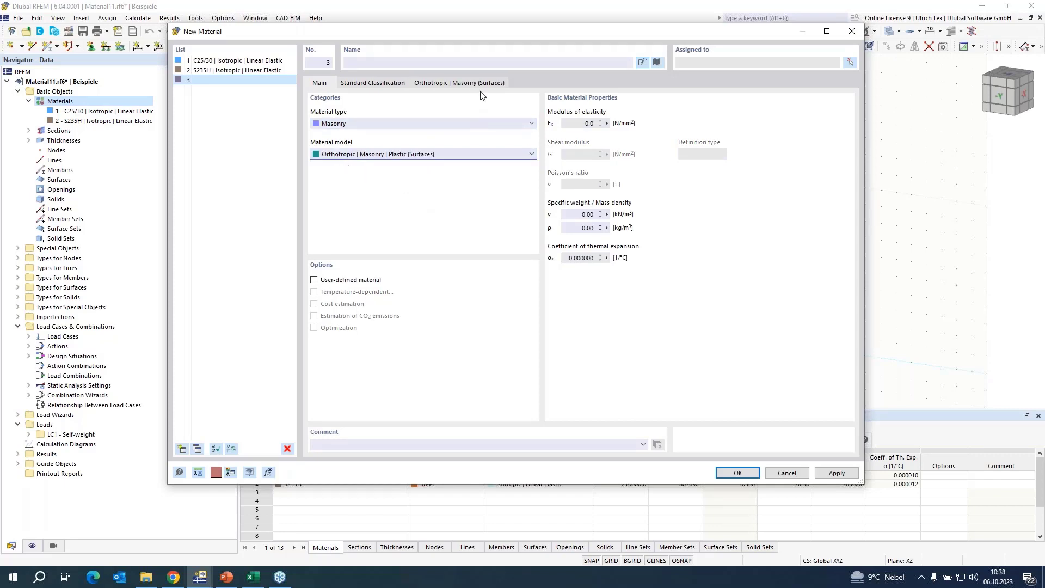
- Load Porotherm 25-38 Objekt LDF Plan, Thin Layer Mortar 1-3 mm, 5.14 N/mm² from the Wienerberger mortared masonry library and save the material
{"action": "left_click", "coordinate": [657, 62]}
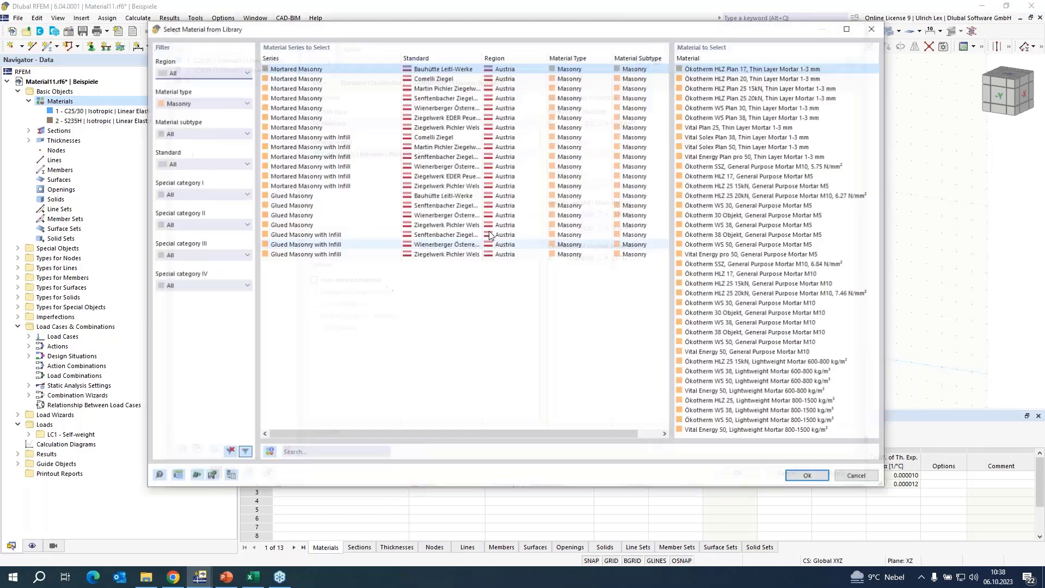
{"action": "left_click", "coordinate": [427, 109]}
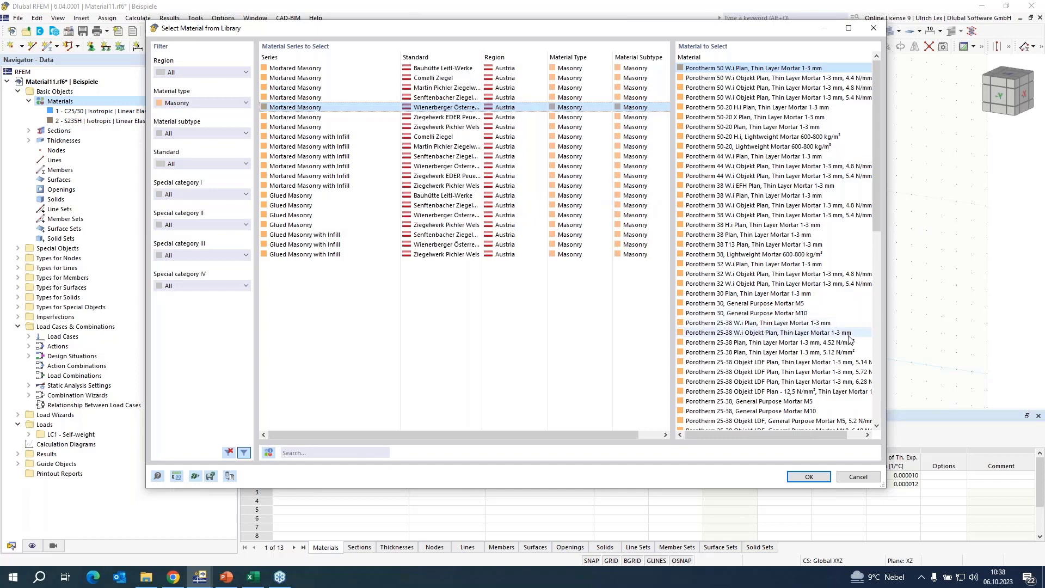
{"action": "left_click", "coordinate": [861, 364]}
{"action": "left_click", "coordinate": [809, 477]}
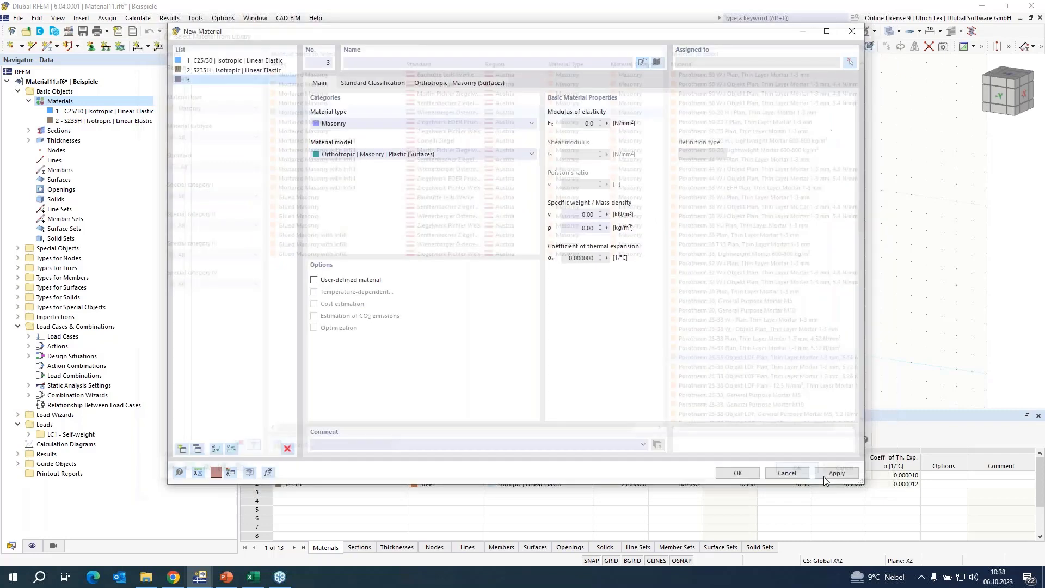
{"action": "left_click", "coordinate": [738, 472]}
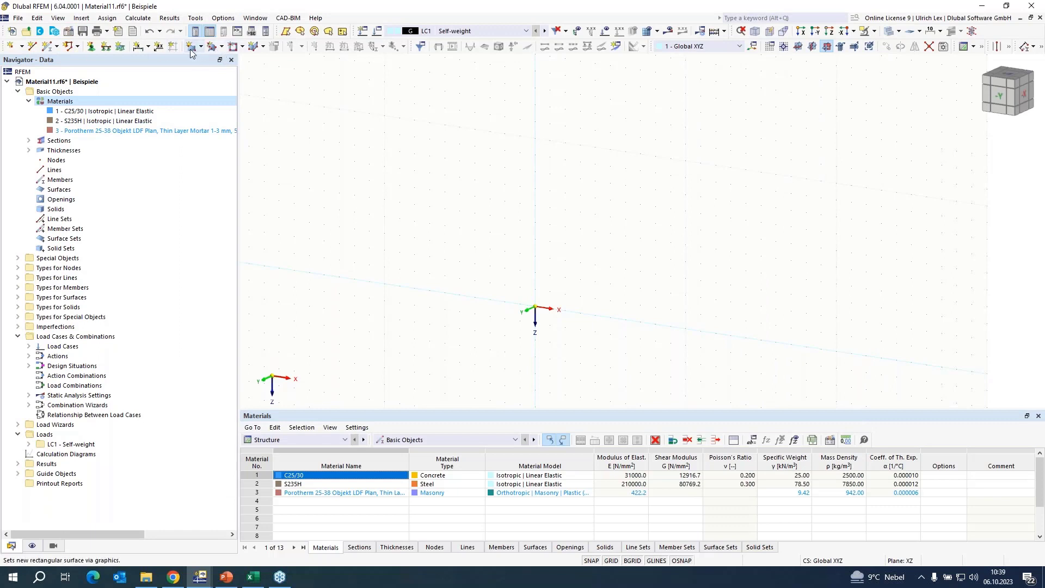
- Create a new uniform thickness of 250 mm using the Porotherm 25-38 Objekt LDF Plan masonry material
{"action": "left_click", "coordinate": [29, 150]}
{"action": "right_click", "coordinate": [54, 151]}
{"action": "left_click", "coordinate": [84, 173]}
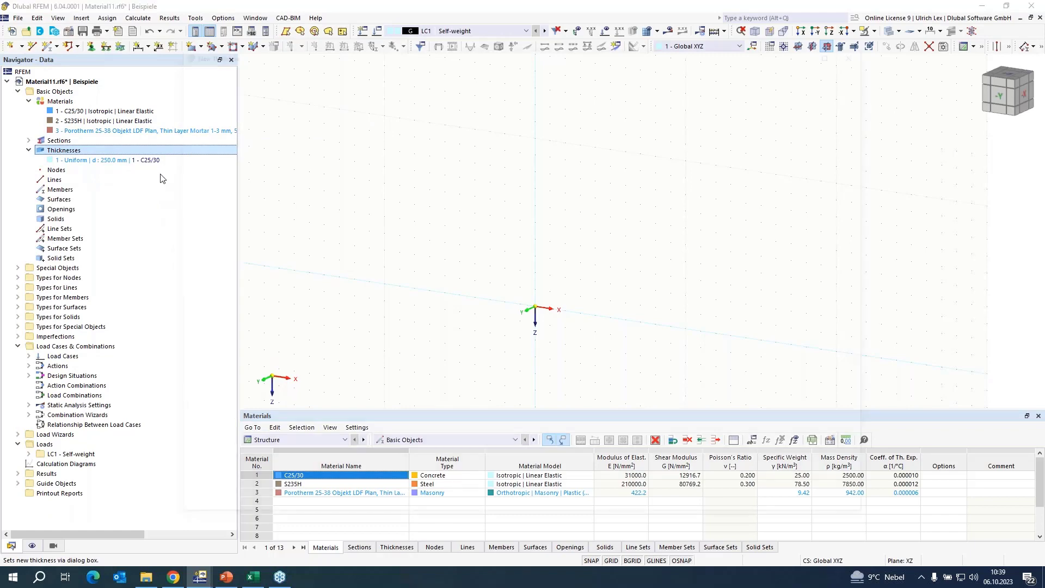
{"action": "left_click", "coordinate": [434, 161]}
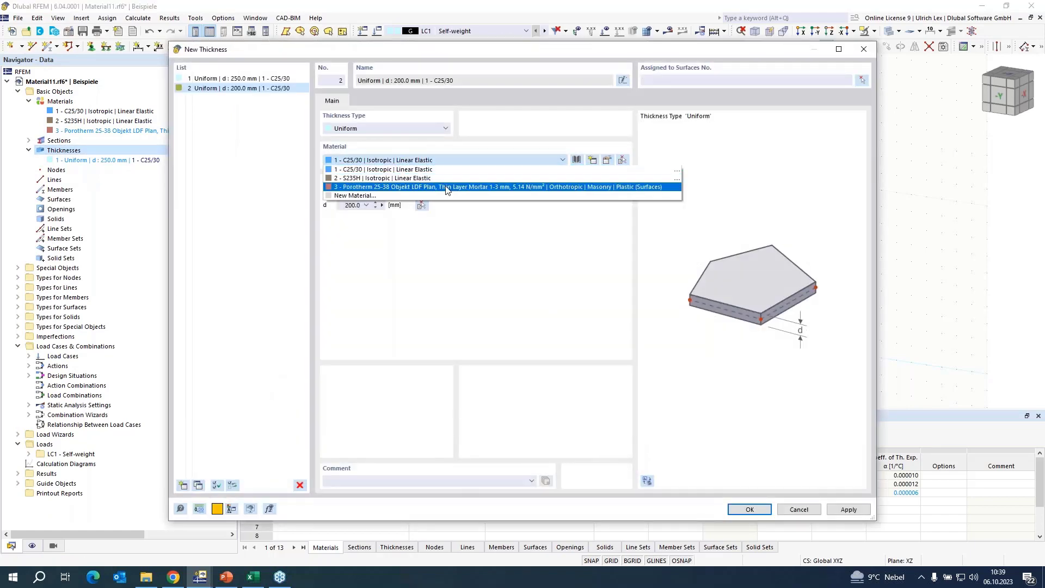
{"action": "left_click", "coordinate": [447, 180]}
{"action": "double_click", "coordinate": [353, 205]}
{"action": "type", "text": "250"}
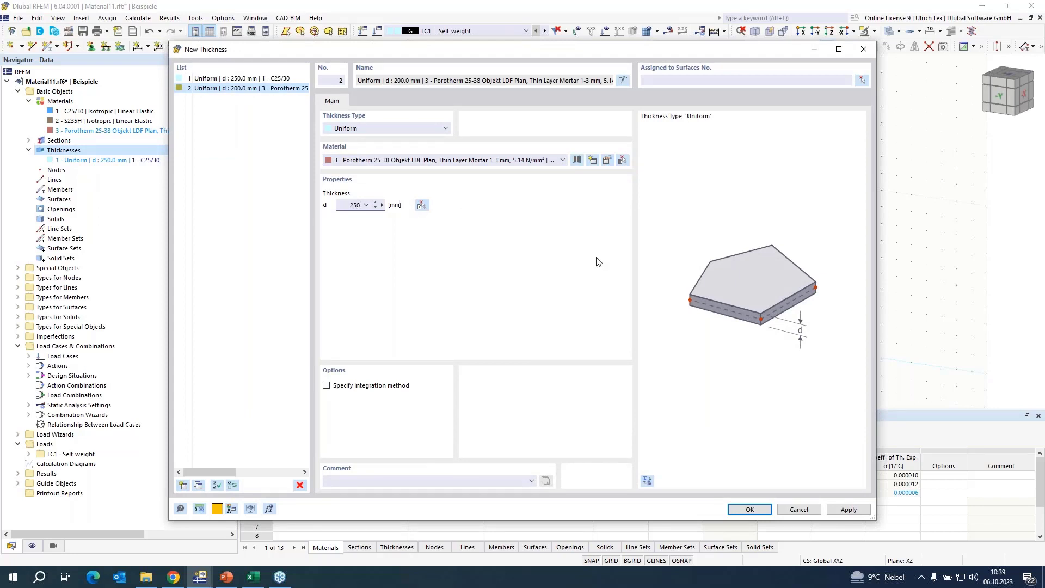
{"action": "left_click", "coordinate": [749, 510]}
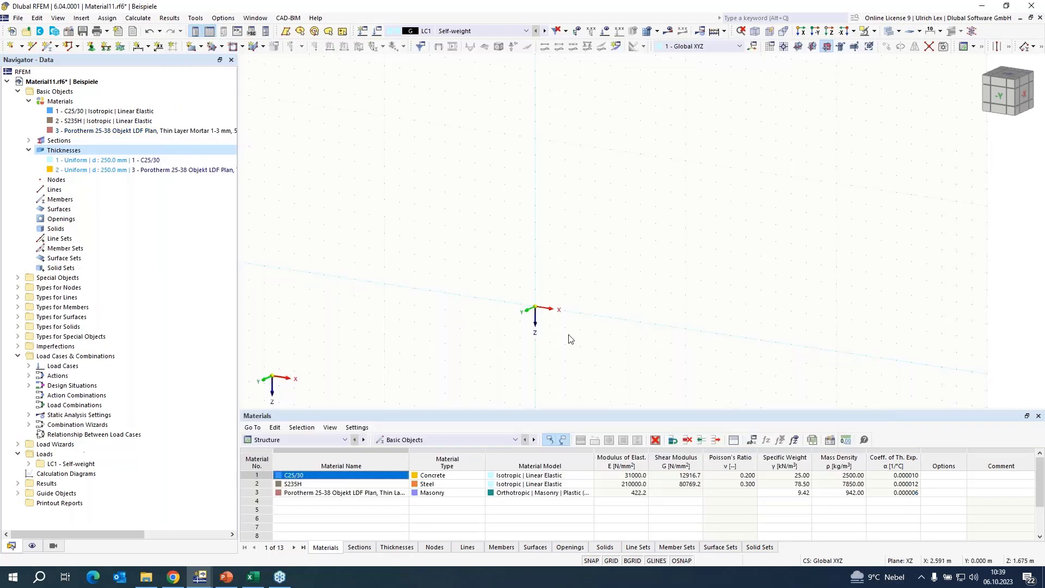
- Draw a rectangular surface with the 250 mm Porotherm thickness from the origin to X 6.000 m, Z -6.000 m
{"action": "left_click", "coordinate": [192, 46]}
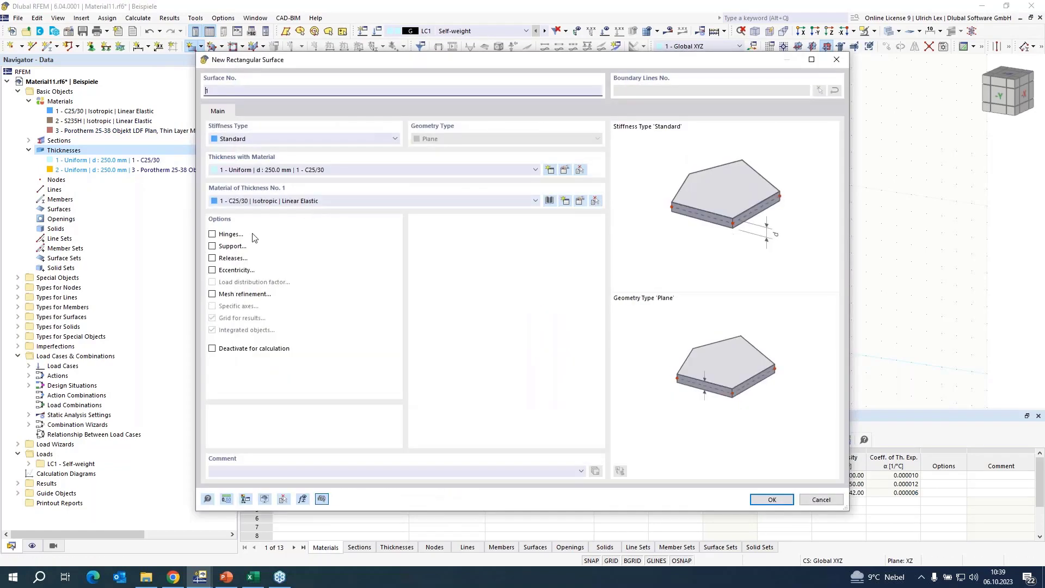
{"action": "left_click", "coordinate": [350, 169]}
{"action": "left_click", "coordinate": [354, 188]}
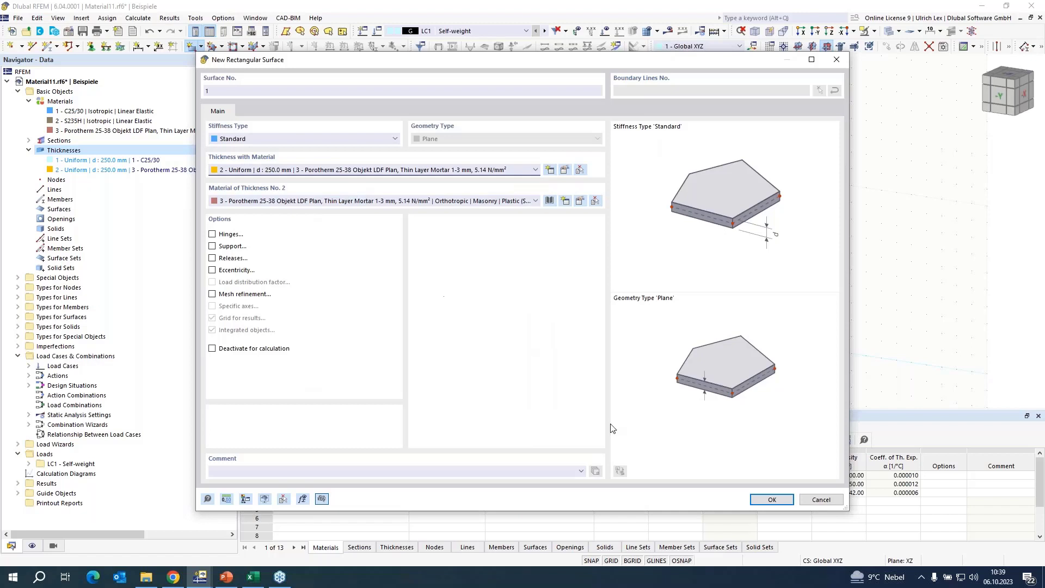
{"action": "left_click", "coordinate": [774, 499]}
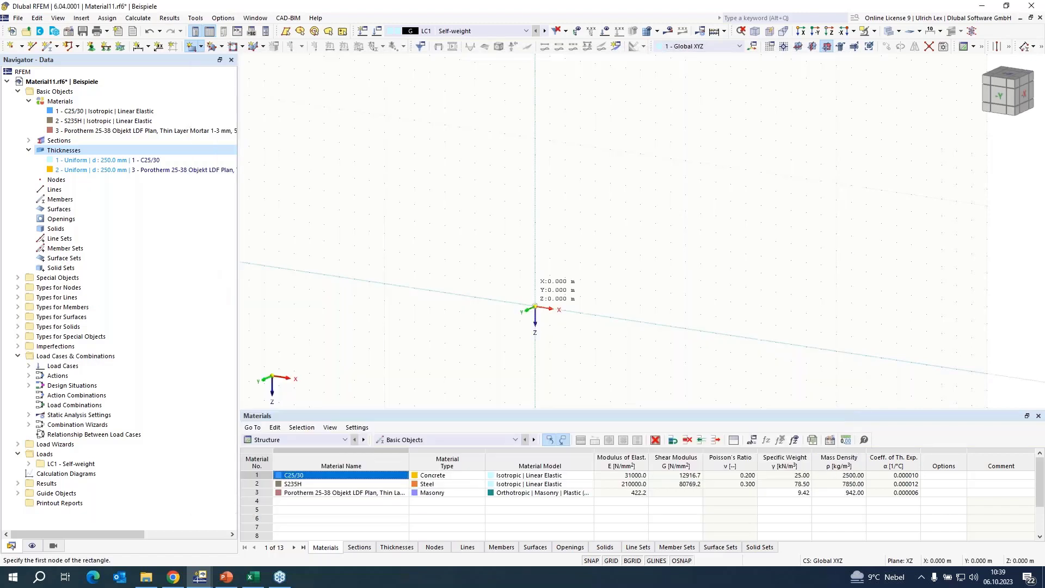
{"action": "left_click", "coordinate": [535, 309]}
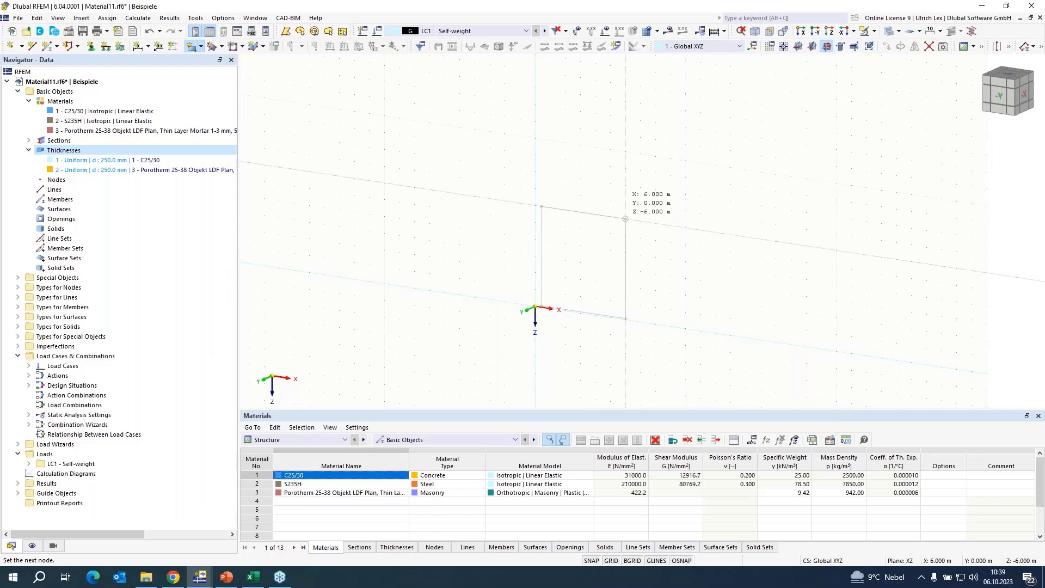
{"action": "key", "text": "Escape"}
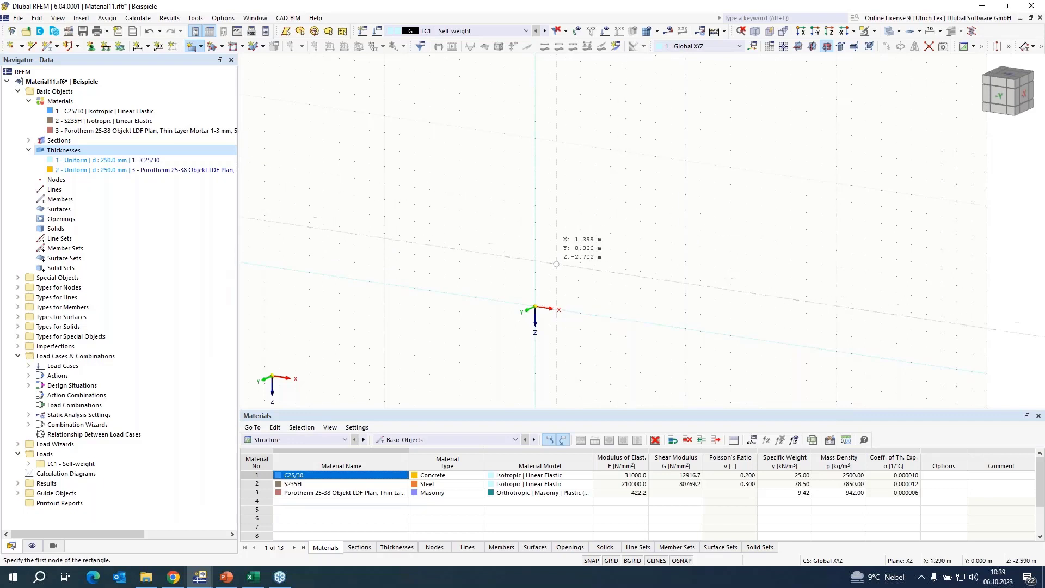
{"action": "left_click", "coordinate": [535, 309]}
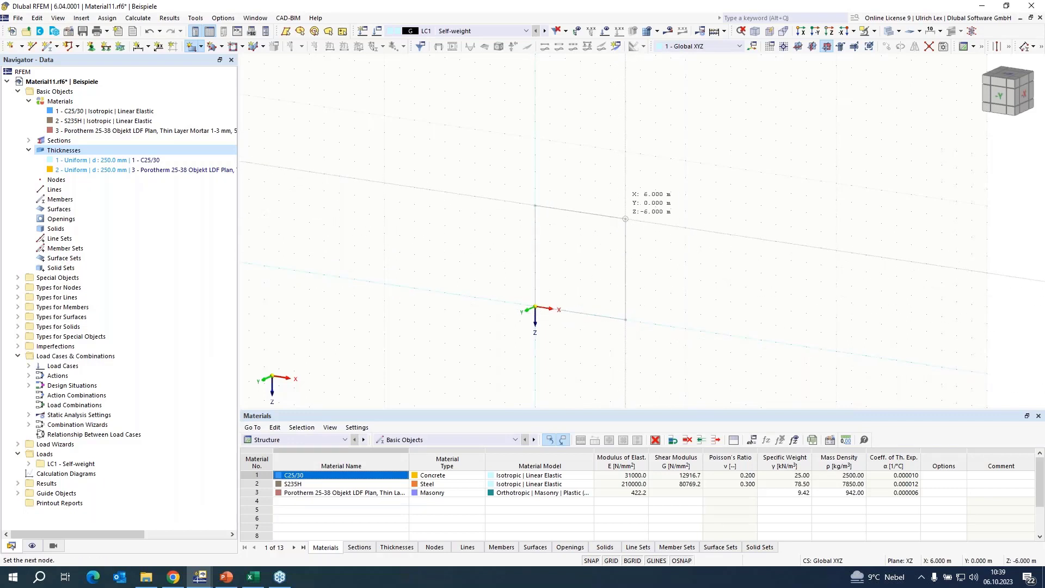
{"action": "left_click", "coordinate": [711, 236]}
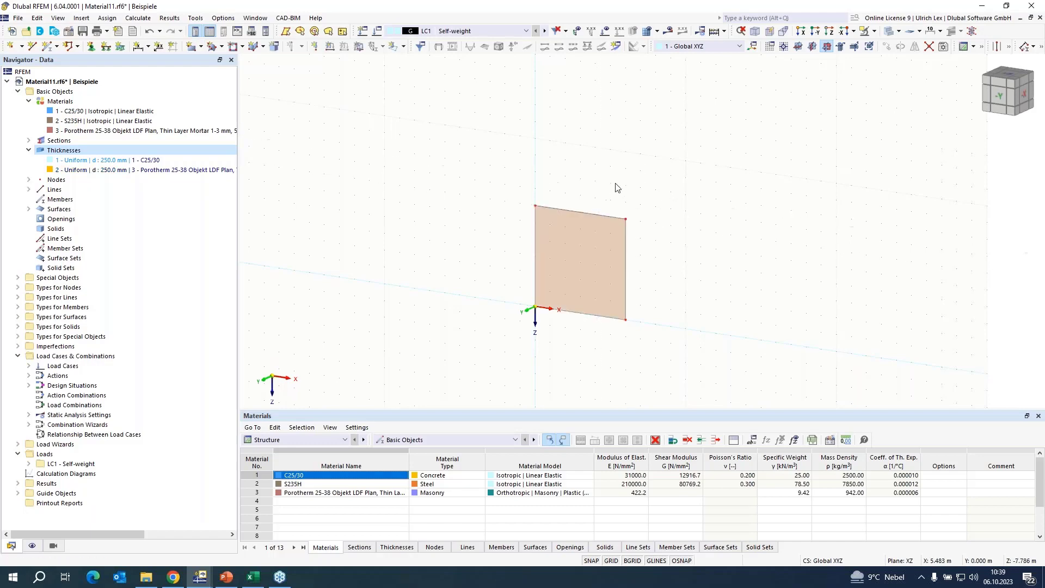
- Set the X coordinate of the two nodes at the wall's far vertical edge to 3 m
{"action": "double_click", "coordinate": [626, 321]}
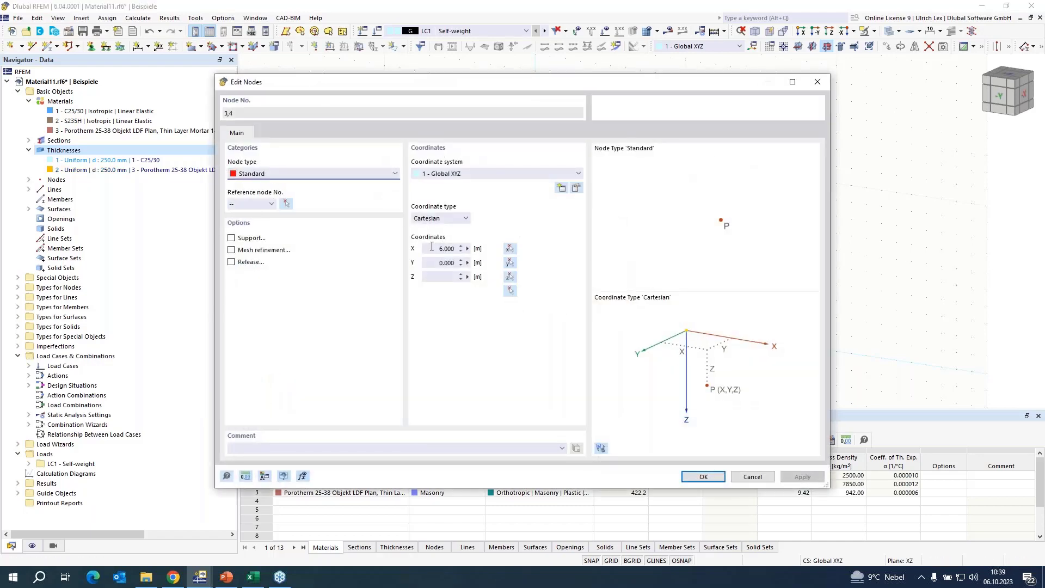
{"action": "left_click_drag", "start_coordinate": [443, 249], "coordinate": [478, 251]}
{"action": "type", "text": "3"}
{"action": "key", "text": "Return"}
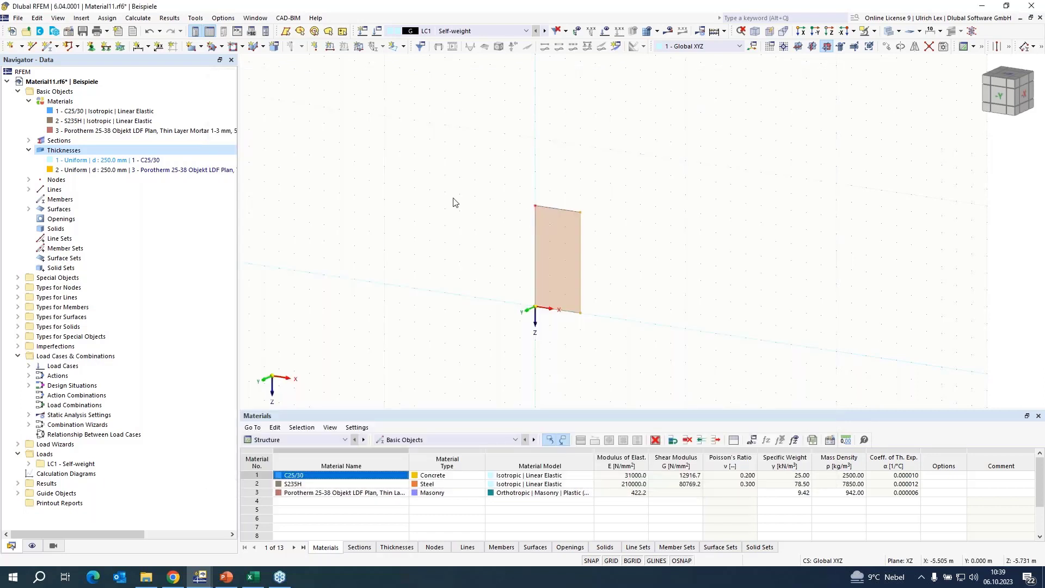
- Set the Z coordinate of the wall's two upper nodes to -3.5 m
{"action": "double_click", "coordinate": [580, 212]}
{"action": "double_click", "coordinate": [447, 276]}
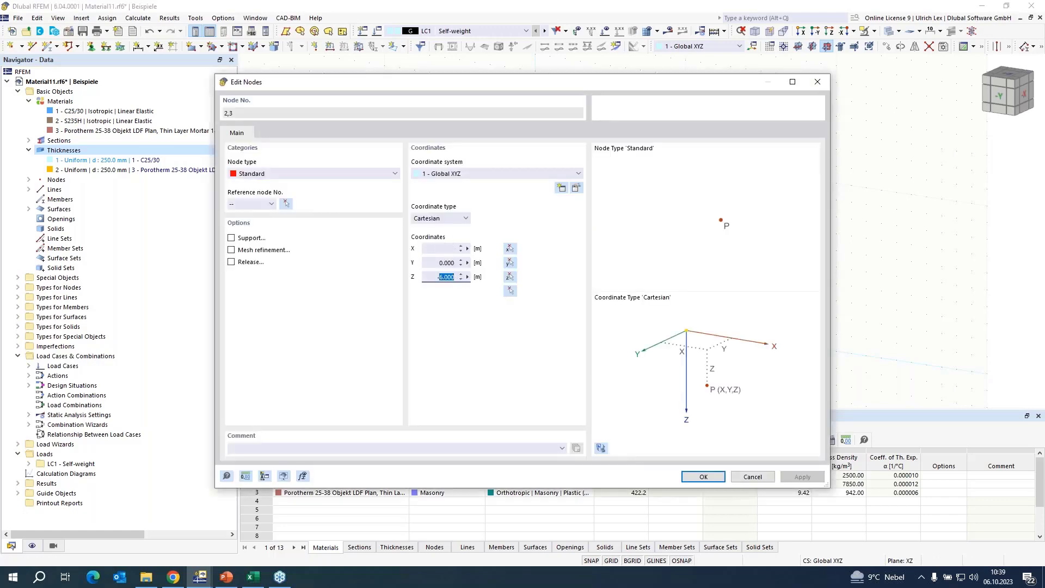
{"action": "type", "text": "3,5"}
{"action": "key", "text": "Return"}
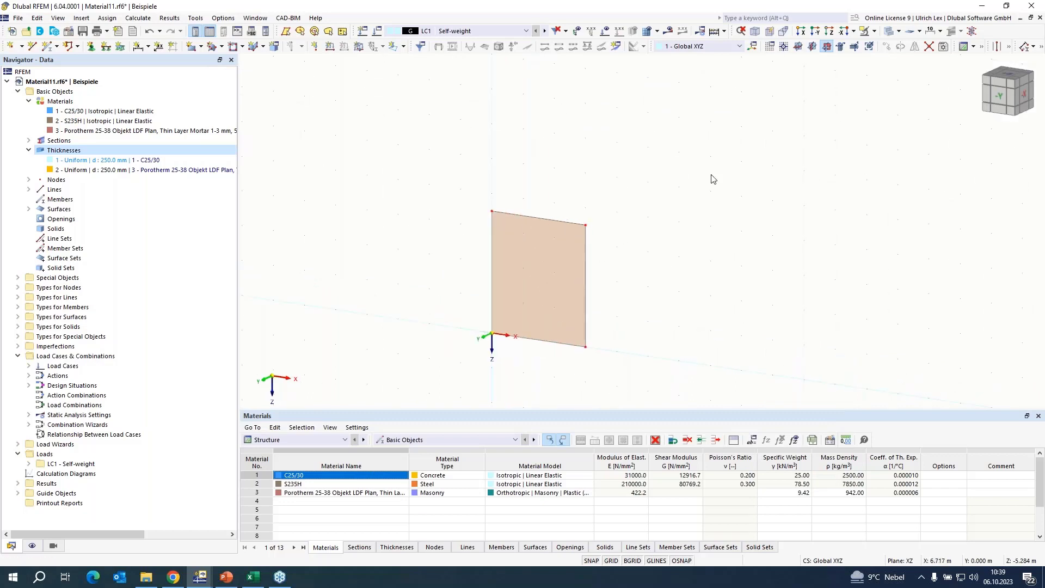
{"action": "scroll", "coordinate": [702, 181], "scroll_direction": "down", "scroll_amount": 1}
{"action": "scroll", "coordinate": [534, 311], "scroll_direction": "up", "scroll_amount": 2}
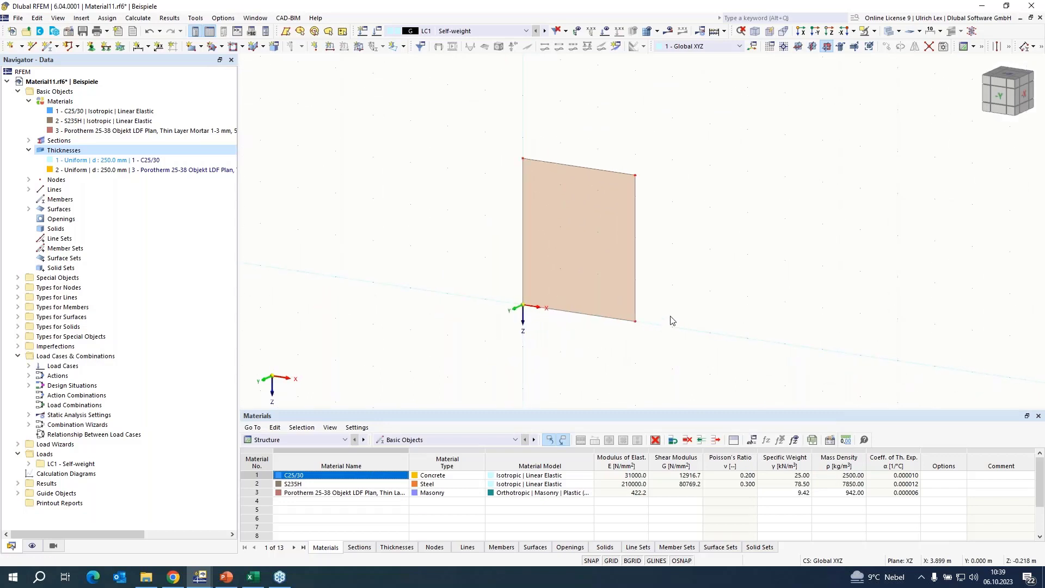
- Add a fixed rotation about X to the Hinged line support and assign it to the wall's base line
{"action": "left_click", "coordinate": [106, 51]}
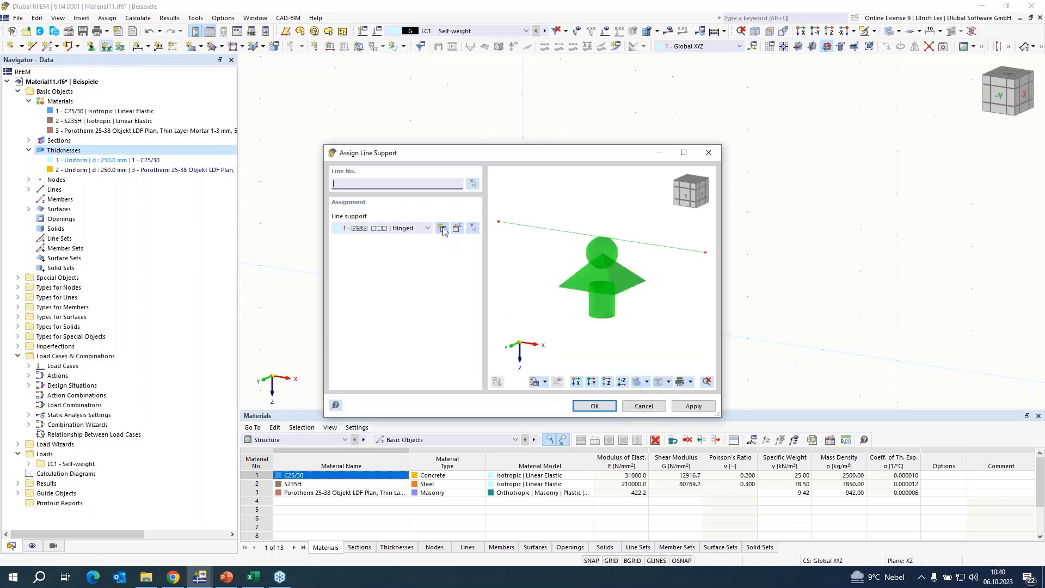
{"action": "left_click", "coordinate": [457, 228]}
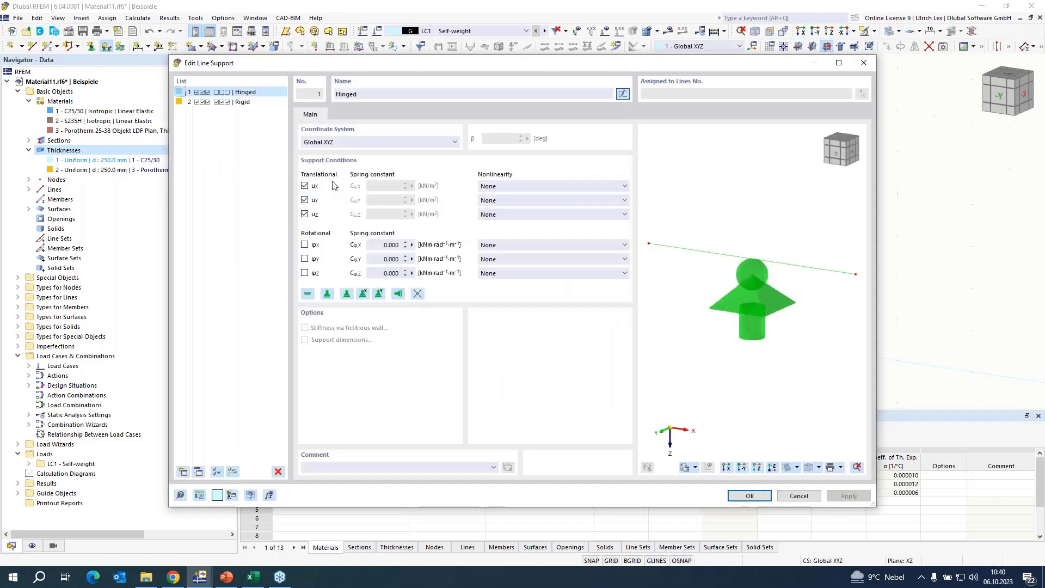
{"action": "left_click", "coordinate": [305, 245]}
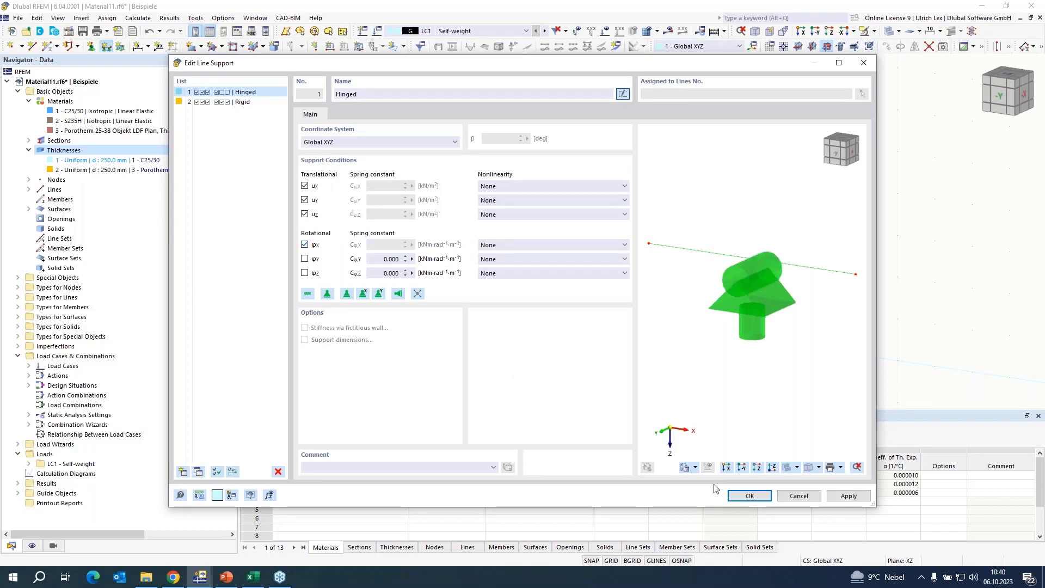
{"action": "left_click", "coordinate": [749, 500]}
{"action": "left_click", "coordinate": [610, 403]}
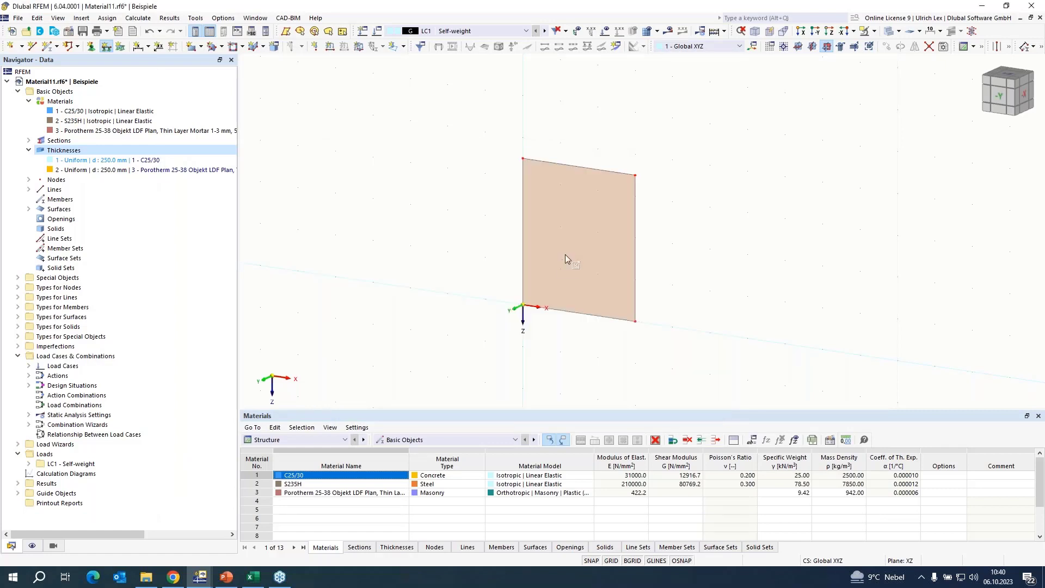
{"action": "left_click", "coordinate": [569, 314]}
{"action": "key", "text": "Escape"}
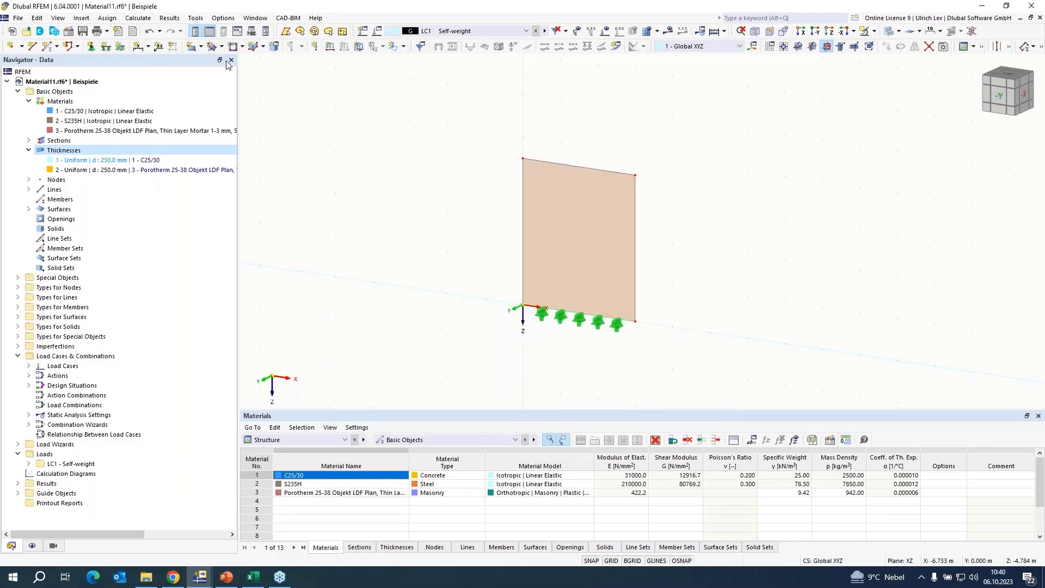
- Create a new line support that fixes only uY and has a rotational spring about X of 5 kNm/(rad·m)
{"action": "left_click", "coordinate": [105, 47]}
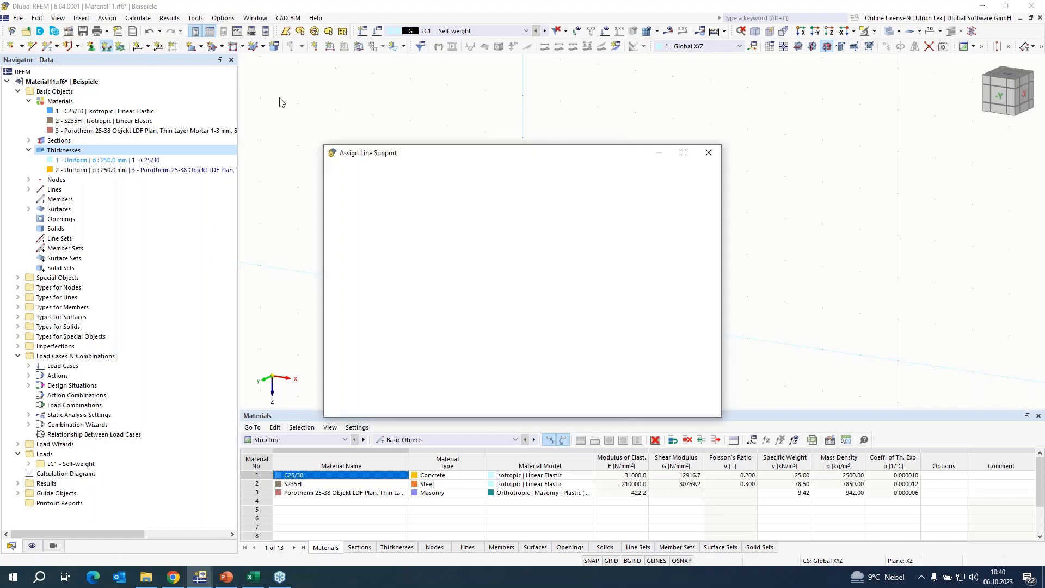
{"action": "left_click", "coordinate": [443, 229]}
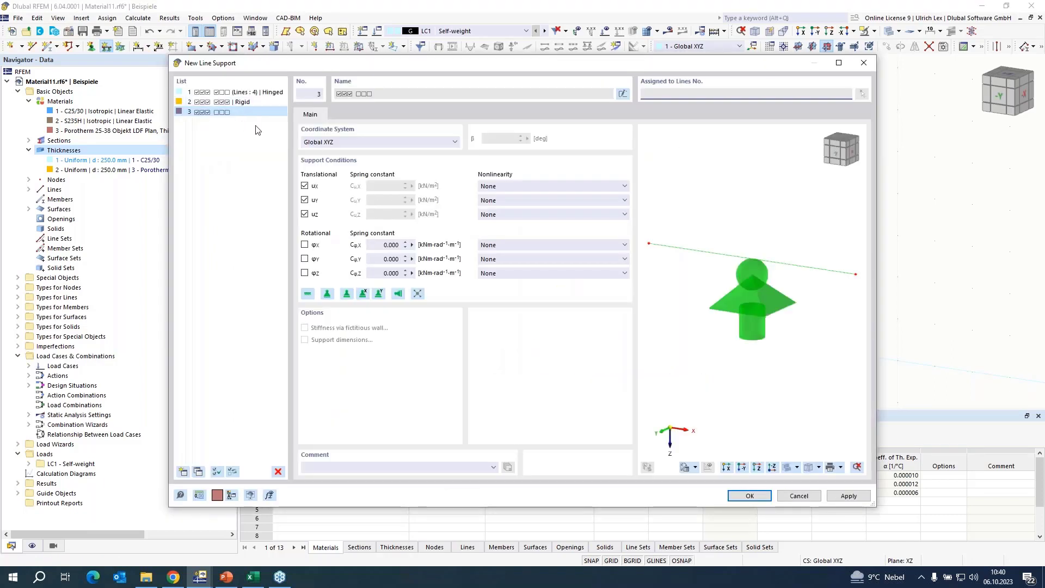
{"action": "left_click", "coordinate": [304, 214]}
{"action": "left_click", "coordinate": [305, 186]}
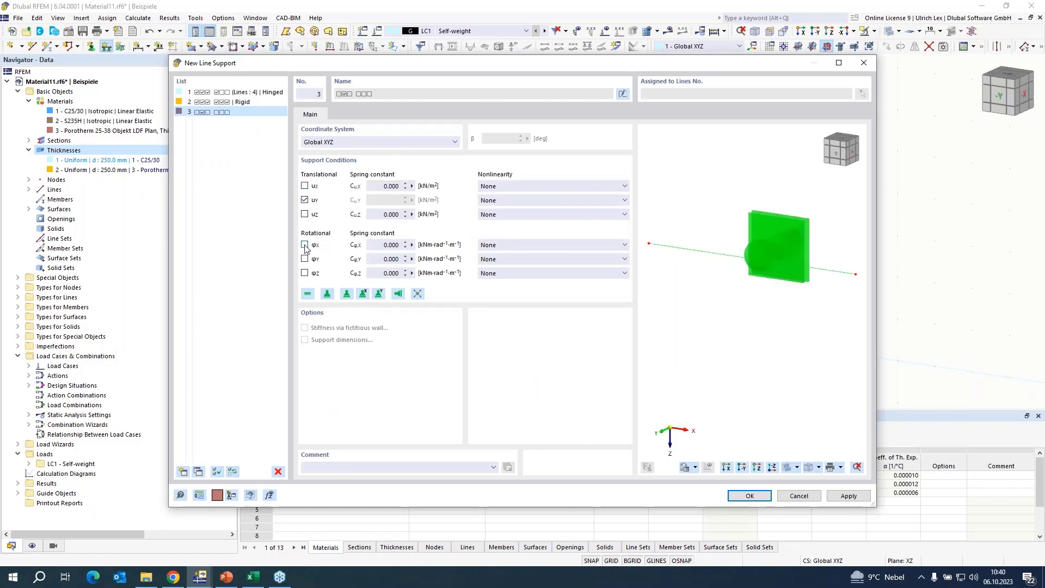
{"action": "left_click", "coordinate": [390, 244]}
{"action": "type", "text": "5"}
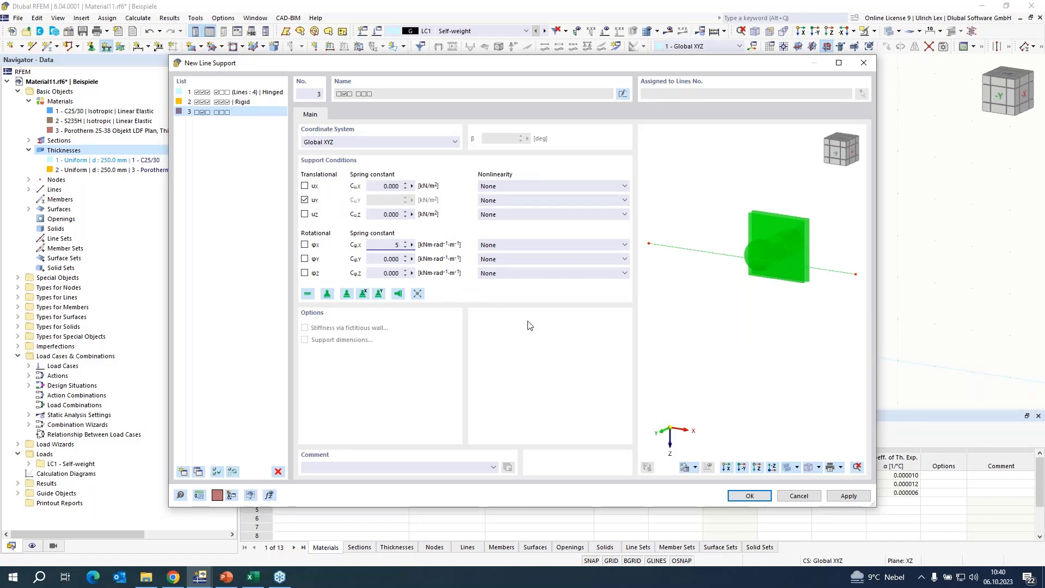
{"action": "left_click", "coordinate": [750, 496]}
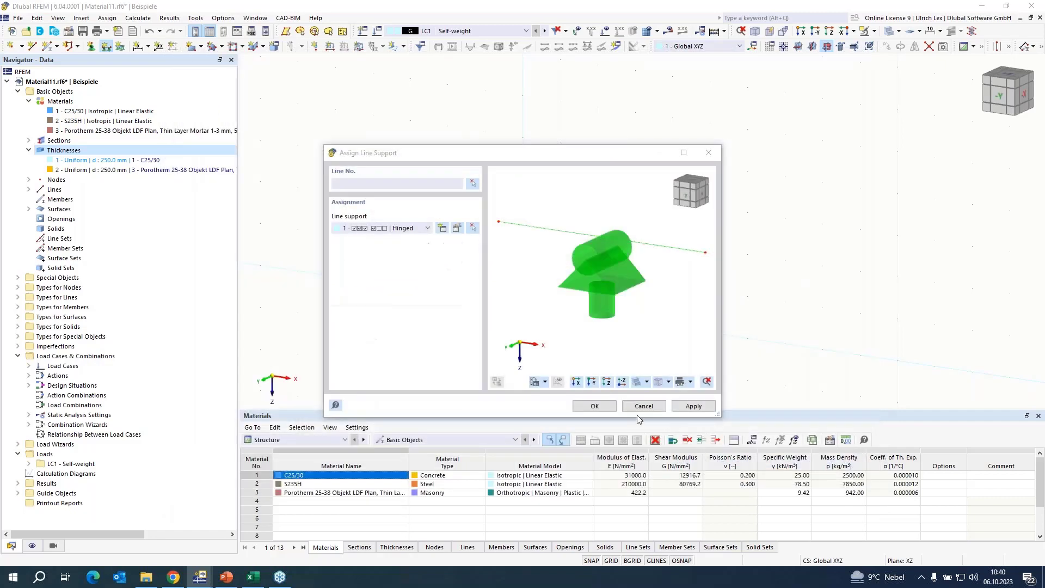
- Assign the new line support with the rotational spring to the wall's top line
{"action": "left_click", "coordinate": [594, 408]}
{"action": "left_click", "coordinate": [610, 171]}
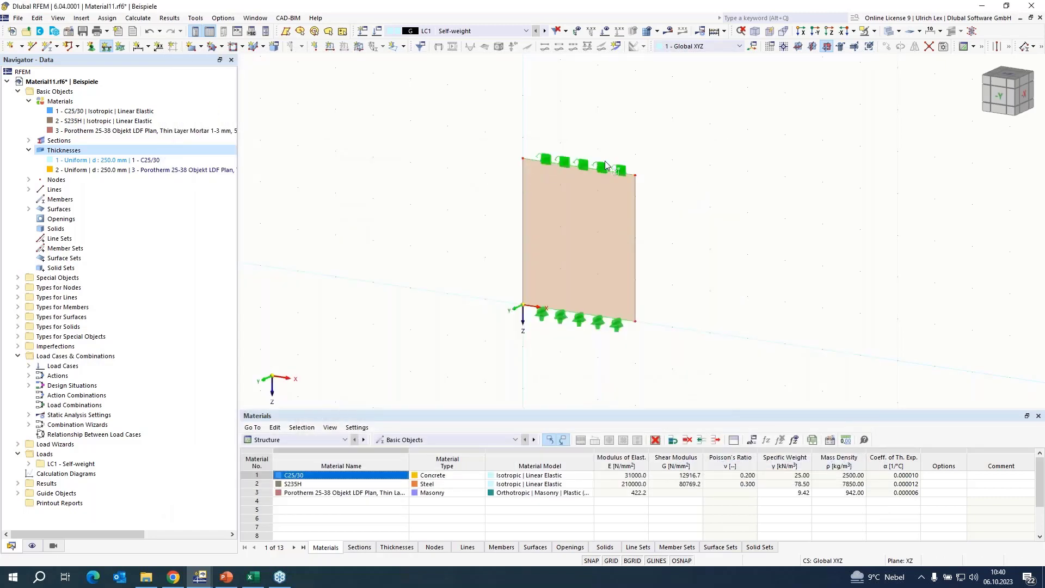
{"action": "scroll", "coordinate": [654, 152], "scroll_direction": "up", "scroll_amount": 2}
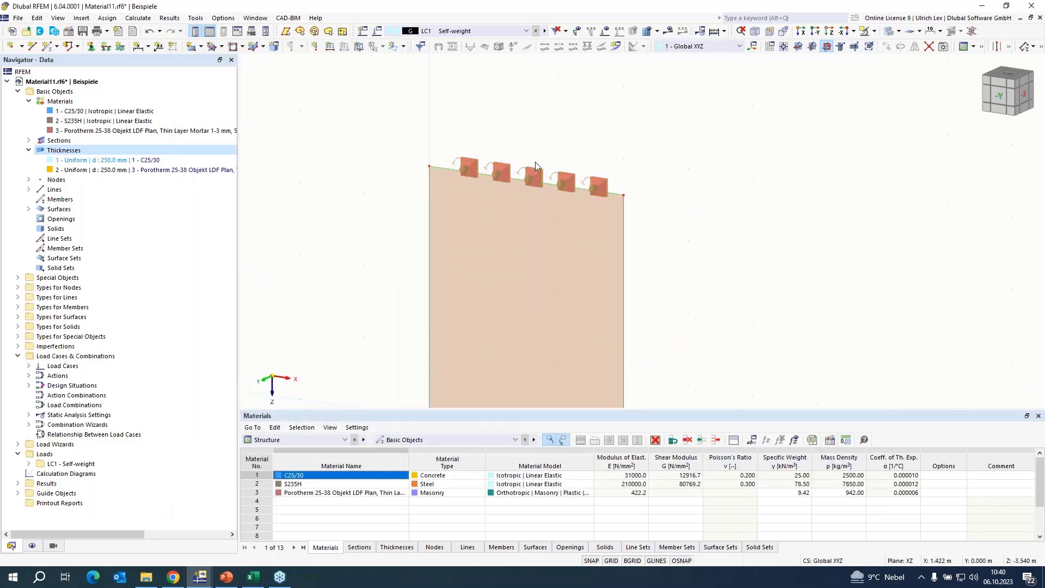
{"action": "middle_click_drag", "start_coordinate": [711, 285], "coordinate": [741, 275], "text": "ctrl"}
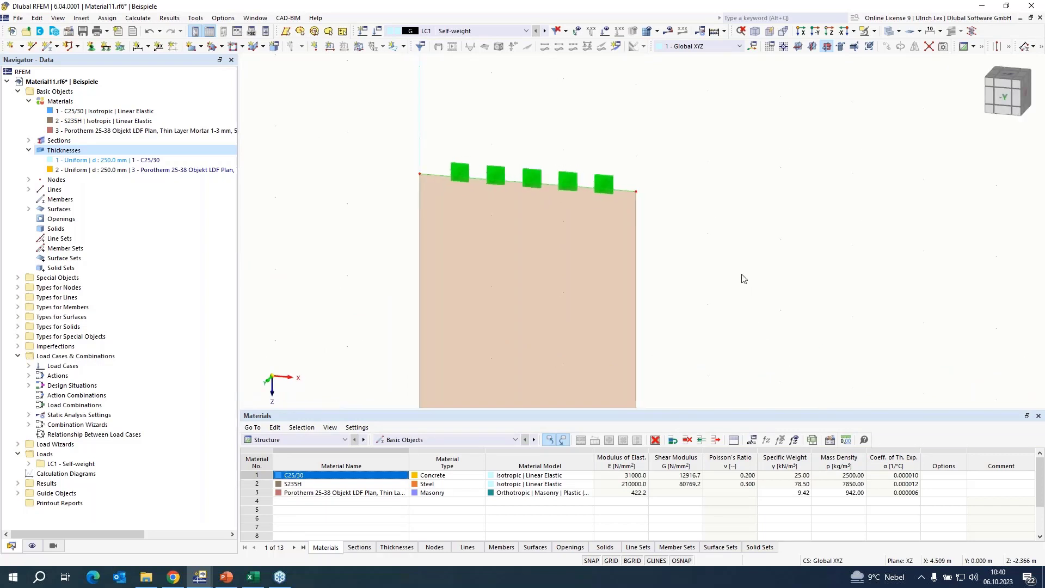
{"action": "scroll", "coordinate": [604, 131], "scroll_direction": "up", "scroll_amount": 1}
{"action": "scroll", "coordinate": [480, 218], "scroll_direction": "up", "scroll_amount": 1}
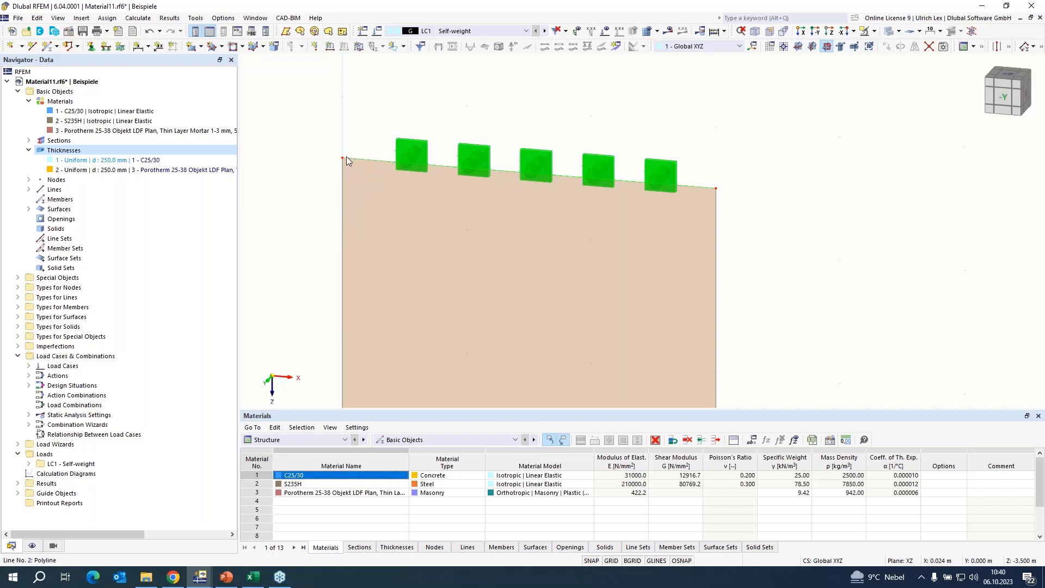
- Divide the wall's top line by distance, placing the new node 0.8 m from the line start
{"action": "right_click", "coordinate": [380, 159]}
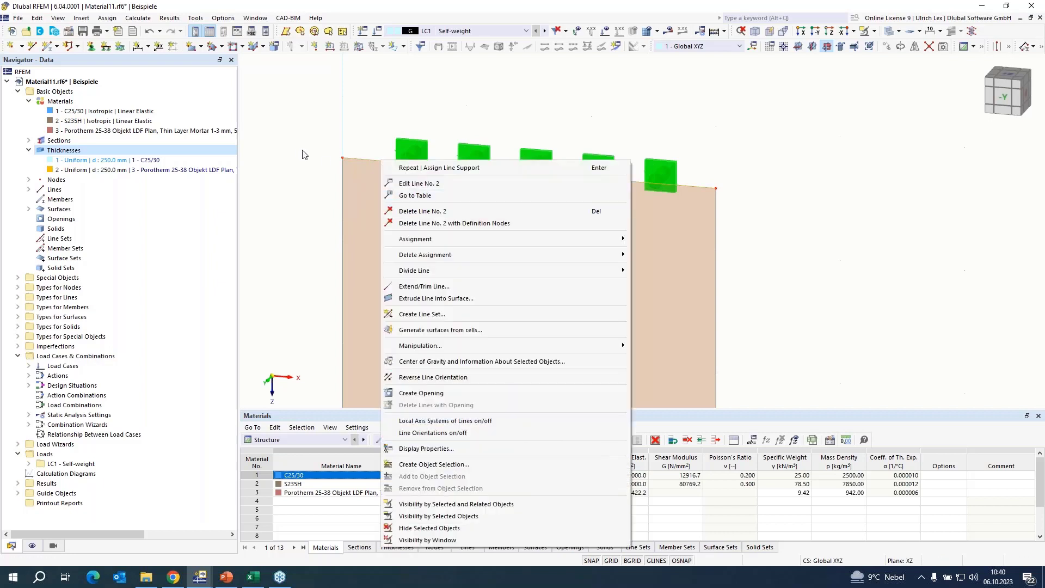
{"action": "left_click", "coordinate": [320, 183]}
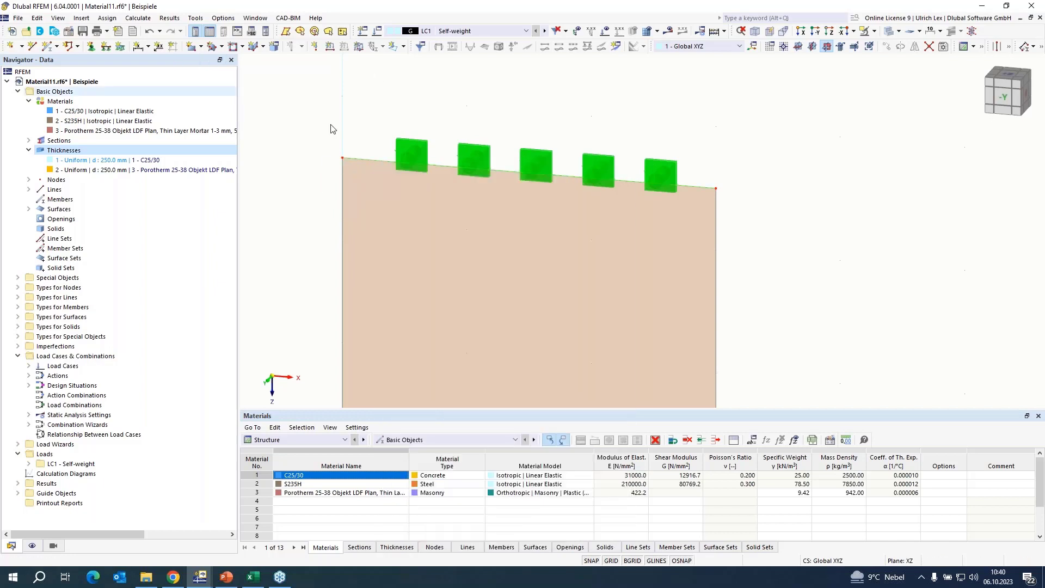
{"action": "right_click", "coordinate": [387, 162]}
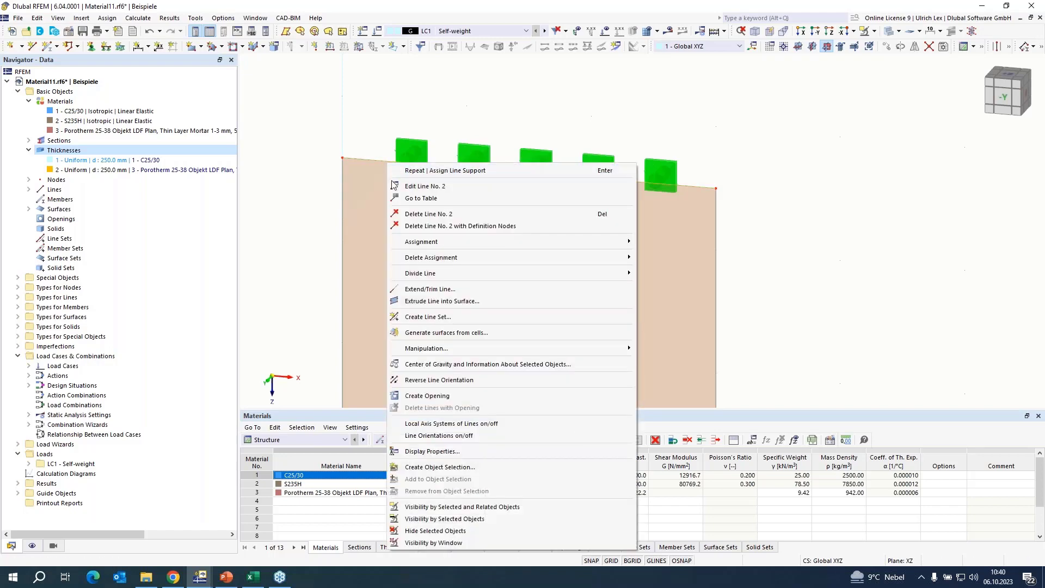
{"action": "left_click", "coordinate": [330, 233]}
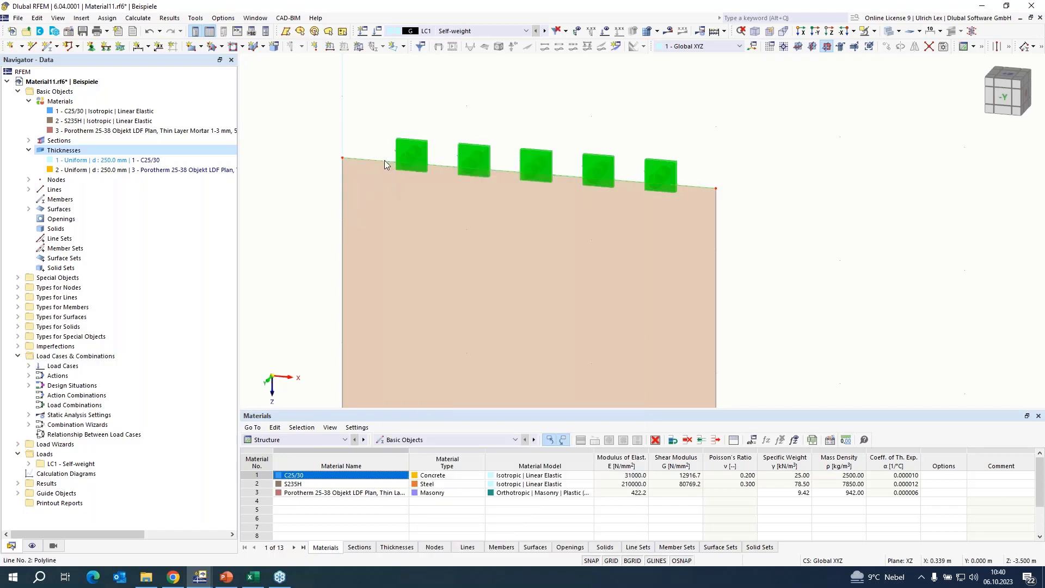
{"action": "right_click", "coordinate": [385, 160]}
{"action": "mouse_move", "coordinate": [578, 271]}
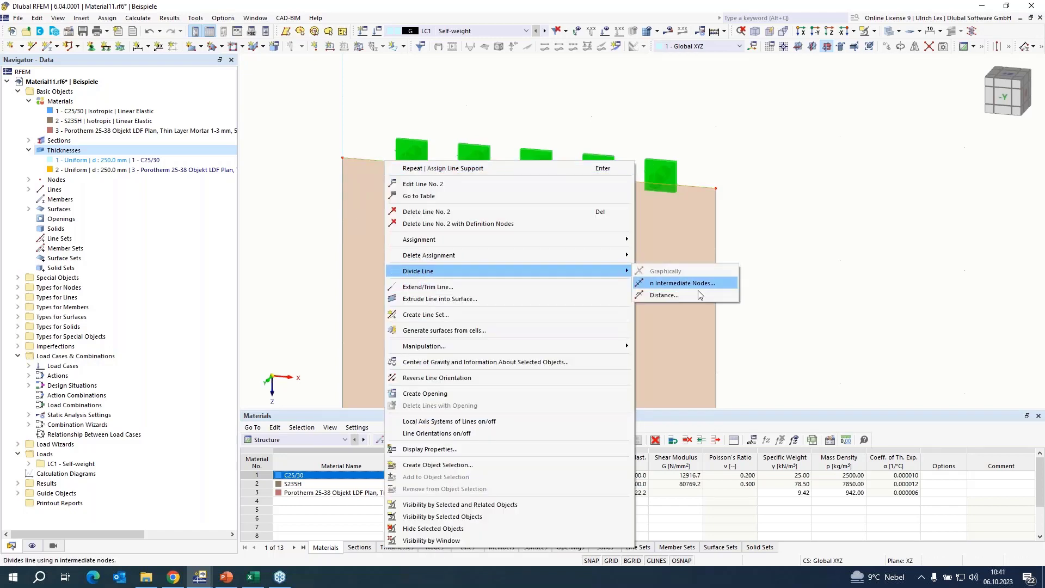
{"action": "left_click", "coordinate": [687, 296]}
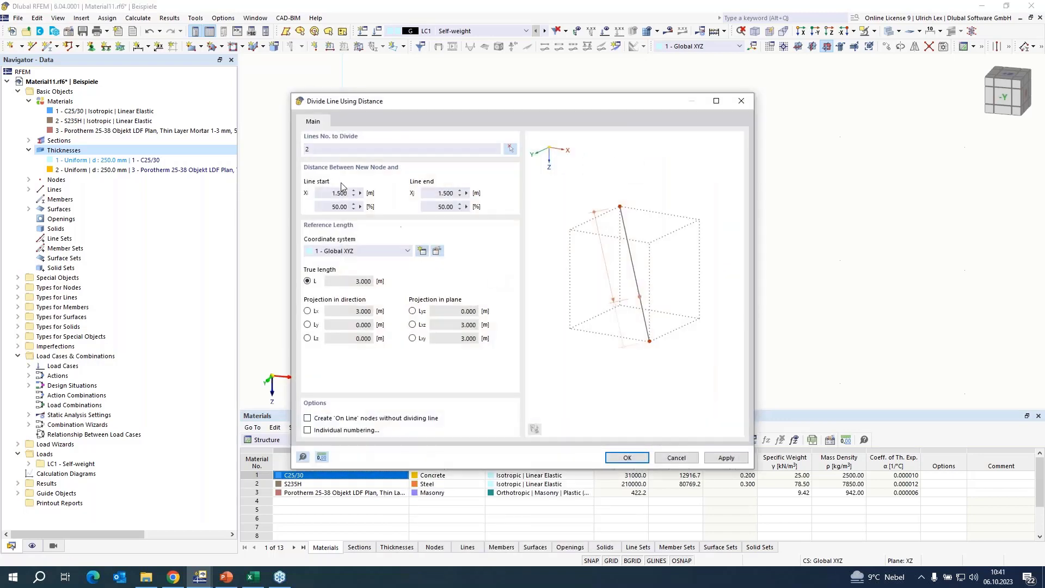
{"action": "left_click", "coordinate": [327, 194]}
{"action": "type", "text": "0,8"}
{"action": "key", "text": "Return"}
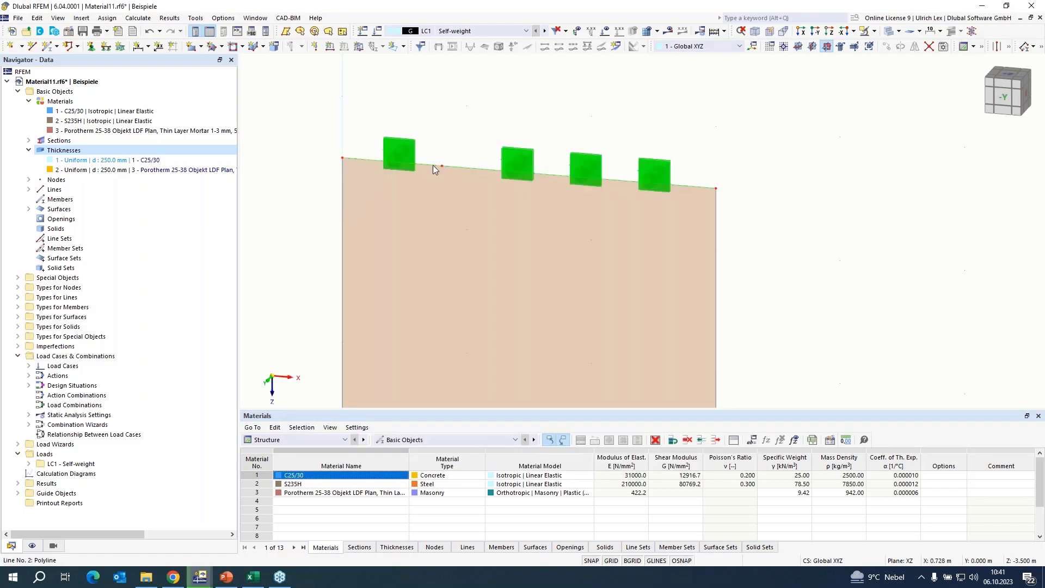
- Create members with the R 50 section in S235H steel along both segments of the wall's top edge
{"action": "scroll", "coordinate": [456, 117], "scroll_direction": "down", "scroll_amount": 2}
{"action": "scroll", "coordinate": [456, 117], "scroll_direction": "down", "scroll_amount": 1}
{"action": "middle_click_drag", "start_coordinate": [647, 205], "coordinate": [614, 221], "text": "ctrl"}
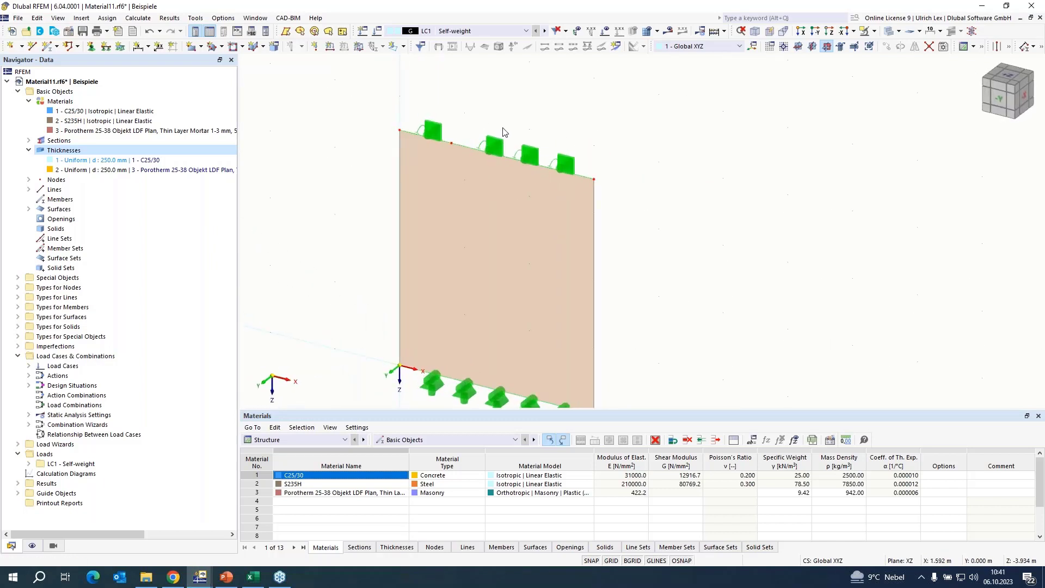
{"action": "scroll", "coordinate": [503, 132], "scroll_direction": "down", "scroll_amount": 1}
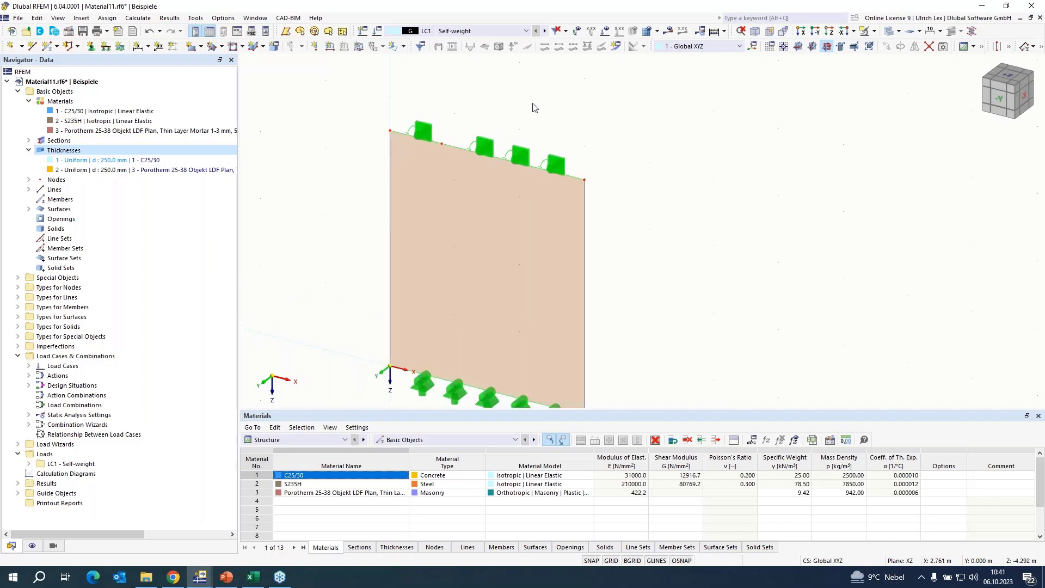
{"action": "mouse_move", "coordinate": [350, 257]}
{"action": "middle_mouse_down", "text": "ctrl"}
{"action": "mouse_move", "coordinate": [384, 247]}
{"action": "mouse_move", "coordinate": [367, 247]}
{"action": "middle_mouse_up", "text": "ctrl"}
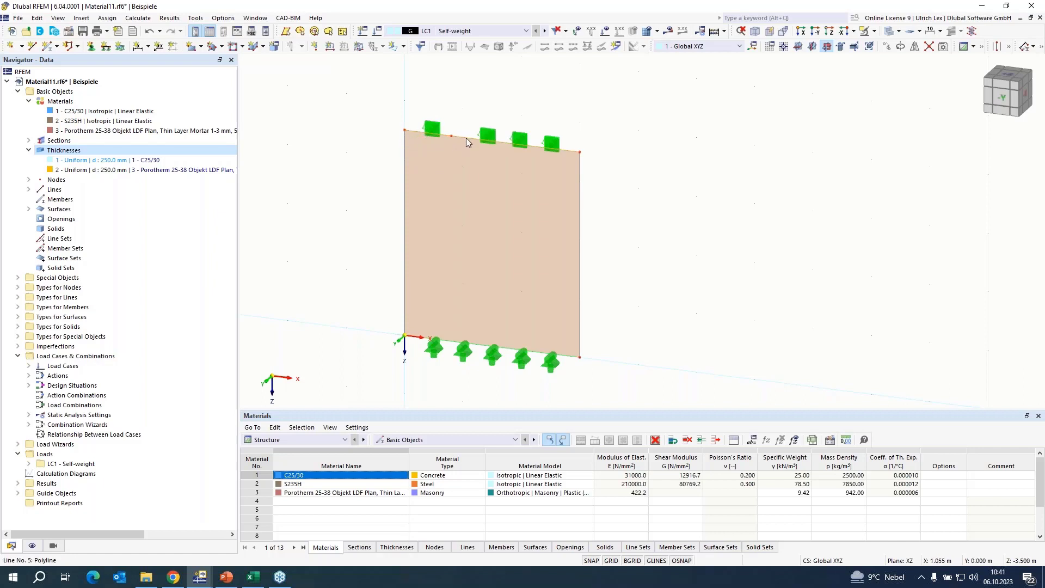
{"action": "double_click", "coordinate": [359, 214]}
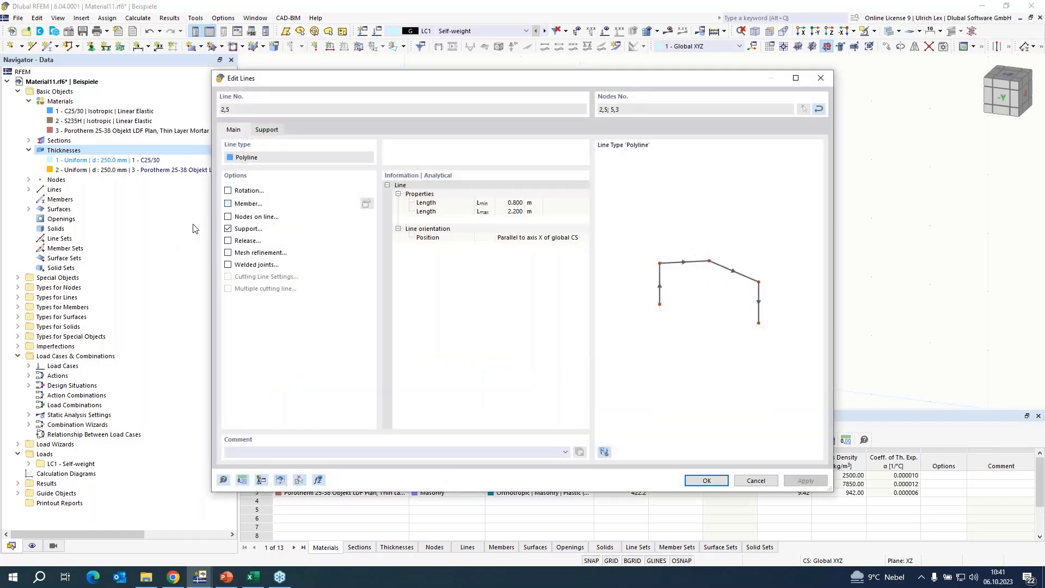
{"action": "left_click", "coordinate": [251, 111]}
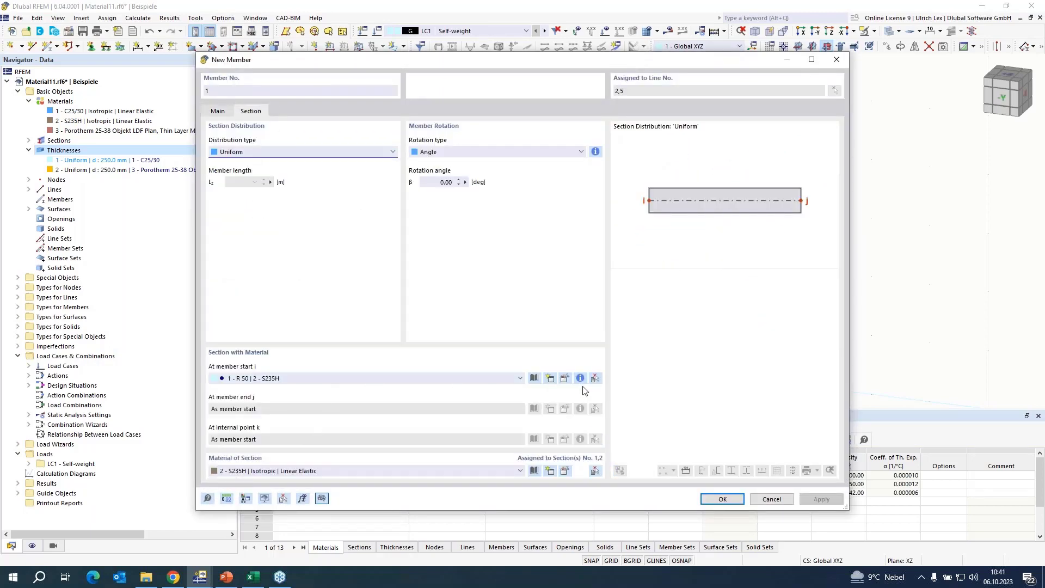
{"action": "left_click", "coordinate": [565, 379]}
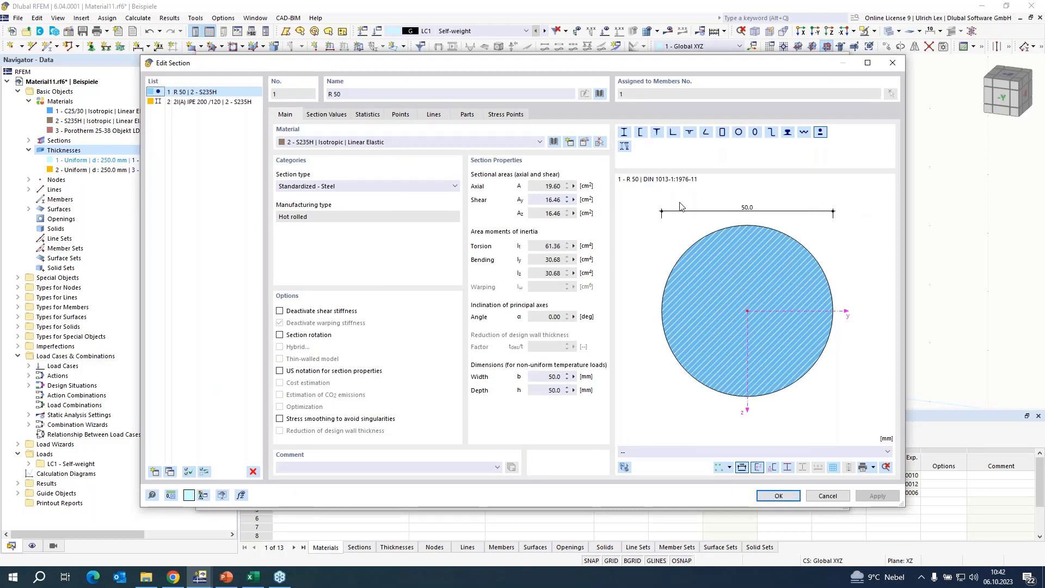
{"action": "left_click", "coordinate": [778, 496]}
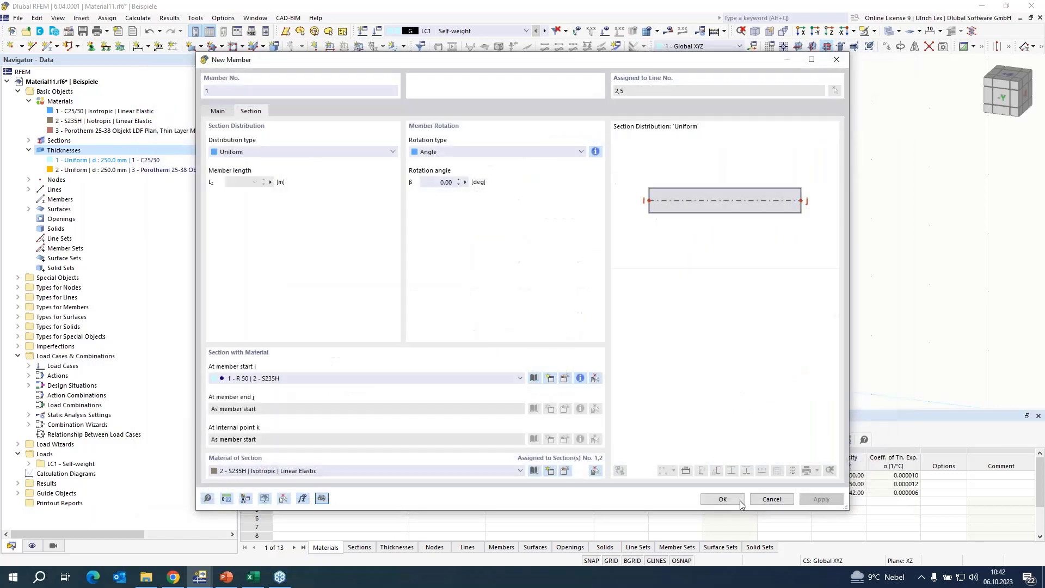
{"action": "left_click", "coordinate": [736, 501]}
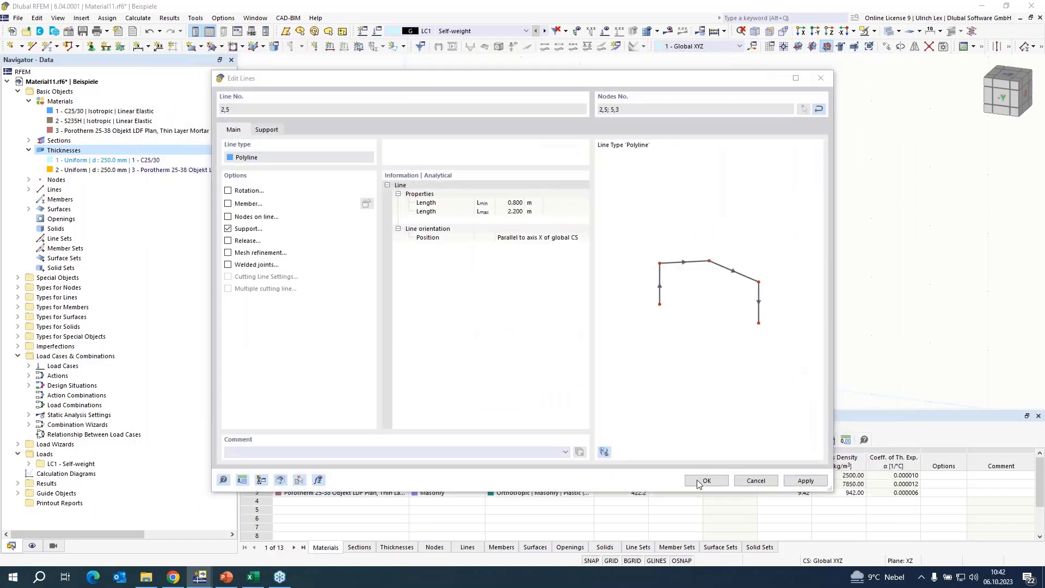
{"action": "left_click", "coordinate": [698, 483]}
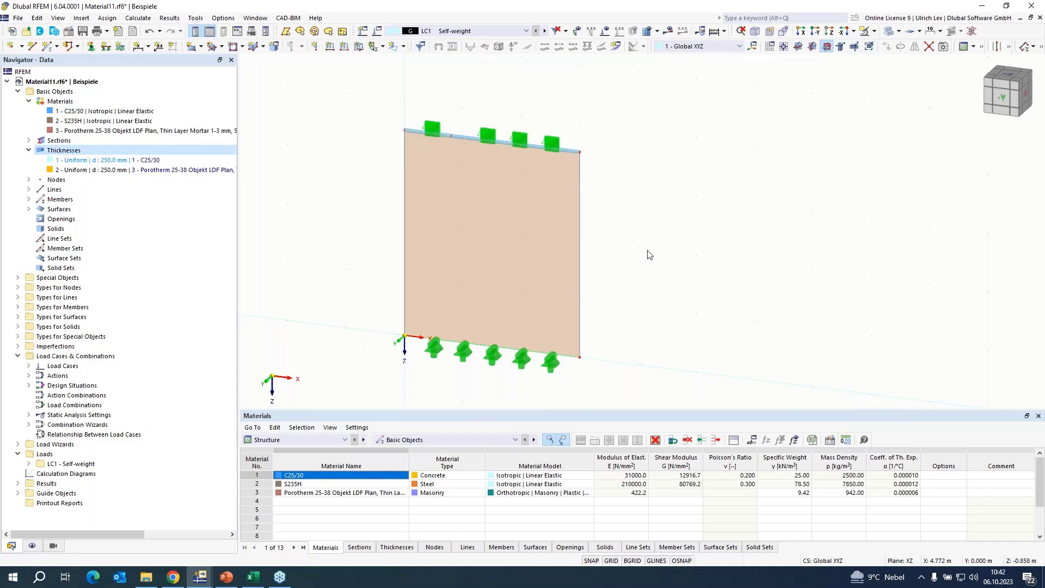
- Deactivate the active self-weight in load case LC1
{"action": "scroll", "coordinate": [545, 127], "scroll_direction": "up", "scroll_amount": 1}
{"action": "scroll", "coordinate": [545, 87], "scroll_direction": "down", "scroll_amount": 1}
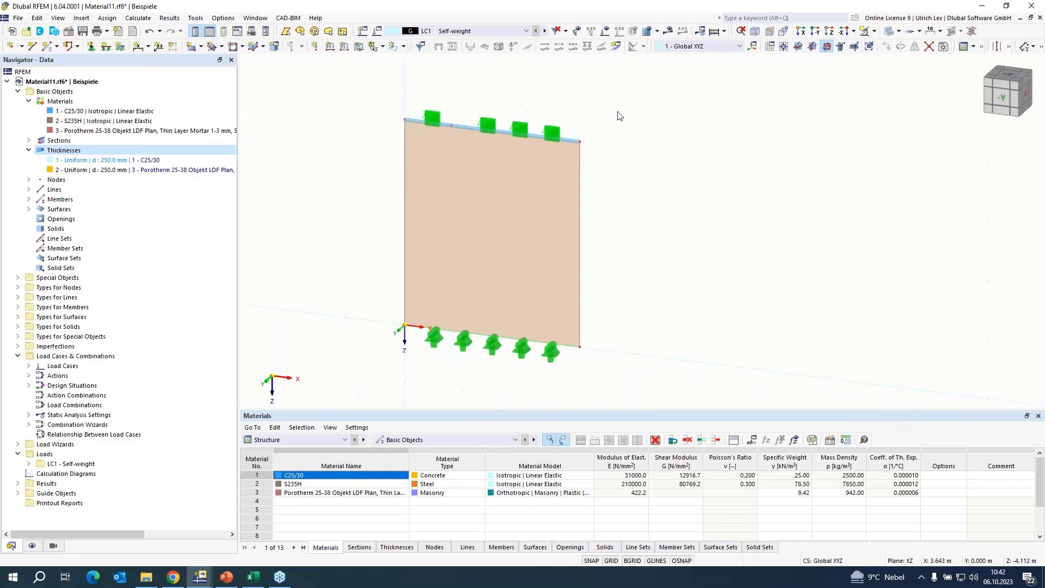
{"action": "scroll", "coordinate": [632, 361], "scroll_direction": "down", "scroll_amount": 1}
{"action": "scroll", "coordinate": [626, 225], "scroll_direction": "up", "scroll_amount": 1}
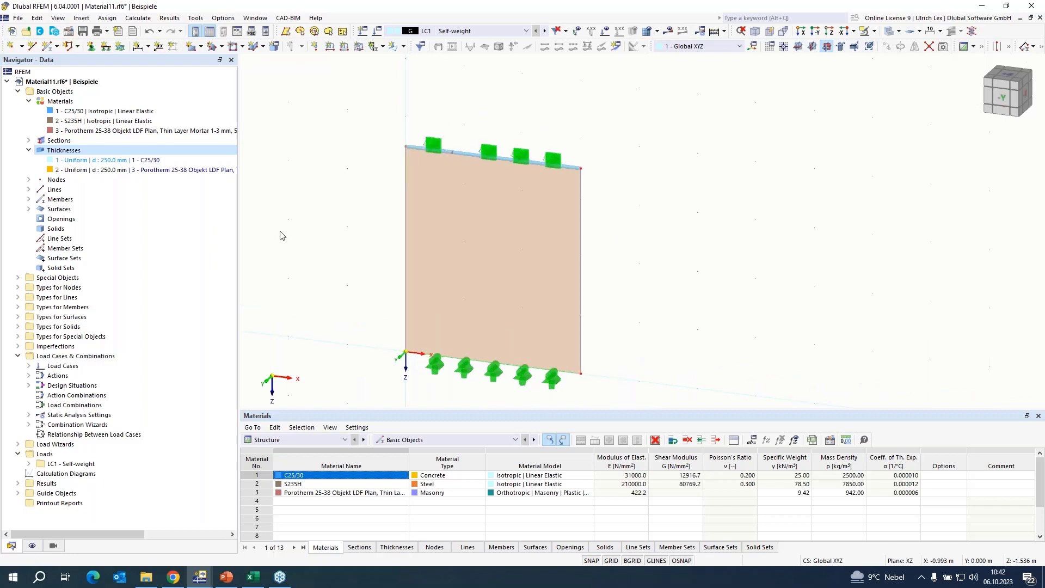
{"action": "left_click", "coordinate": [480, 35]}
{"action": "left_click", "coordinate": [480, 35]}
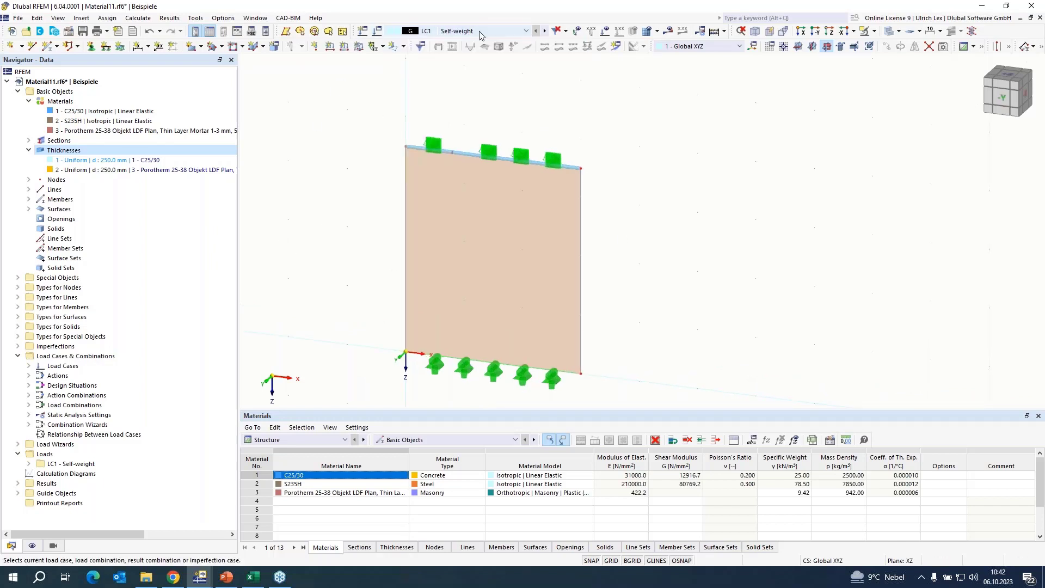
{"action": "left_click", "coordinate": [379, 32]}
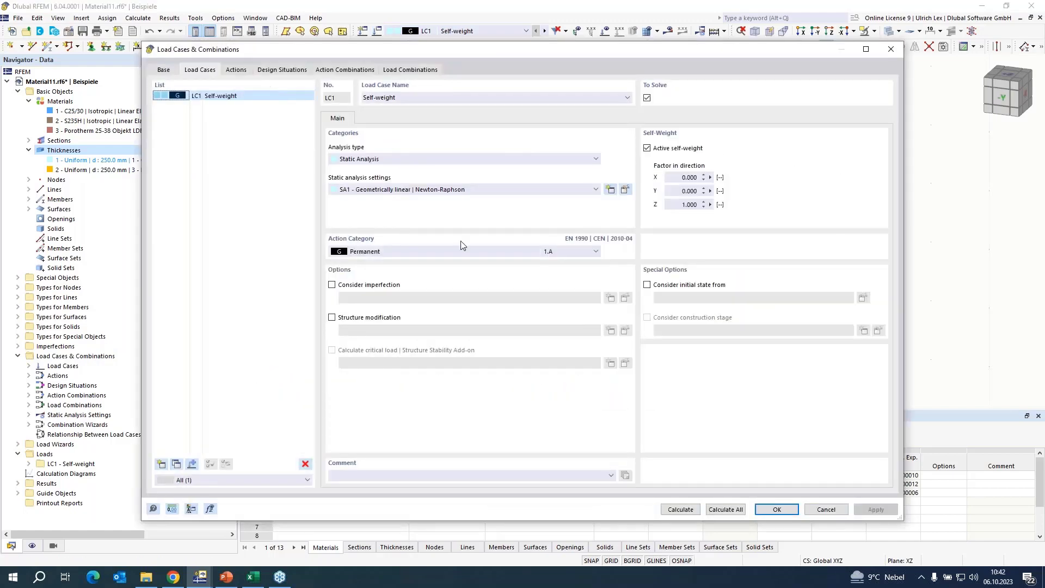
{"action": "left_click", "coordinate": [647, 149]}
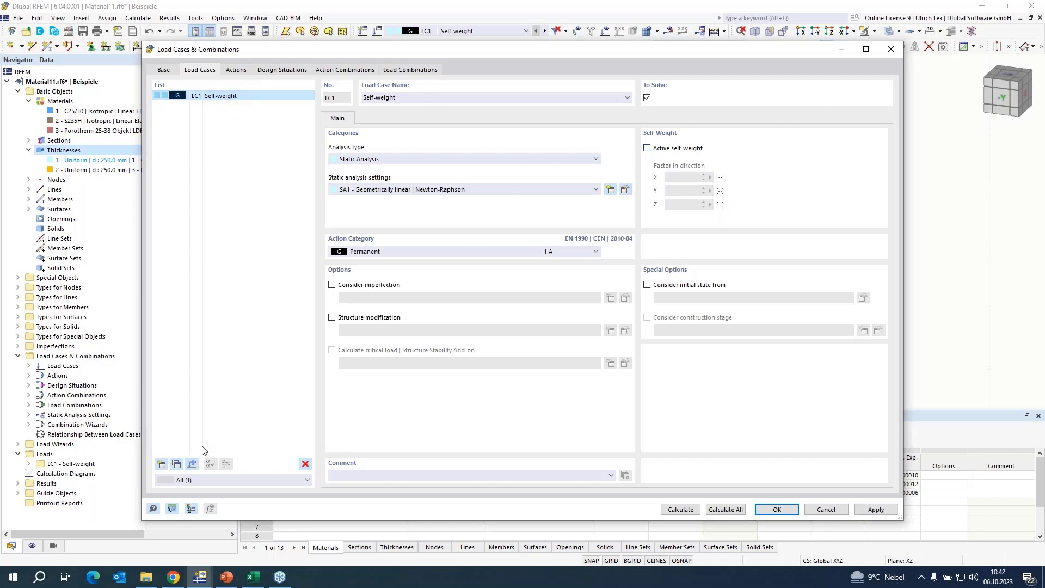
- Copy LC1 as load case LC2 and set its action category to Imposed loads - category A: domestic, residential areas
{"action": "left_click", "coordinate": [177, 464]}
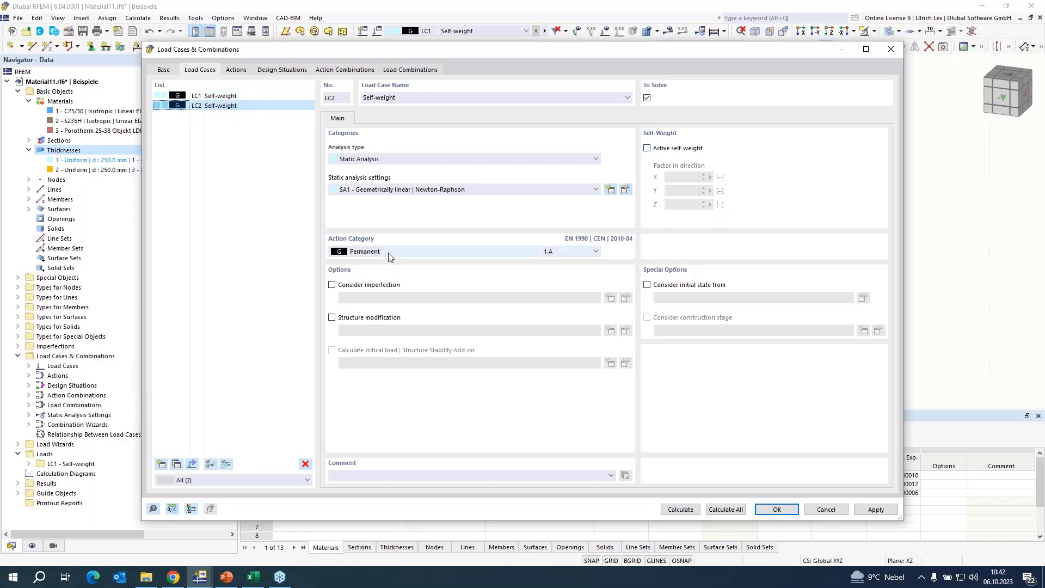
{"action": "left_click", "coordinate": [408, 251]}
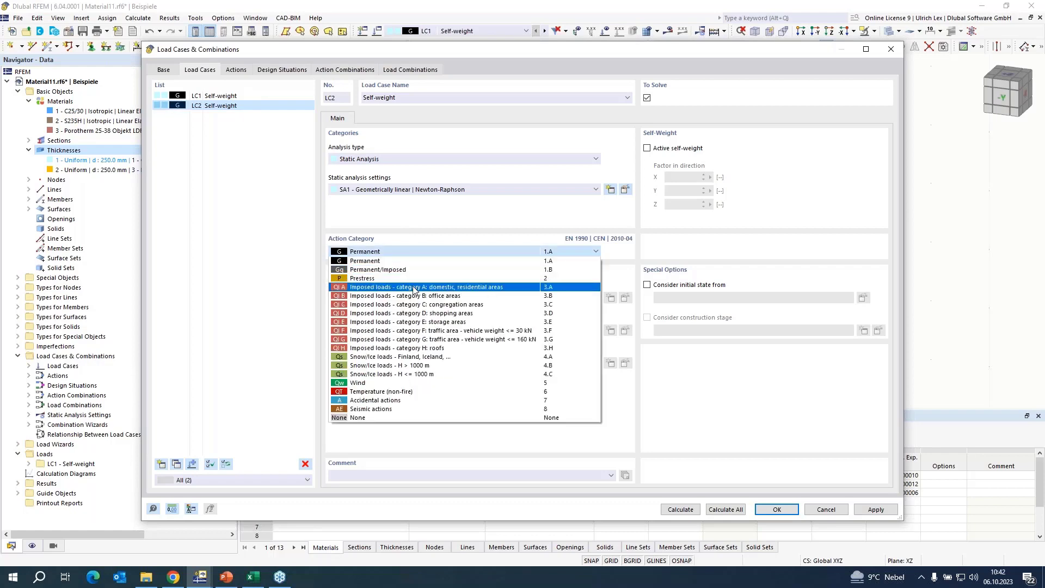
{"action": "left_click", "coordinate": [417, 285]}
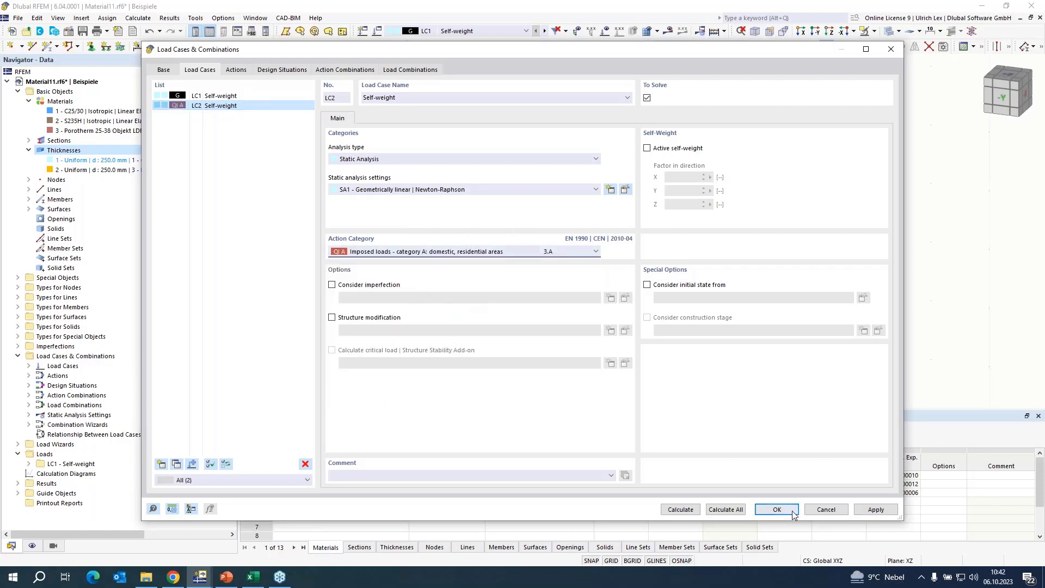
{"action": "key", "text": "Return"}
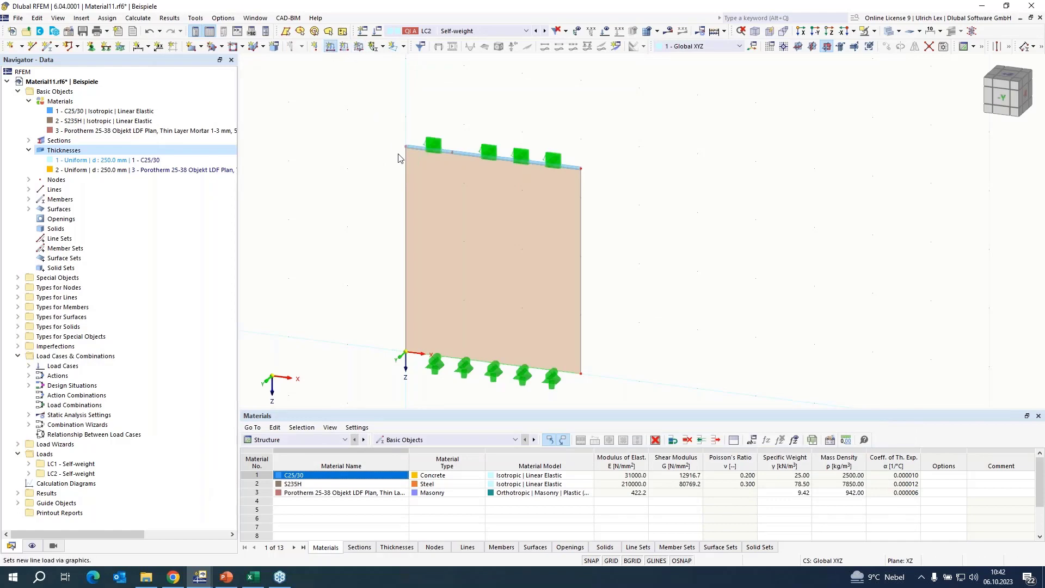
- Apply a uniform line load of 130 kN/m in direction ZL to both top-edge lines in load case LC1
{"action": "left_click_drag", "start_coordinate": [413, 186], "coordinate": [454, 185]}
{"action": "type", "text": "130"}
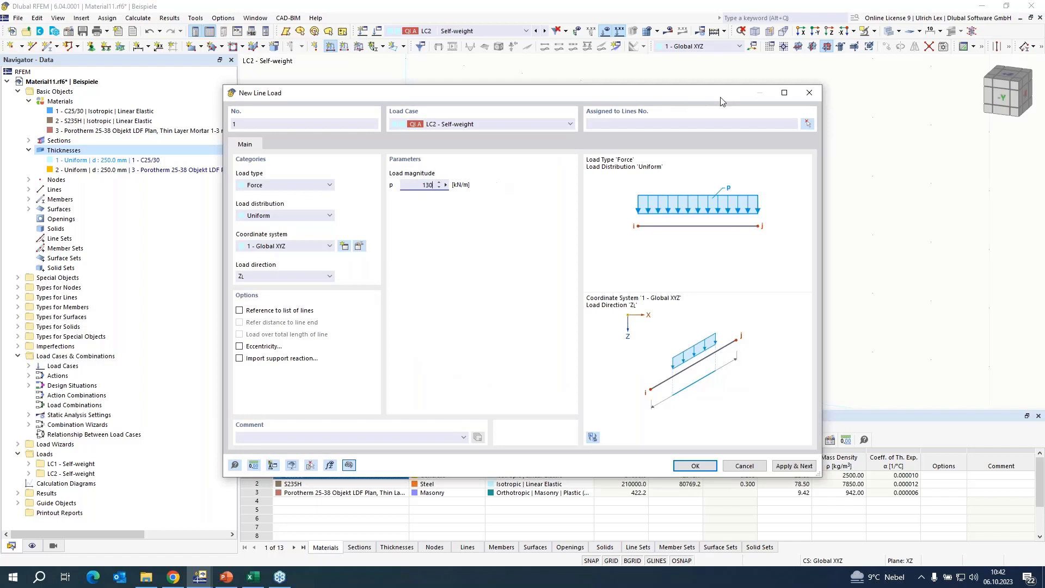
{"action": "left_click", "coordinate": [568, 124]}
{"action": "left_click", "coordinate": [451, 133]}
{"action": "left_click", "coordinate": [808, 124]}
{"action": "left_click", "coordinate": [462, 154]}
{"action": "left_click", "coordinate": [462, 154]}
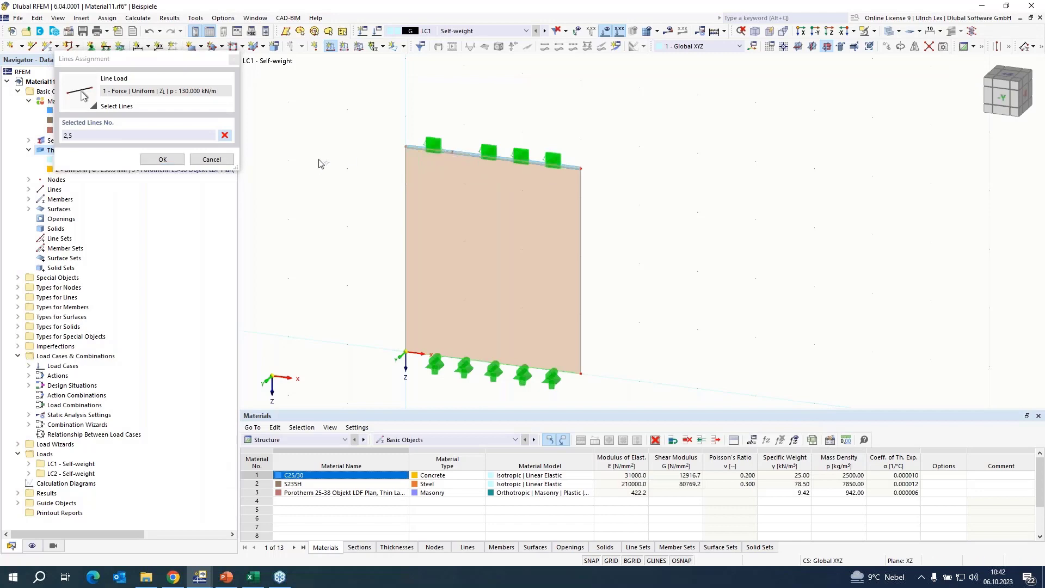
{"action": "left_click", "coordinate": [162, 159]}
{"action": "left_click", "coordinate": [696, 465]}
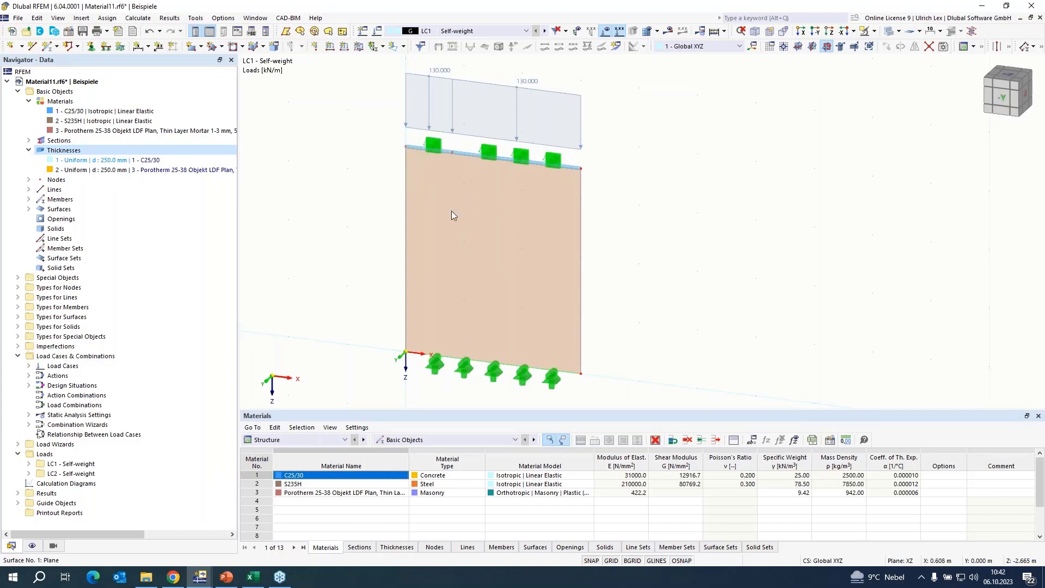
- Apply a uniform line load of 100 kN/m in direction XL to the short left segment of the wall's top edge in load case LC1
{"action": "left_click", "coordinate": [330, 46]}
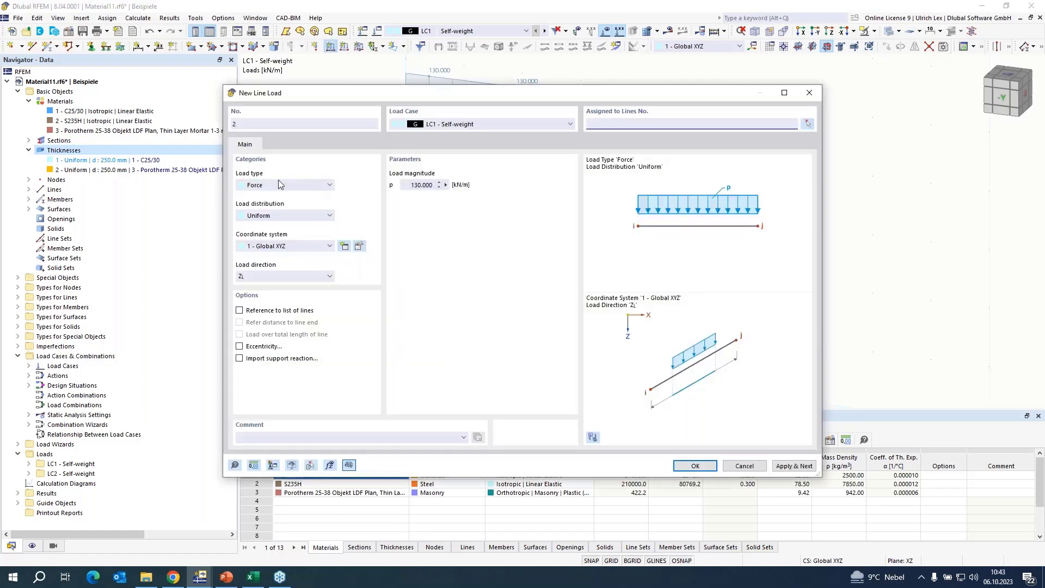
{"action": "double_click", "coordinate": [415, 184]}
{"action": "type", "text": "1"}
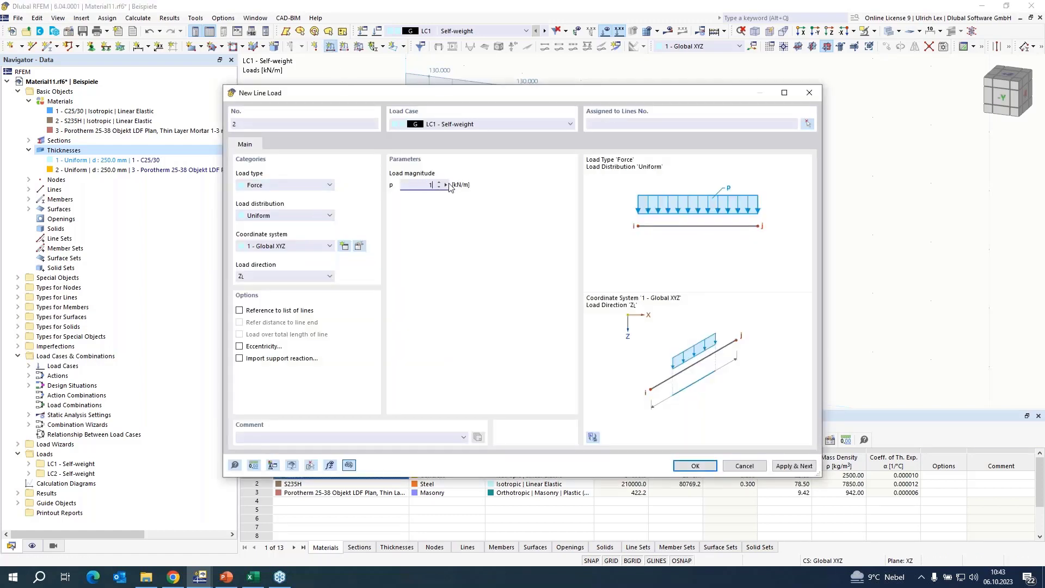
{"action": "type", "text": "00"}
{"action": "left_click", "coordinate": [309, 276]}
{"action": "left_click", "coordinate": [283, 288]}
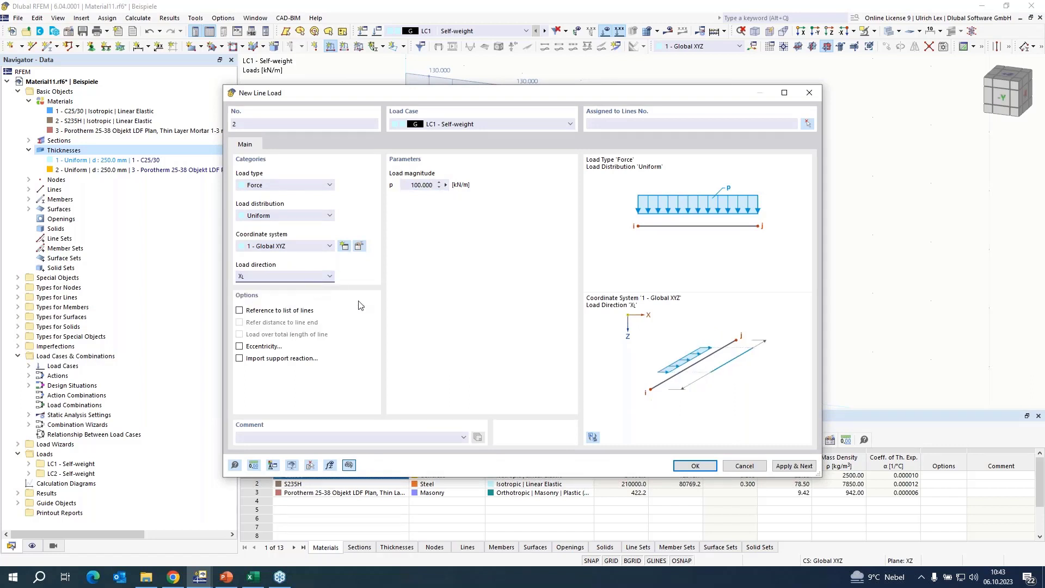
{"action": "left_click", "coordinate": [696, 465]}
{"action": "left_click", "coordinate": [416, 147]}
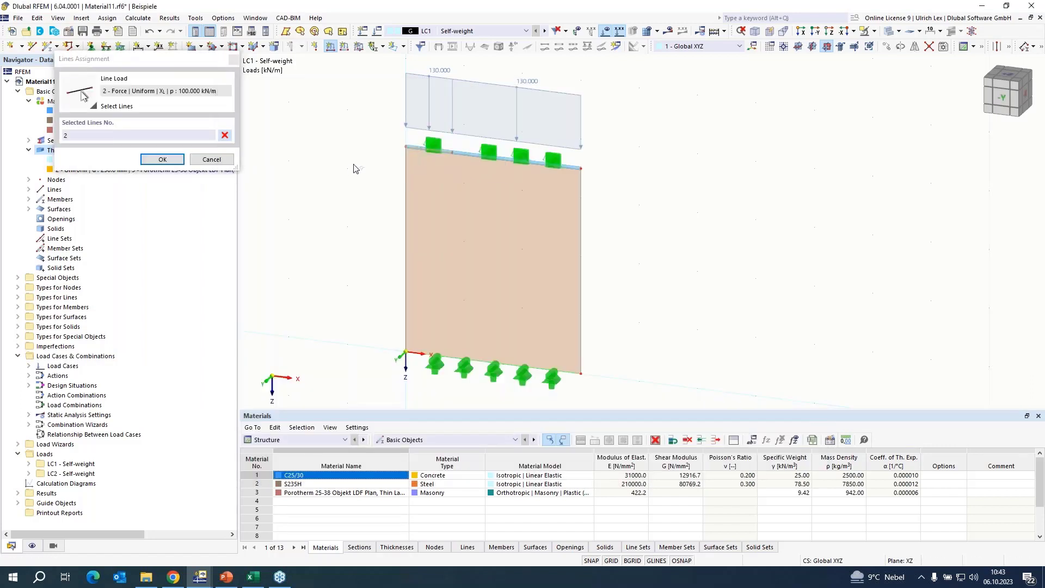
{"action": "left_click", "coordinate": [162, 159]}
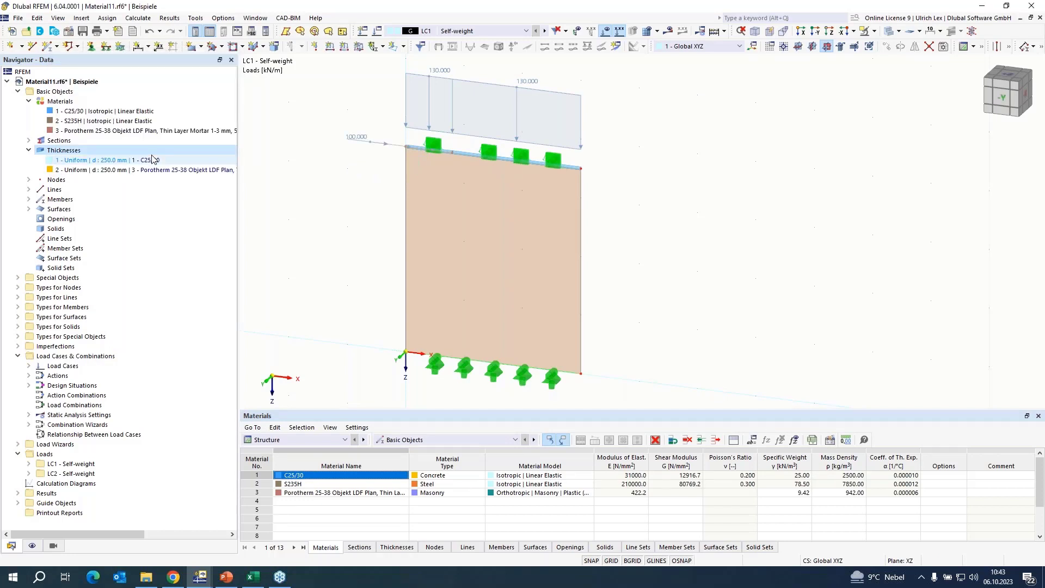
{"action": "right_click", "coordinate": [373, 251]}
{"action": "left_click", "coordinate": [669, 247]}
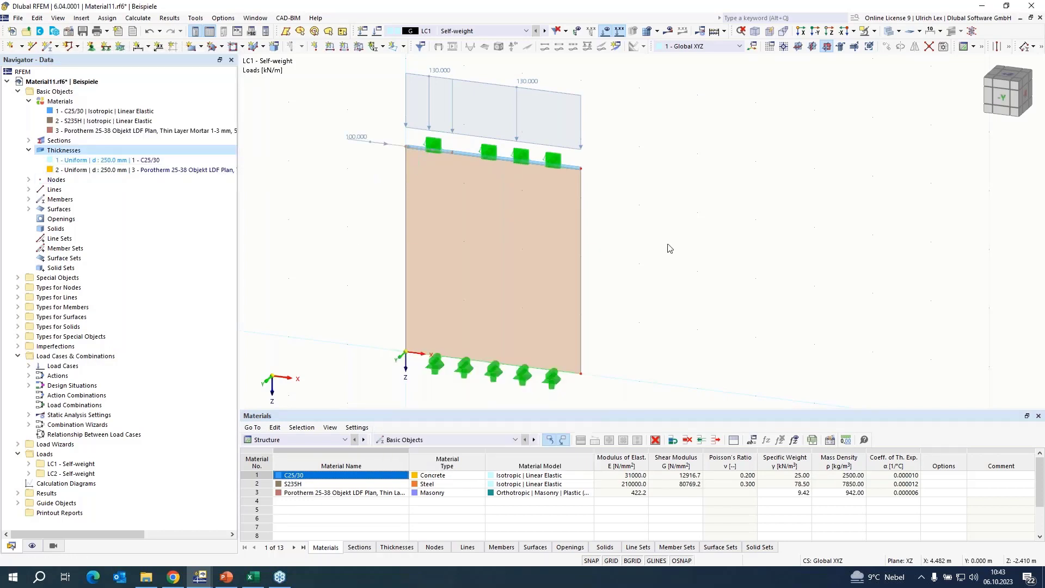
- Set the mesh's target finite element length to 0.2 m and generate the mesh
{"action": "scroll", "coordinate": [653, 293], "scroll_direction": "down", "scroll_amount": 1}
{"action": "scroll", "coordinate": [318, 228], "scroll_direction": "up", "scroll_amount": 1}
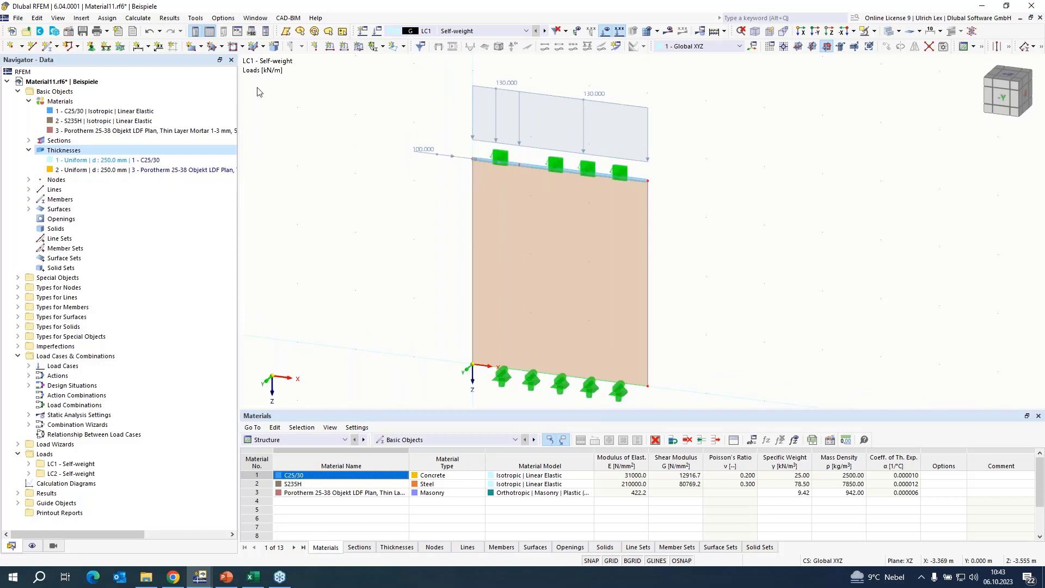
{"action": "left_click", "coordinate": [146, 19]}
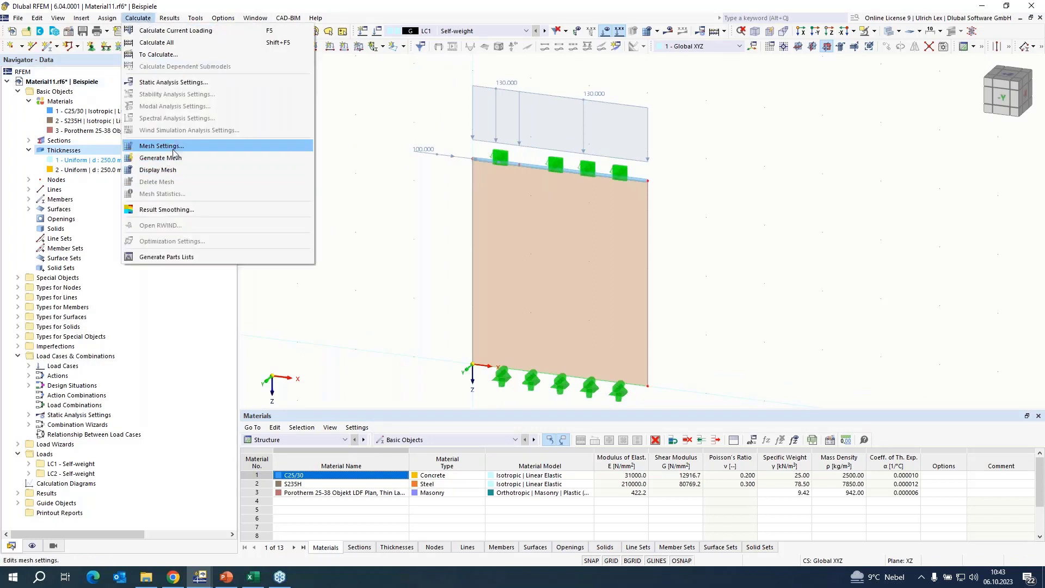
{"action": "left_click", "coordinate": [184, 148]}
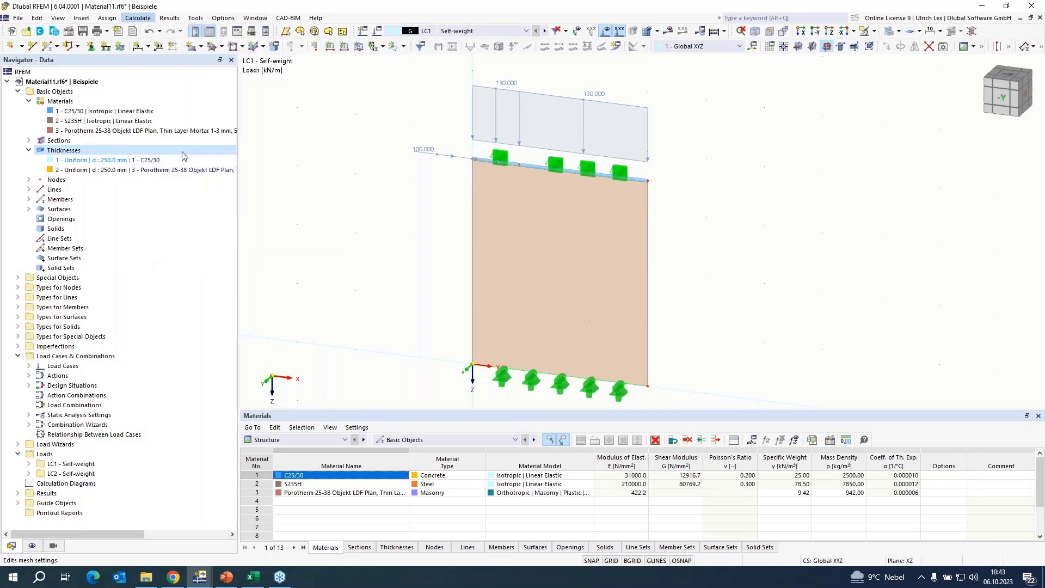
{"action": "left_click", "coordinate": [359, 140]}
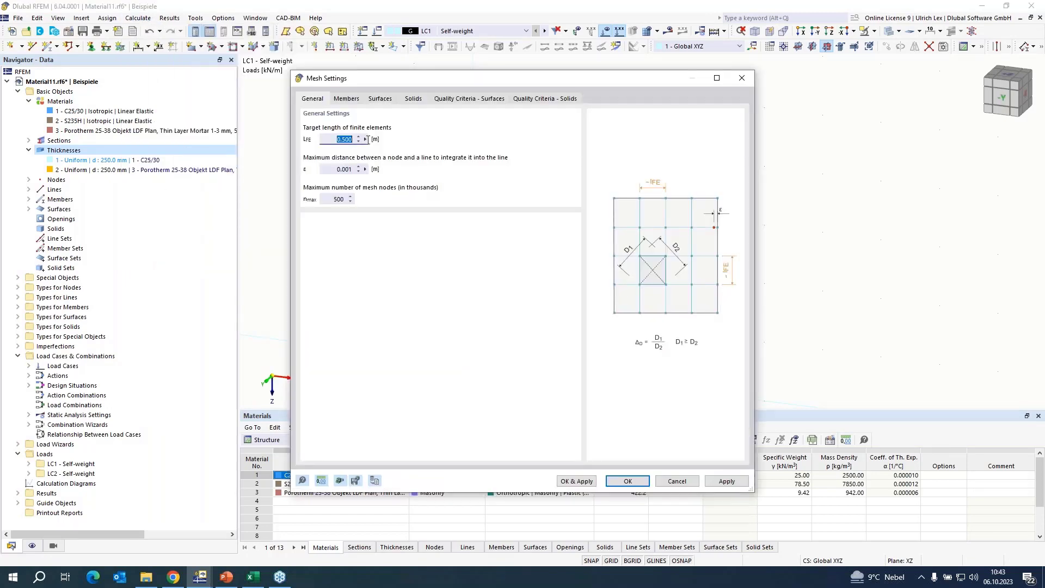
{"action": "type", "text": "0,2"}
{"action": "left_click", "coordinate": [586, 482]}
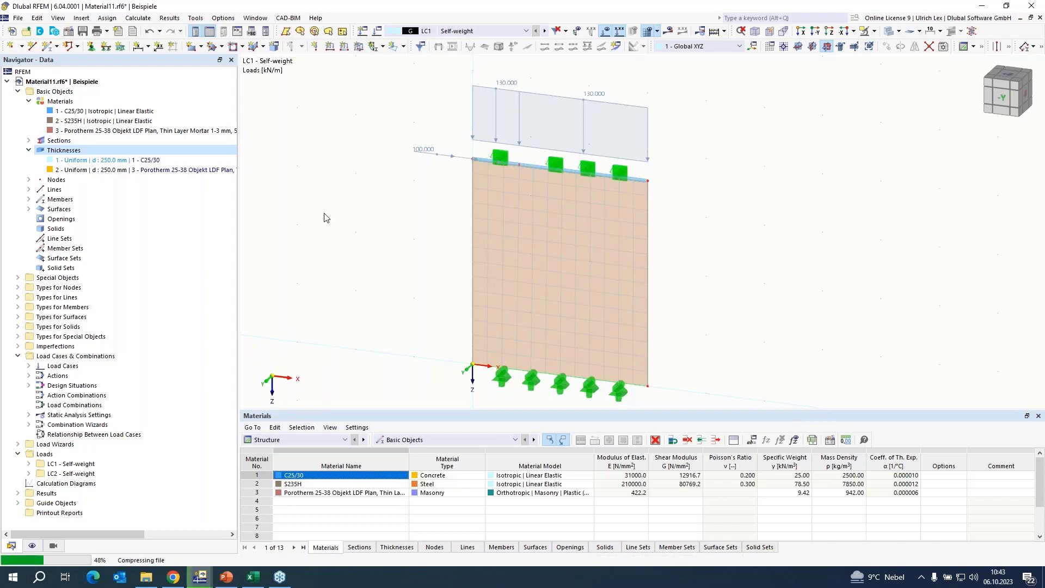
- Deactivate the combination wizard in the base settings for load cases and combinations
{"action": "scroll", "coordinate": [324, 215], "scroll_direction": "down", "scroll_amount": 2}
{"action": "scroll", "coordinate": [593, 249], "scroll_direction": "up", "scroll_amount": 1}
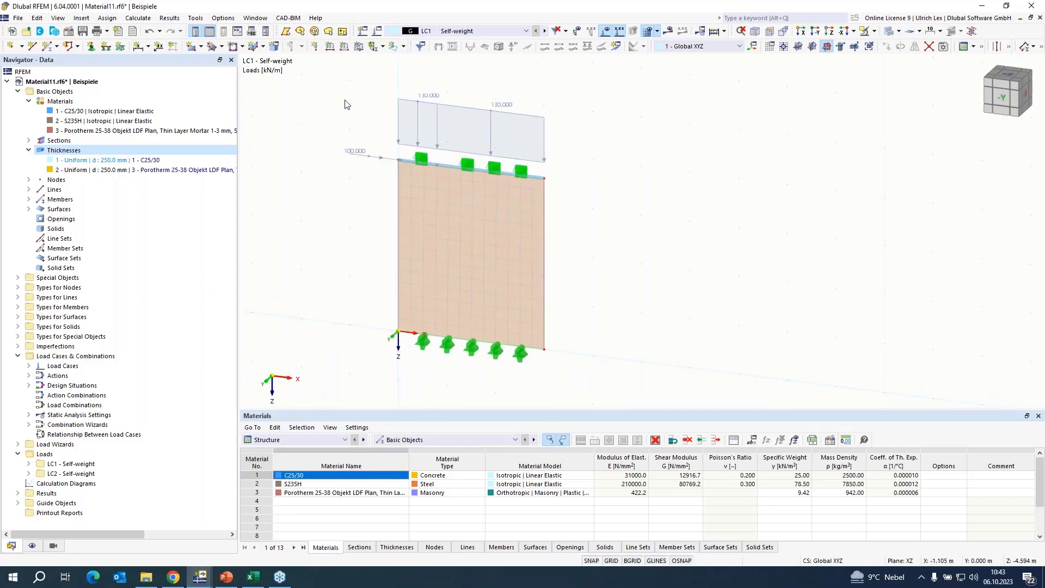
{"action": "left_click", "coordinate": [377, 32]}
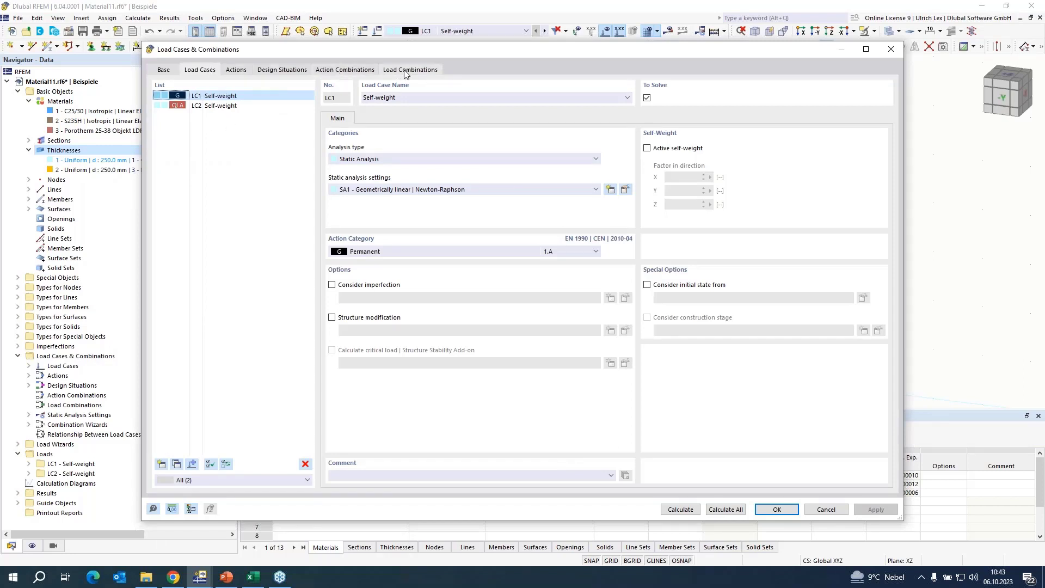
{"action": "left_click", "coordinate": [164, 71]}
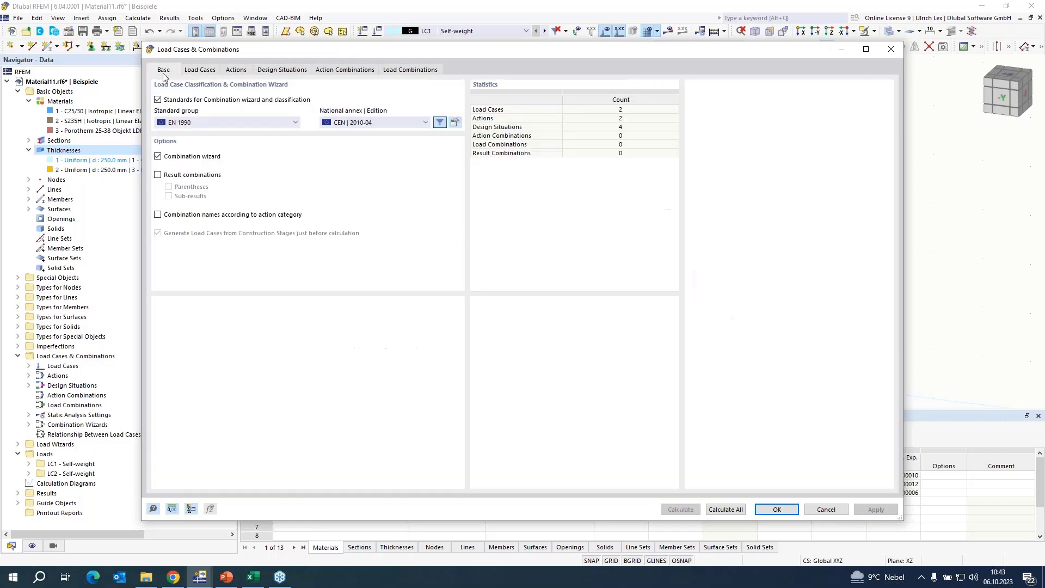
{"action": "left_click", "coordinate": [158, 158]}
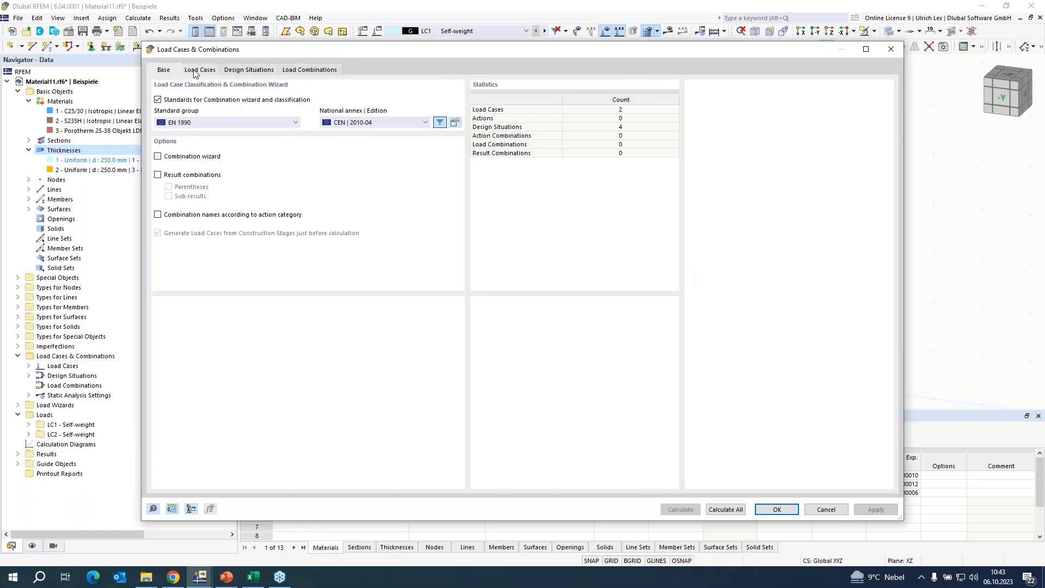
- Create load combination CO1 and assign it the static analysis settings SA3 for large deformations with Newton-Raphson
{"action": "left_click", "coordinate": [212, 71]}
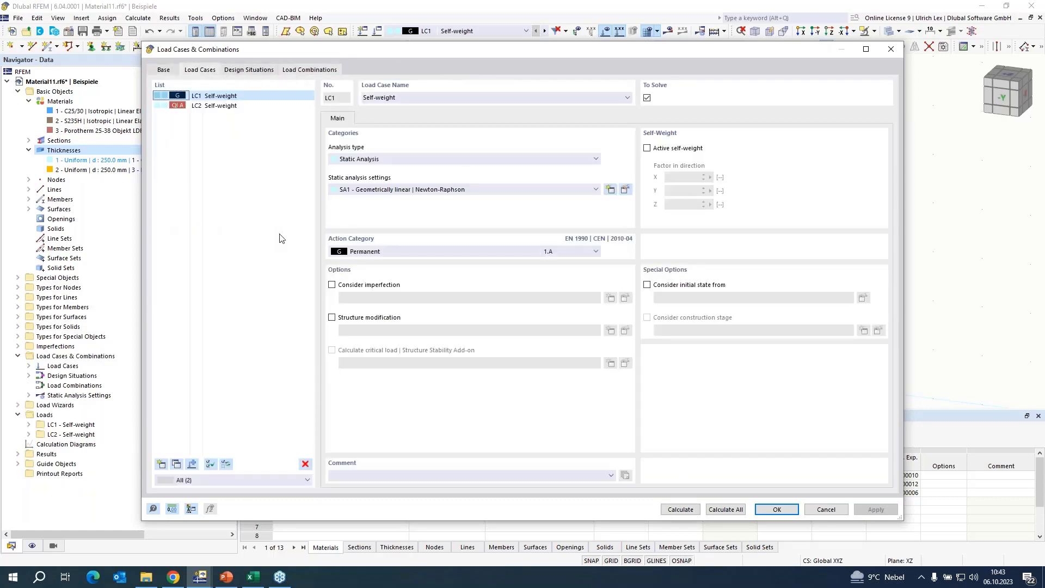
{"action": "left_click", "coordinate": [161, 464]}
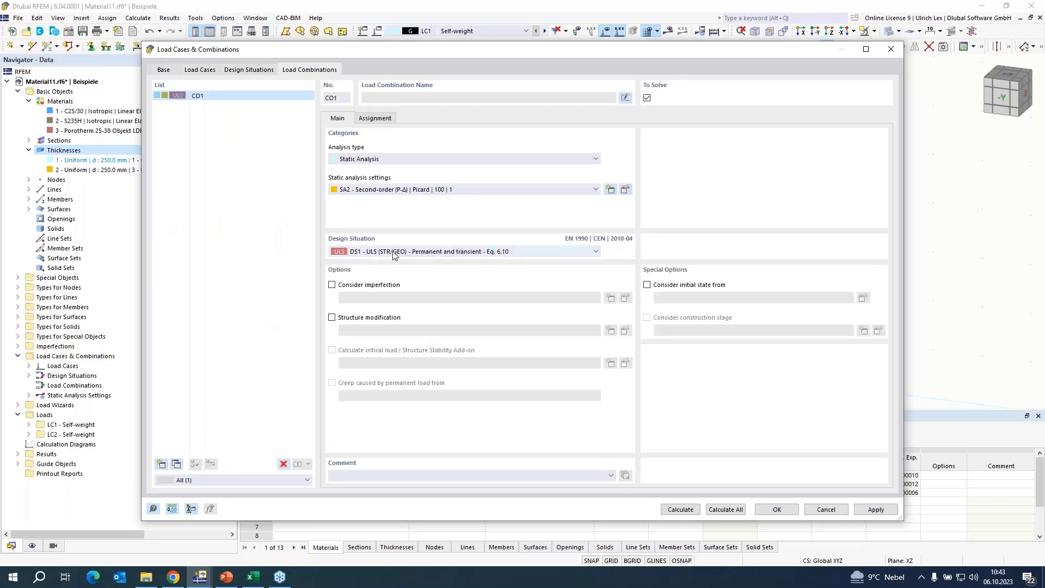
{"action": "left_click", "coordinate": [414, 190]}
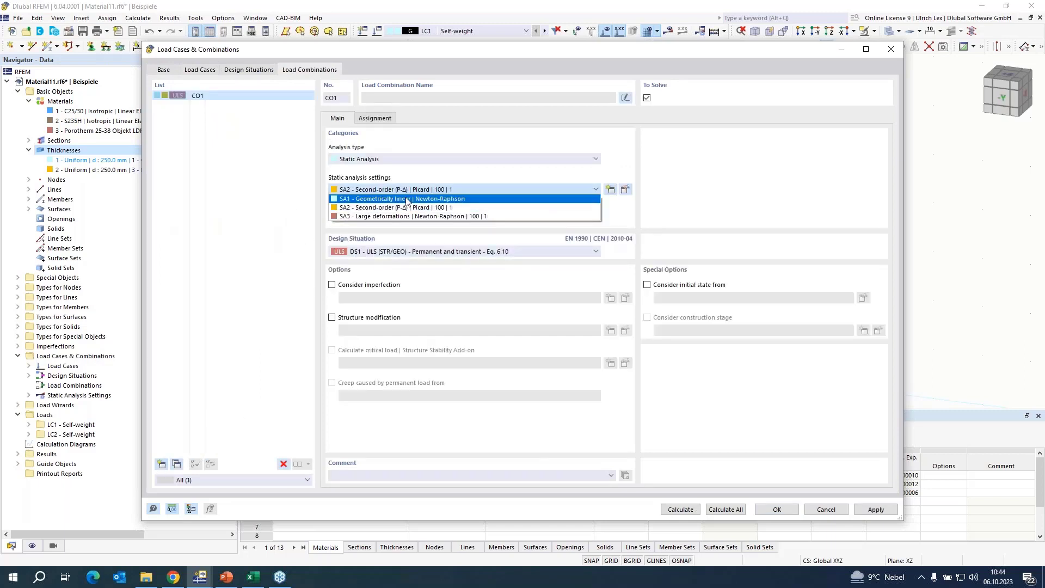
{"action": "left_click", "coordinate": [409, 199]}
{"action": "left_click", "coordinate": [446, 189]}
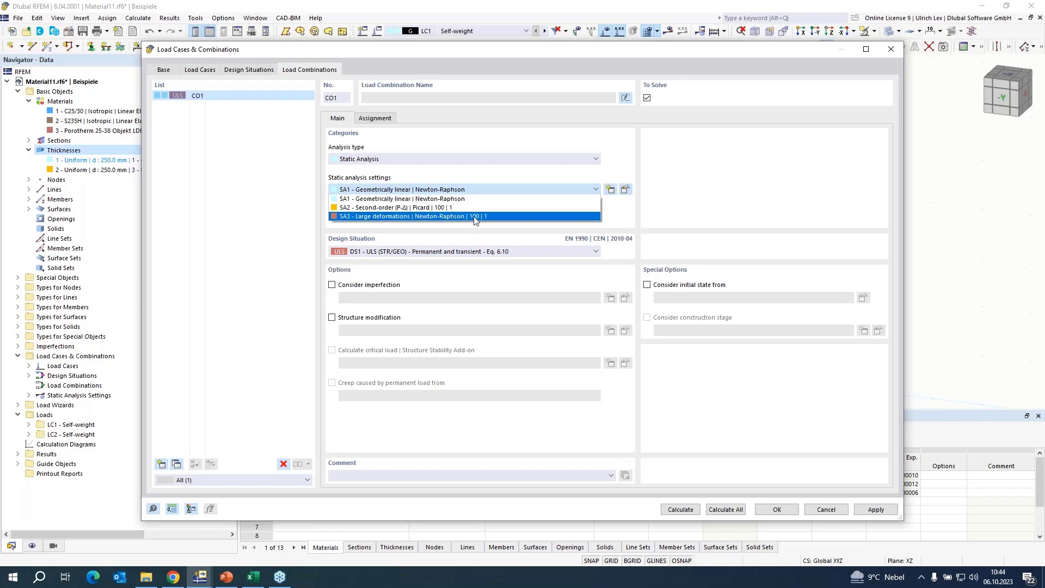
{"action": "left_click", "coordinate": [475, 217]}
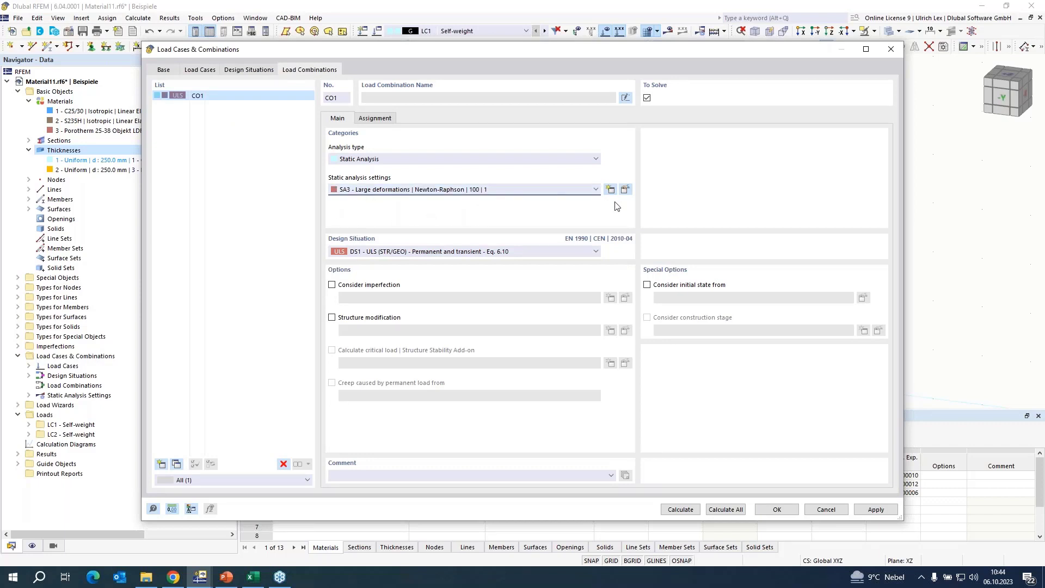
- Set SA3 to a maximum of 1000 iterations and 5 load increments, and save the results of all load increments
{"action": "left_click", "coordinate": [626, 190]}
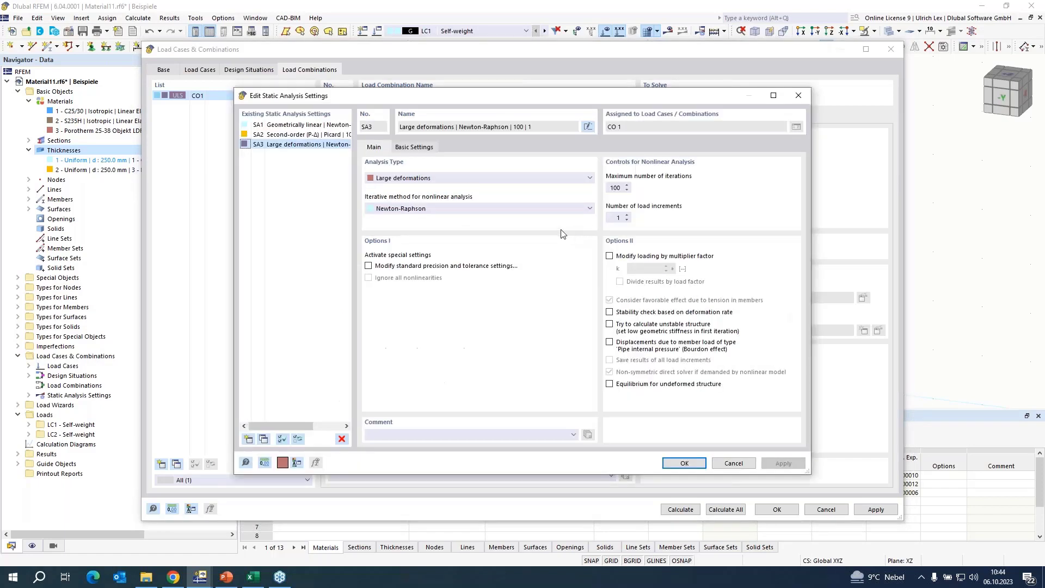
{"action": "left_click", "coordinate": [622, 189]}
{"action": "type", "text": "0"}
{"action": "left_click", "coordinate": [628, 216]}
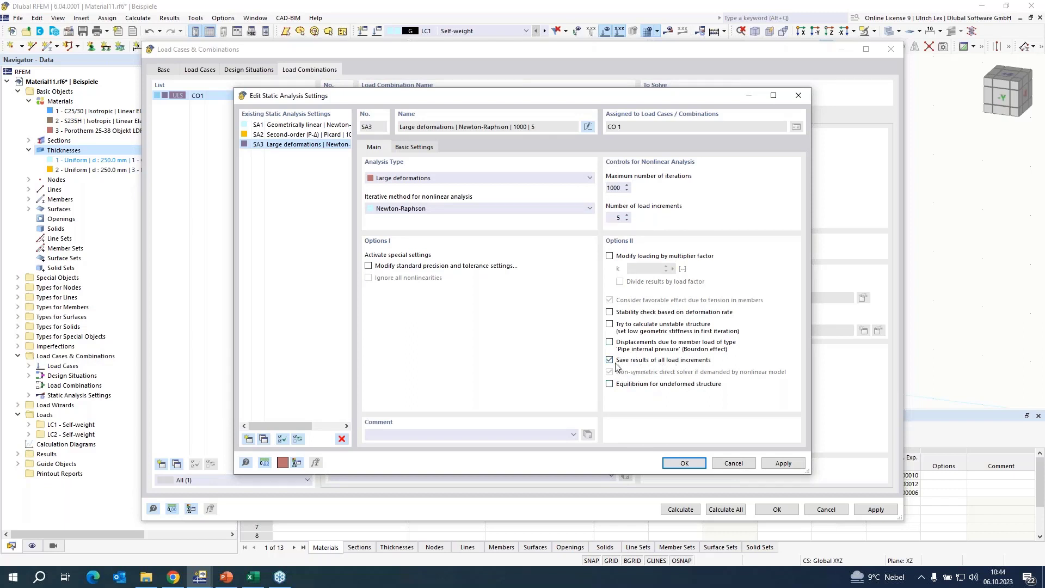
{"action": "left_click", "coordinate": [693, 464]}
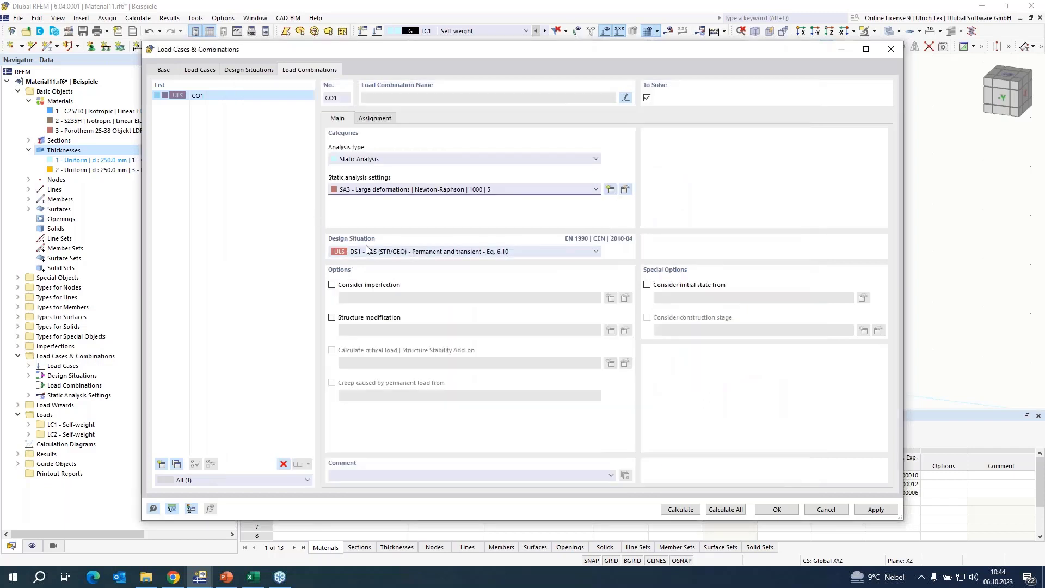
- Assign load cases LC1 and LC2 to load combination CO1 with a factor of 1.00 each
{"action": "left_click", "coordinate": [374, 118]}
{"action": "double_click", "coordinate": [351, 143]}
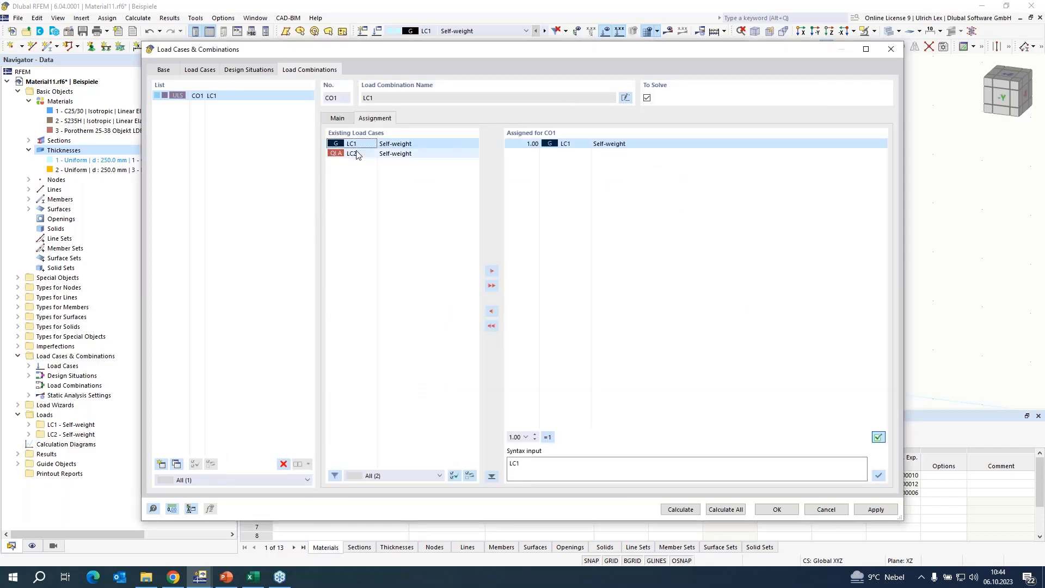
{"action": "double_click", "coordinate": [354, 153]}
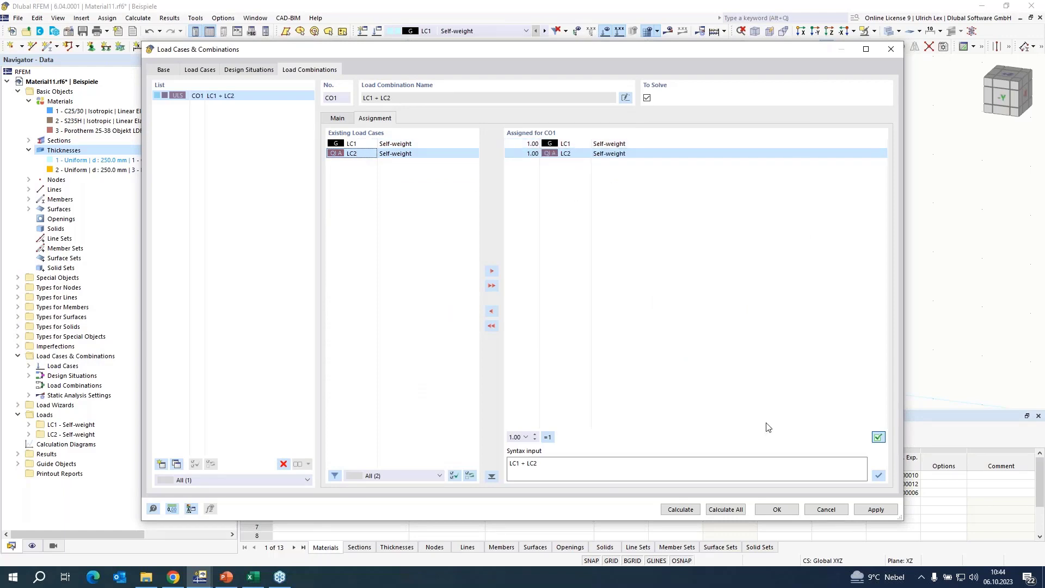
{"action": "left_click", "coordinate": [777, 509]}
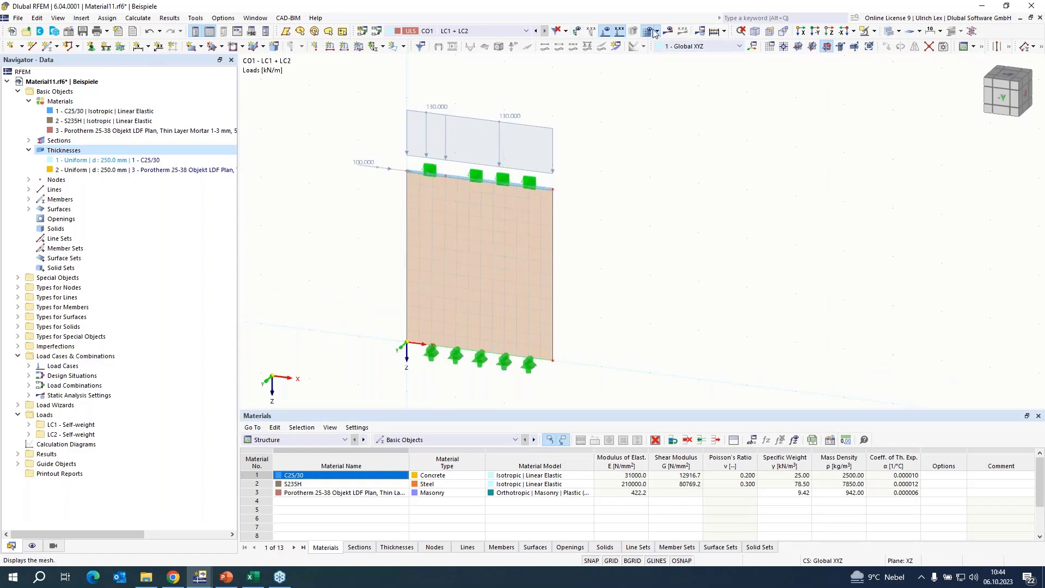
- Calculate load combination CO1 and view the wall's global deformations
{"action": "left_click", "coordinate": [670, 33]}
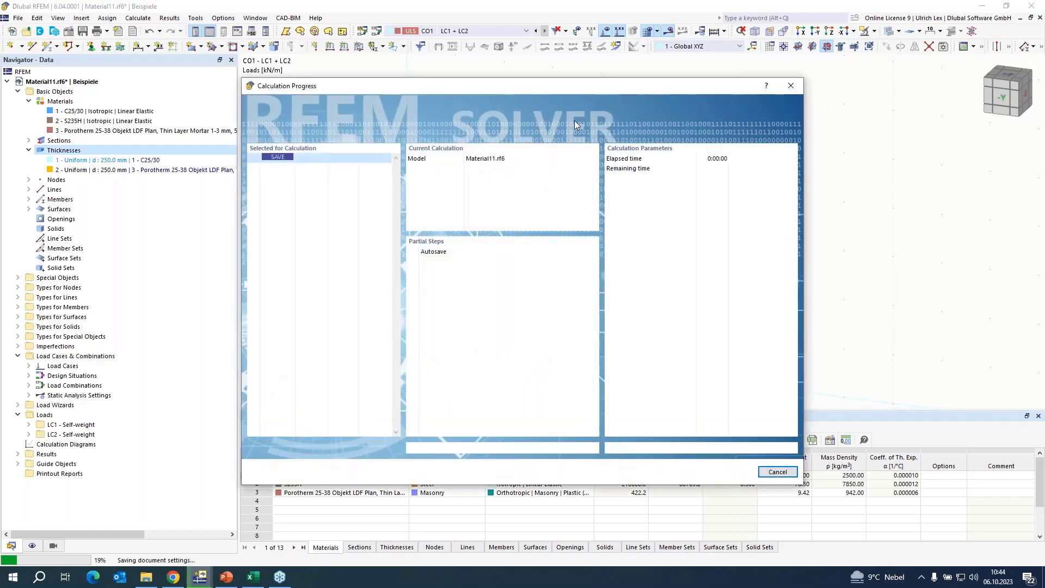
{"action": "mouse_move", "coordinate": [571, 87]}
{"action": "left_mouse_down"}
{"action": "mouse_move", "coordinate": [602, 80]}
{"action": "mouse_move", "coordinate": [578, 64]}
{"action": "mouse_move", "coordinate": [570, 86]}
{"action": "left_mouse_up"}
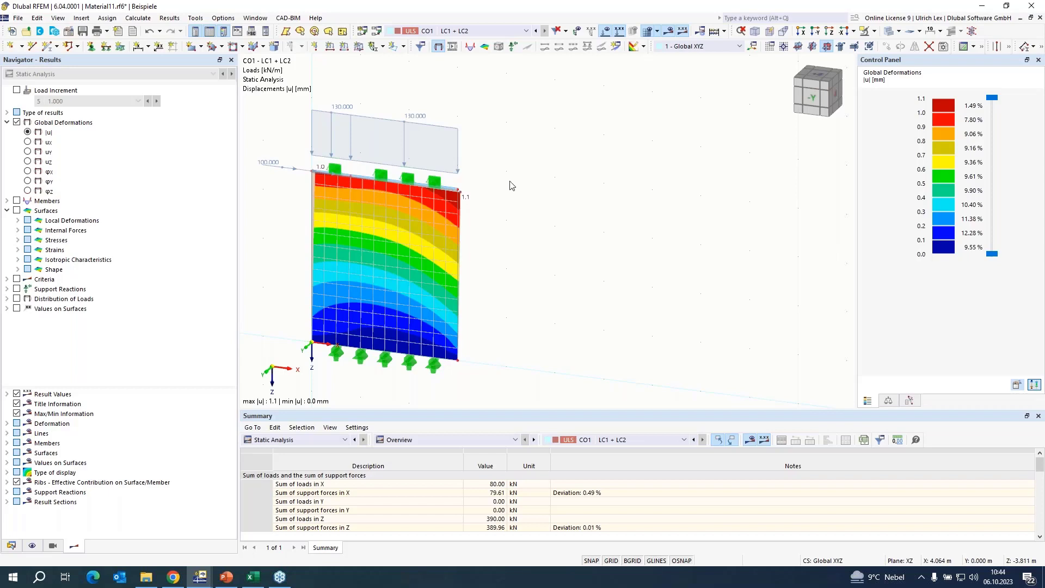
{"action": "scroll", "coordinate": [547, 184], "scroll_direction": "down", "scroll_amount": 1}
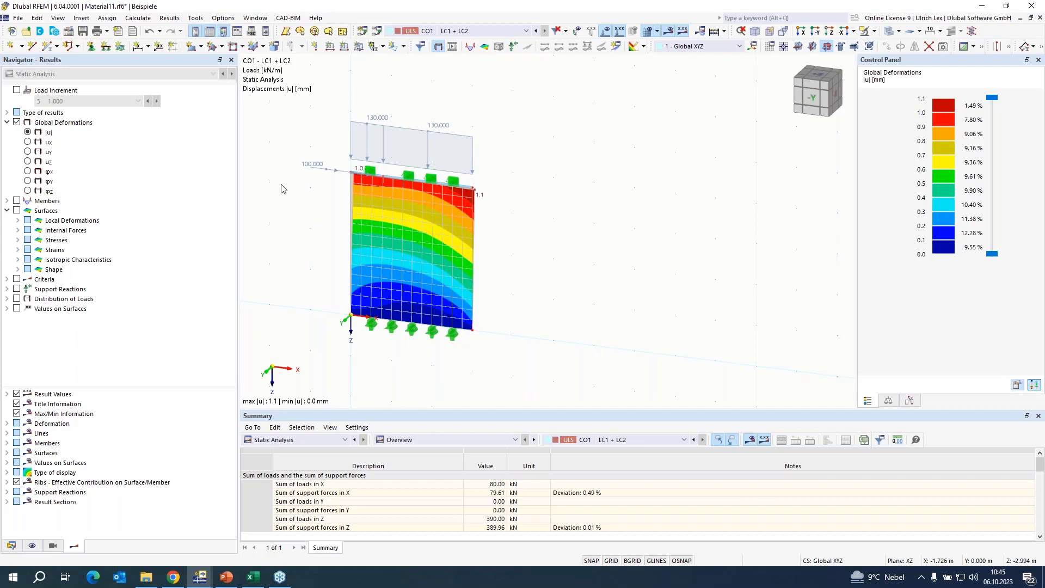
{"action": "middle_click_drag", "start_coordinate": [297, 193], "coordinate": [350, 198]}
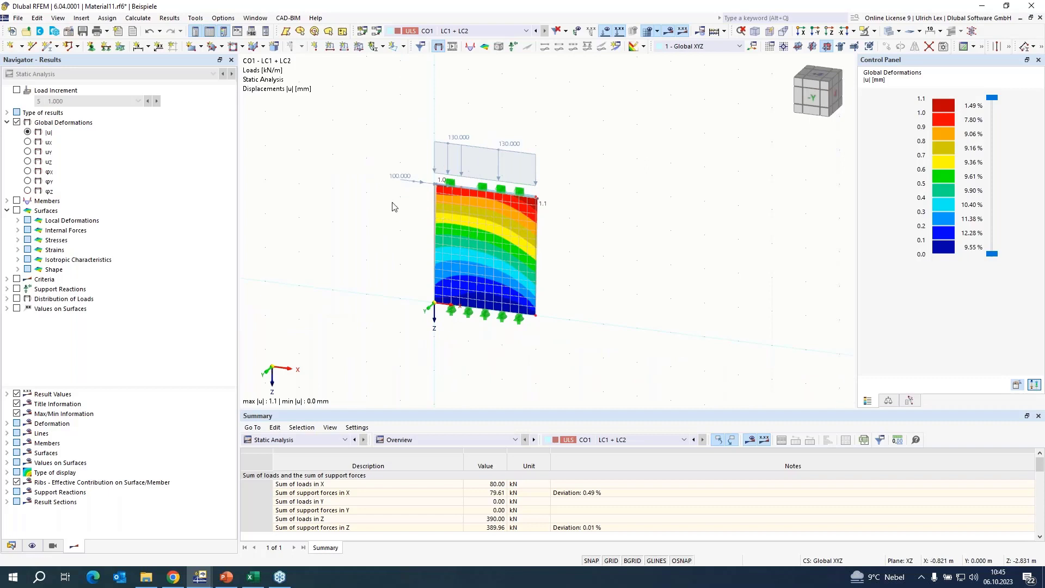
{"action": "scroll", "coordinate": [372, 214], "scroll_direction": "up", "scroll_amount": 1}
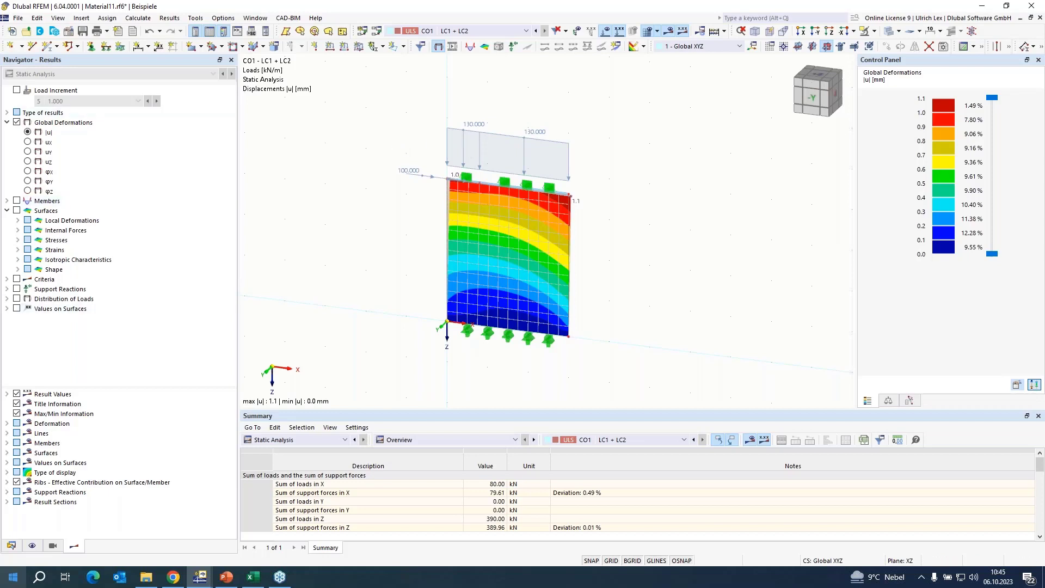
- Activate the Structure Stability add-on in the model's base data
{"action": "left_click", "coordinate": [12, 545]}
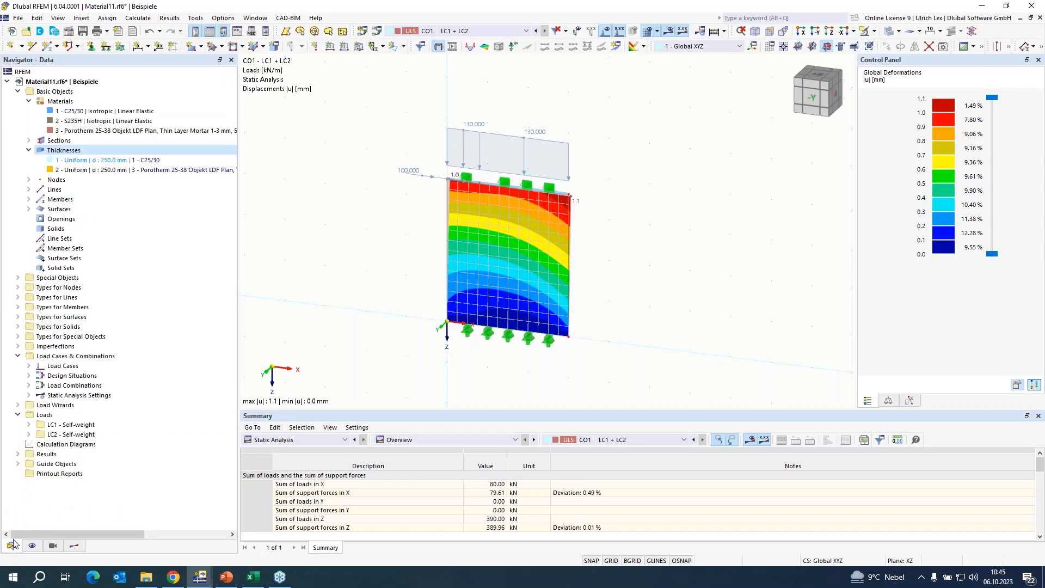
{"action": "right_click", "coordinate": [48, 83]}
{"action": "left_click", "coordinate": [77, 94]}
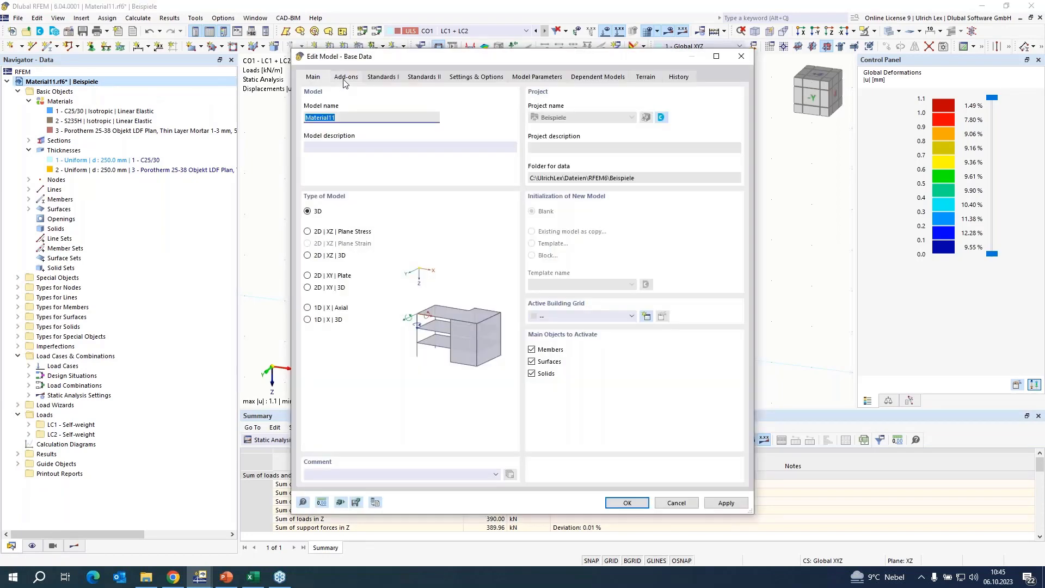
{"action": "left_click", "coordinate": [340, 81]}
{"action": "left_click", "coordinate": [308, 119]}
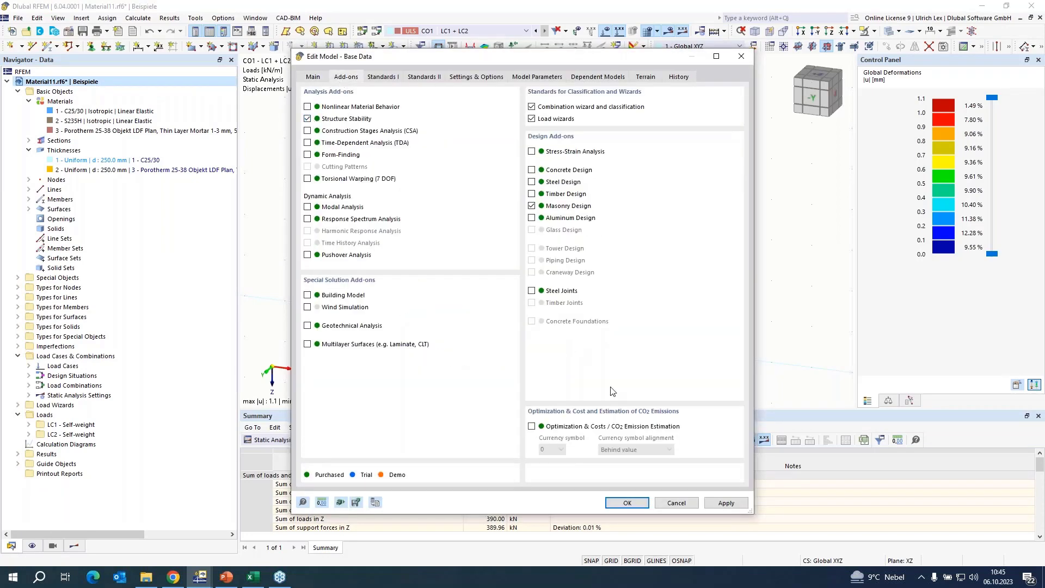
{"action": "left_click", "coordinate": [628, 503]}
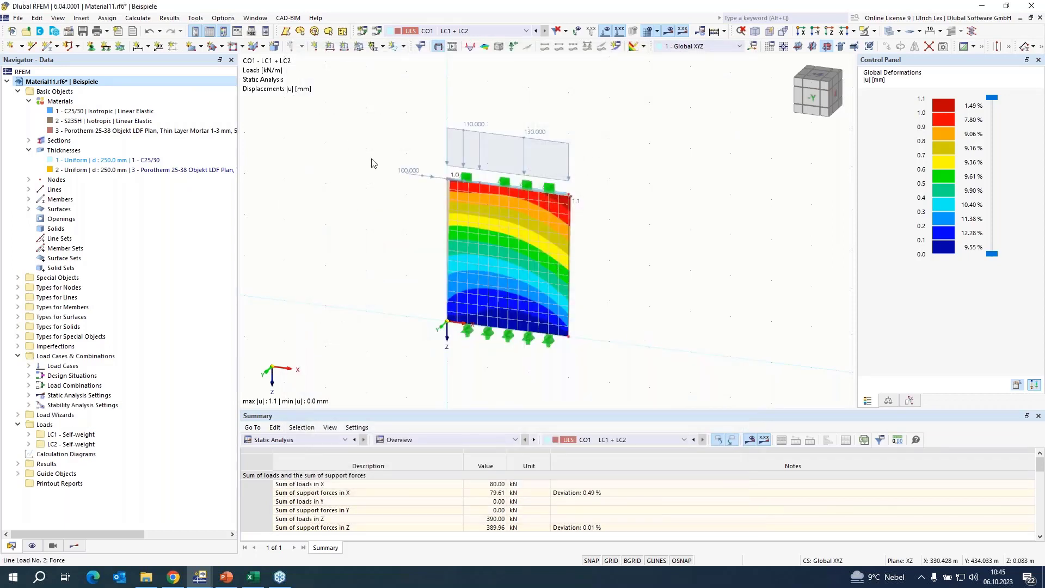
- Duplicate load case LC2 as LC3 and check the loads it contains
{"action": "left_click", "coordinate": [377, 34]}
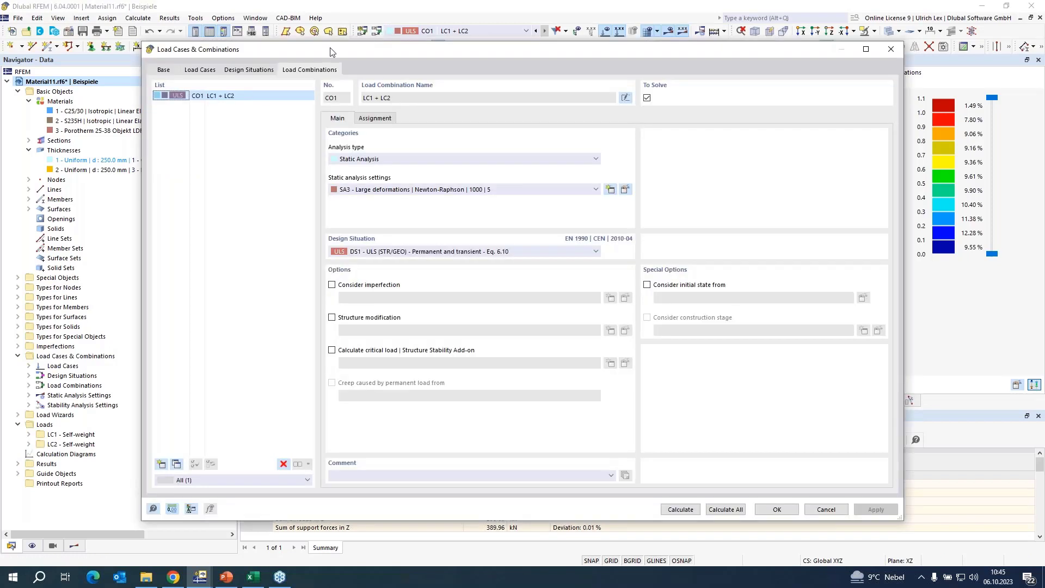
{"action": "left_click", "coordinate": [185, 71]}
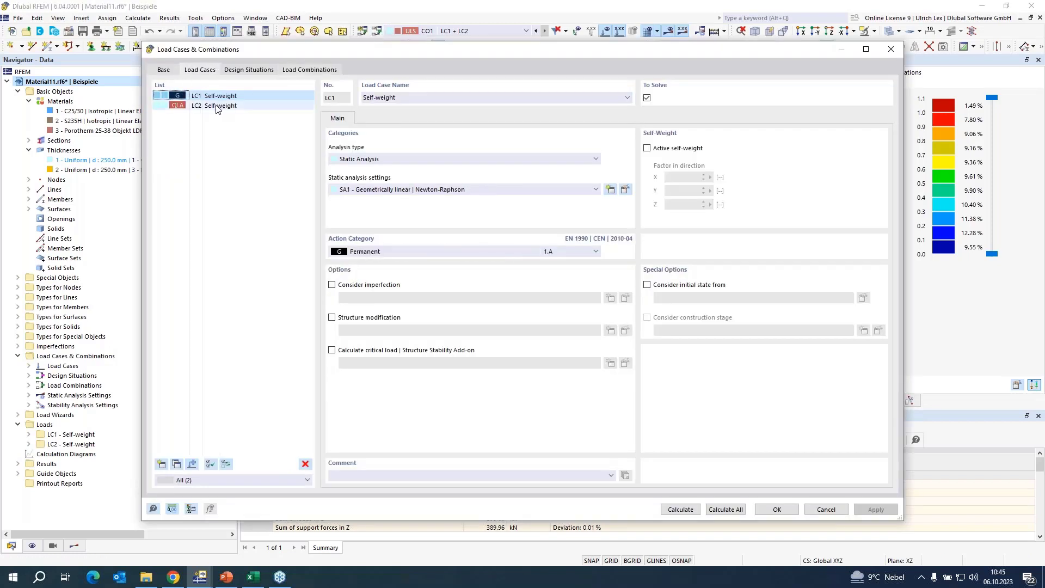
{"action": "left_click", "coordinate": [217, 106]}
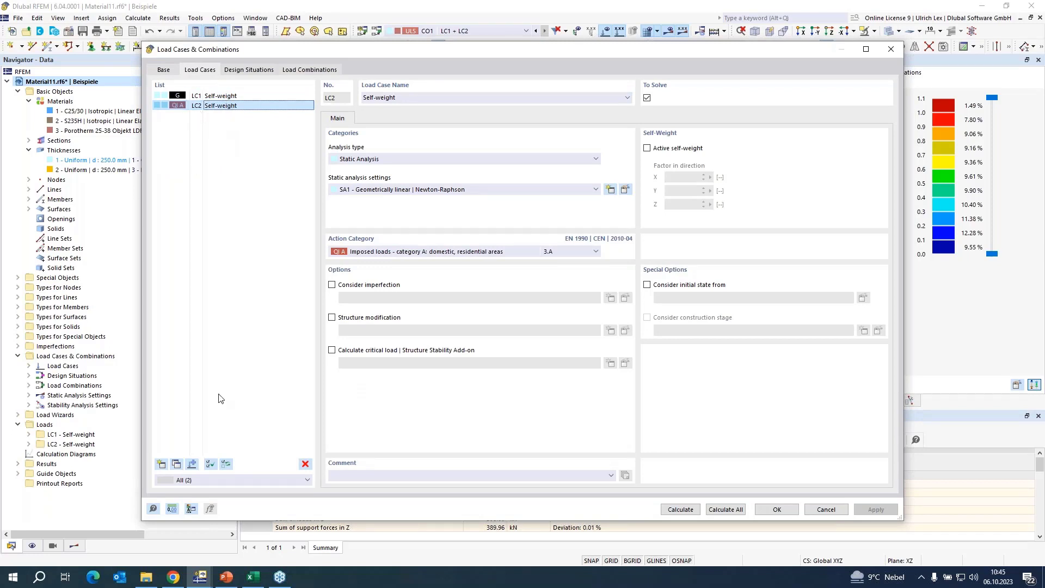
{"action": "left_click", "coordinate": [176, 465]}
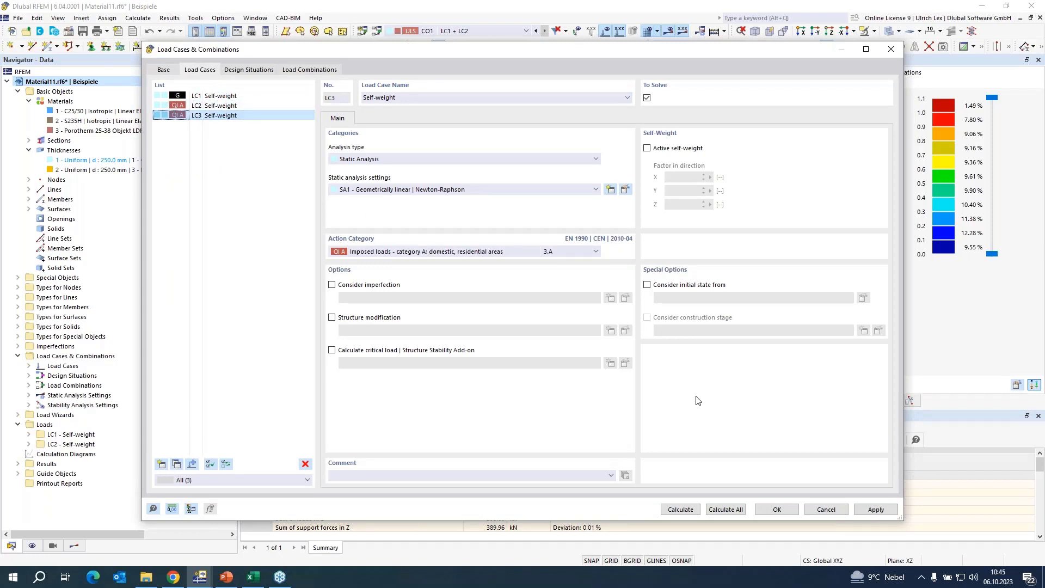
{"action": "left_click", "coordinate": [773, 511]}
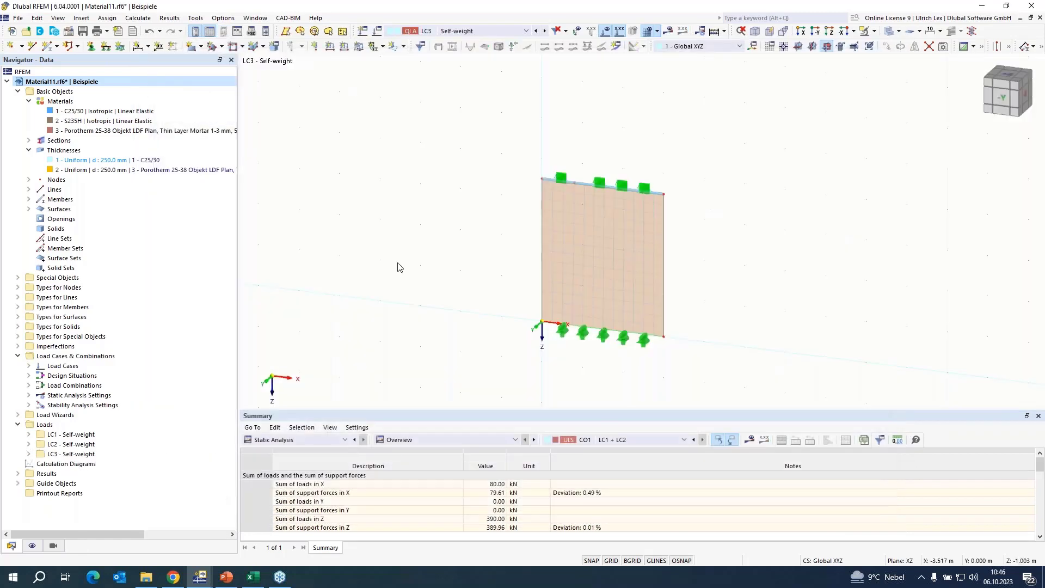
{"action": "left_click", "coordinate": [490, 33]}
{"action": "left_click", "coordinate": [489, 34]}
{"action": "left_click", "coordinate": [607, 32]}
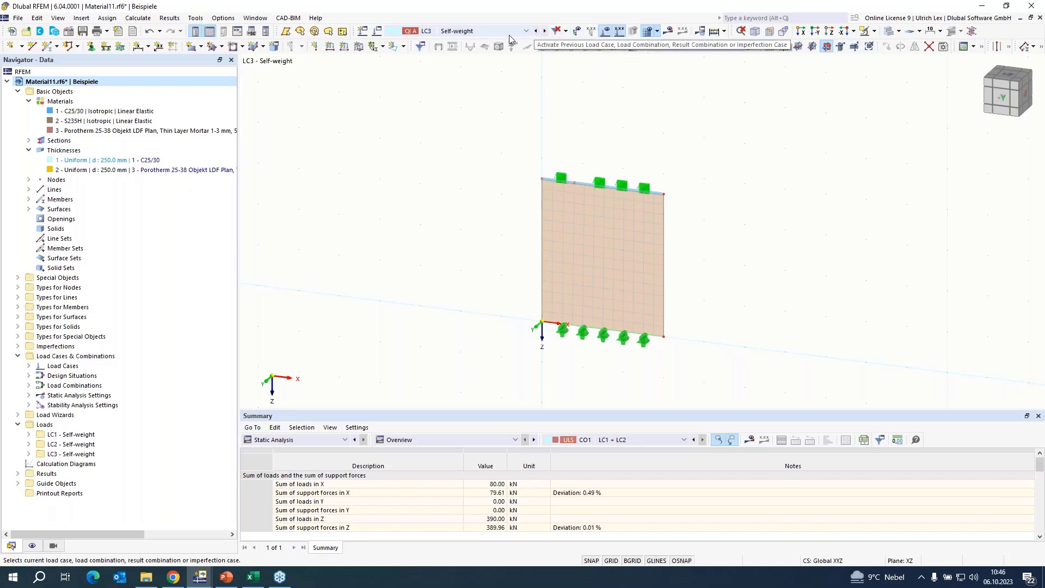
- Delete load case LC3 and duplicate LC2 again as LC3
{"action": "left_click", "coordinate": [377, 31]}
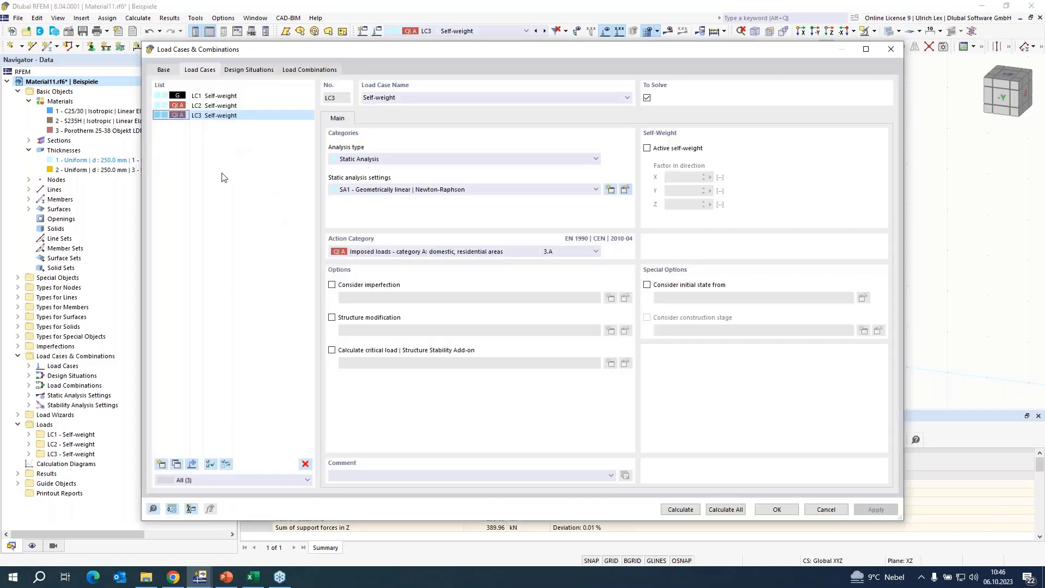
{"action": "left_click", "coordinate": [306, 464]}
{"action": "left_click", "coordinate": [533, 326]}
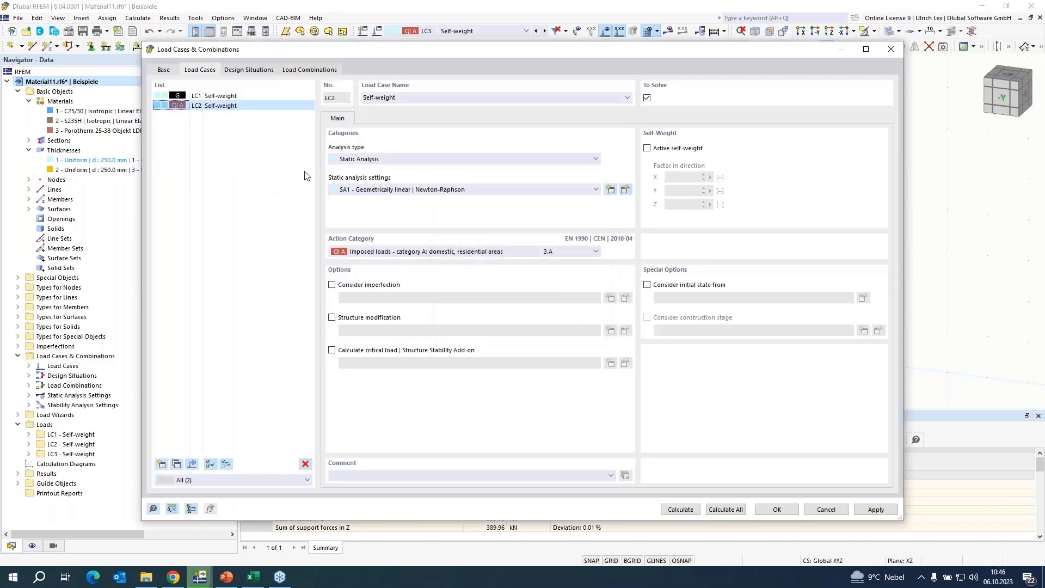
{"action": "left_click", "coordinate": [216, 96]}
{"action": "left_click", "coordinate": [210, 106]}
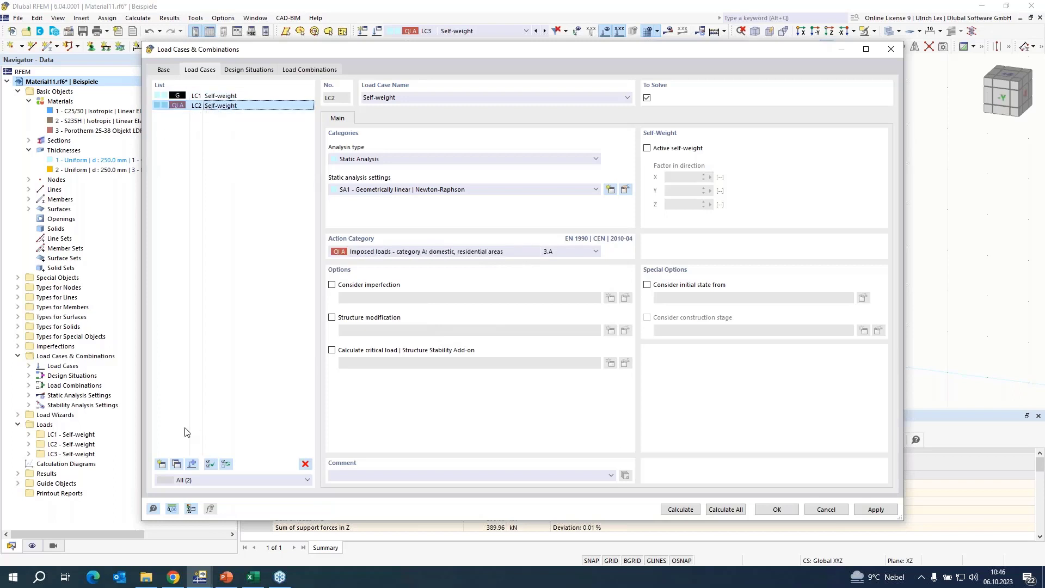
{"action": "left_click", "coordinate": [177, 466]}
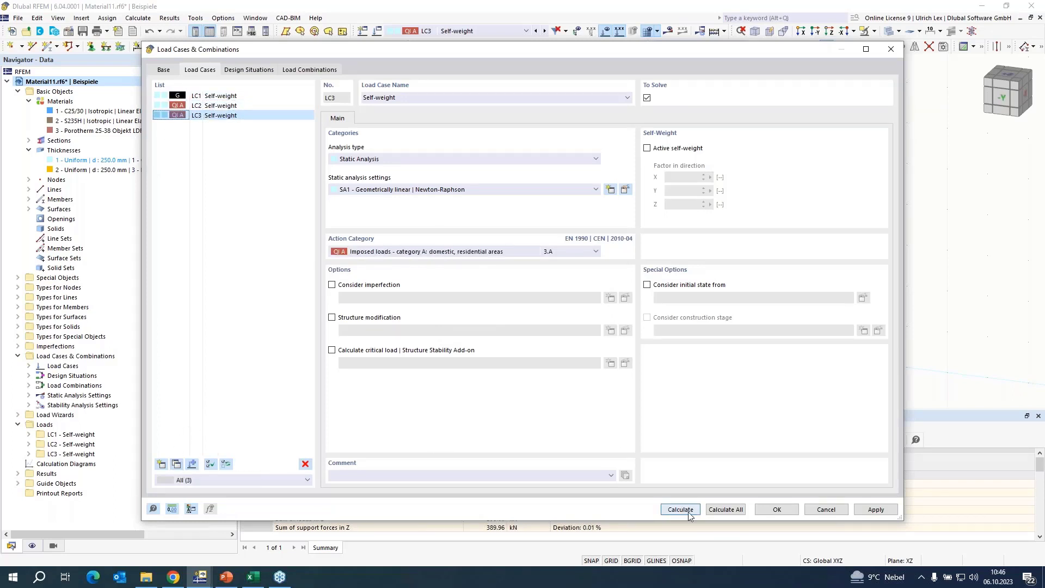
{"action": "left_click", "coordinate": [777, 509]}
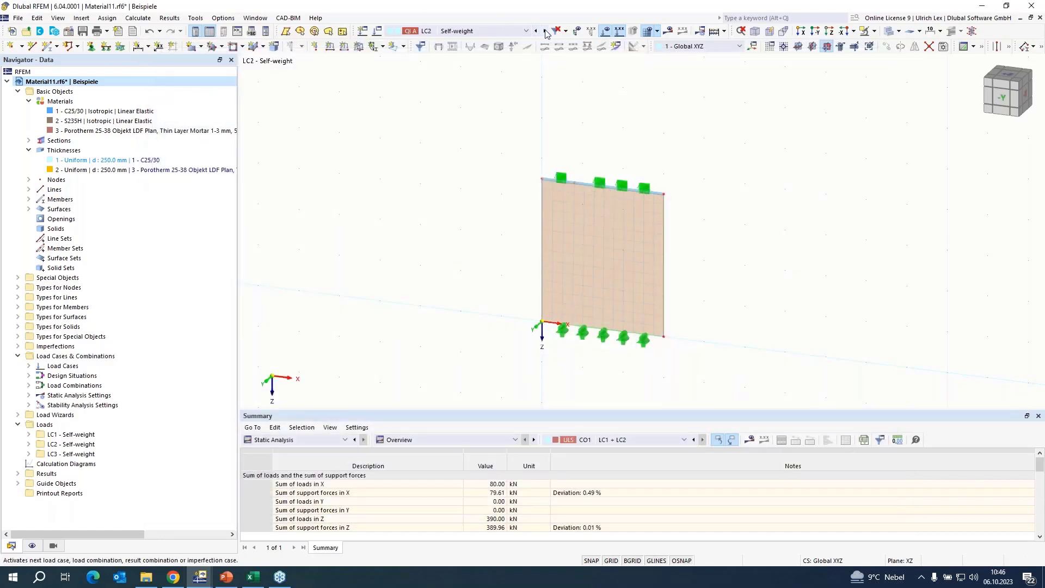
{"action": "scroll", "coordinate": [273, 181], "scroll_direction": "down", "scroll_amount": 2}
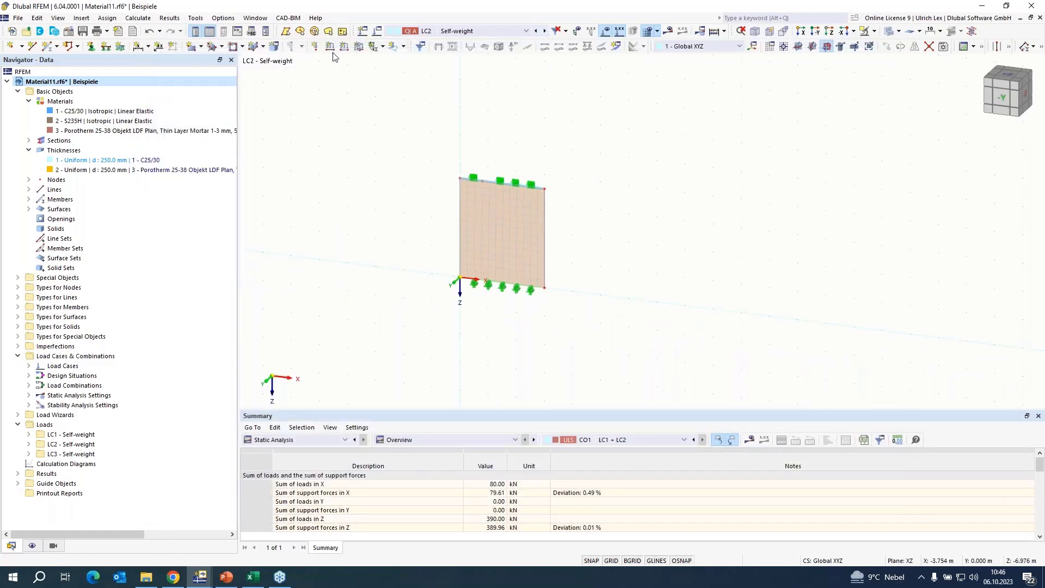
{"action": "left_click", "coordinate": [160, 31]}
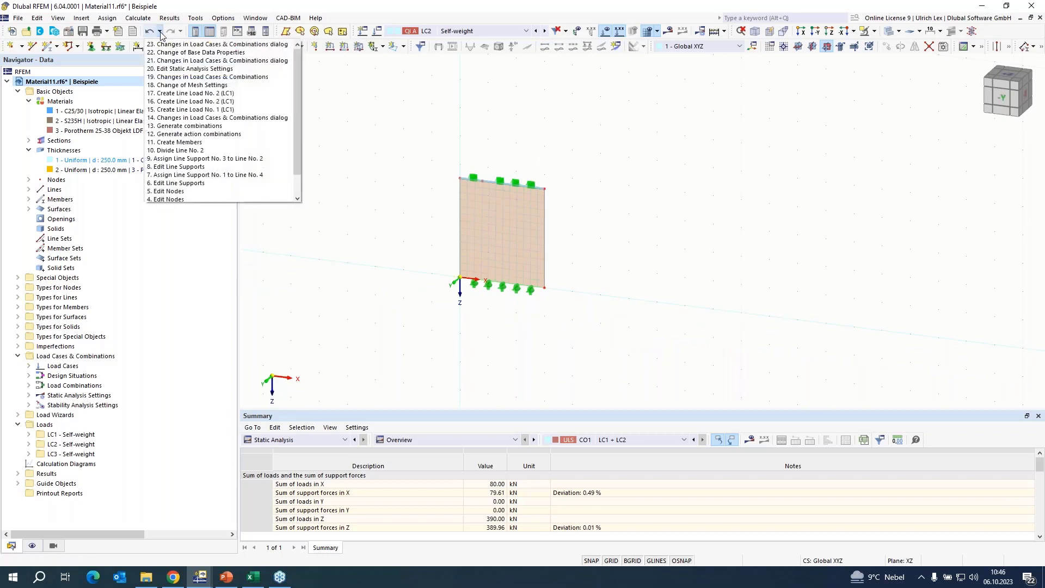
{"action": "left_click", "coordinate": [425, 109]}
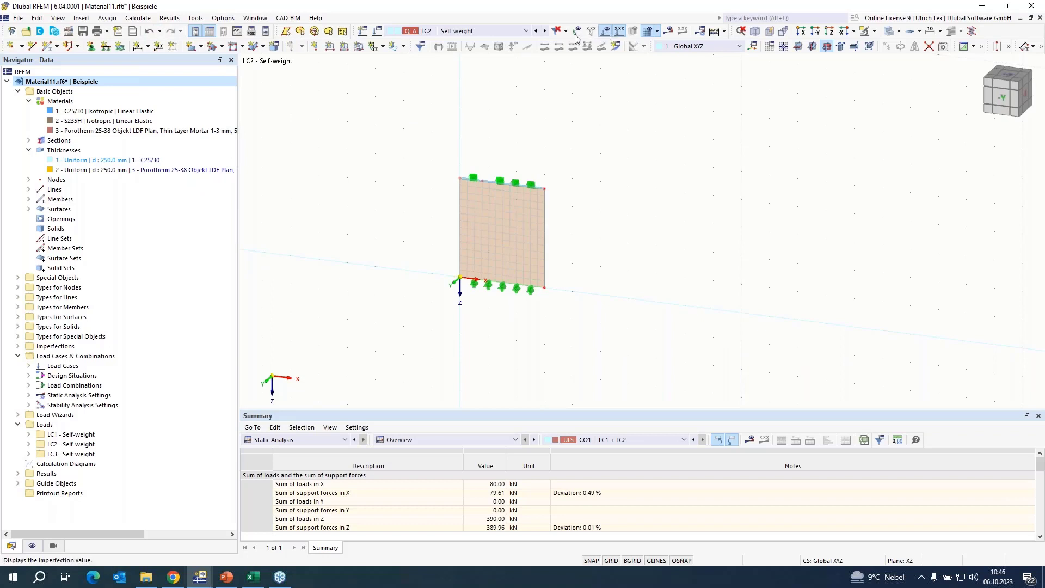
- Move the horizontal 100 kN/m line load on the wall's top edge from load case LC1 to LC2
{"action": "left_click", "coordinate": [475, 32]}
{"action": "left_click", "coordinate": [475, 46]}
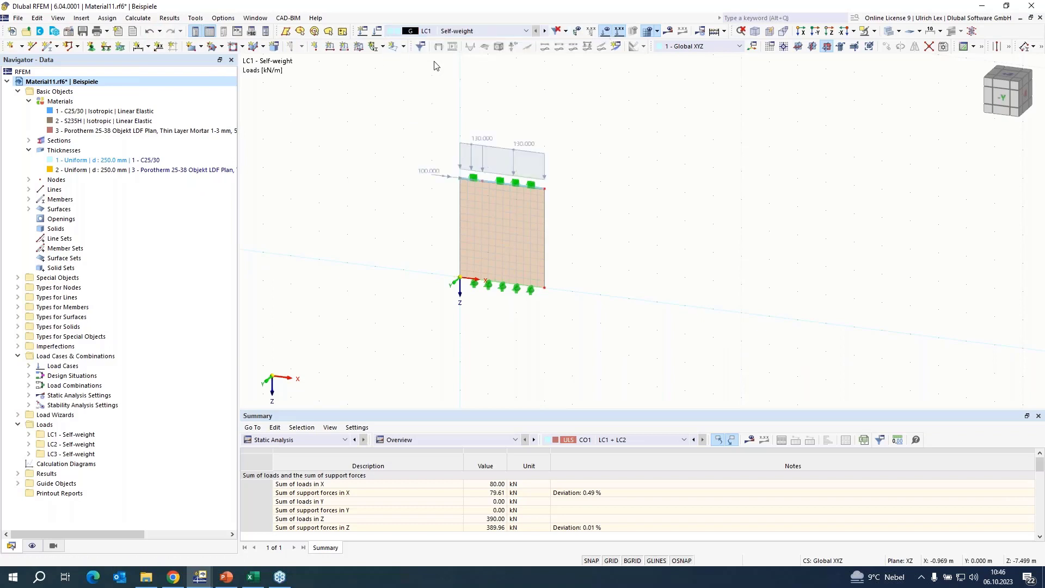
{"action": "double_click", "coordinate": [436, 176]}
{"action": "left_click", "coordinate": [463, 126]}
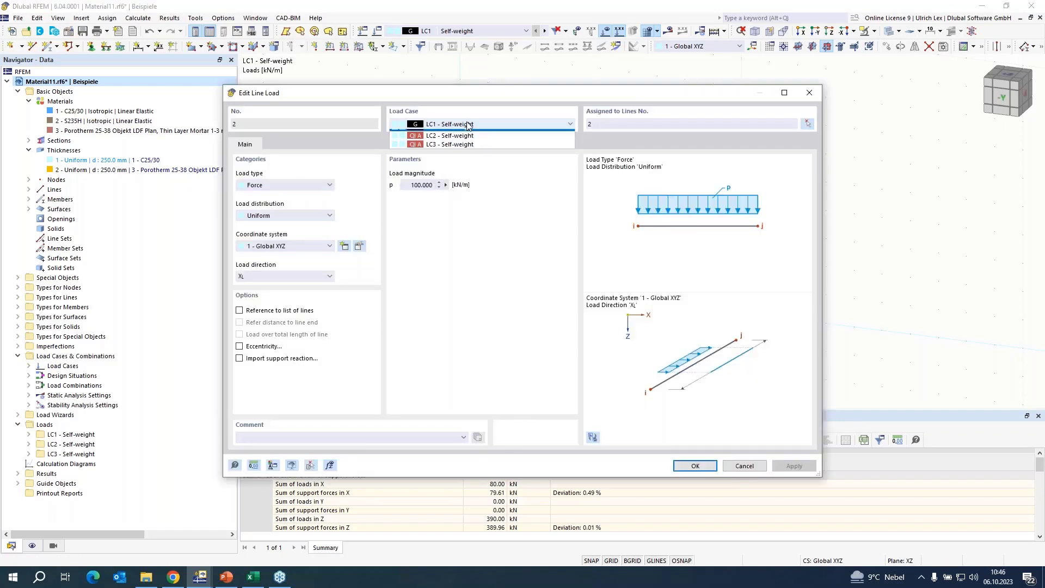
{"action": "left_click", "coordinate": [464, 143]}
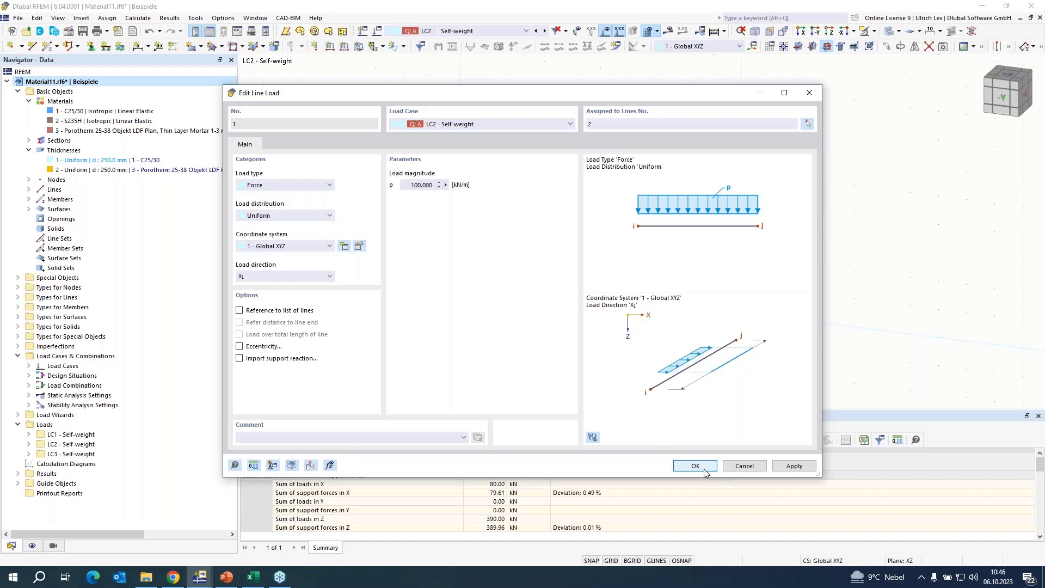
{"action": "left_click", "coordinate": [701, 467]}
{"action": "left_click", "coordinate": [583, 336]}
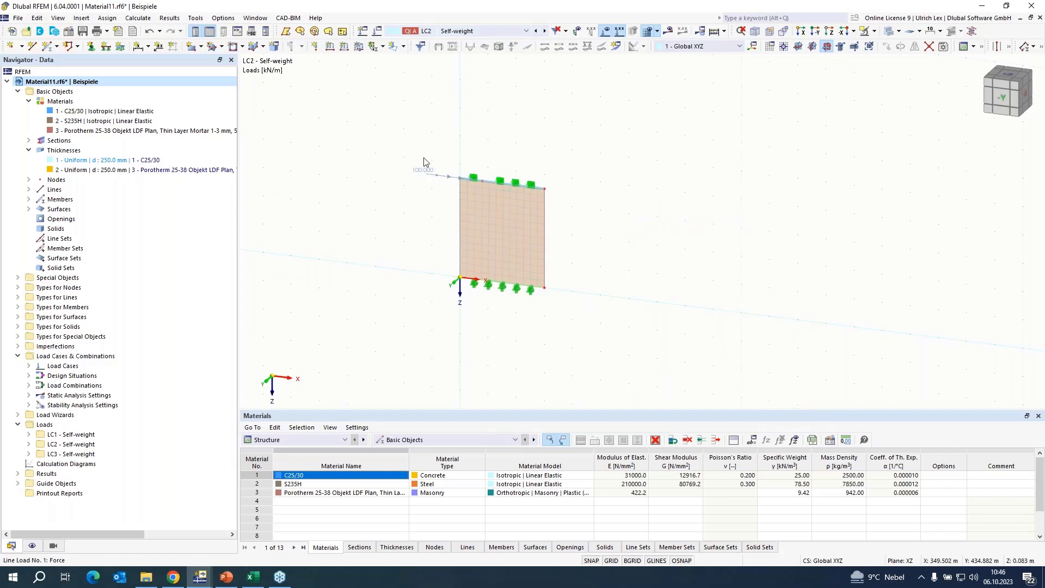
- Replace the empty load case LC3 with a fresh copy of LC2 that includes its horizontal line load
{"action": "left_click", "coordinate": [546, 31]}
{"action": "left_click", "coordinate": [377, 31]}
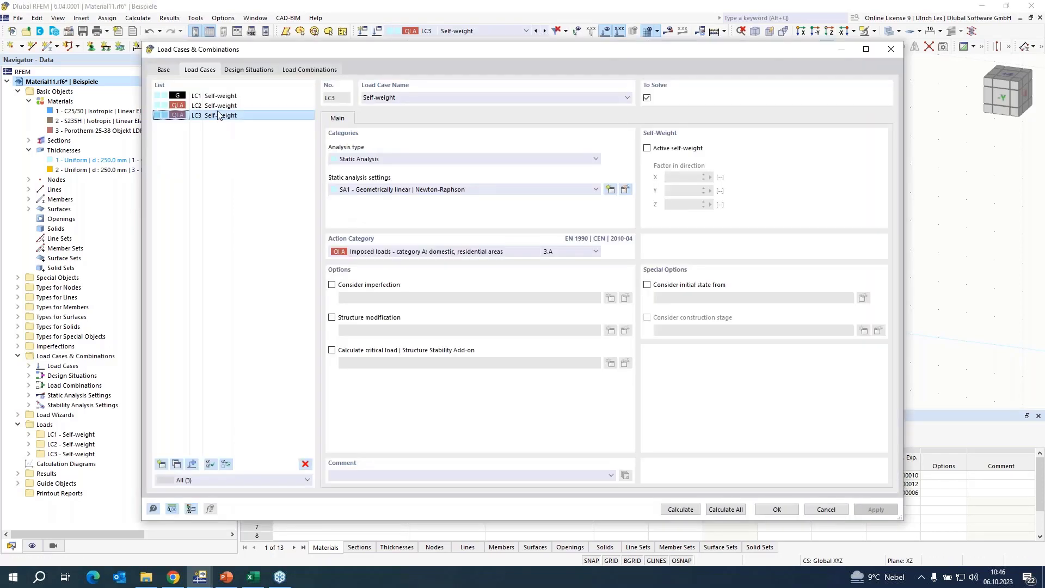
{"action": "left_click", "coordinate": [306, 464]}
{"action": "left_click", "coordinate": [534, 328]}
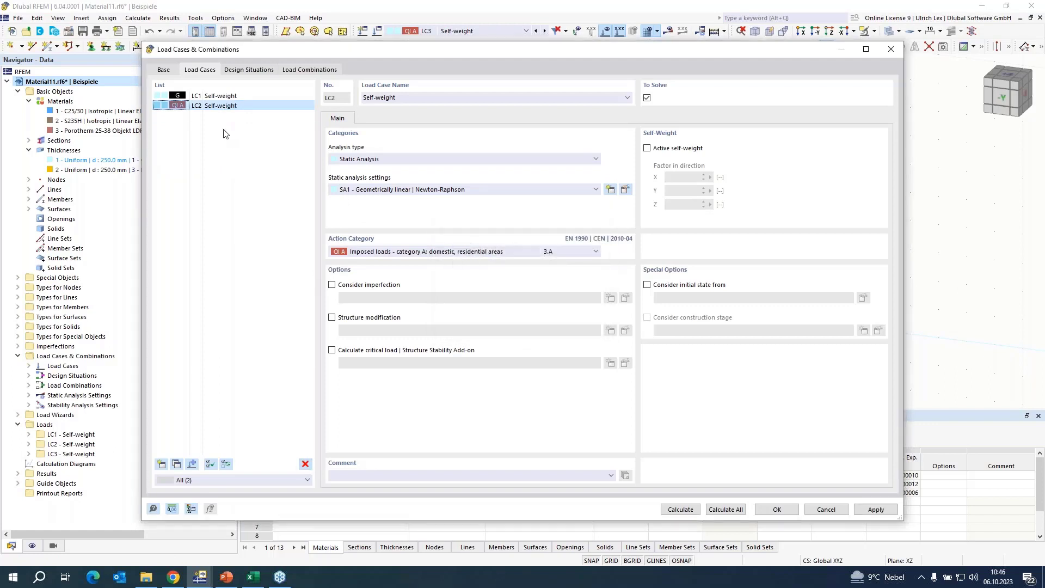
{"action": "left_click", "coordinate": [176, 465]}
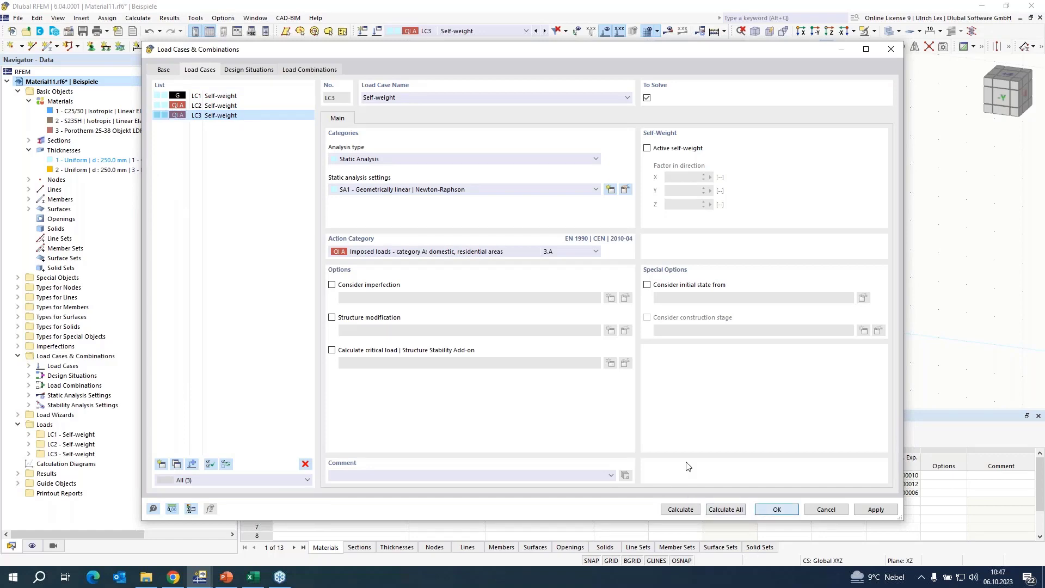
{"action": "left_click", "coordinate": [777, 509]}
- Set the magnitude of the horizontal line load in load case LC3 to 10 kN/m
{"action": "double_click", "coordinate": [433, 175]}
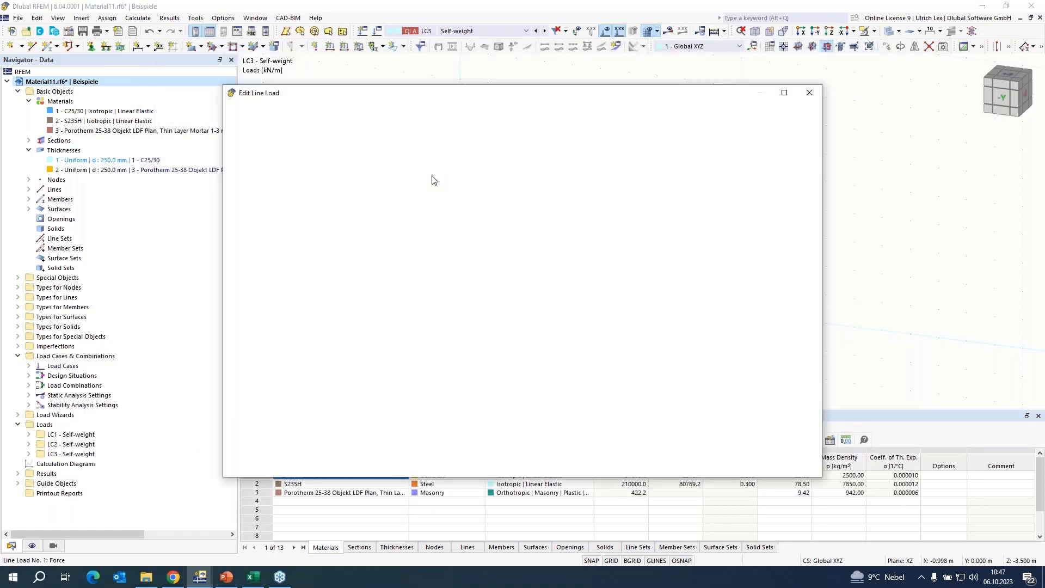
{"action": "left_click", "coordinate": [420, 186]}
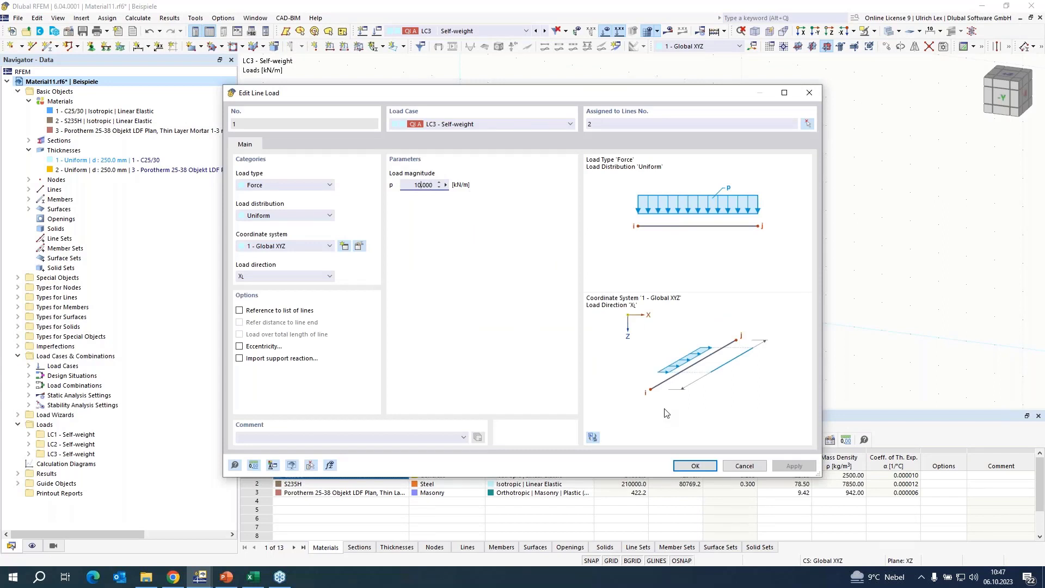
{"action": "left_click", "coordinate": [693, 466]}
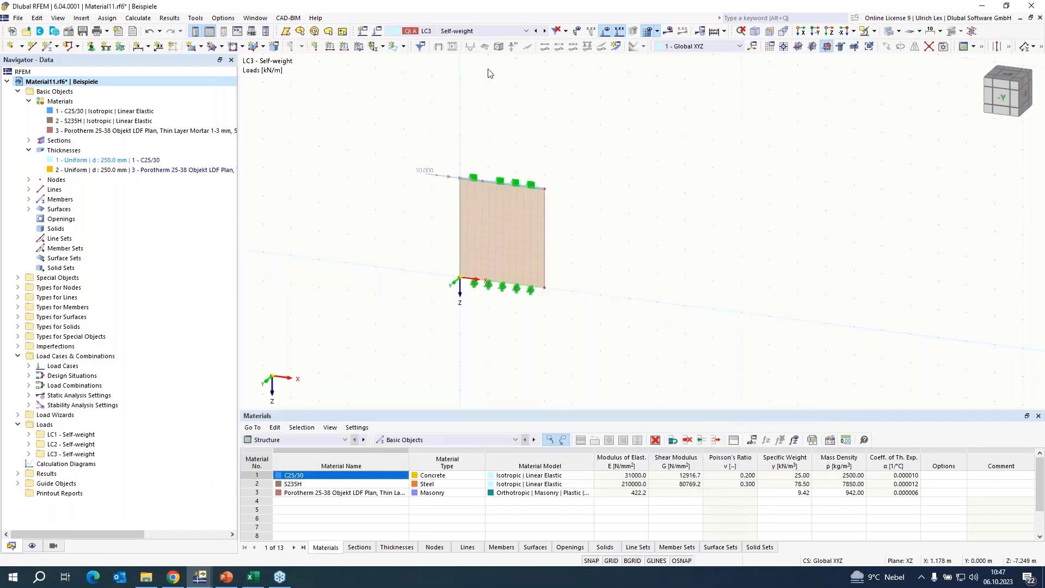
- Add load combination CO2 with static analysis settings SA3 for large deformations using Newton-Raphson
{"action": "left_click", "coordinate": [376, 34]}
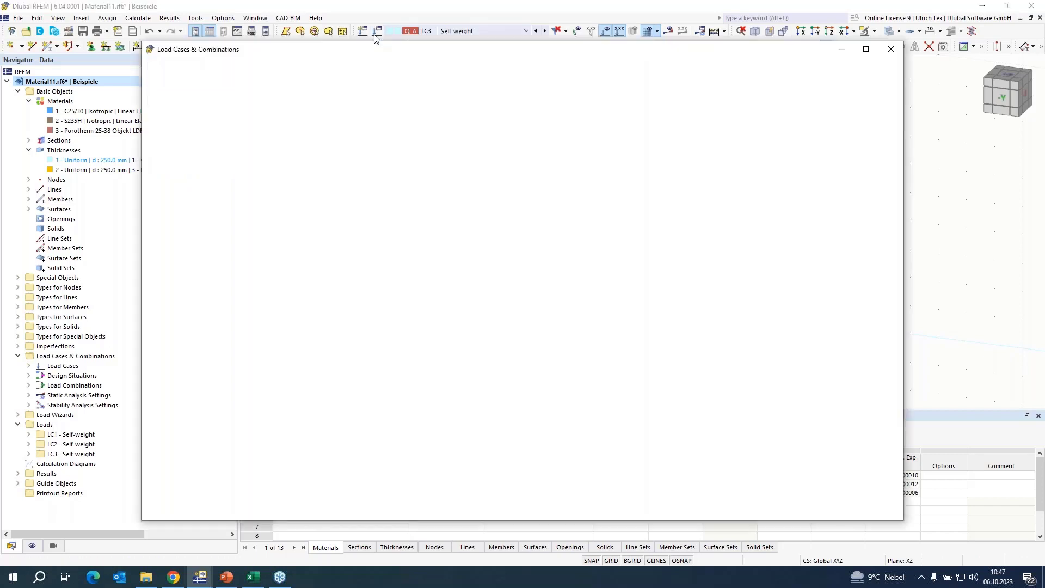
{"action": "left_click", "coordinate": [310, 72]}
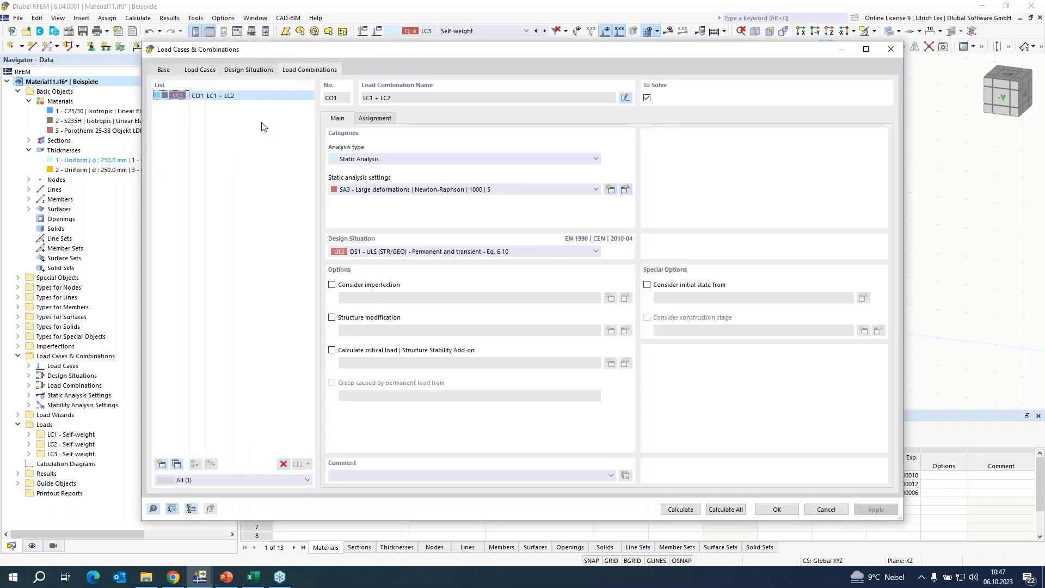
{"action": "left_click", "coordinate": [161, 464]}
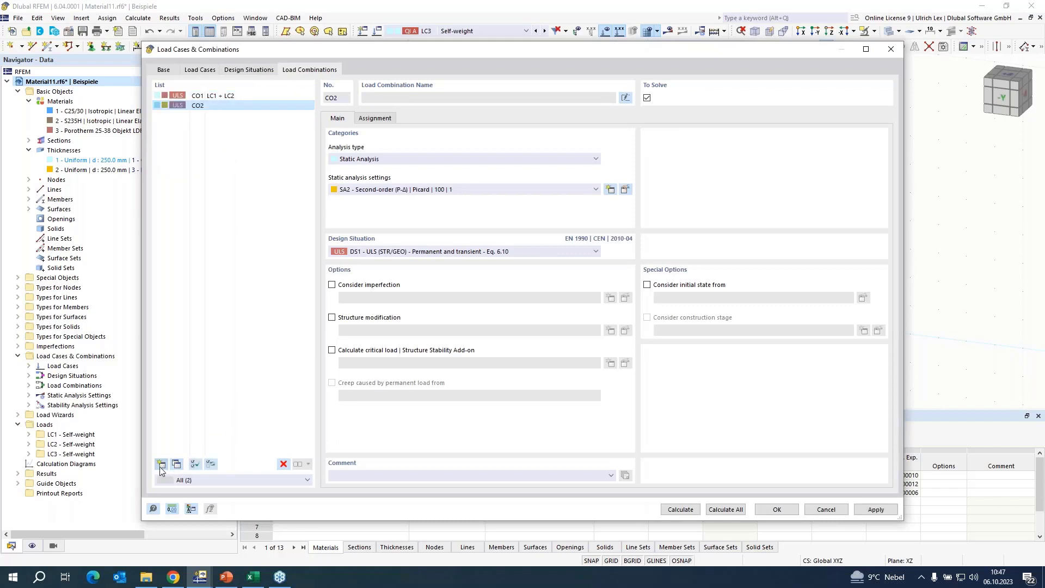
{"action": "left_click", "coordinate": [374, 190]}
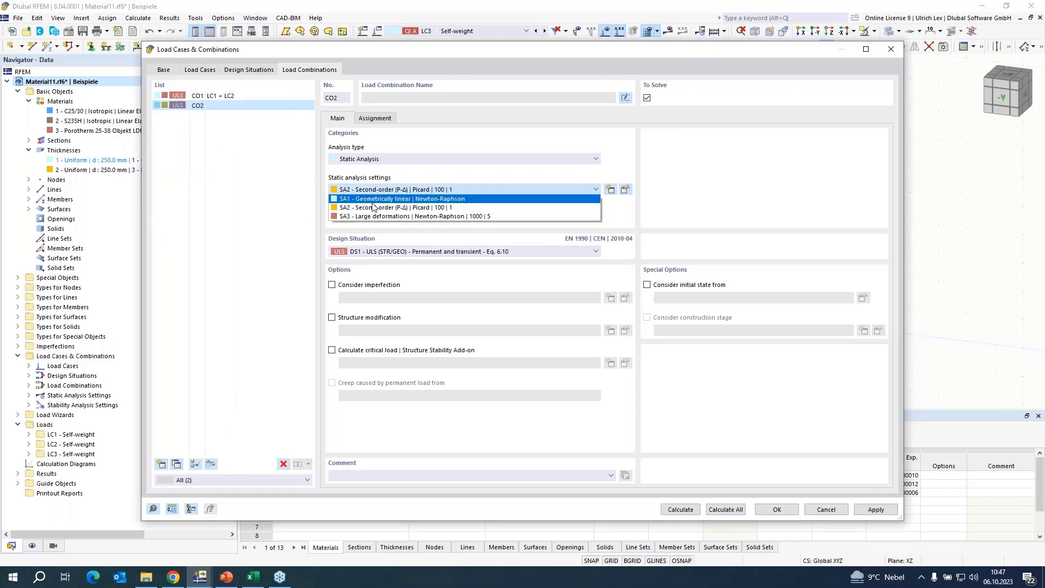
{"action": "left_click", "coordinate": [368, 220]}
- Assign static analysis settings SA3 to load cases LC1, LC2 and LC3 together
{"action": "left_click", "coordinate": [199, 72]}
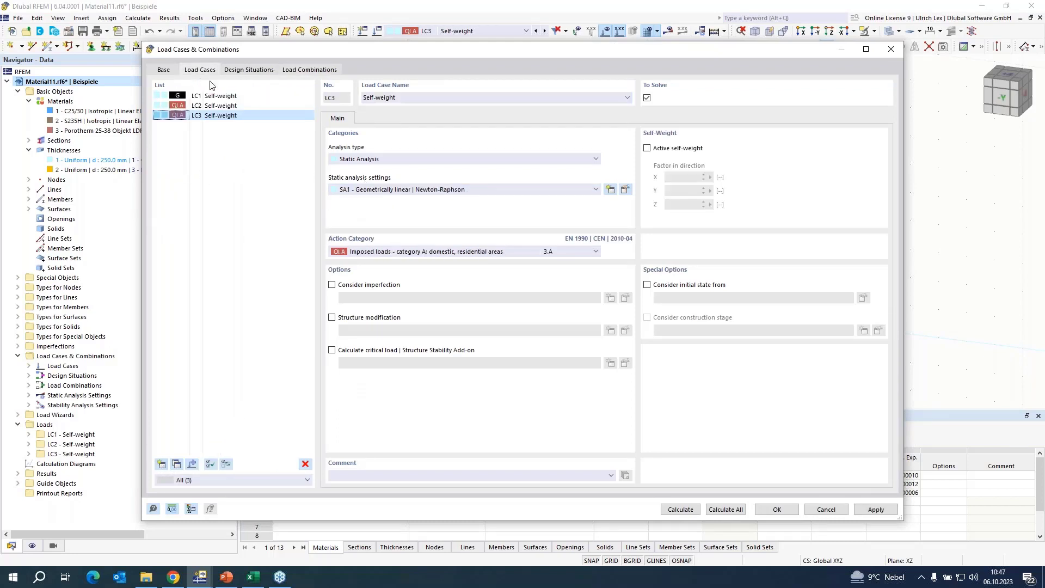
{"action": "left_click", "coordinate": [228, 97], "text": "shift"}
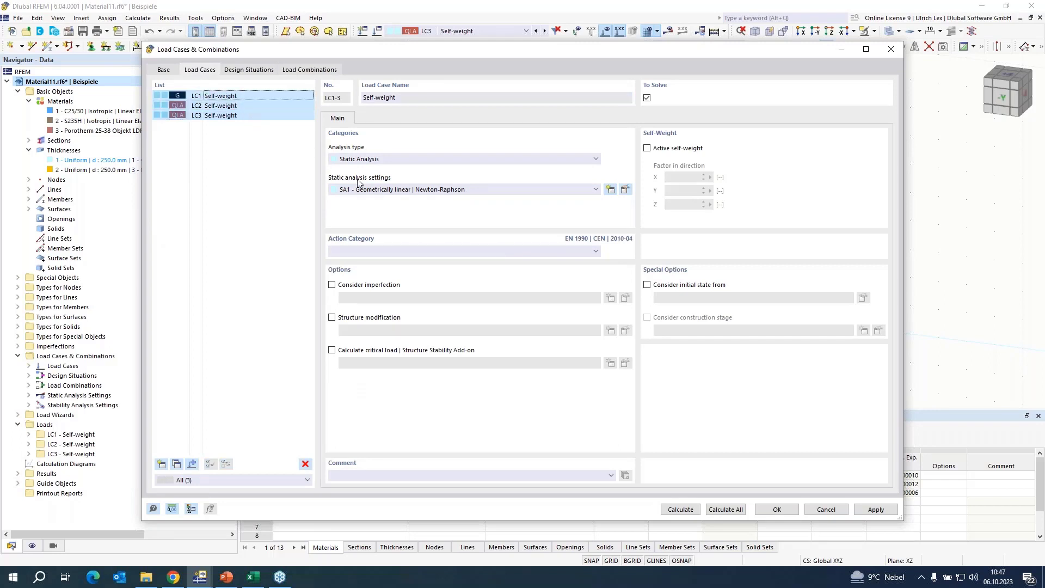
{"action": "left_click", "coordinate": [417, 192]}
{"action": "left_click", "coordinate": [392, 217]}
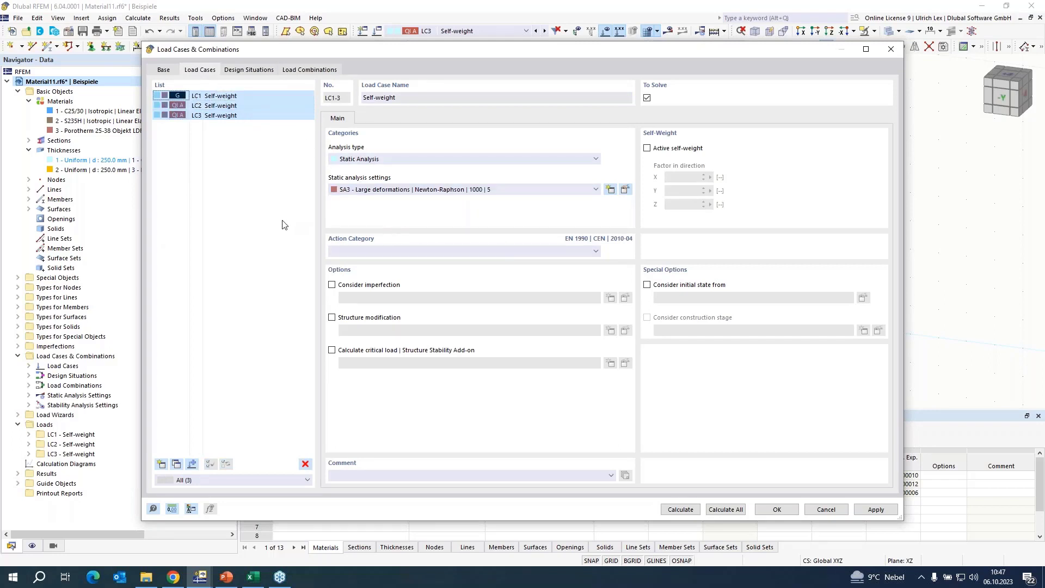
- Assign load cases LC1 and LC3 to load combination CO2 with a factor of 1.00 each
{"action": "left_click", "coordinate": [310, 70]}
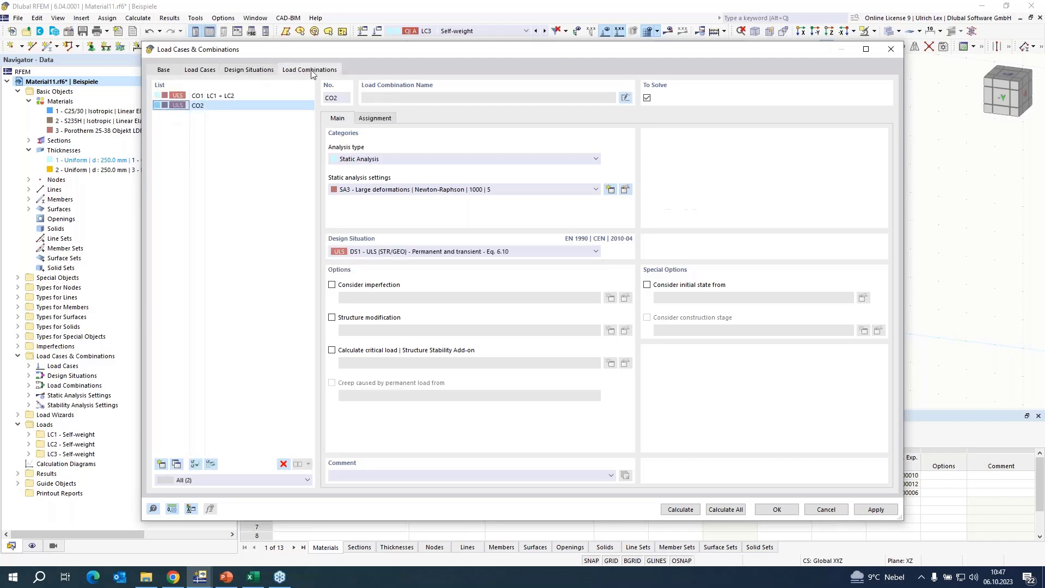
{"action": "left_click", "coordinate": [368, 120]}
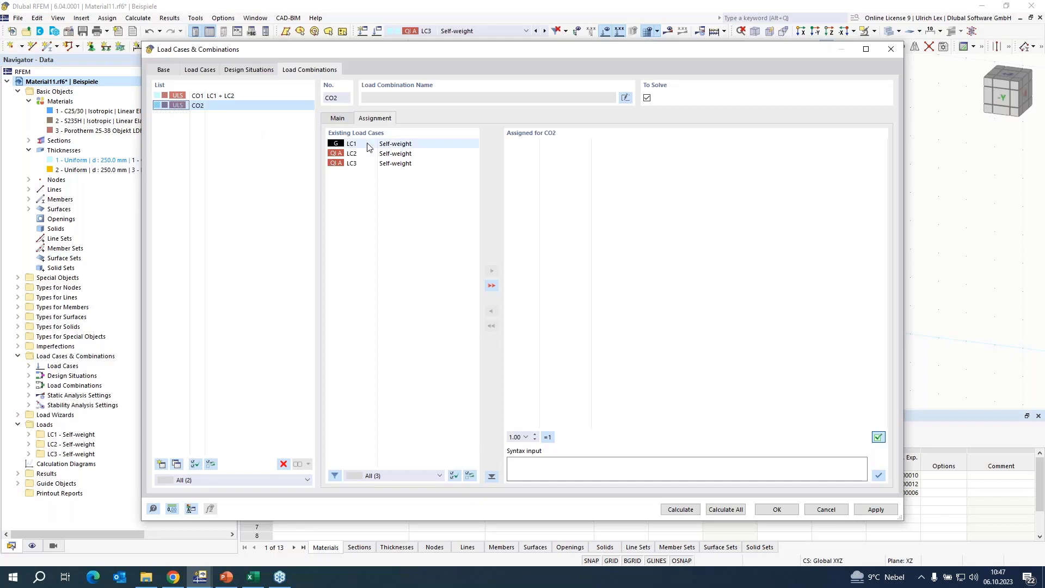
{"action": "double_click", "coordinate": [361, 145]}
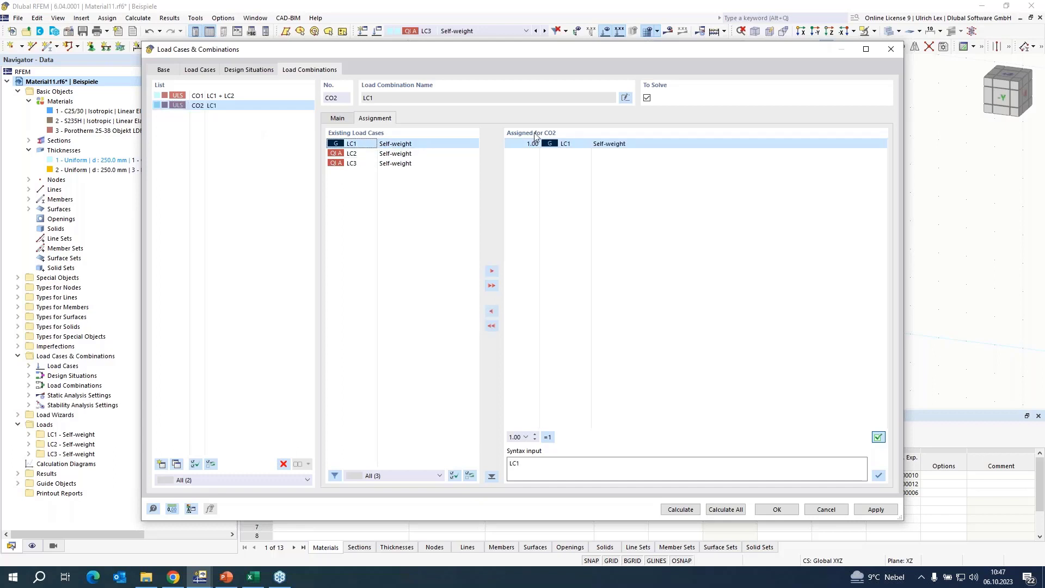
{"action": "double_click", "coordinate": [365, 164]}
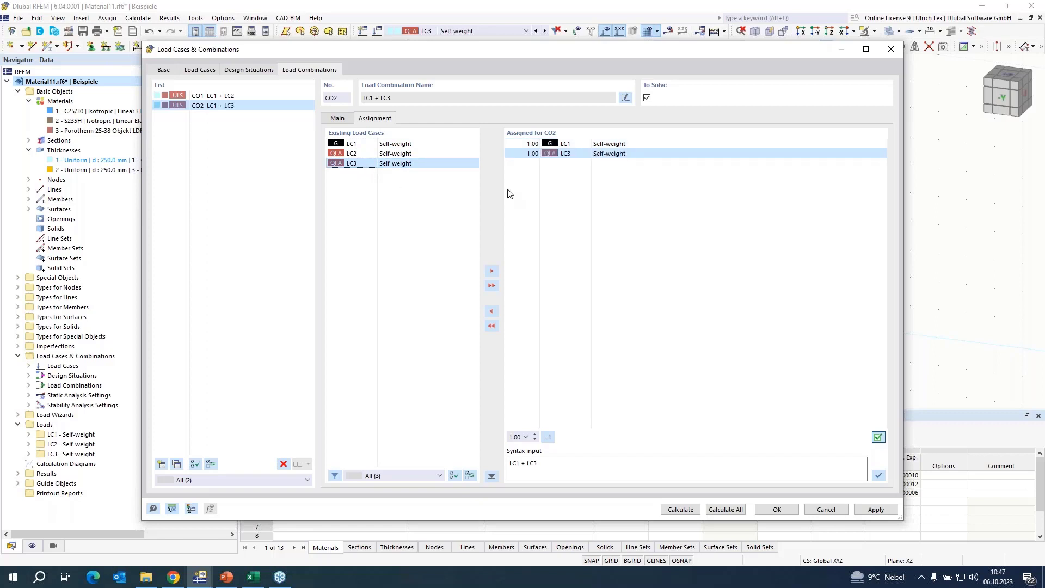
- For load combination CO2, consider the initial state from LC1 and activate the critical load calculation of the stability add-on
{"action": "left_click", "coordinate": [338, 118]}
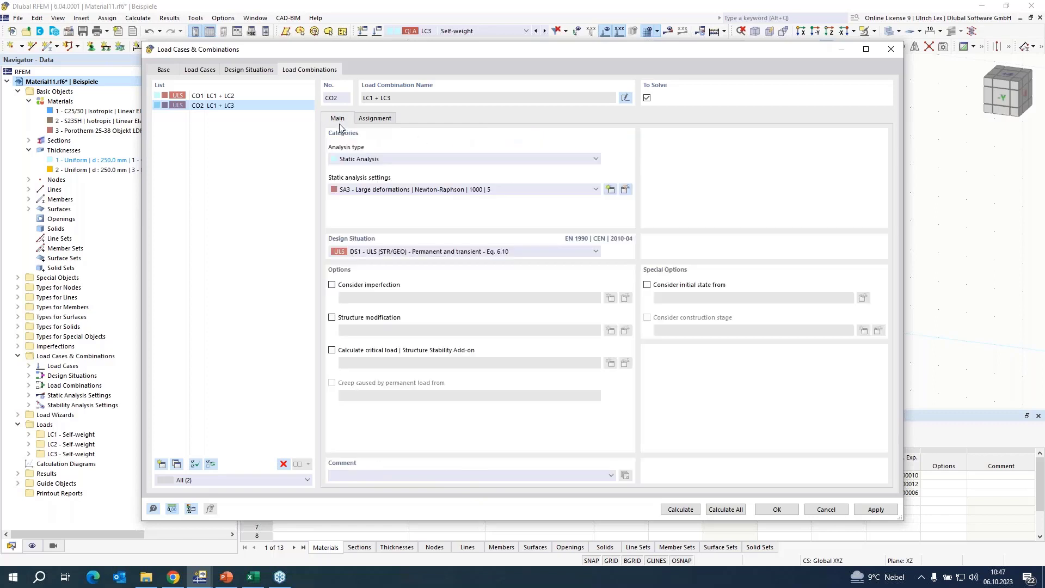
{"action": "left_click", "coordinate": [647, 286]}
{"action": "left_click", "coordinate": [332, 351]}
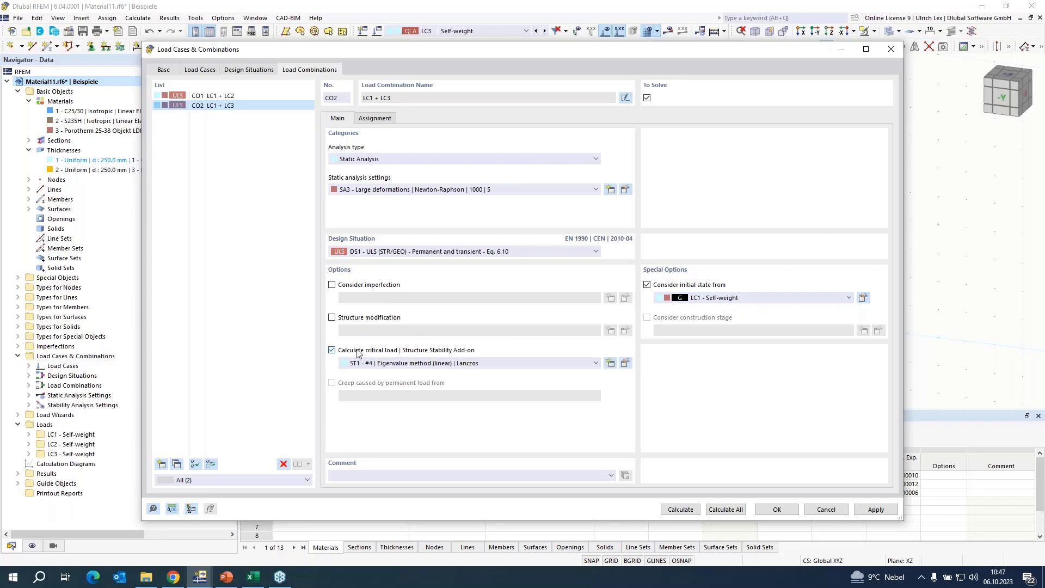
- Set the stability analysis type of ST1 to the non-linear incremental method without eigenvalue analysis
{"action": "left_click", "coordinate": [625, 364]}
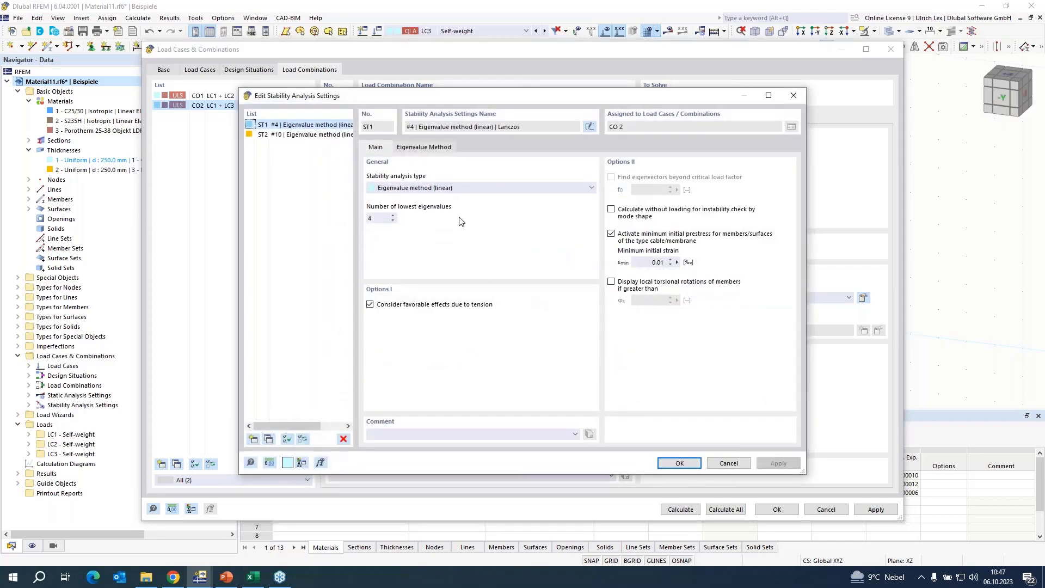
{"action": "left_click", "coordinate": [491, 188]}
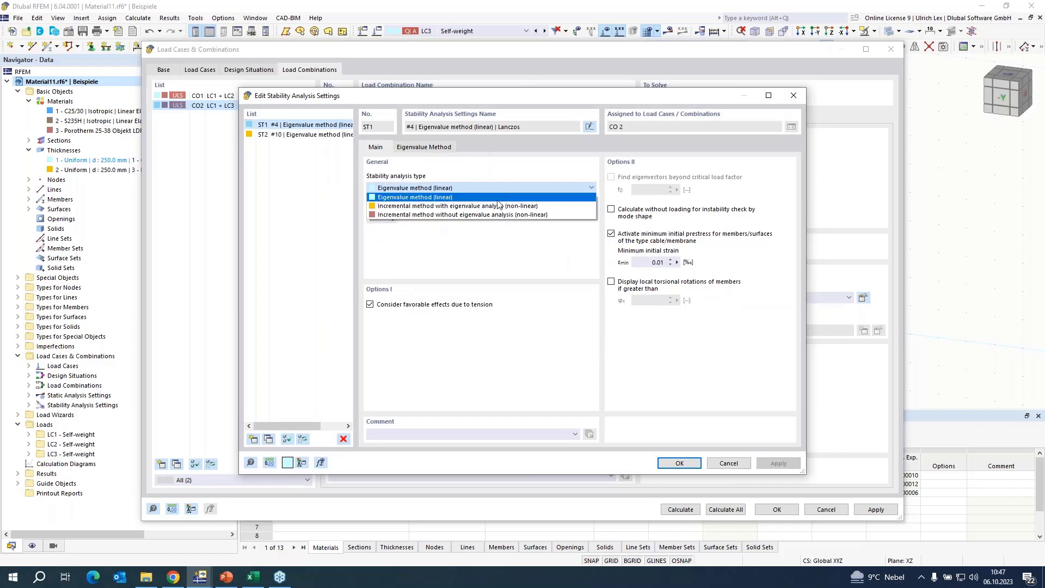
{"action": "left_click", "coordinate": [566, 215]}
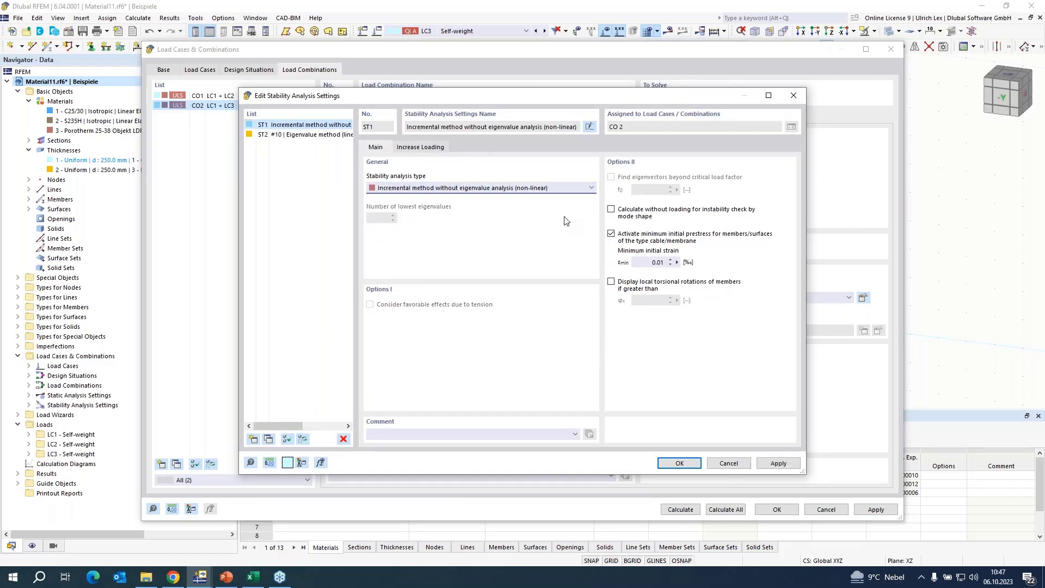
- Set ST1's initial load factor to 0.5, load increment to 0.05, refinement to 1 and maximum increments to 1000, saving results of all increments
{"action": "left_click", "coordinate": [426, 148]}
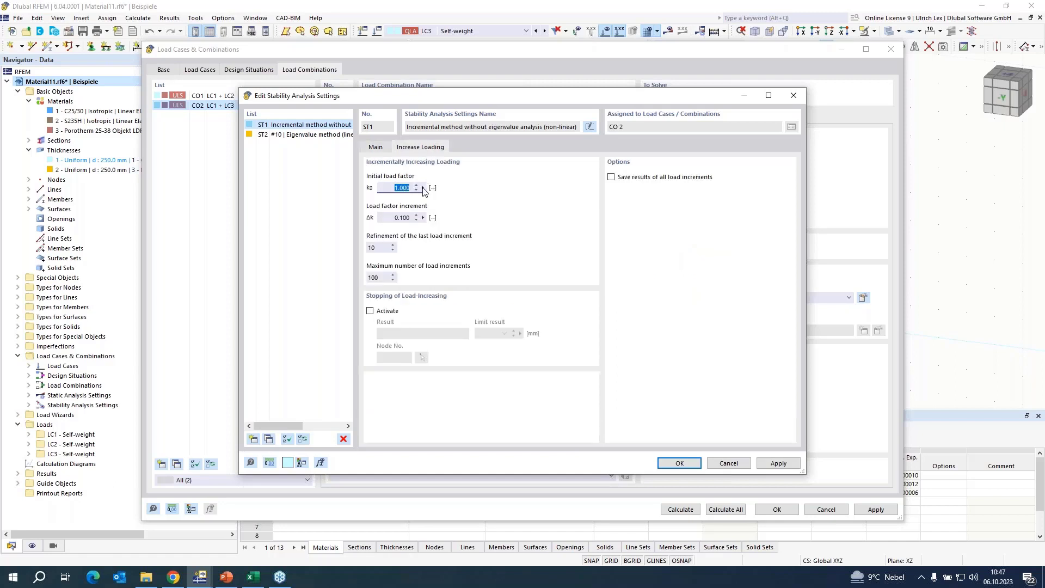
{"action": "type", "text": "0,5"}
{"action": "key", "text": "Tab"}
{"action": "type", "text": "0,05"}
{"action": "key", "text": "Tab"}
{"action": "key", "text": "Tab"}
{"action": "left_click", "coordinate": [612, 178]}
{"action": "left_click_drag", "start_coordinate": [564, 94], "coordinate": [591, 84]}
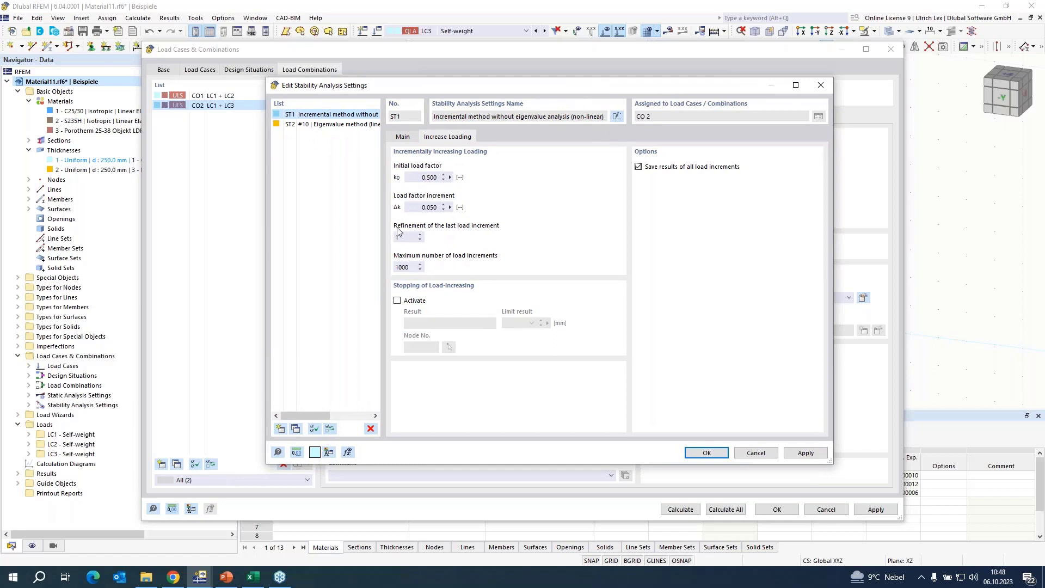
- Activate stopping of the load increase in ST1 at a displacement u of 20 mm at any node, and accept the settings
{"action": "left_click", "coordinate": [400, 302]}
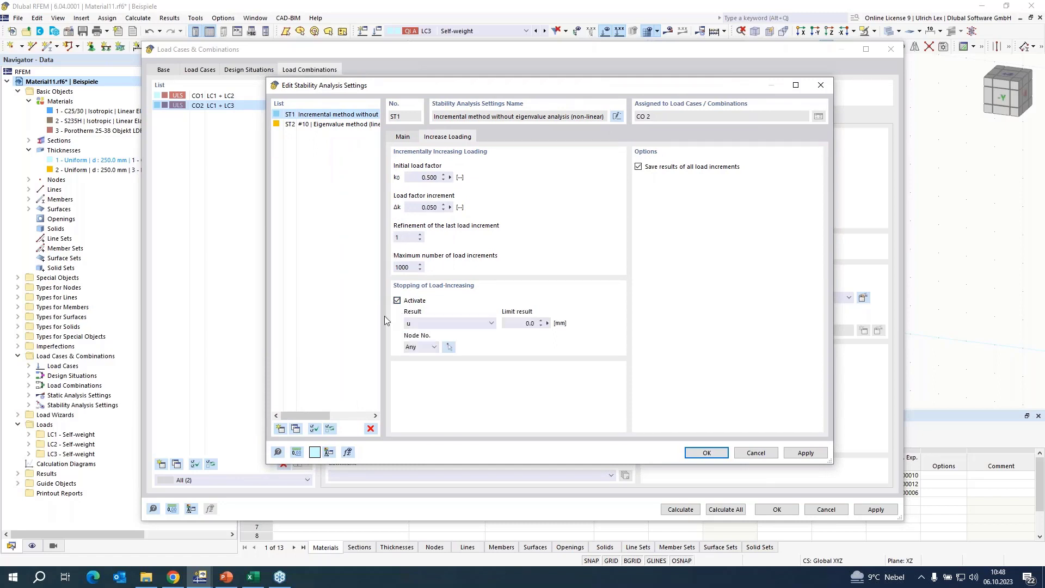
{"action": "left_click", "coordinate": [540, 324]}
{"action": "left_click", "coordinate": [694, 455]}
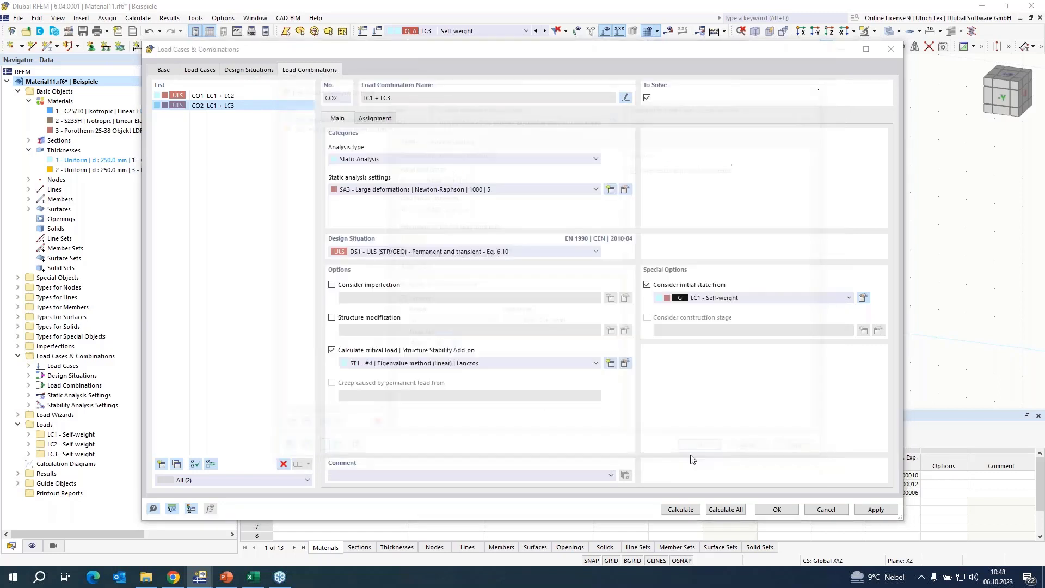
- Review the load increase settings of ST1 and leave Load Cases & Combinations without saving
{"action": "left_click", "coordinate": [625, 364]}
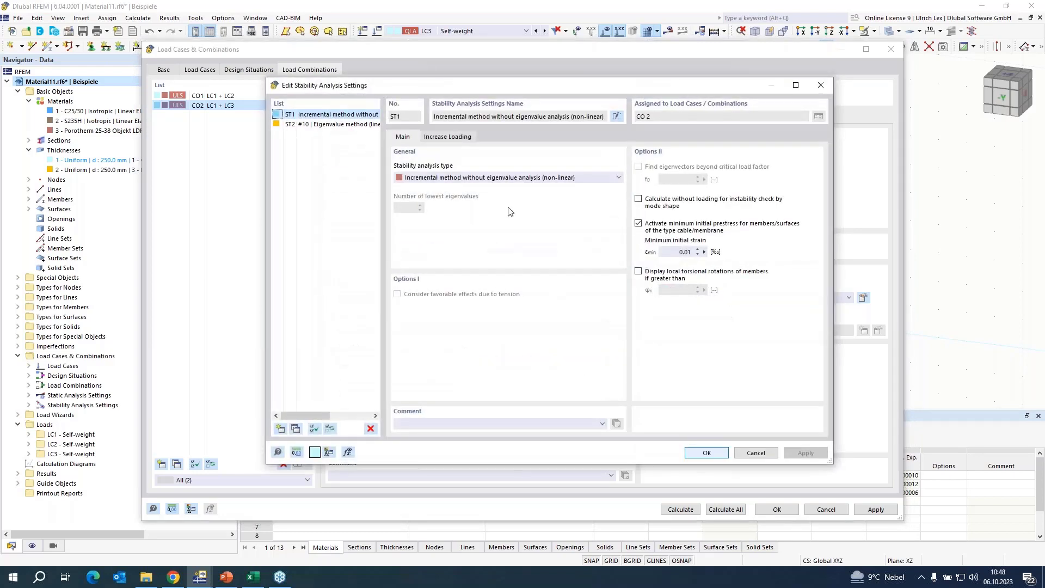
{"action": "left_click", "coordinate": [449, 138]}
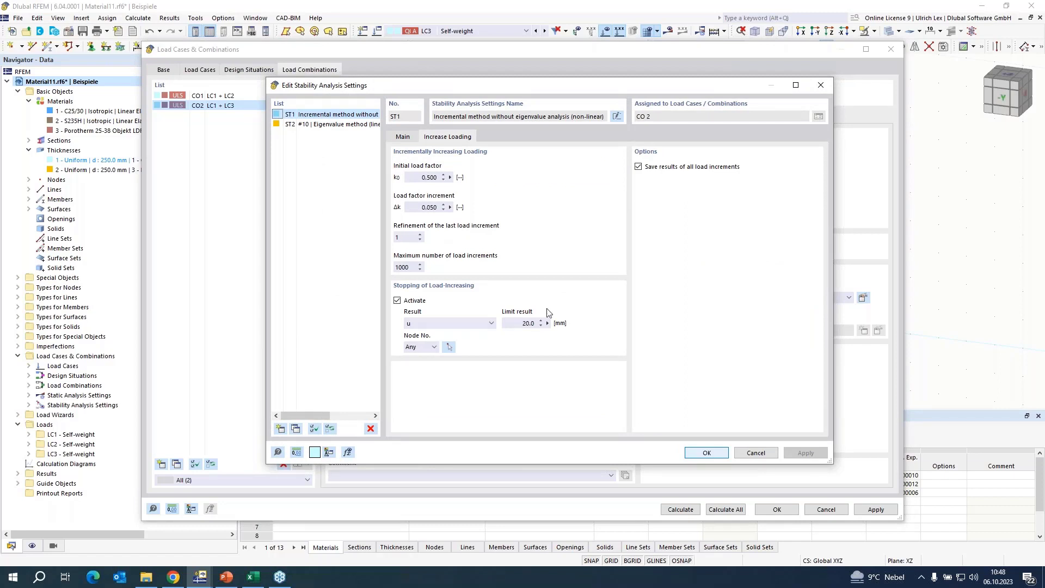
{"action": "left_click", "coordinate": [756, 453]}
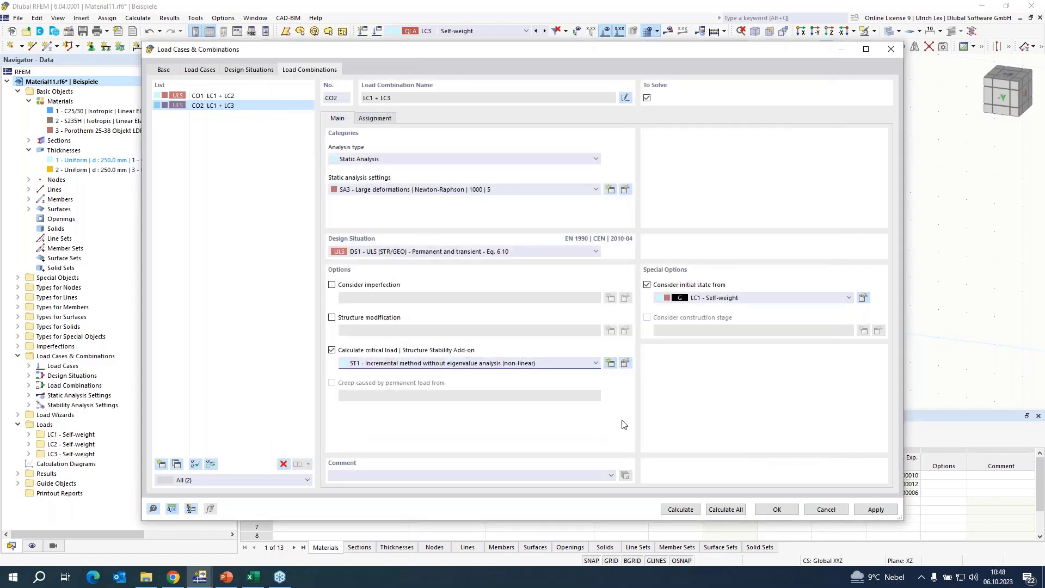
{"action": "left_click", "coordinate": [824, 510]}
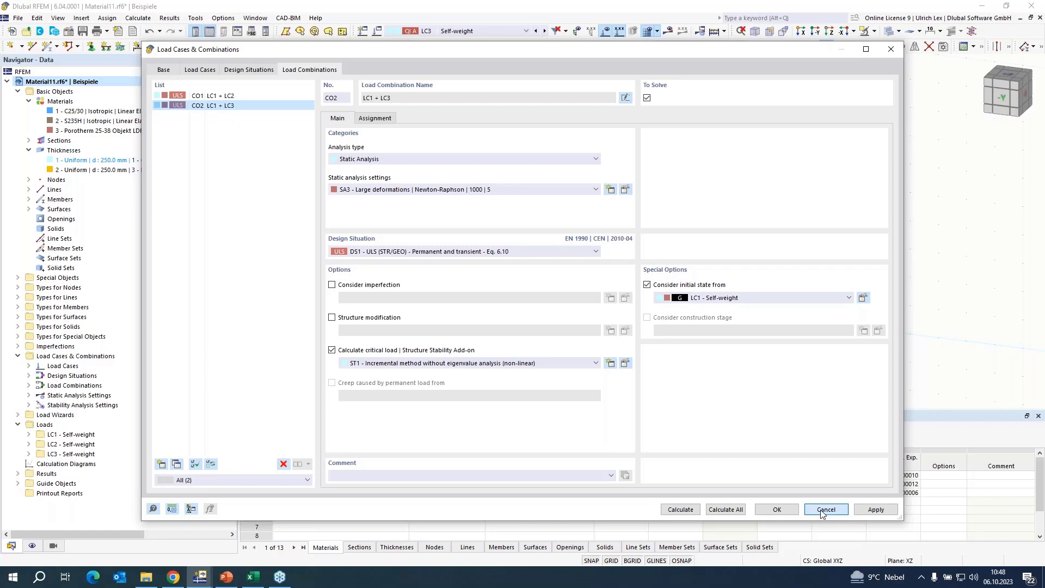
- Switch to the other RFEM instance and show the shear wall model Schubwand_ohne_Öffnung.rf6
{"action": "left_click", "coordinate": [203, 579]}
{"action": "left_click", "coordinate": [317, 531]}
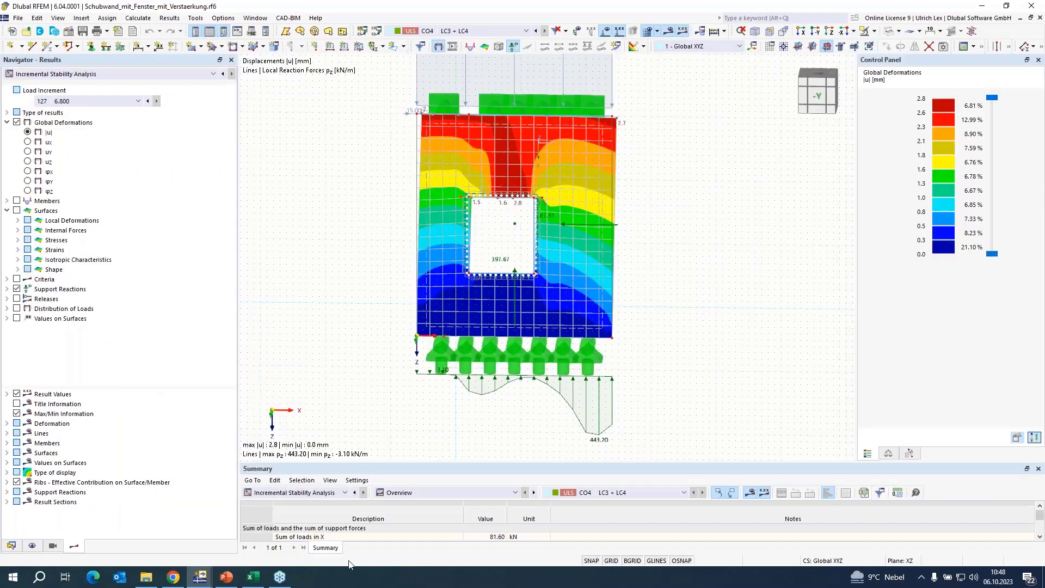
{"action": "left_click", "coordinate": [258, 19]}
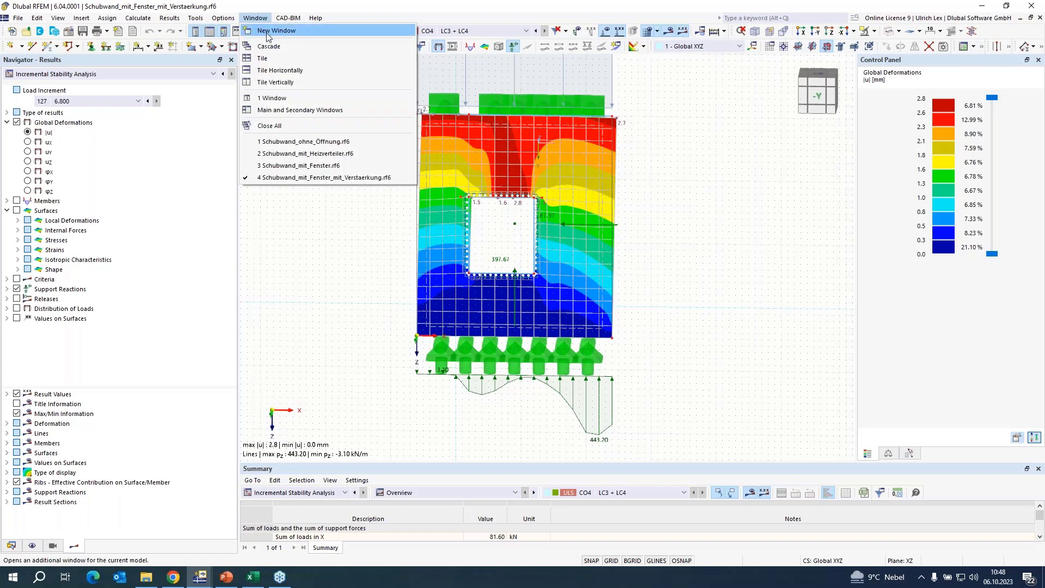
{"action": "left_click", "coordinate": [322, 142]}
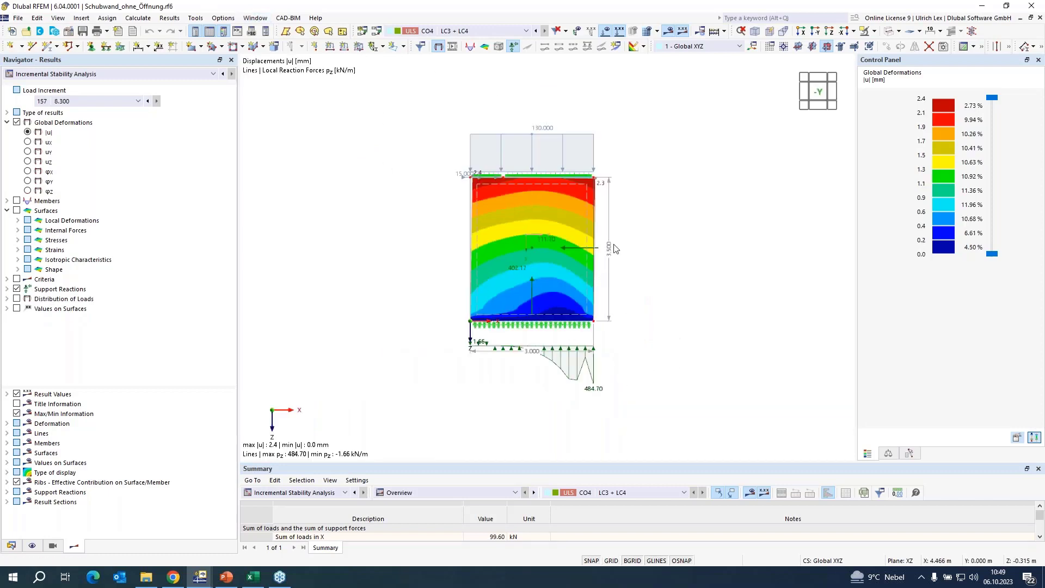
- Examine the incremental stability analysis results for the wall without opening, including its global deformations and support reactions
{"action": "left_click", "coordinate": [106, 74]}
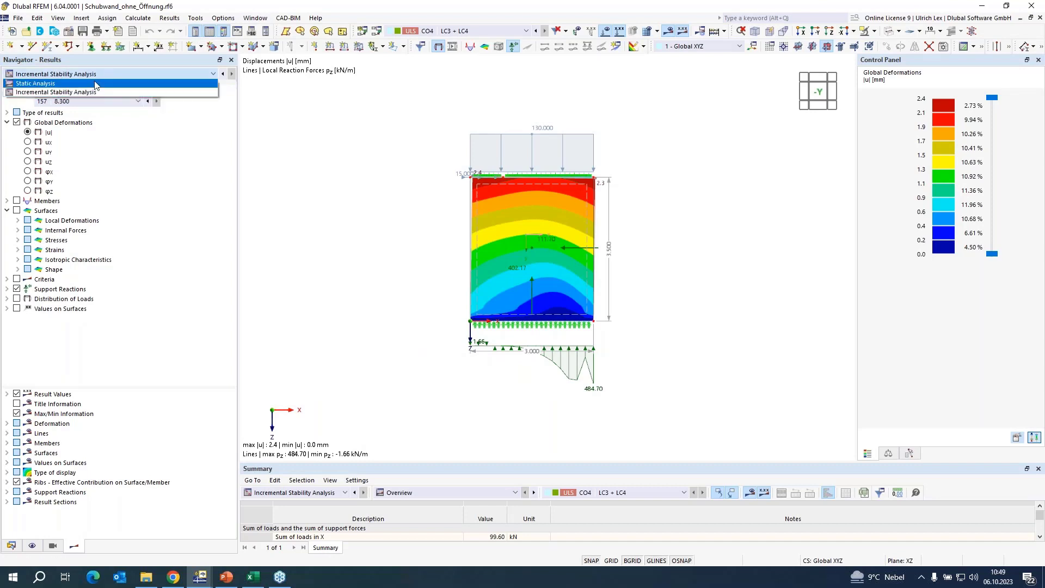
{"action": "left_click", "coordinate": [52, 93]}
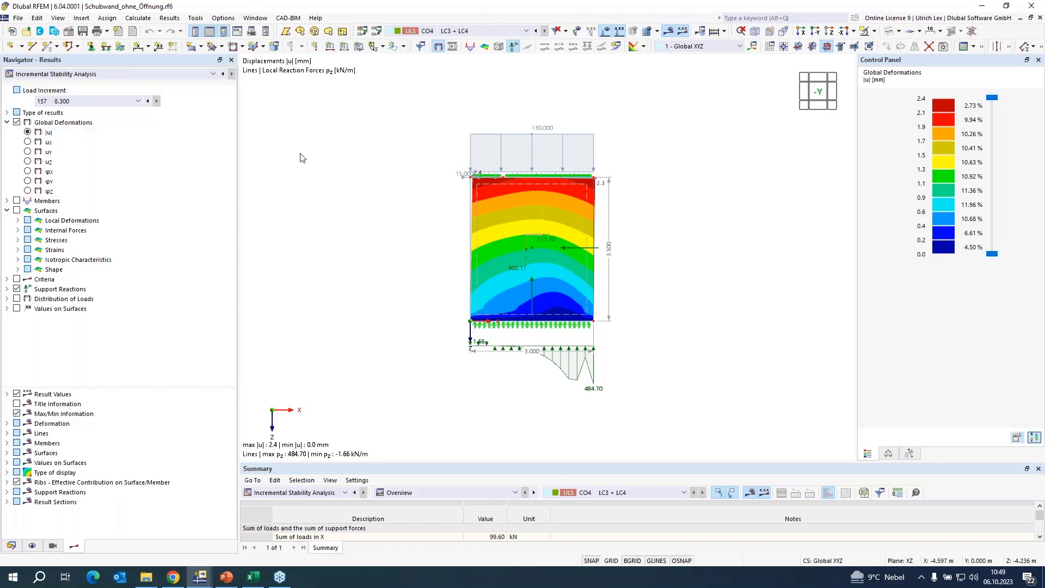
{"action": "scroll", "coordinate": [530, 175], "scroll_direction": "up", "scroll_amount": 1}
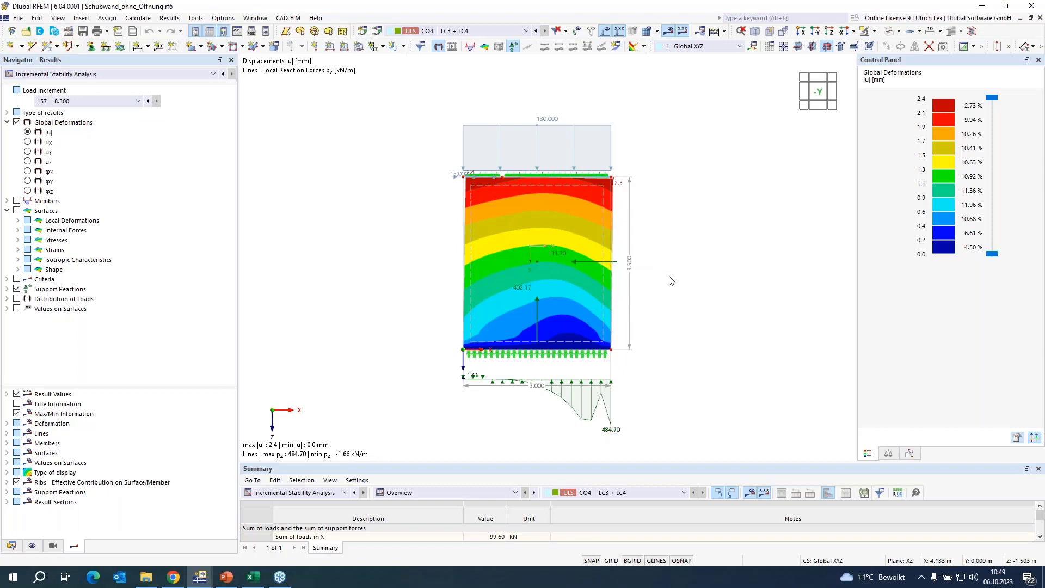
{"action": "scroll", "coordinate": [403, 212], "scroll_direction": "down", "scroll_amount": 1}
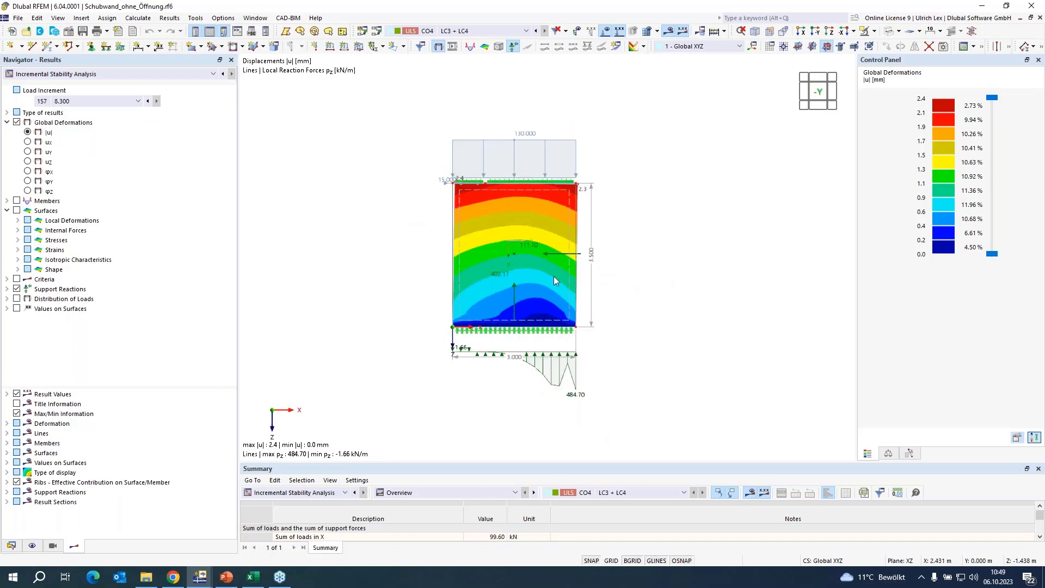
{"action": "scroll", "coordinate": [524, 289], "scroll_direction": "up", "scroll_amount": 1}
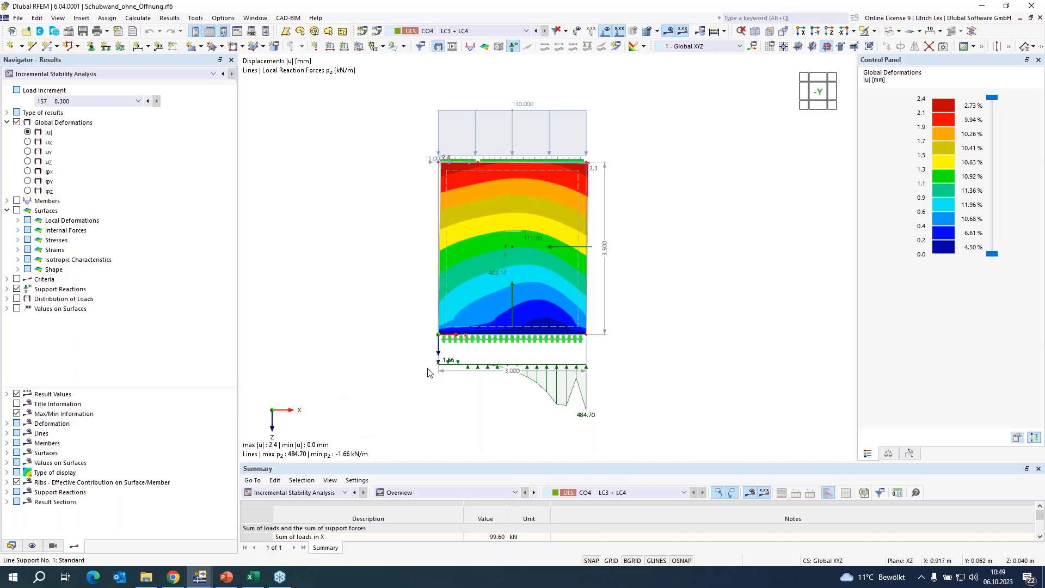
- Switch to the Wienerberger masonry design workbook in Excel and examine the inputs, shear resistance and vertical resistance for Wall 1
{"action": "left_click", "coordinate": [252, 576]}
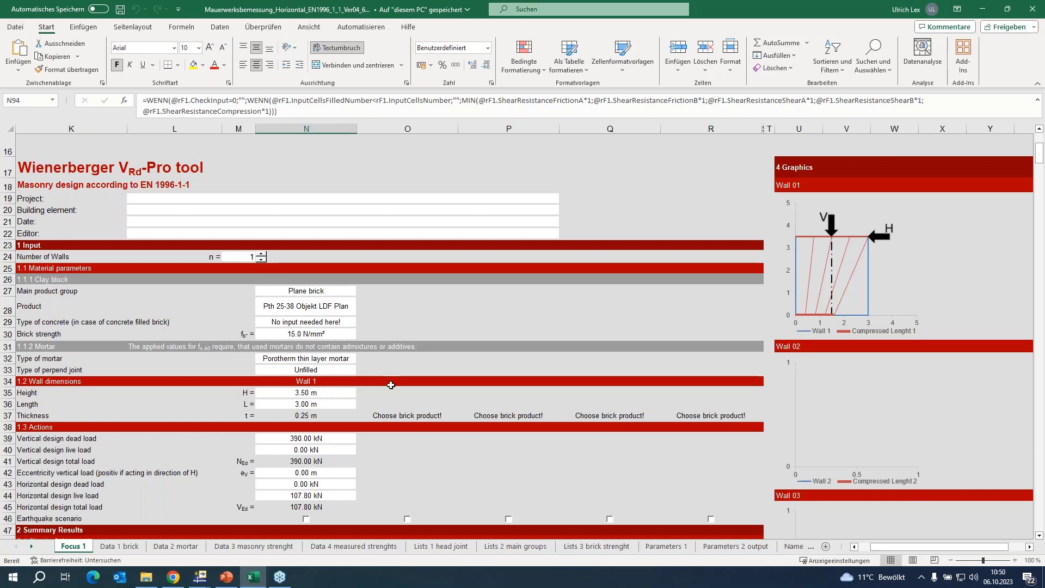
{"action": "scroll", "coordinate": [319, 384], "scroll_direction": "down", "scroll_amount": 3}
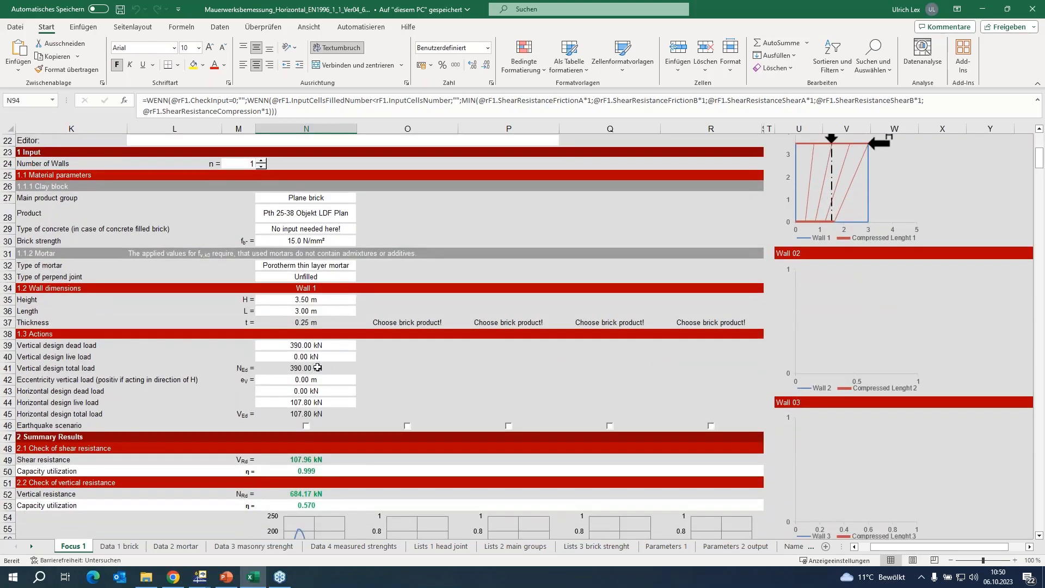
{"action": "scroll", "coordinate": [381, 413], "scroll_direction": "down", "scroll_amount": 4}
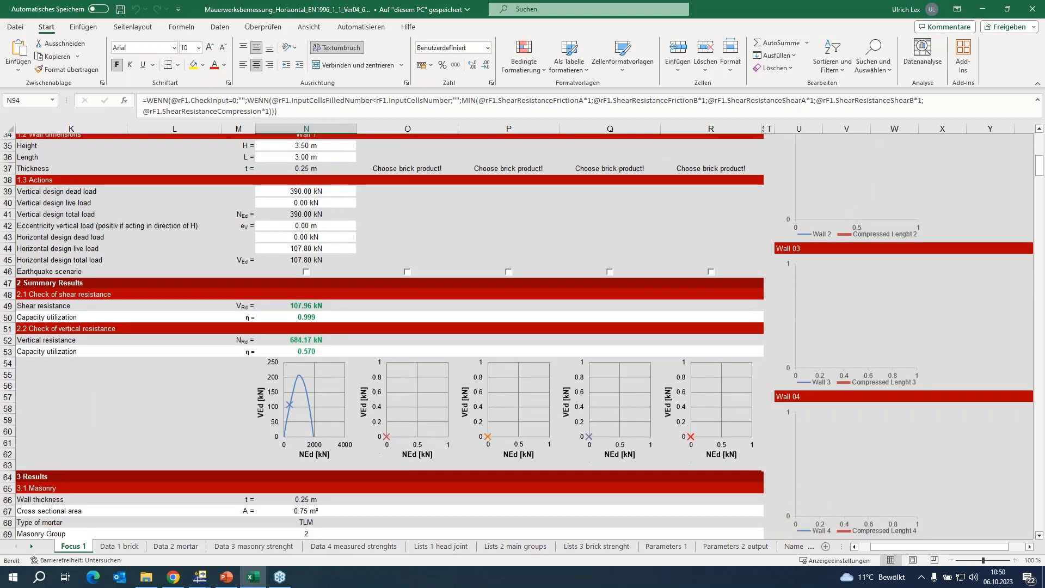
{"action": "scroll", "coordinate": [341, 373], "scroll_direction": "down", "scroll_amount": 3}
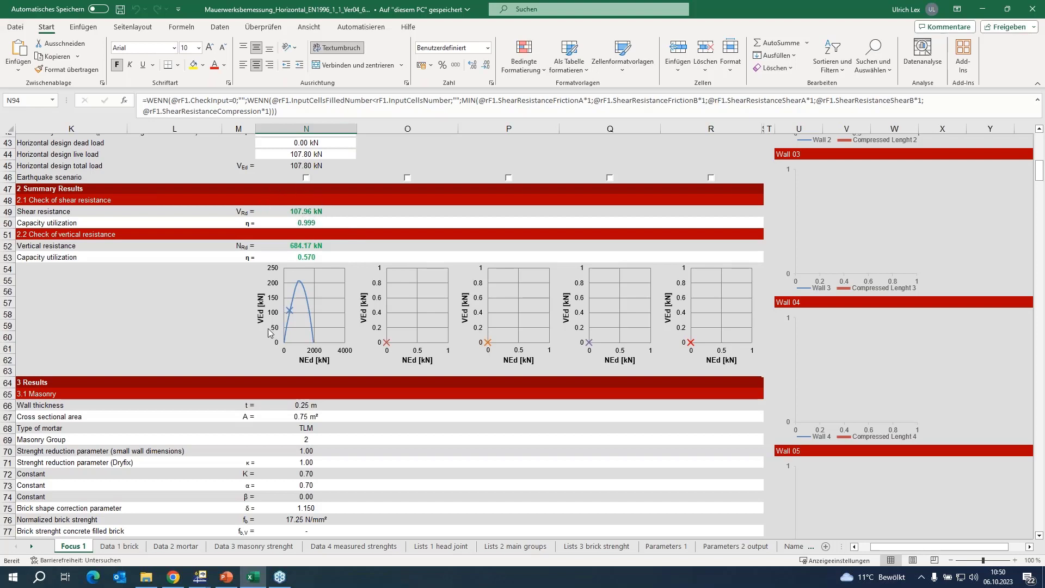
- Return to Schubwand_ohne_Öffnung.rf6 in RFEM and compare its horizontal and vertical support forces with the spreadsheet check
{"action": "left_click", "coordinate": [200, 578]}
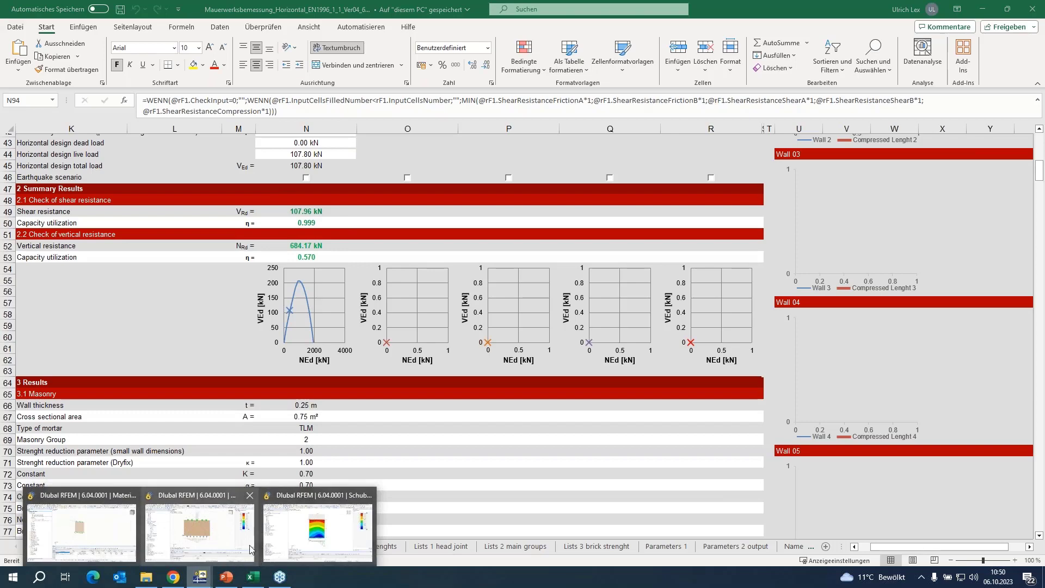
{"action": "left_click", "coordinate": [319, 531]}
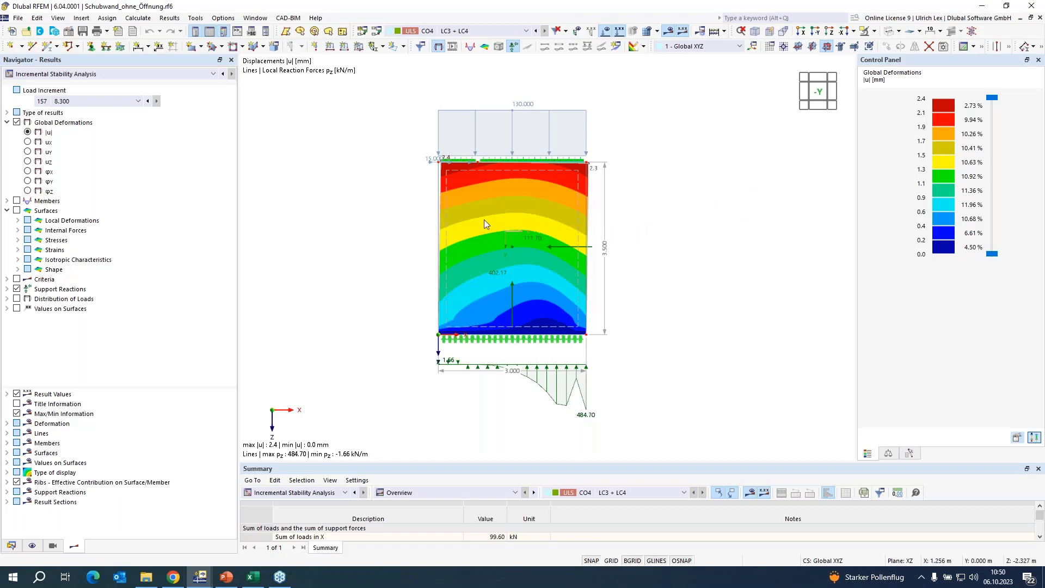
{"action": "scroll", "coordinate": [483, 227], "scroll_direction": "up", "scroll_amount": 3}
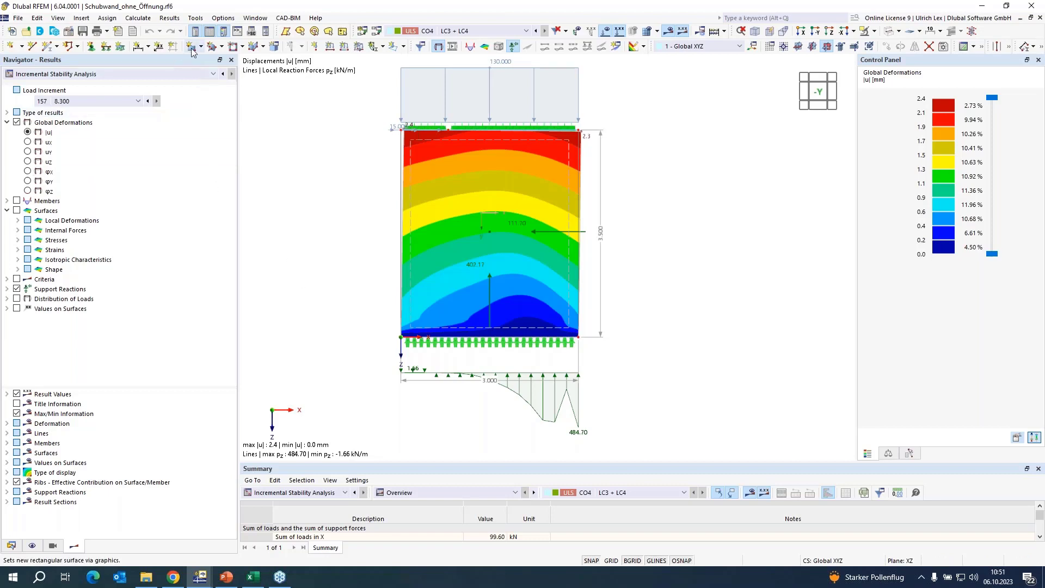
- Switch to the model Schubwand_mit_Heizverteiler.rf6 and inspect the small opening and line supports at the wall base
{"action": "left_click", "coordinate": [243, 21]}
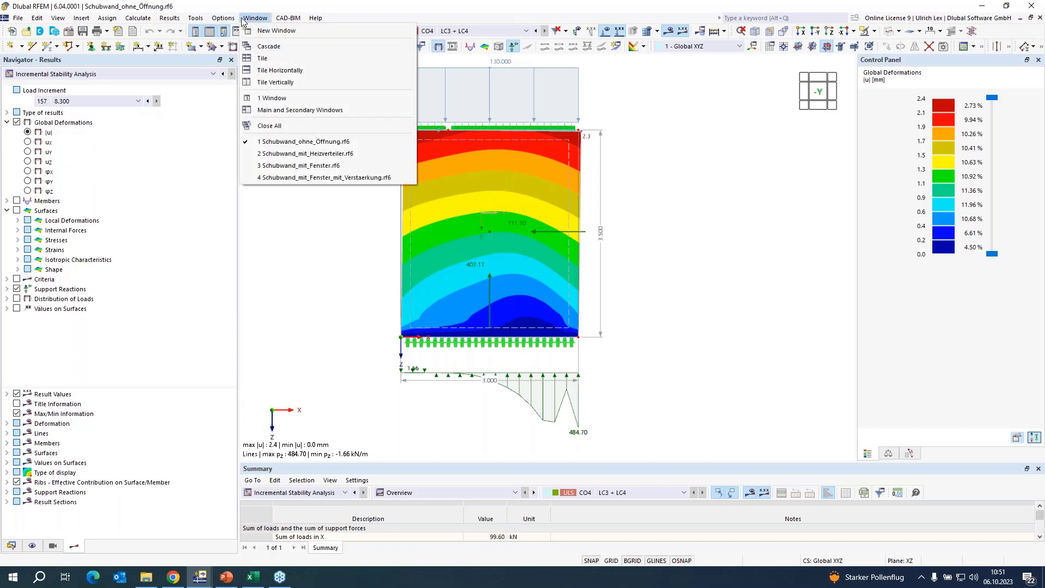
{"action": "left_click", "coordinate": [373, 154]}
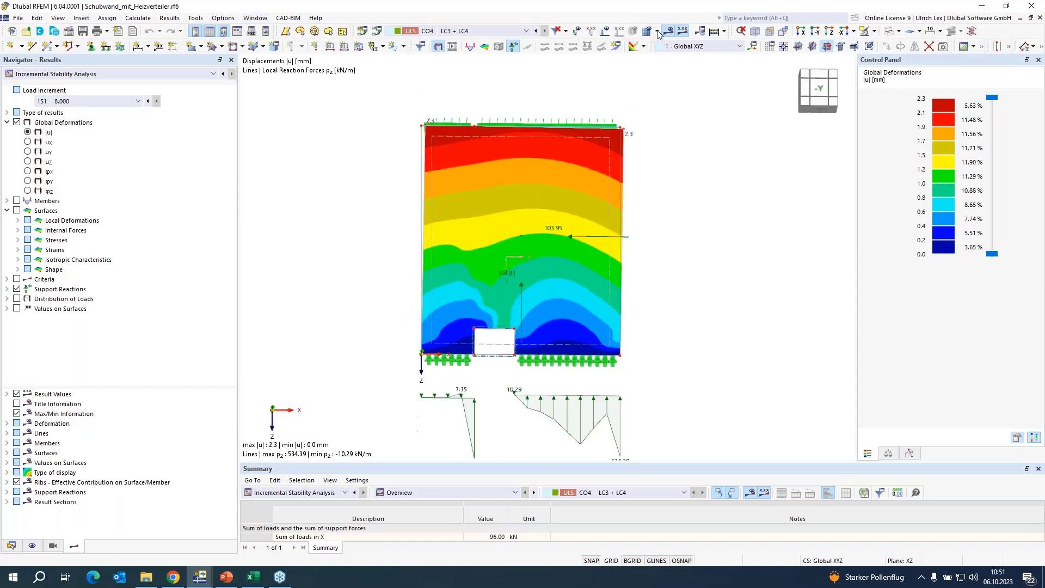
{"action": "scroll", "coordinate": [643, 356], "scroll_direction": "up", "scroll_amount": 3}
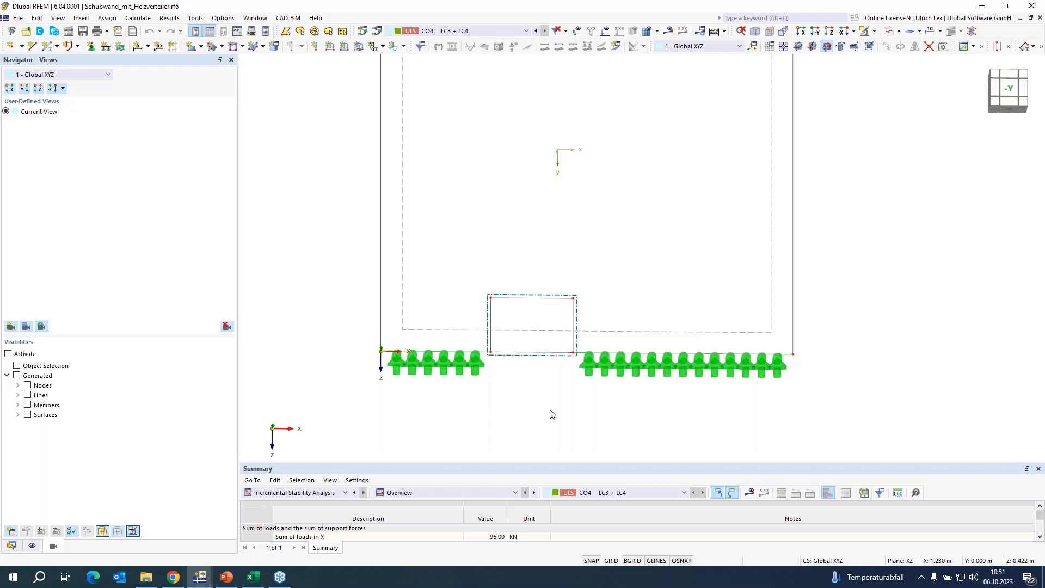
{"action": "scroll", "coordinate": [550, 412], "scroll_direction": "down", "scroll_amount": 3}
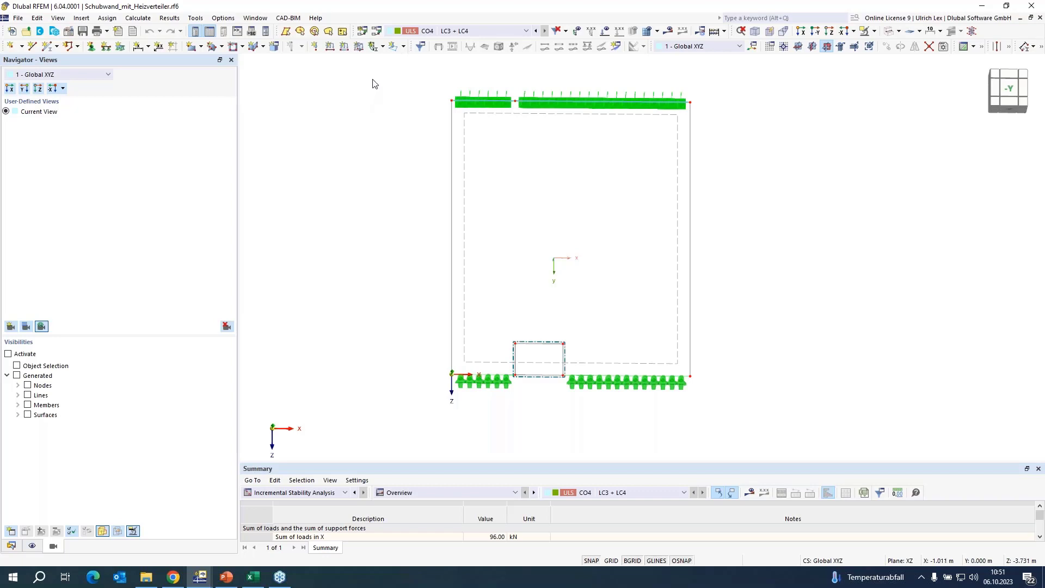
- Keep load combination CO4 selected and display its incremental stability analysis results on the wall with the base opening
{"action": "left_click", "coordinate": [477, 33]}
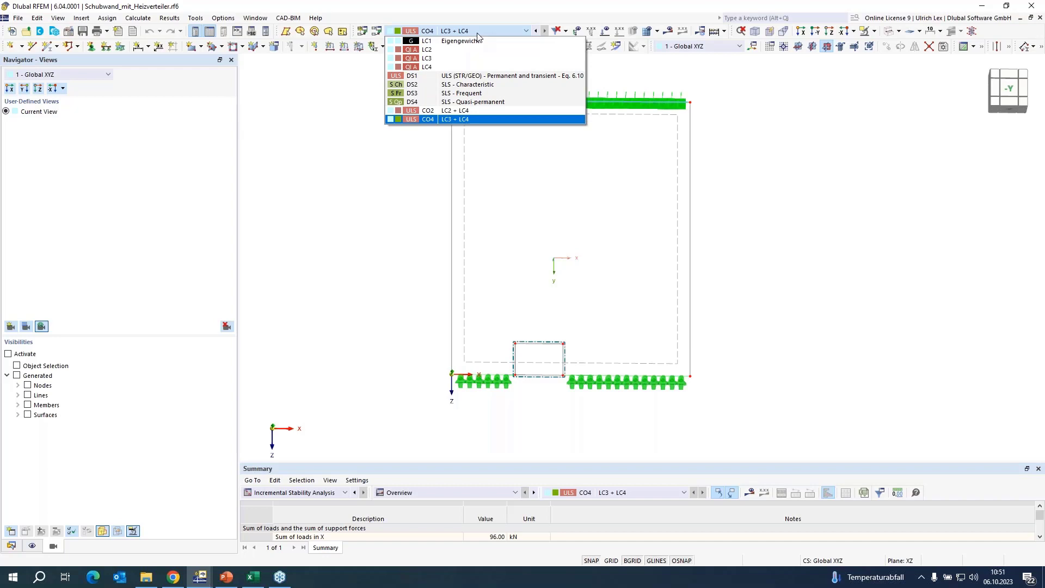
{"action": "left_click", "coordinate": [473, 33]}
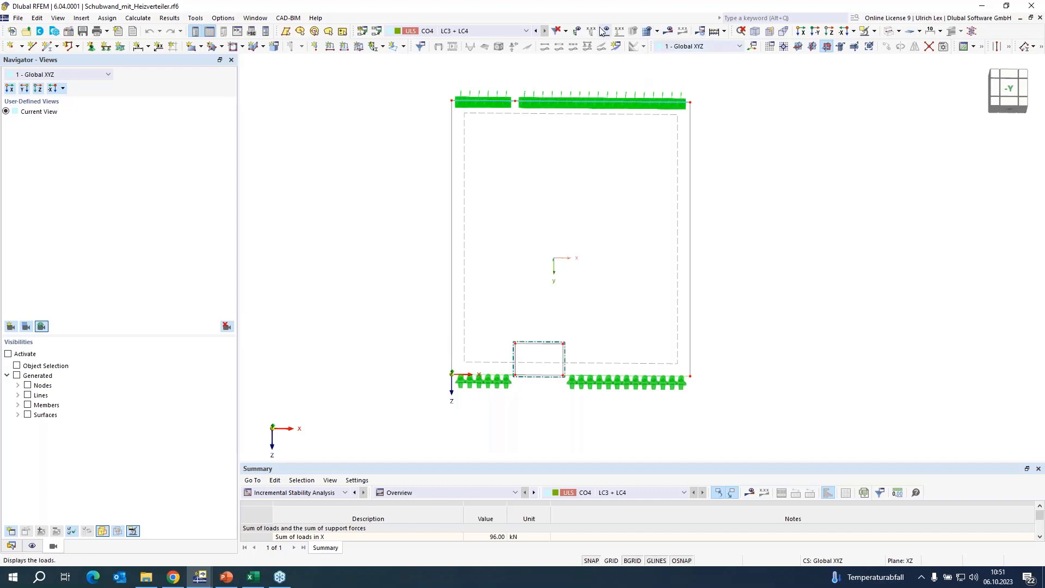
{"action": "left_click", "coordinate": [671, 31]}
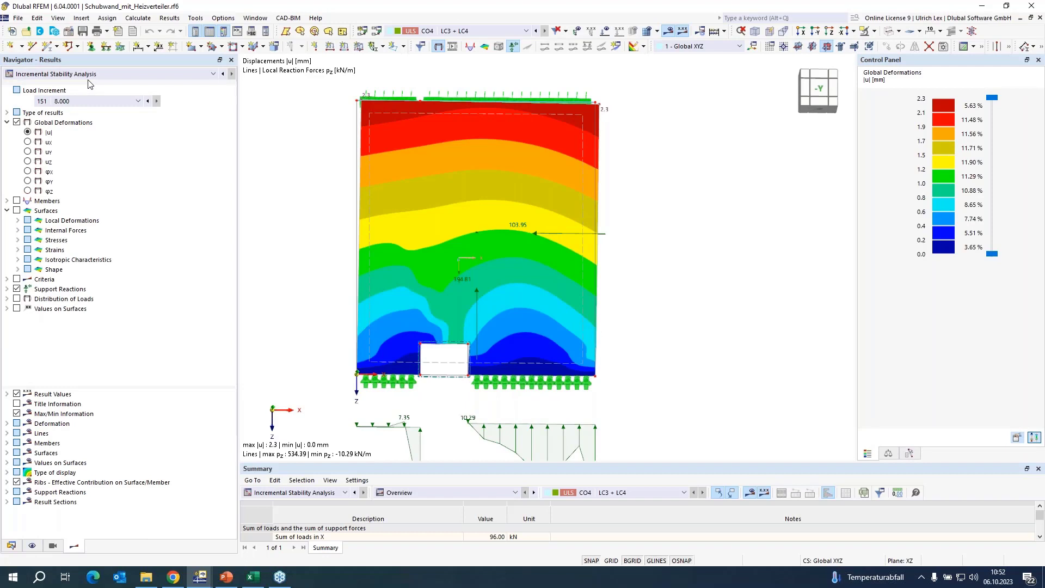
- Keep load increment 151 (8.000) selected and examine the displacements and support reactions of the wall with the base opening
{"action": "left_click", "coordinate": [100, 103]}
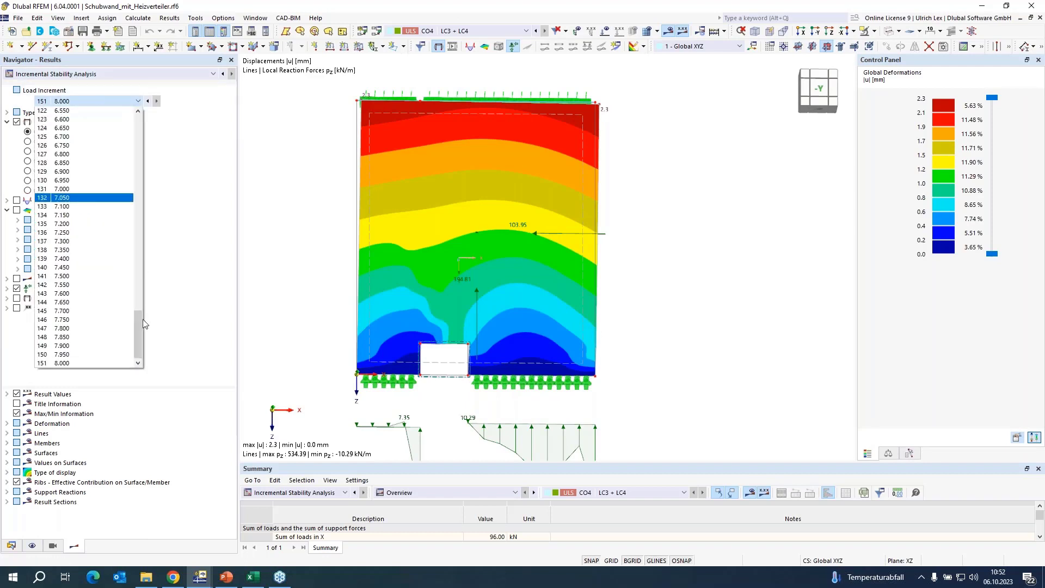
{"action": "left_click", "coordinate": [115, 364]}
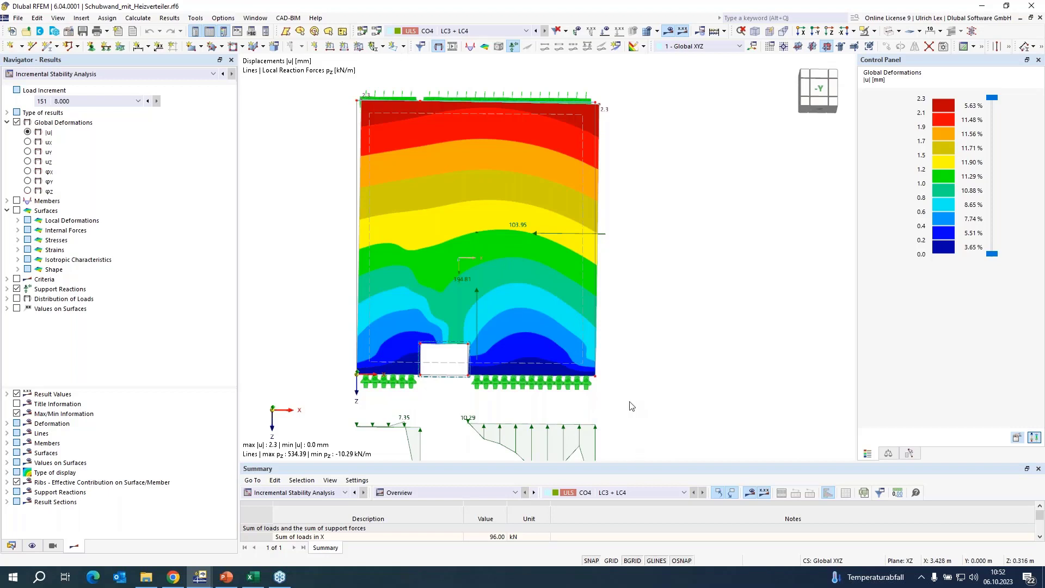
{"action": "scroll", "coordinate": [640, 237], "scroll_direction": "down", "scroll_amount": 1}
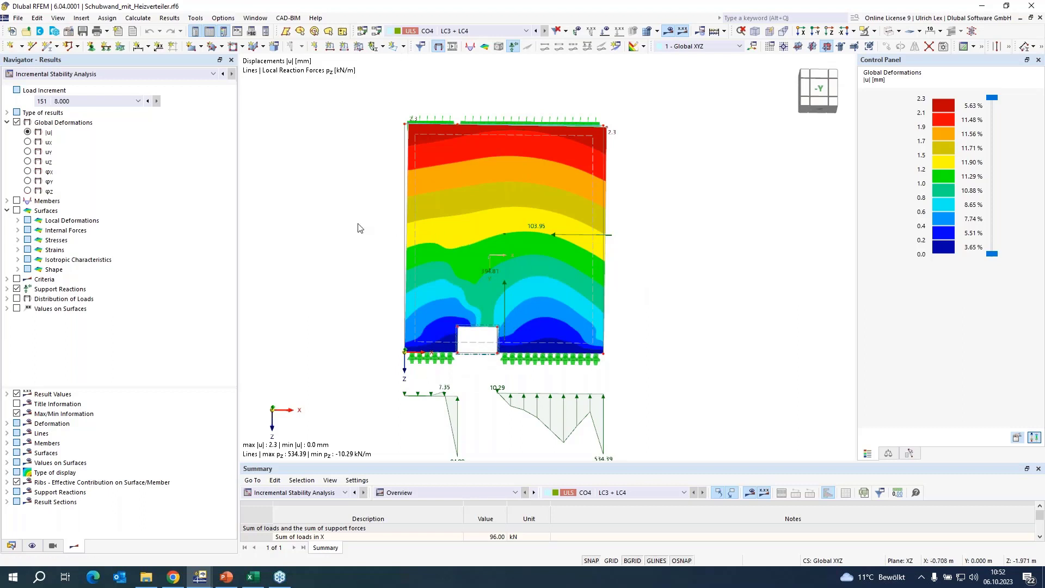
{"action": "scroll", "coordinate": [359, 228], "scroll_direction": "down", "scroll_amount": 1}
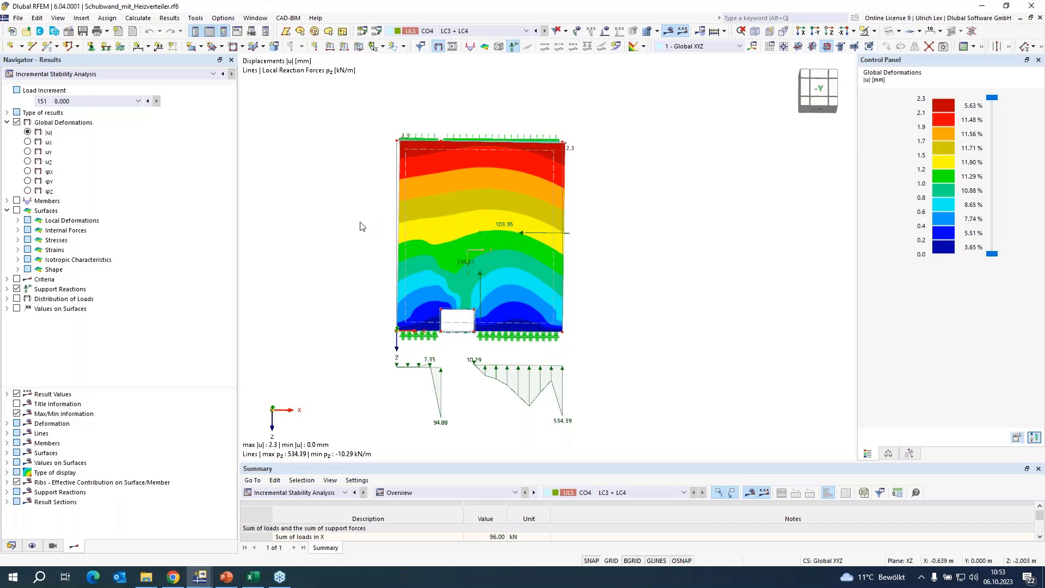
- Switch to the model Schubwand_mit_Fenster.rf6 and inspect the window opening, its lintel and the masonry surface properties above it
{"action": "left_click", "coordinate": [264, 20]}
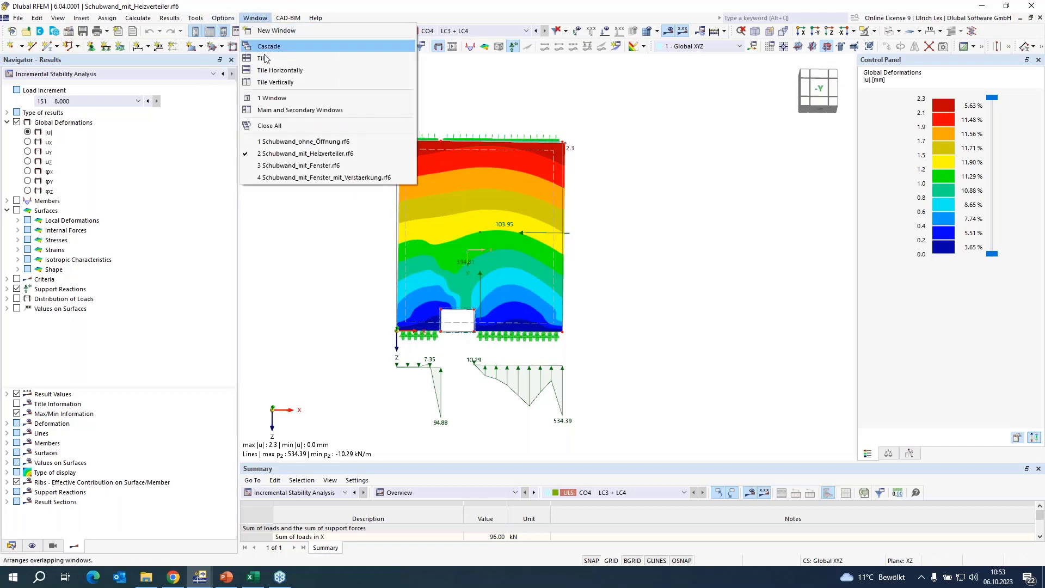
{"action": "left_click", "coordinate": [288, 167]}
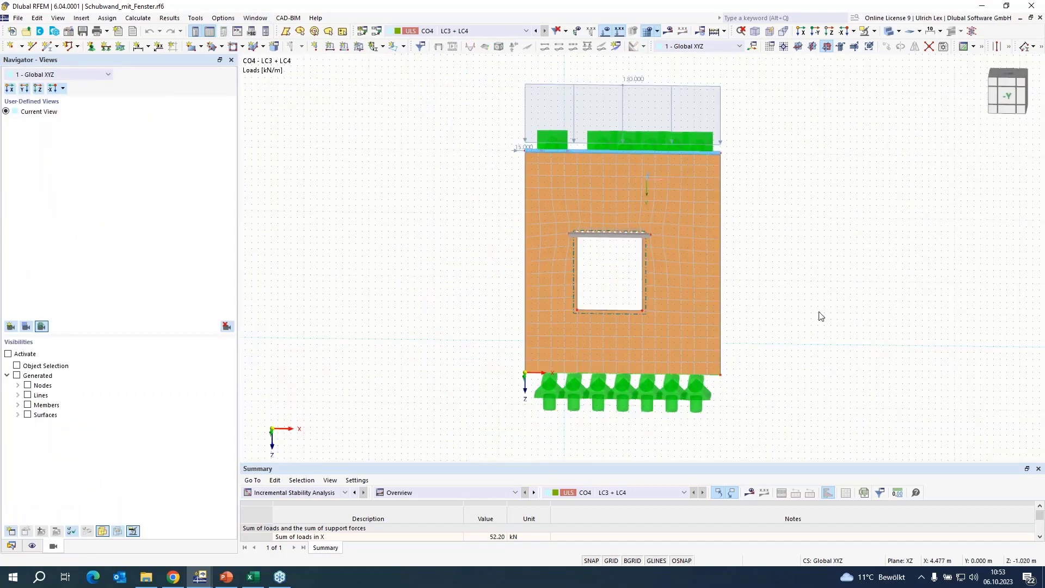
{"action": "scroll", "coordinate": [801, 352], "scroll_direction": "up", "scroll_amount": 1}
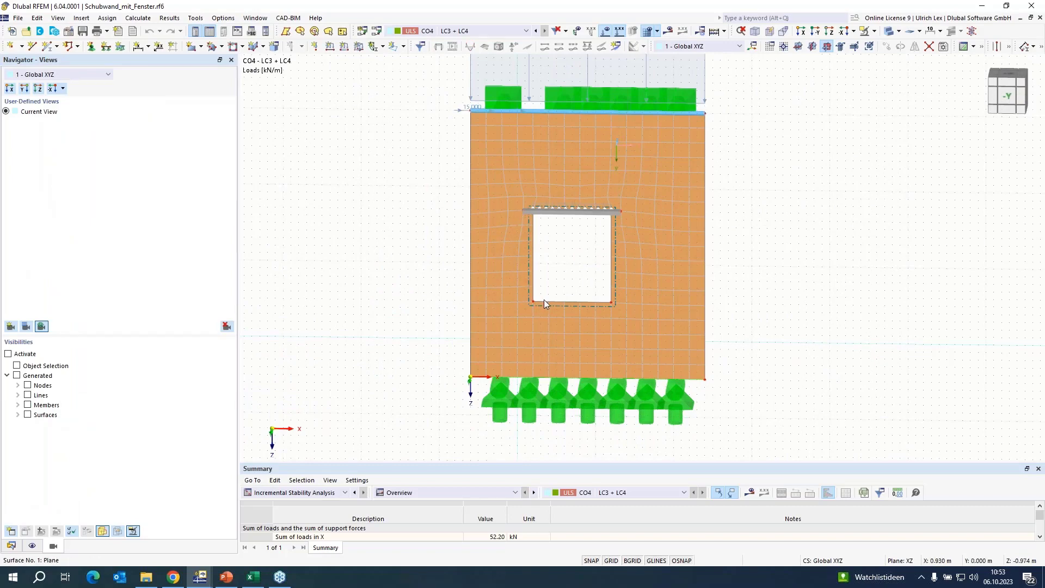
{"action": "scroll", "coordinate": [578, 242], "scroll_direction": "up", "scroll_amount": 2}
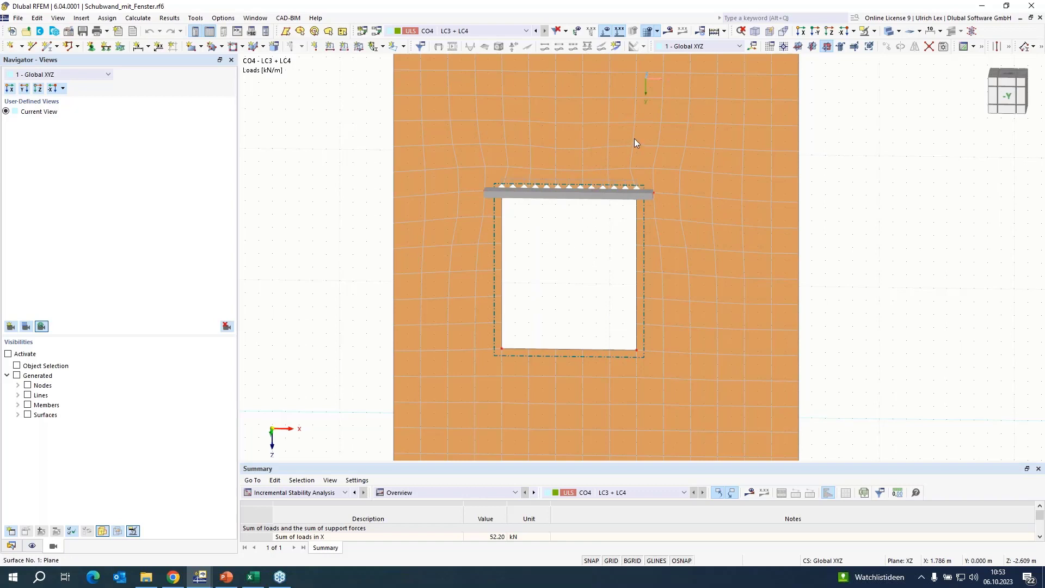
{"action": "mouse_move", "coordinate": [635, 139]}
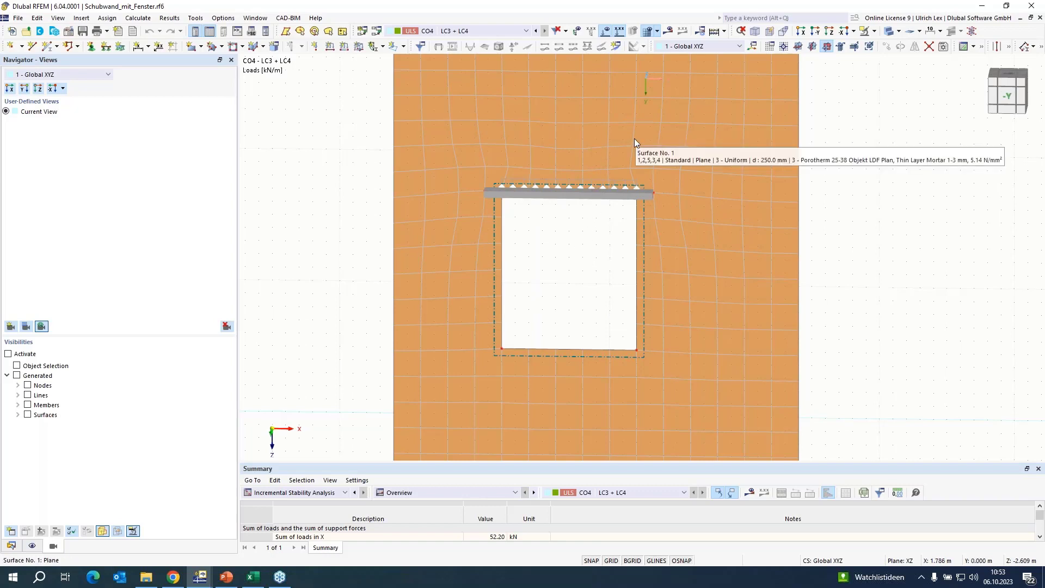
{"action": "mouse_move", "coordinate": [602, 180]}
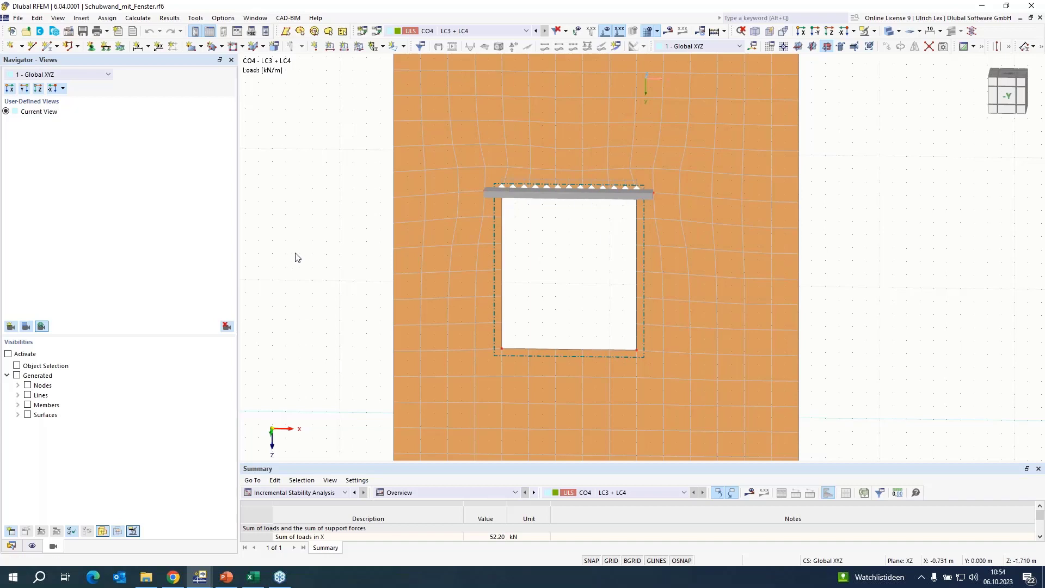
- Display the calculation results on the window wall and examine its deformations and support reactions at the final load increment
{"action": "scroll", "coordinate": [534, 260], "scroll_direction": "down", "scroll_amount": 1}
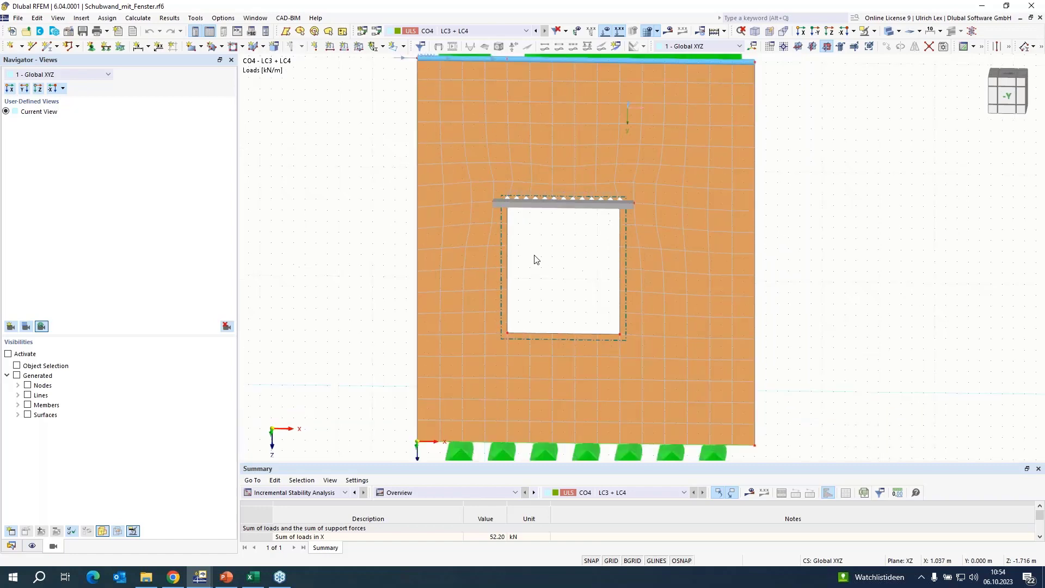
{"action": "scroll", "coordinate": [535, 259], "scroll_direction": "down", "scroll_amount": 1}
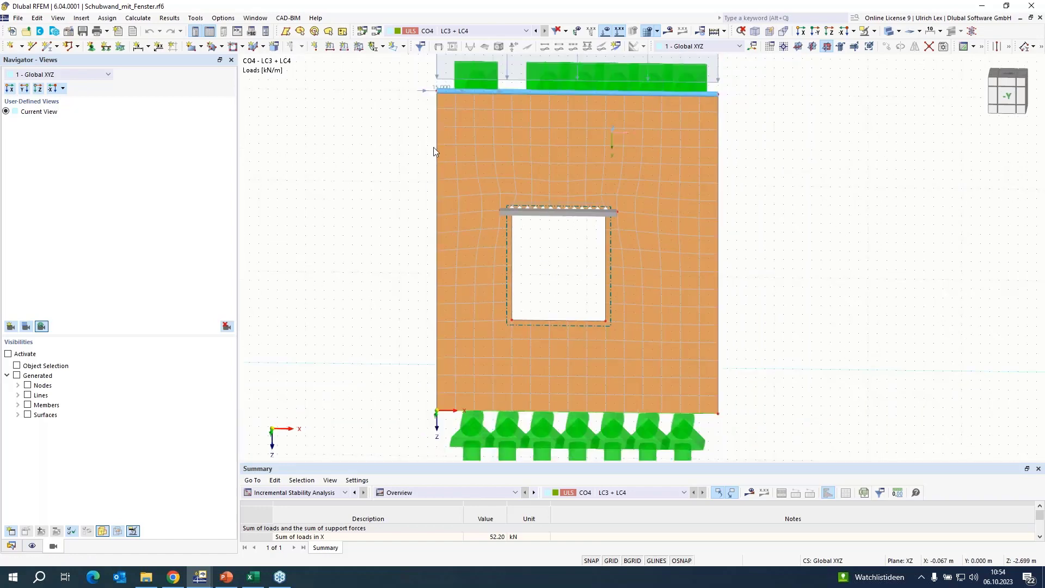
{"action": "scroll", "coordinate": [341, 233], "scroll_direction": "down", "scroll_amount": 1}
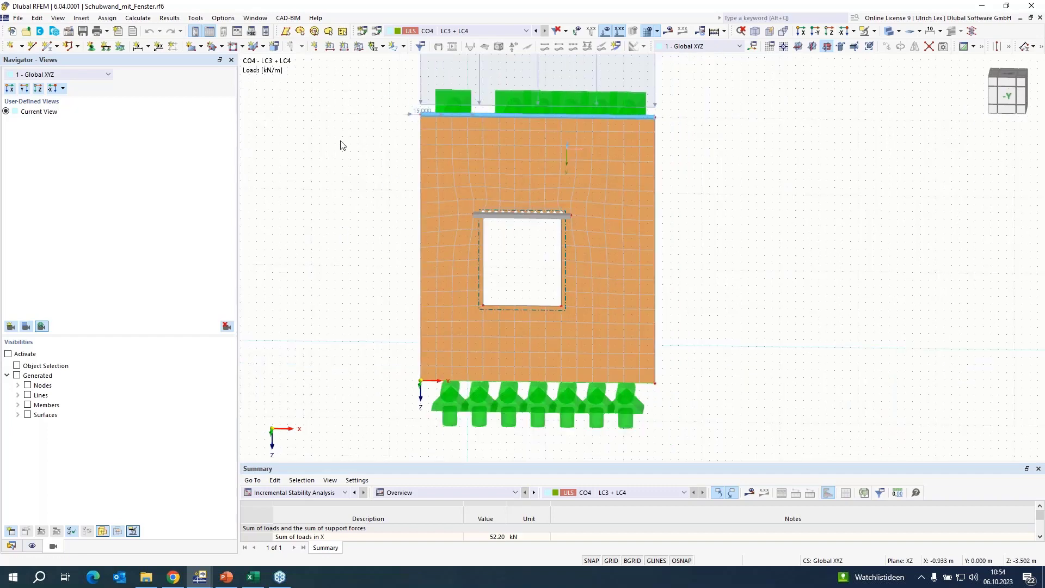
{"action": "scroll", "coordinate": [362, 221], "scroll_direction": "down", "scroll_amount": 1}
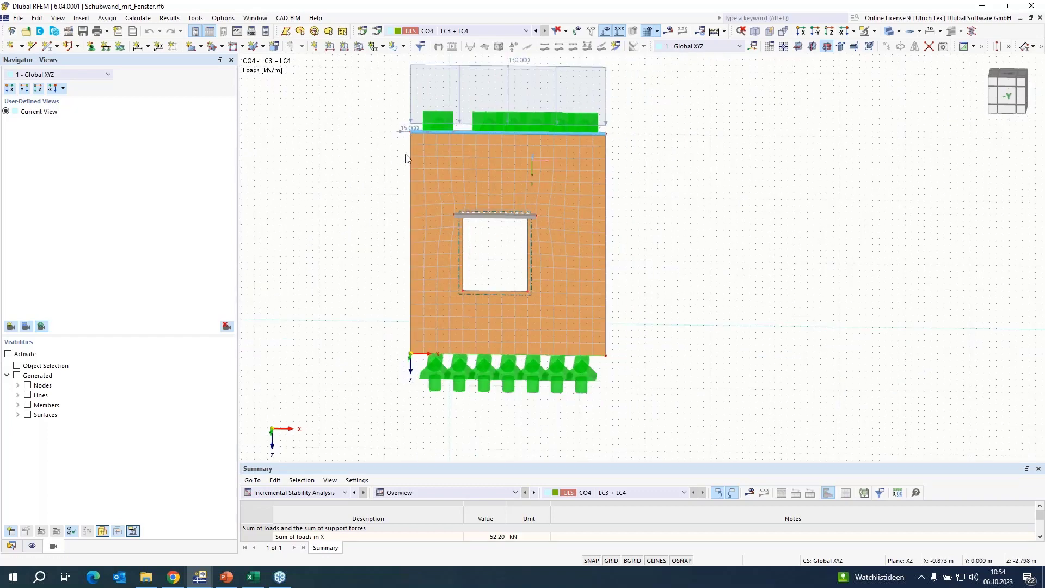
{"action": "left_click", "coordinate": [668, 30]}
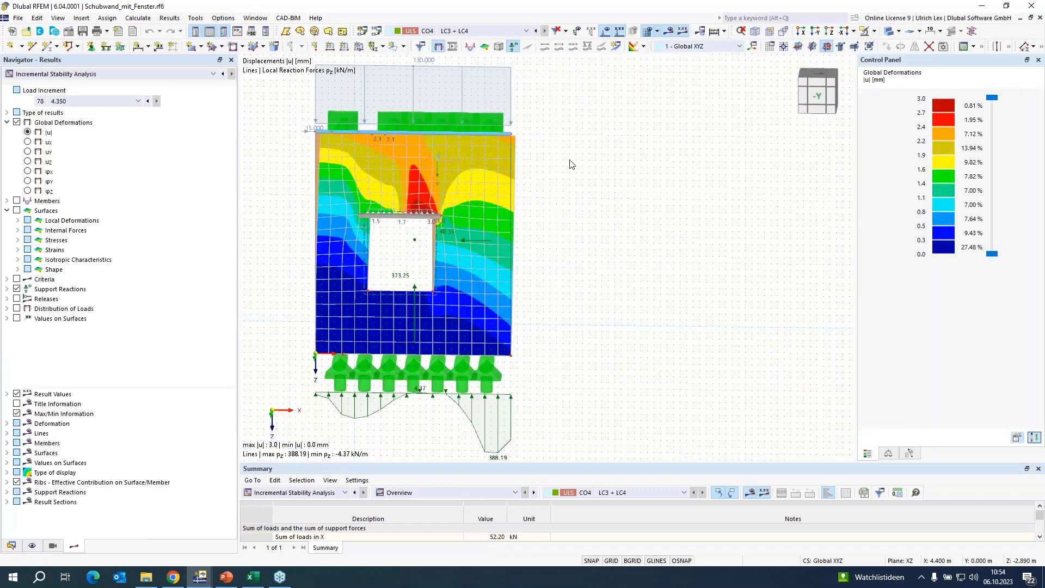
{"action": "left_click", "coordinate": [113, 101]}
{"action": "left_click", "coordinate": [113, 101]}
{"action": "scroll", "coordinate": [579, 270], "scroll_direction": "down", "scroll_amount": 1}
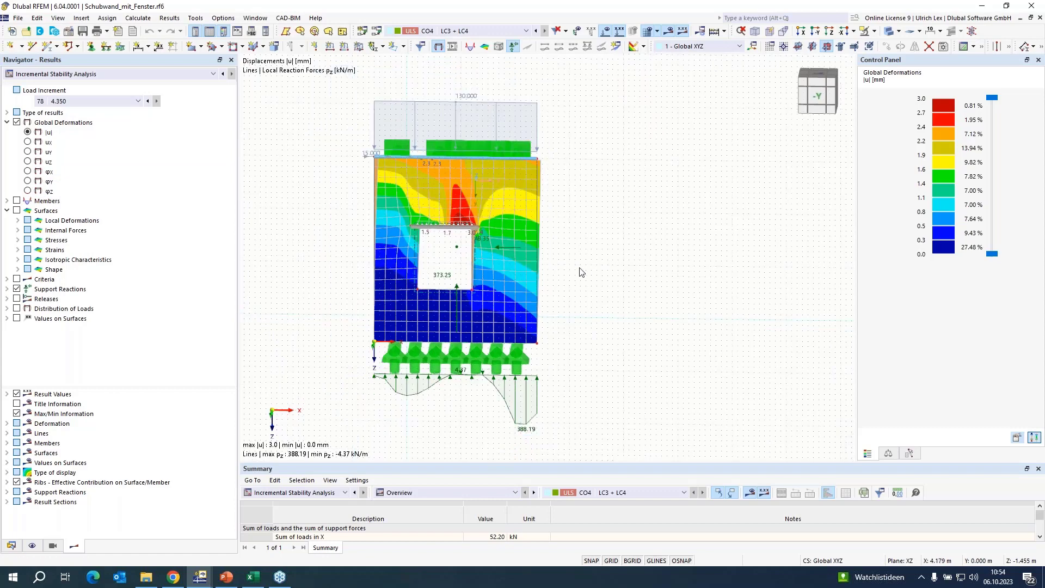
{"action": "scroll", "coordinate": [519, 253], "scroll_direction": "up", "scroll_amount": 2}
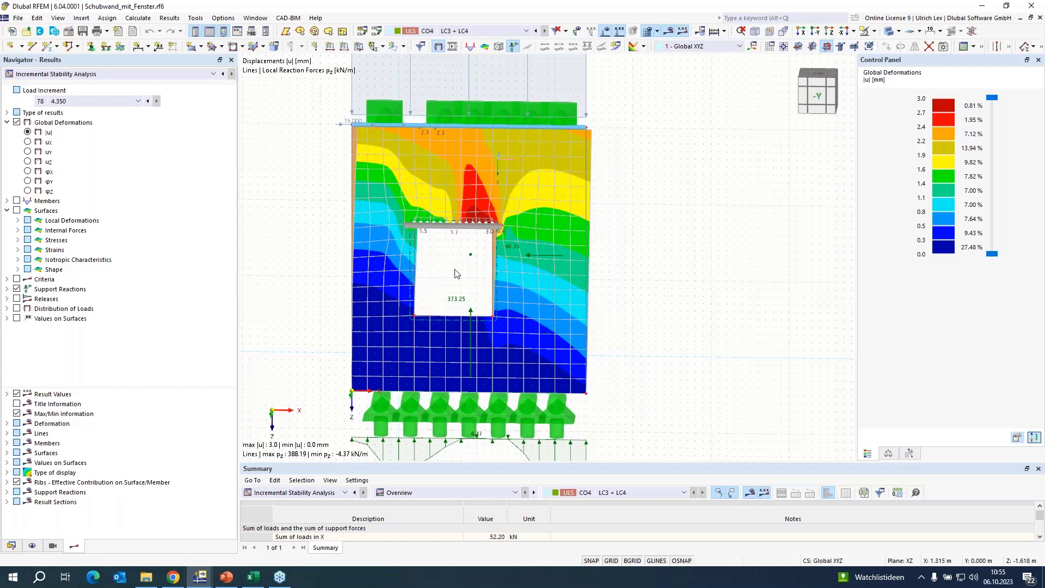
{"action": "scroll", "coordinate": [649, 369], "scroll_direction": "down", "scroll_amount": 1}
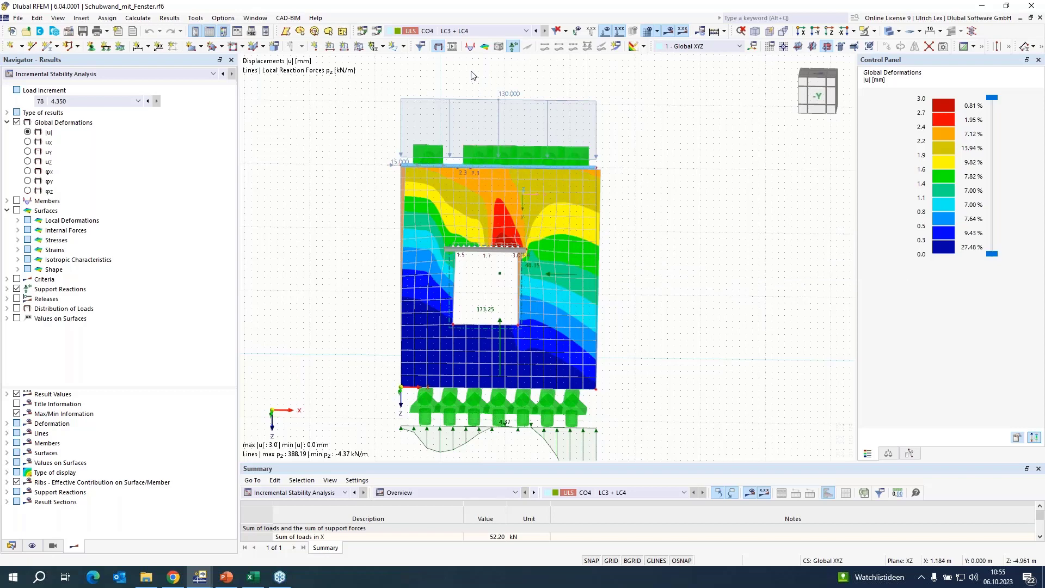
- Switch to the model Schubwand_mit_Fenster_mit_Verstaerkung.rf6 and display the reinforcing frame around the window as solid members
{"action": "left_click", "coordinate": [263, 20]}
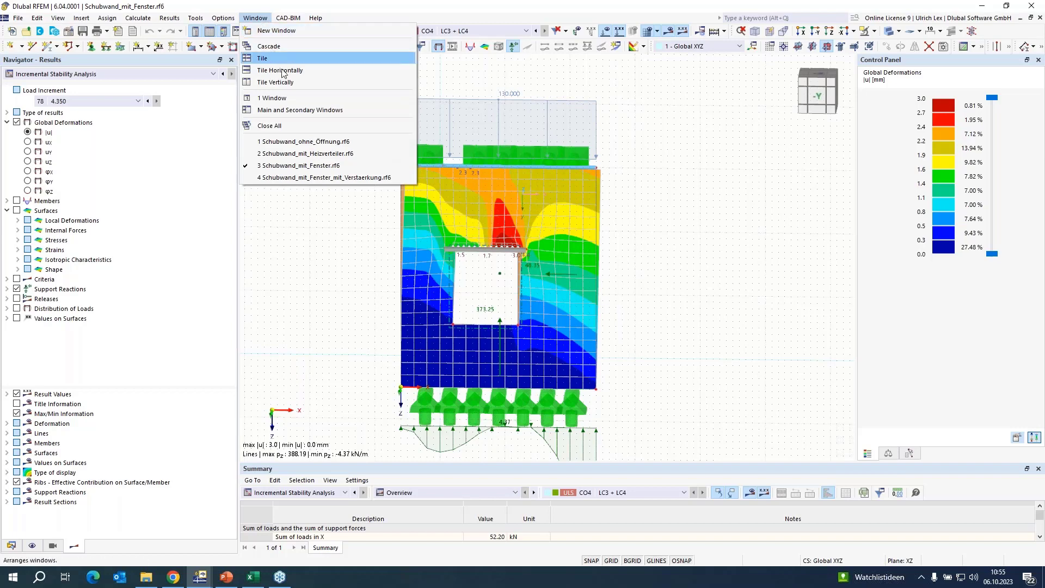
{"action": "left_click", "coordinate": [273, 177]}
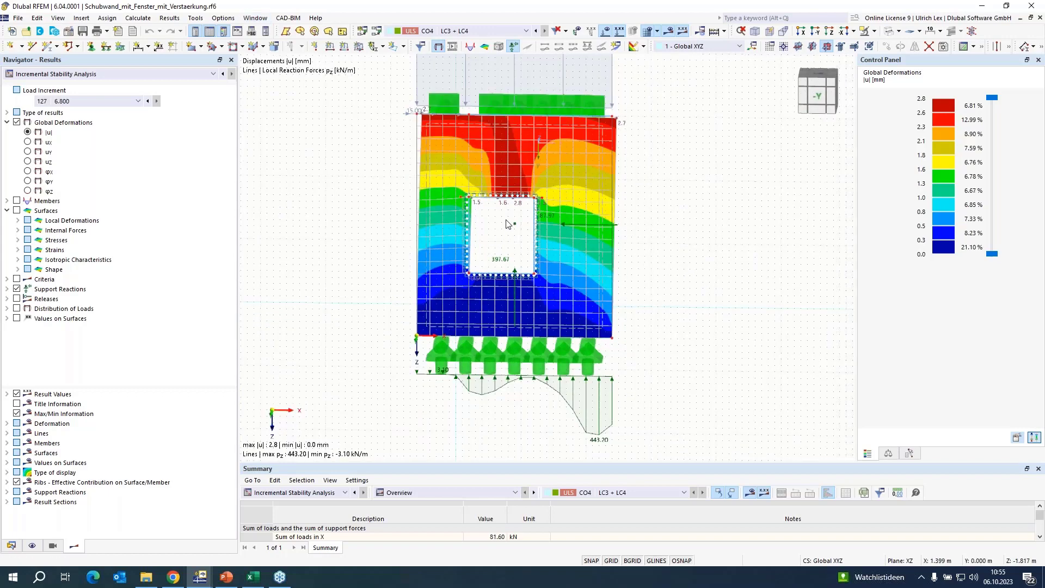
{"action": "scroll", "coordinate": [508, 218], "scroll_direction": "up", "scroll_amount": 2}
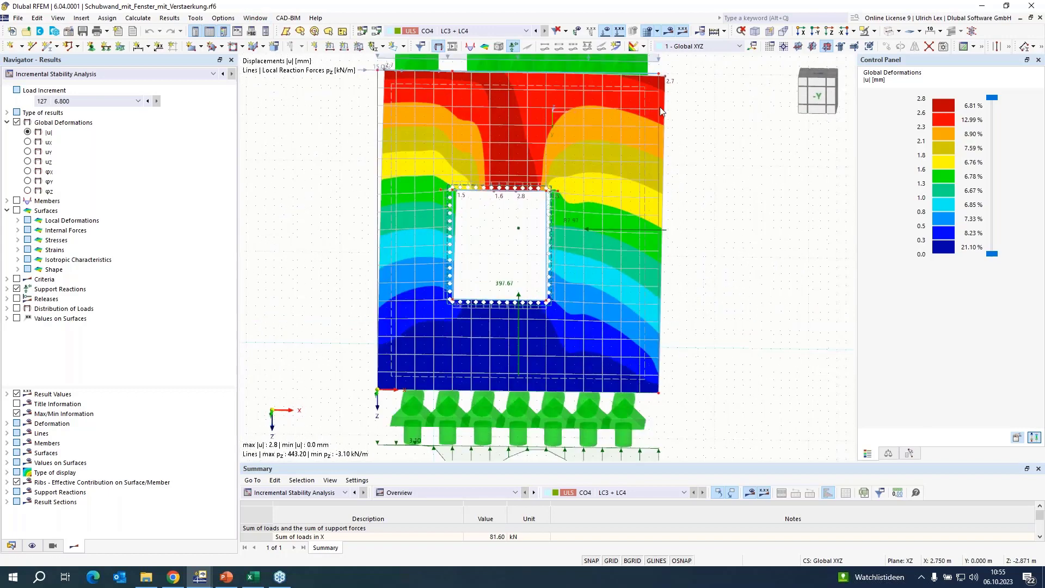
{"action": "left_click", "coordinate": [890, 31]}
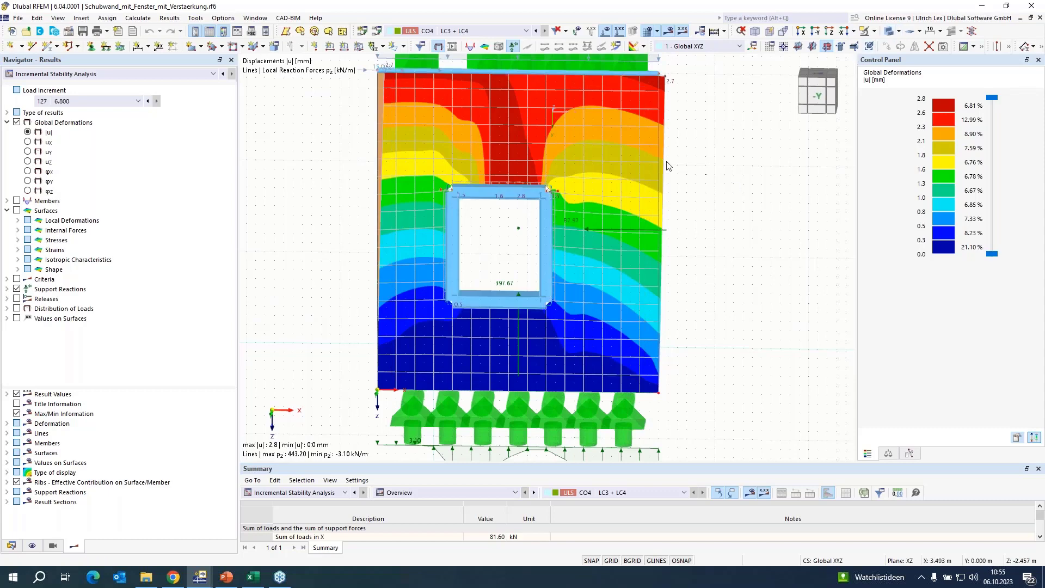
{"action": "scroll", "coordinate": [490, 229], "scroll_direction": "up", "scroll_amount": 3}
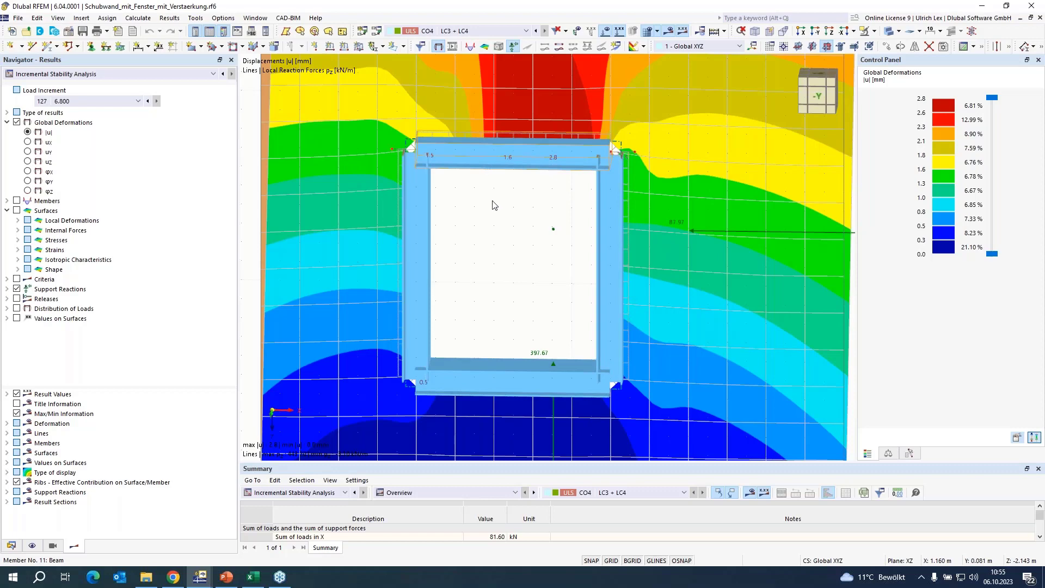
- Check the properties of the frame's upper beam and one vertical beam, showing the frame transparently with its line hinges
{"action": "double_click", "coordinate": [515, 240]}
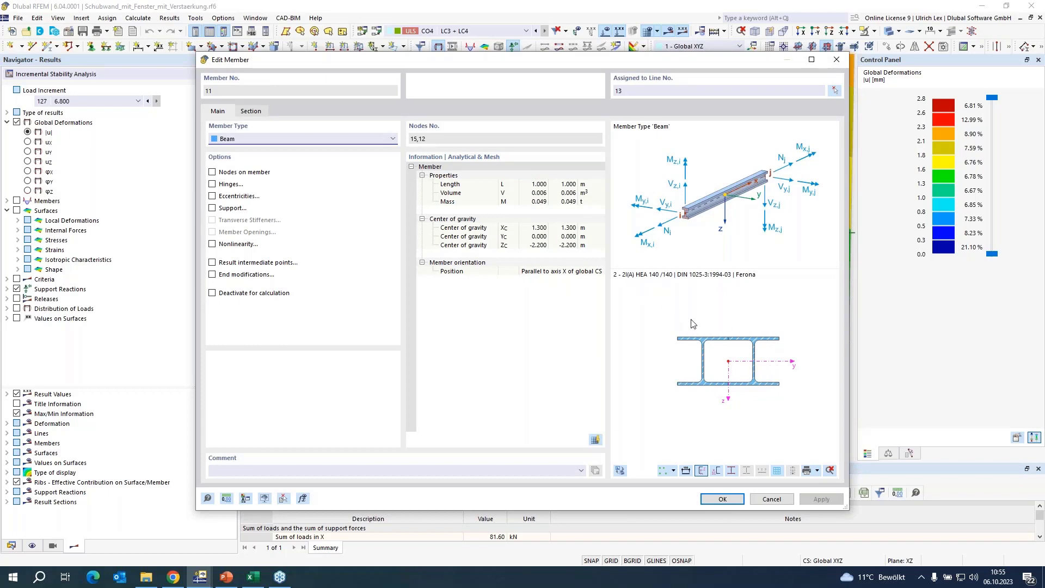
{"action": "left_click", "coordinate": [728, 502]}
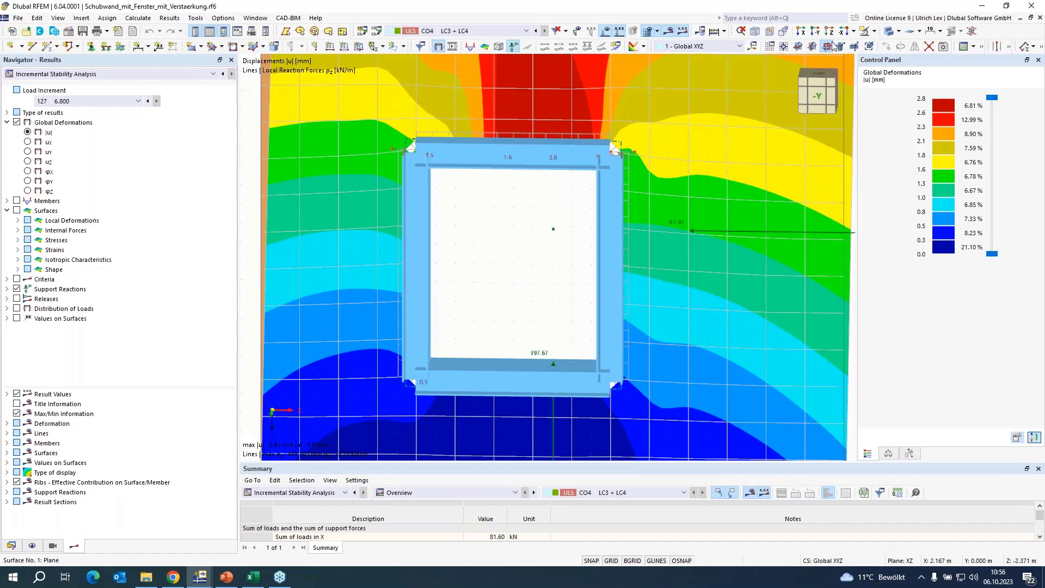
{"action": "left_click", "coordinate": [888, 32]}
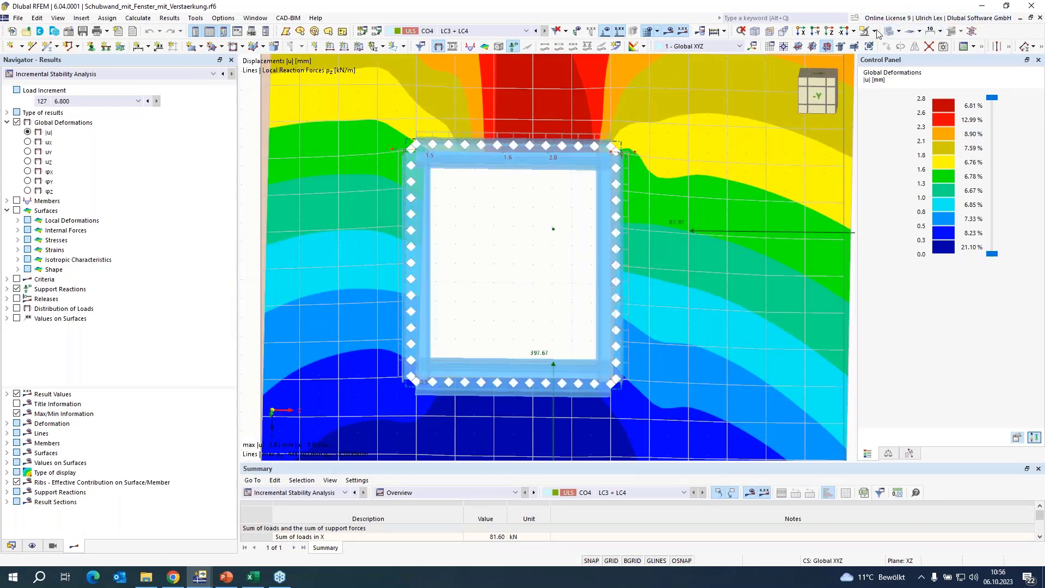
{"action": "double_click", "coordinate": [627, 206]}
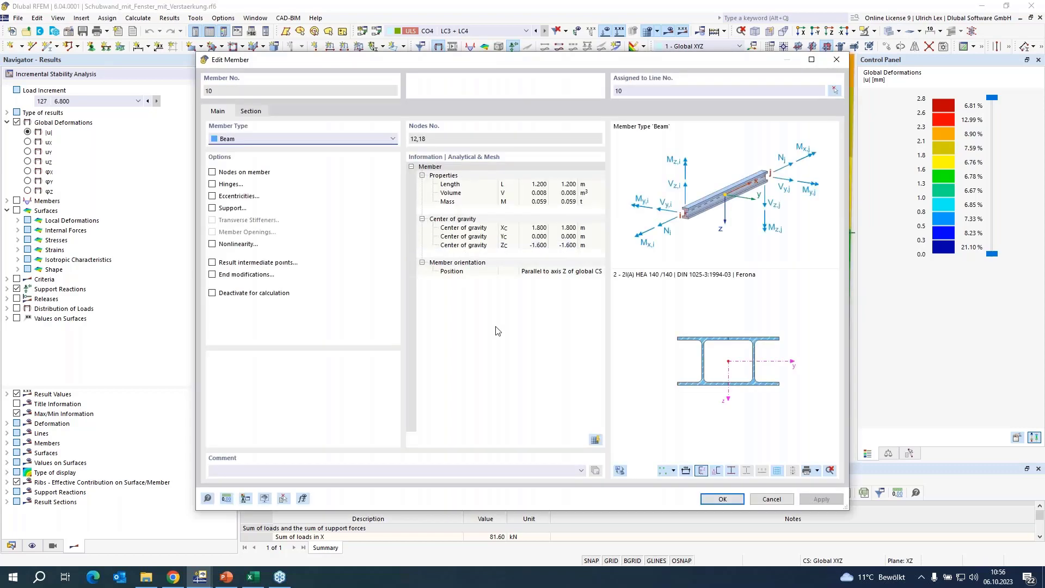
{"action": "left_click", "coordinate": [765, 502]}
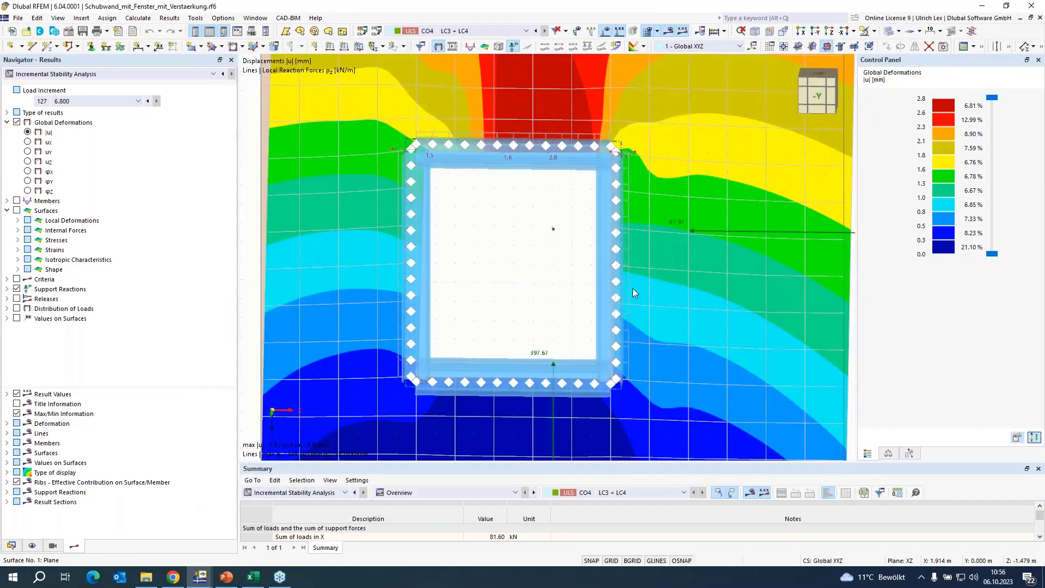
- Review the conditions of the line hinge between the wall surface and the frame, leaving its settings unchanged
{"action": "left_click", "coordinate": [629, 286]}
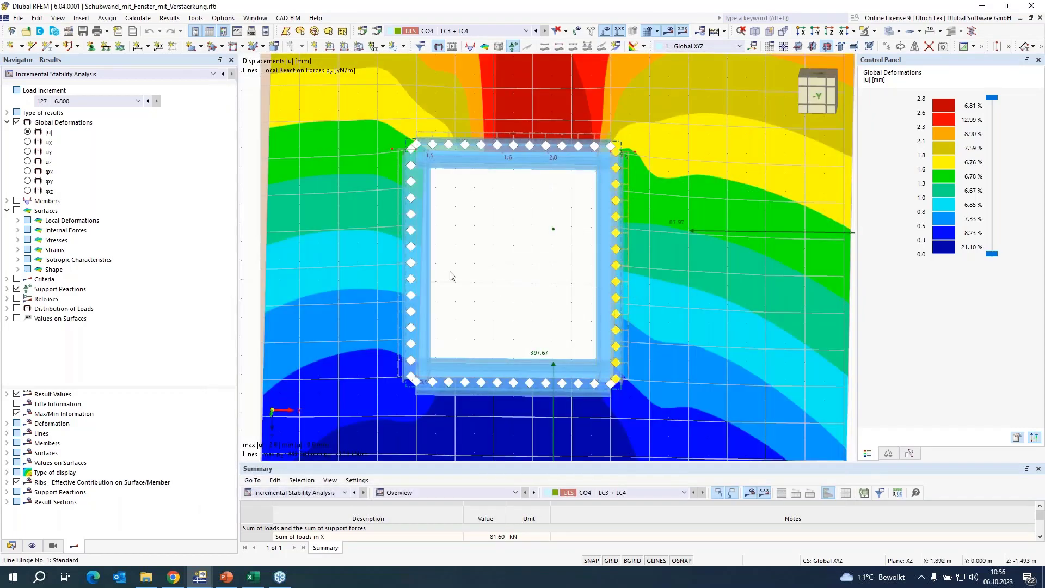
{"action": "double_click", "coordinate": [482, 304]}
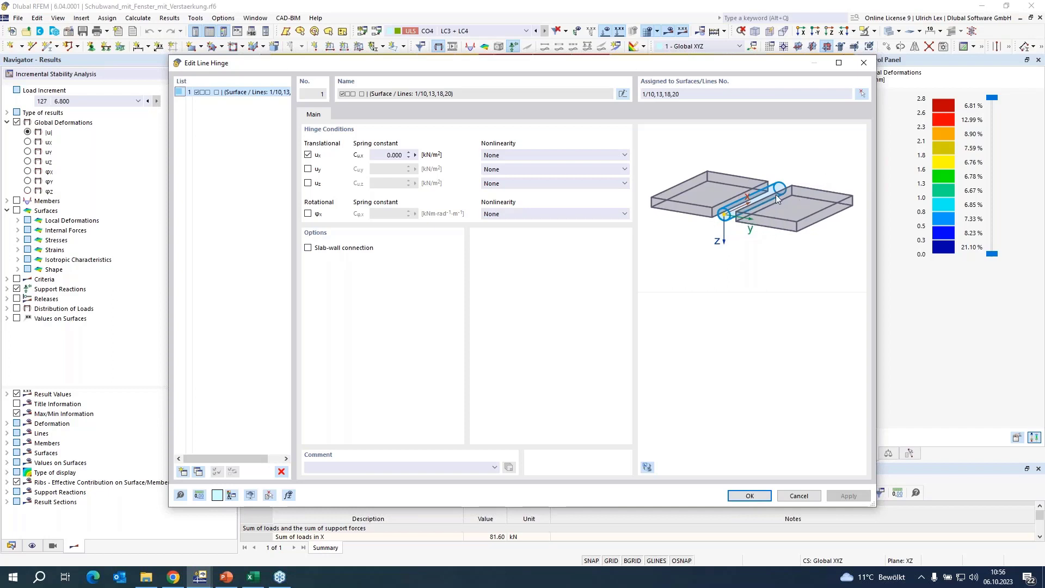
{"action": "left_click", "coordinate": [798, 496]}
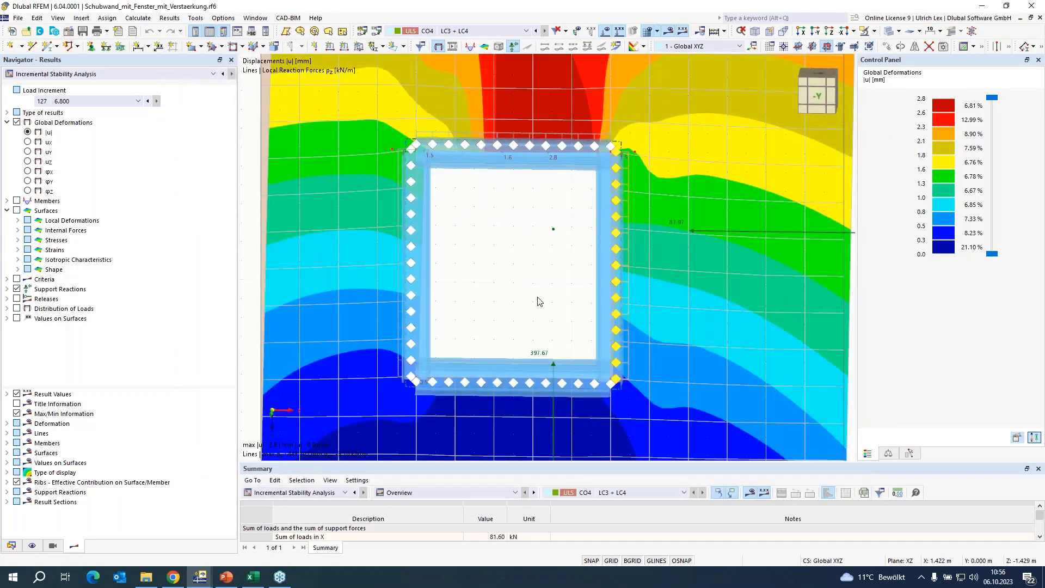
- Examine the displacement contours and support reactions of the whole reinforced window wall for load combination CO4
{"action": "scroll", "coordinate": [536, 204], "scroll_direction": "down", "scroll_amount": 3}
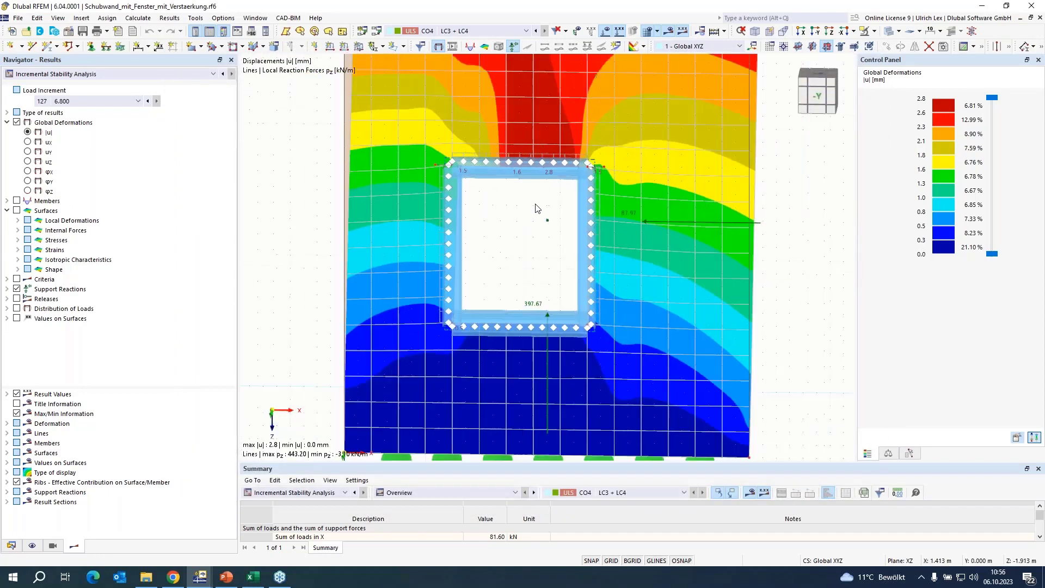
{"action": "scroll", "coordinate": [537, 208], "scroll_direction": "down", "scroll_amount": 1}
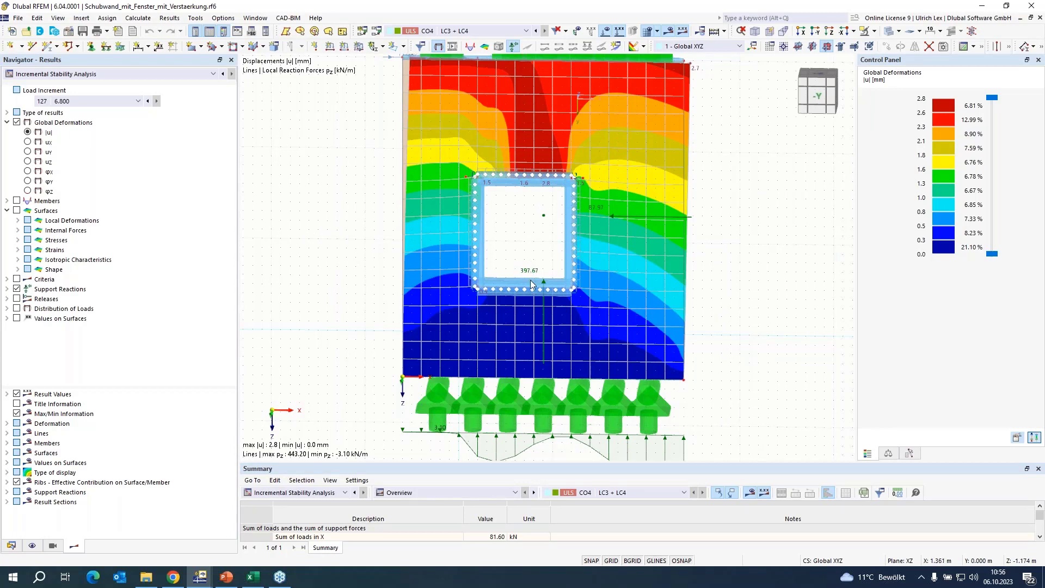
{"action": "scroll", "coordinate": [539, 262], "scroll_direction": "down", "scroll_amount": 1}
{"action": "scroll", "coordinate": [535, 220], "scroll_direction": "up", "scroll_amount": 1}
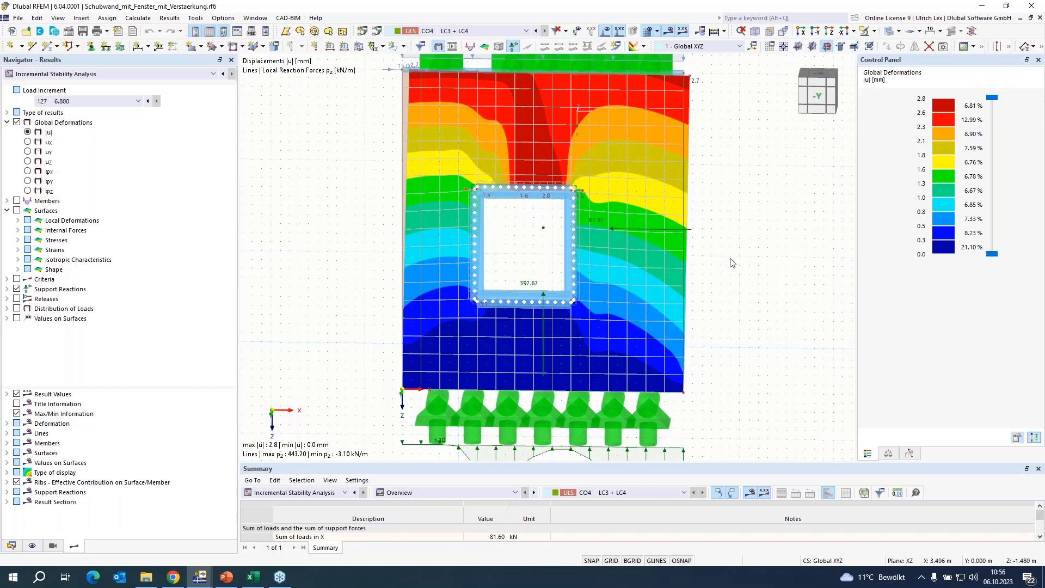
{"action": "scroll", "coordinate": [730, 321], "scroll_direction": "down", "scroll_amount": 1}
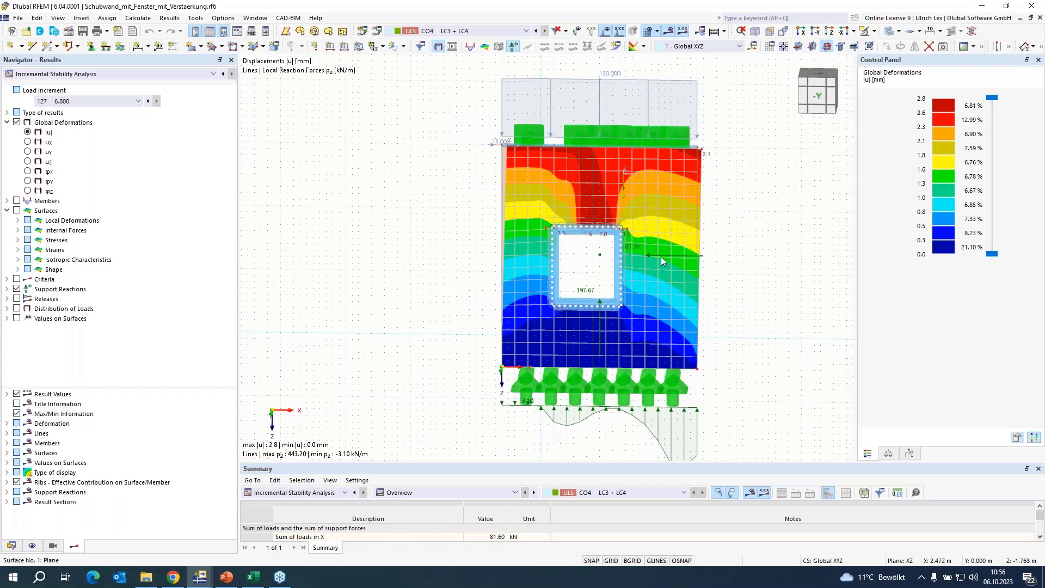
{"action": "scroll", "coordinate": [773, 259], "scroll_direction": "up", "scroll_amount": 1}
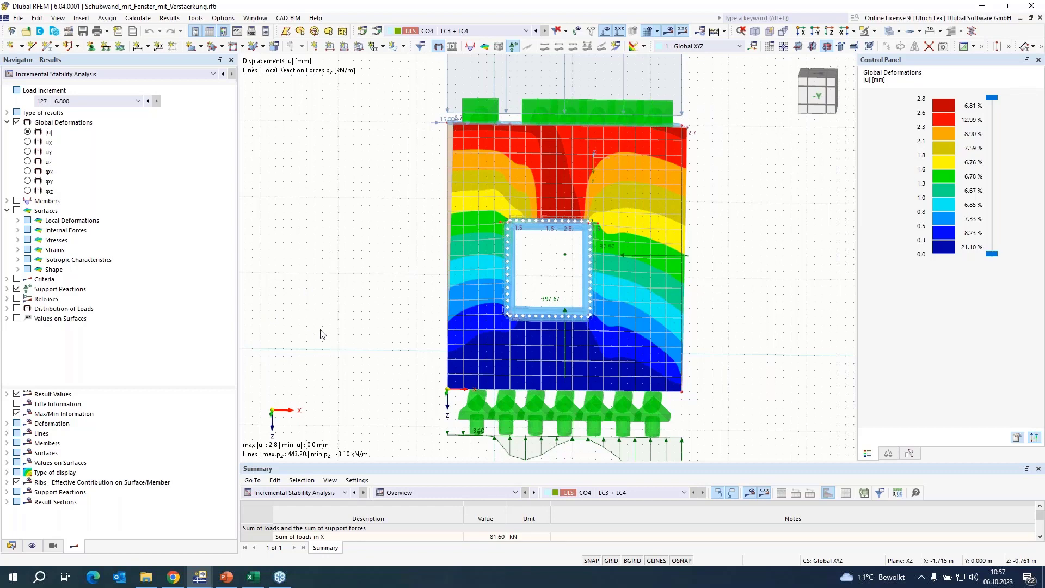
- Switch to the webinar presentation in PowerPoint and start the slide show from slide 16, Shear wall
{"action": "left_click", "coordinate": [236, 583]}
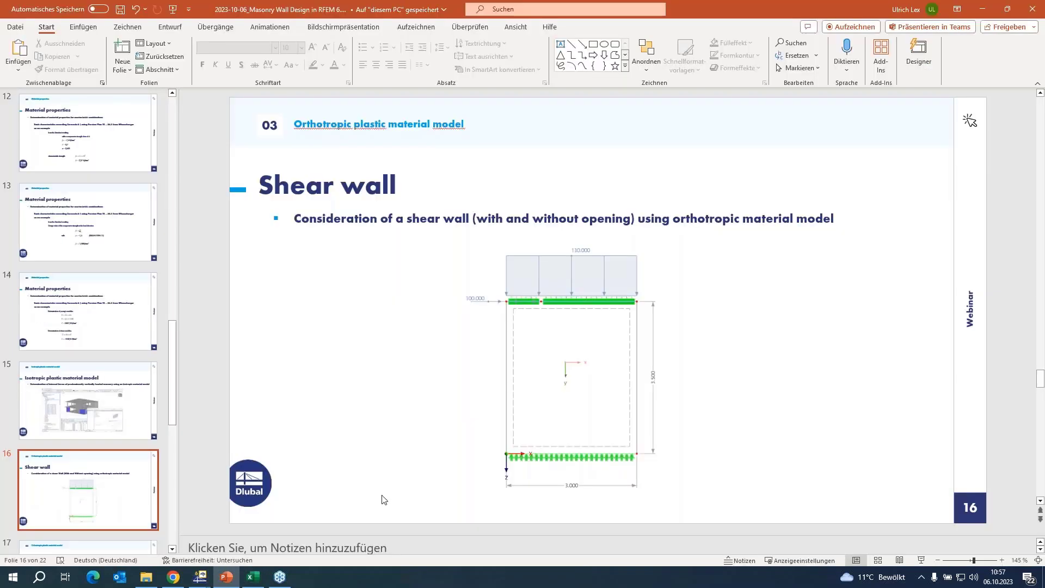
{"action": "left_click", "coordinate": [921, 560]}
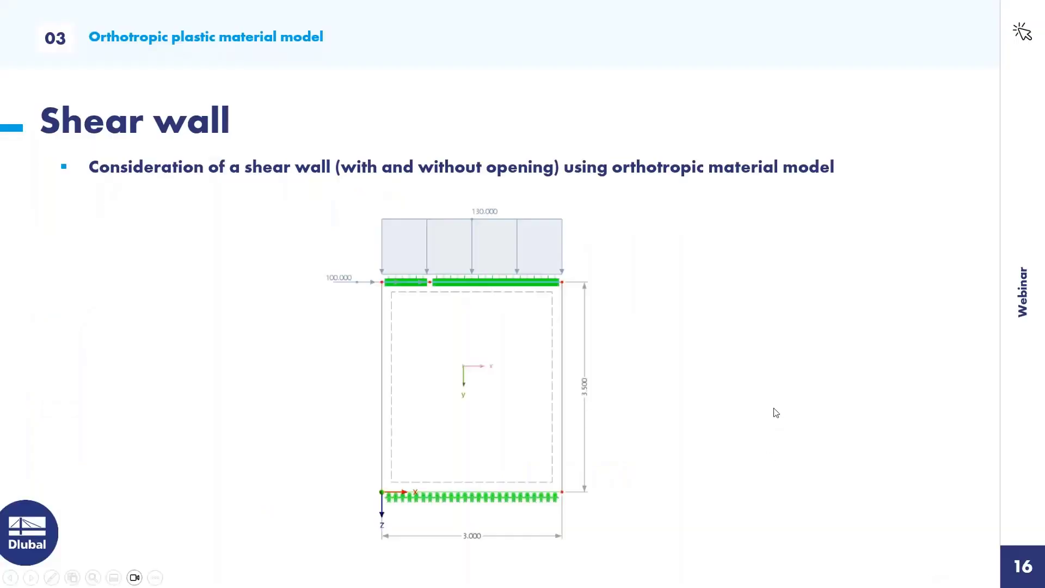